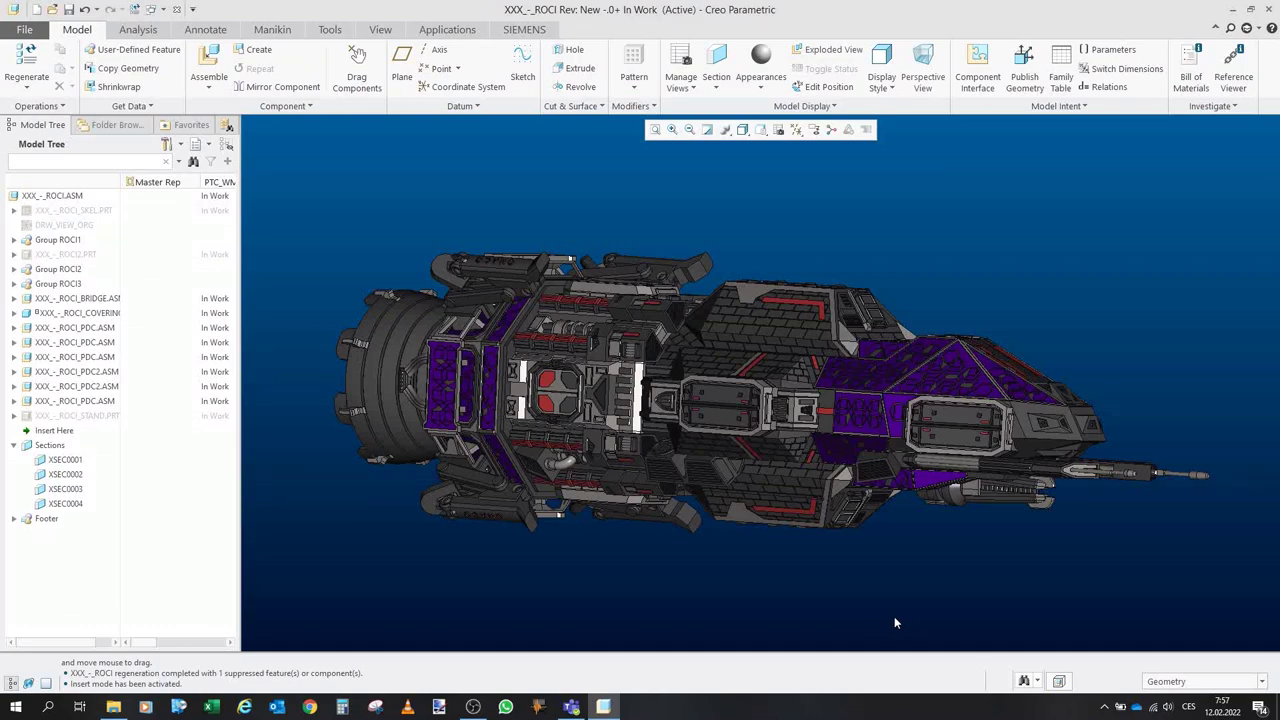
# Inspect the spaceship's side and then the nose section with its two forward gun mounts up close.
pyautogui.moveTo(894, 622)
pyautogui.mouseDown(button='middle')
pyautogui.moveTo(730, 553)
pyautogui.moveTo(597, 549)
pyautogui.moveTo(654, 540)
pyautogui.moveTo(757, 557)
pyautogui.mouseUp(button='middle')
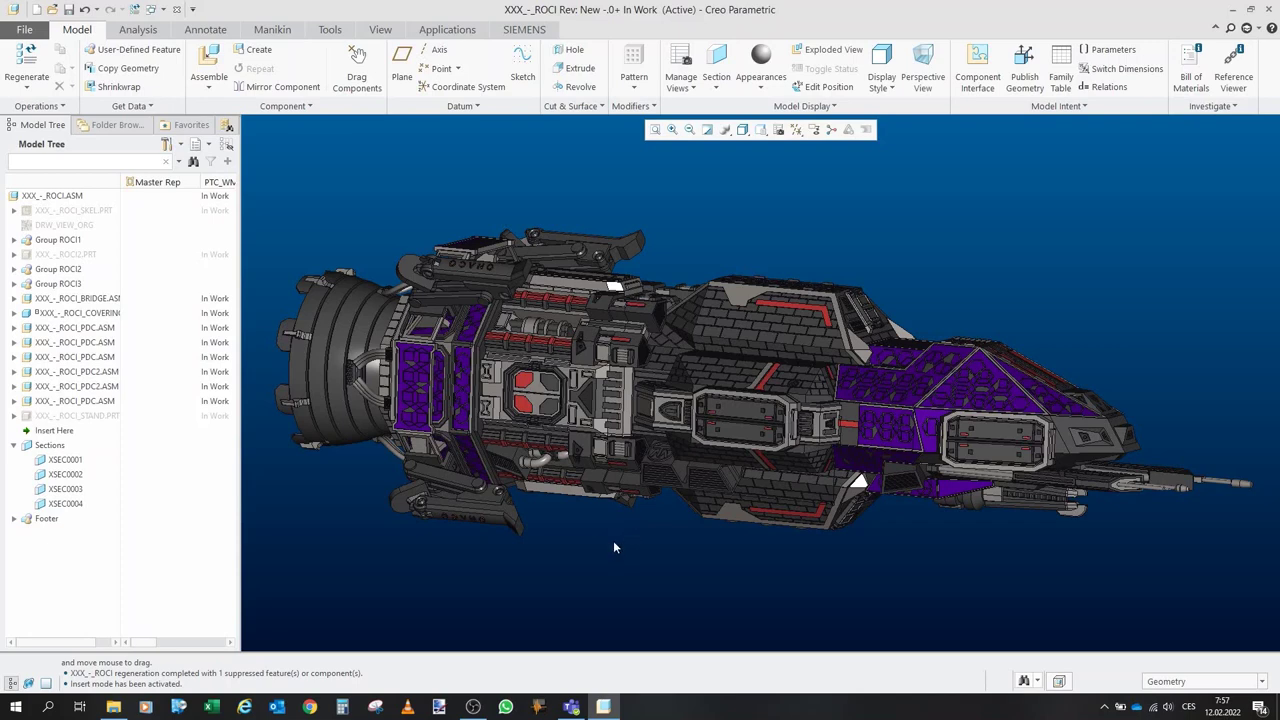
pyautogui.scroll(3, 652, 535)
pyautogui.scroll(-5, 944, 550)
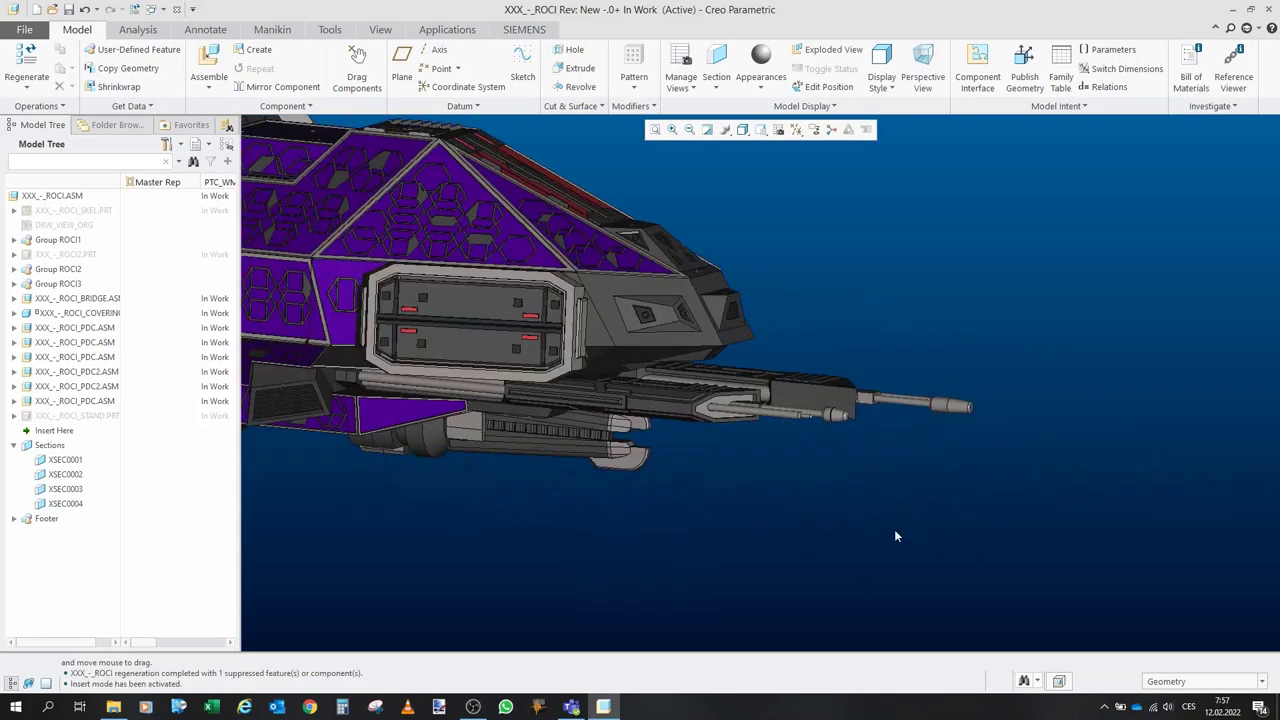
pyautogui.moveTo(782, 425); pyautogui.dragTo(620, 515, button='middle')
pyautogui.scroll(1, 715, 468)
pyautogui.scroll(-3, 918, 468)
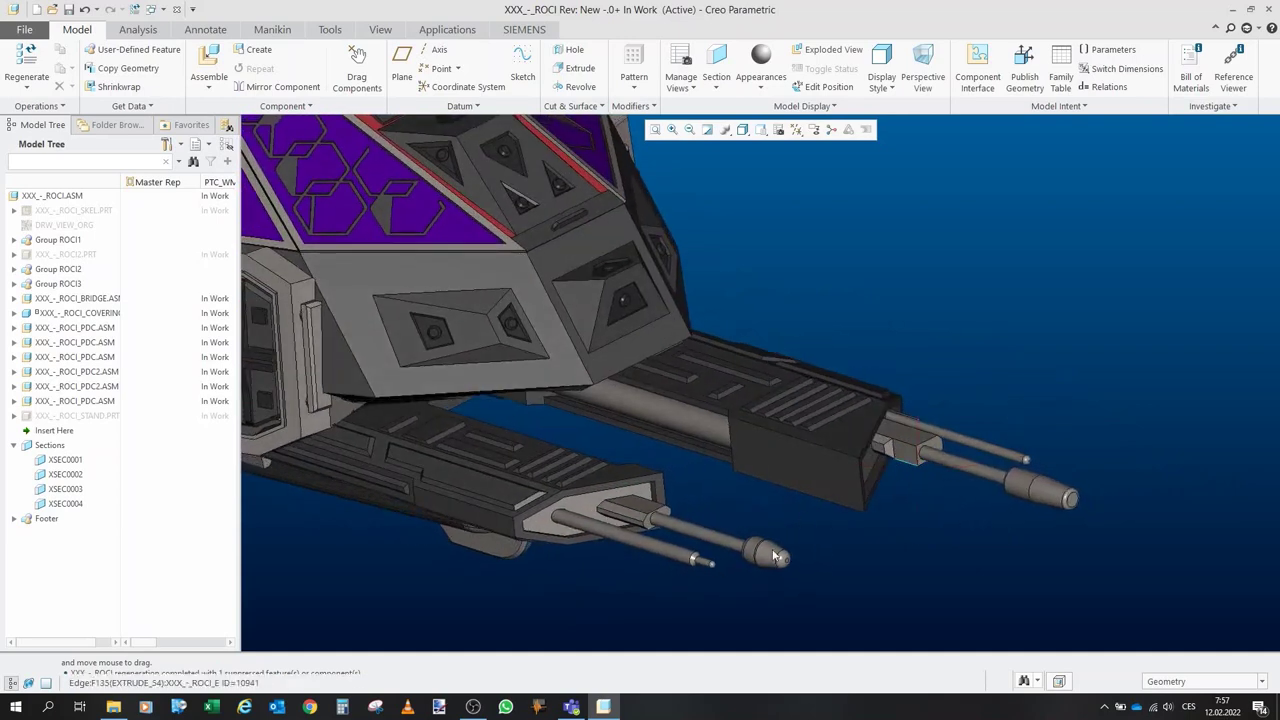
pyautogui.moveTo(846, 552); pyautogui.dragTo(866, 554, button='middle')
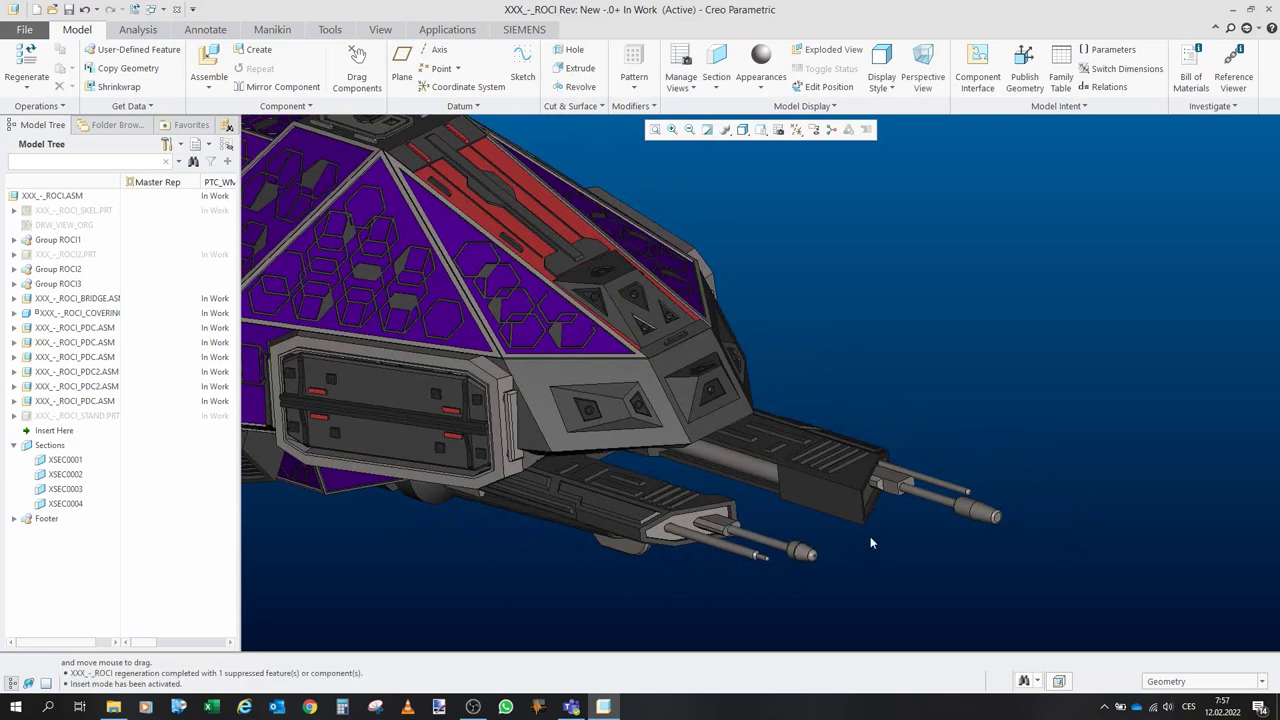
pyautogui.moveTo(851, 546); pyautogui.dragTo(837, 546, button='middle')
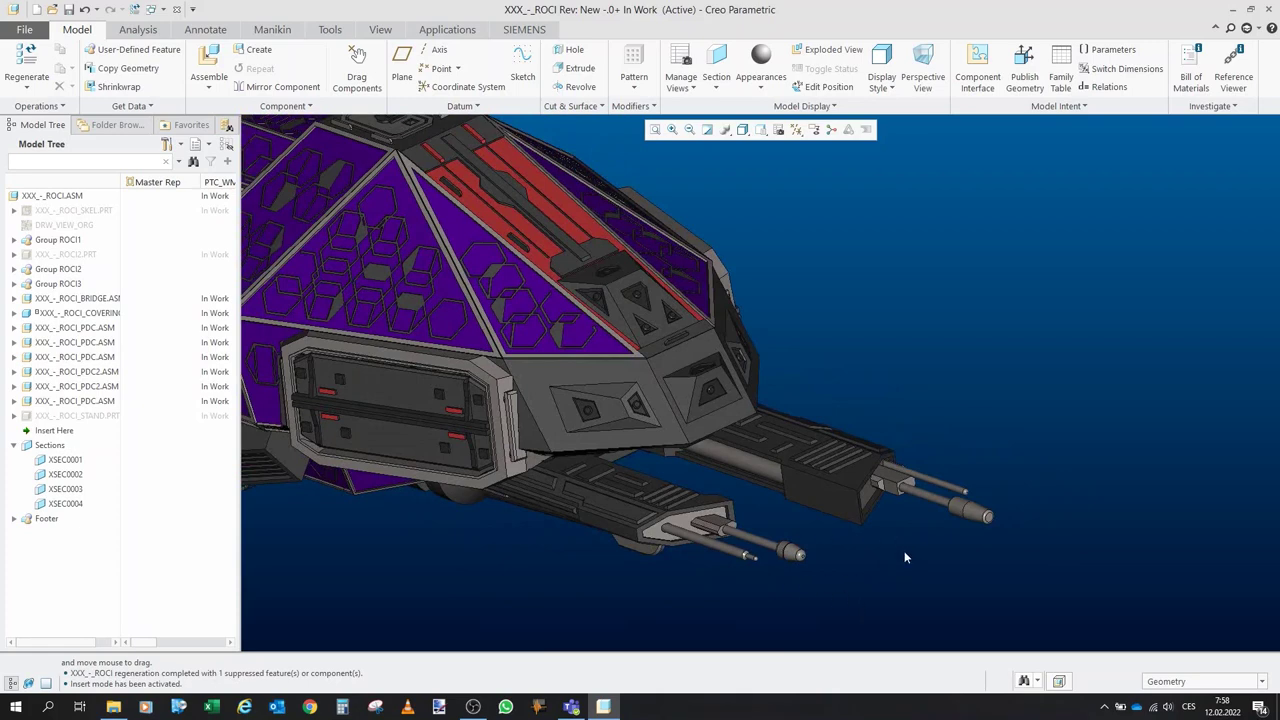
pyautogui.moveTo(905, 557); pyautogui.dragTo(797, 587, button='middle')
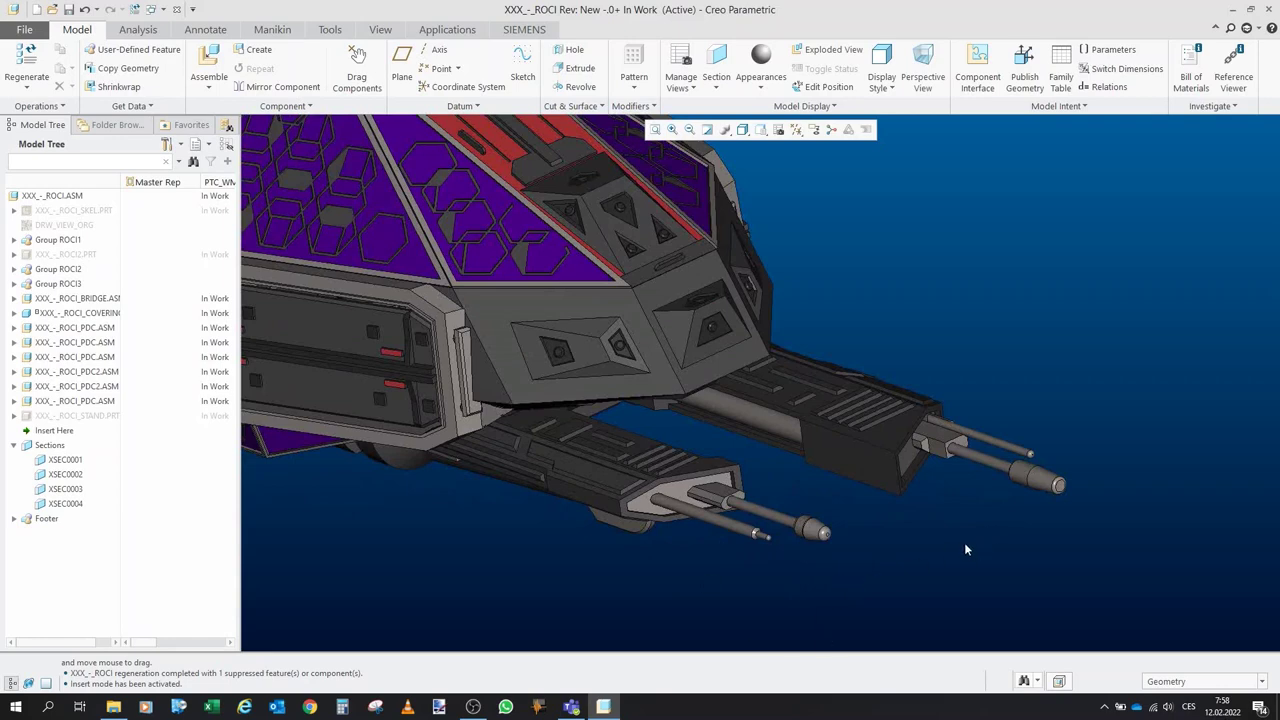
# Examine the lower side of the spaceship's hull from the nose guns back to the engine.
pyautogui.scroll(-8, 1070, 508)
pyautogui.moveTo(929, 547)
pyautogui.mouseDown(button='middle')
pyautogui.moveTo(712, 397)
pyautogui.moveTo(732, 397)
pyautogui.moveTo(670, 408)
pyautogui.moveTo(632, 396)
pyautogui.moveTo(612, 401)
pyautogui.moveTo(732, 404)
pyautogui.moveTo(584, 412)
pyautogui.moveTo(580, 400)
pyautogui.moveTo(759, 422)
pyautogui.moveTo(748, 435)
pyautogui.moveTo(775, 419)
pyautogui.moveTo(810, 430)
pyautogui.mouseUp(button='middle')
pyautogui.scroll(2, 714, 404)
pyautogui.moveTo(920, 419); pyautogui.dragTo(854, 388, button='middle')
pyautogui.moveTo(710, 354); pyautogui.dragTo(699, 353, button='middle')
pyautogui.scroll(3, 698, 354)
pyautogui.scroll(1, 698, 354)
pyautogui.scroll(-3, 823, 378)
pyautogui.moveTo(824, 379); pyautogui.dragTo(917, 449, button='middle')
pyautogui.scroll(-3, 970, 460)
pyautogui.scroll(3, 860, 502)
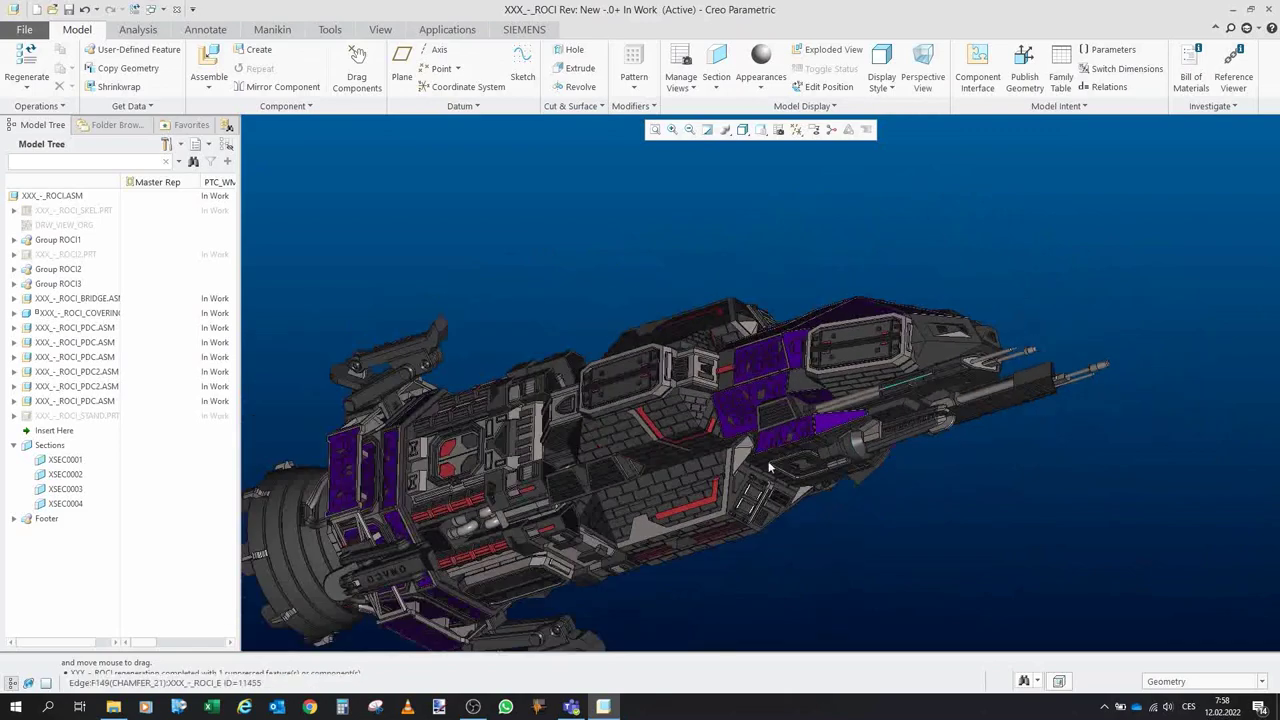
# Examine the upper brick-patterned hull block and the purple plating behind the nose from the front.
pyautogui.moveTo(764, 463); pyautogui.dragTo(777, 533, button='middle')
pyautogui.scroll(-2, 777, 533)
pyautogui.moveTo(677, 346); pyautogui.dragTo(549, 337, button='middle')
pyautogui.moveTo(705, 419)
pyautogui.mouseDown(button='middle')
pyautogui.moveTo(837, 391)
pyautogui.moveTo(836, 375)
pyautogui.moveTo(614, 423)
pyautogui.moveTo(677, 290)
pyautogui.moveTo(638, 448)
pyautogui.mouseUp(button='middle')
pyautogui.scroll(3, 677, 289)
pyautogui.scroll(-3, 657, 284)
pyautogui.moveTo(660, 290); pyautogui.dragTo(630, 294, button='middle')
pyautogui.scroll(2, 629, 275)
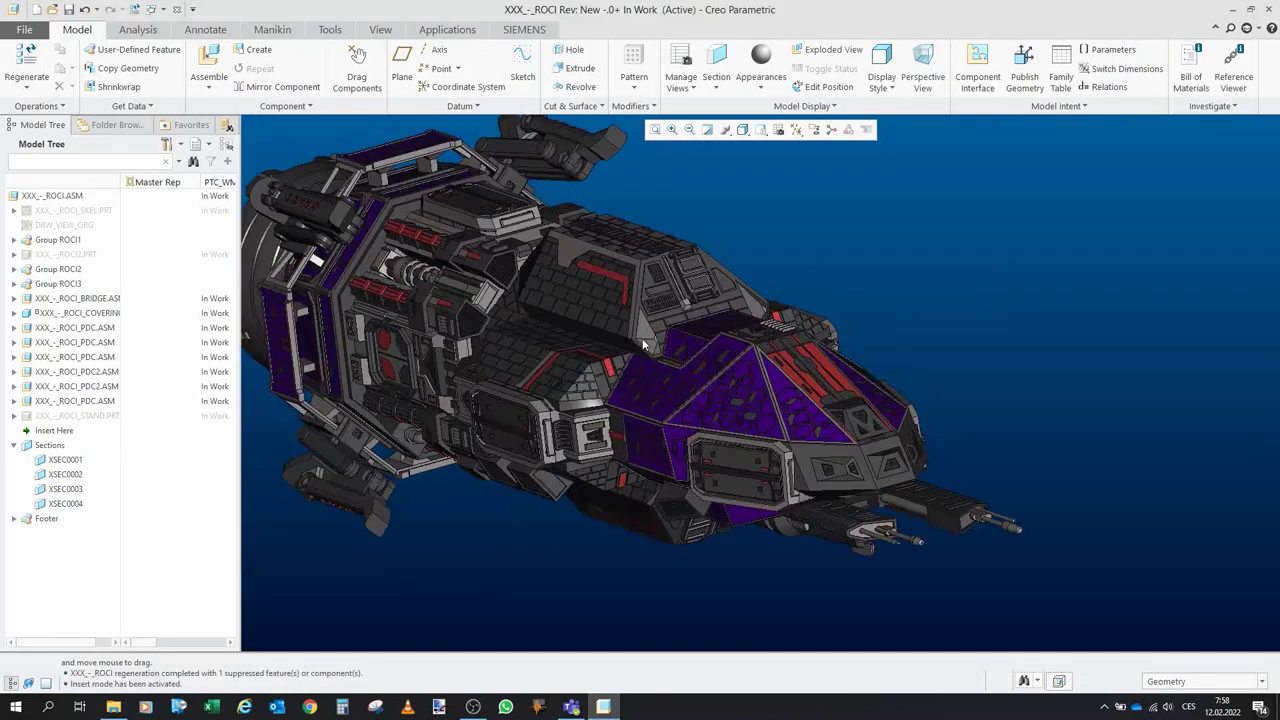
pyautogui.scroll(3, 696, 276)
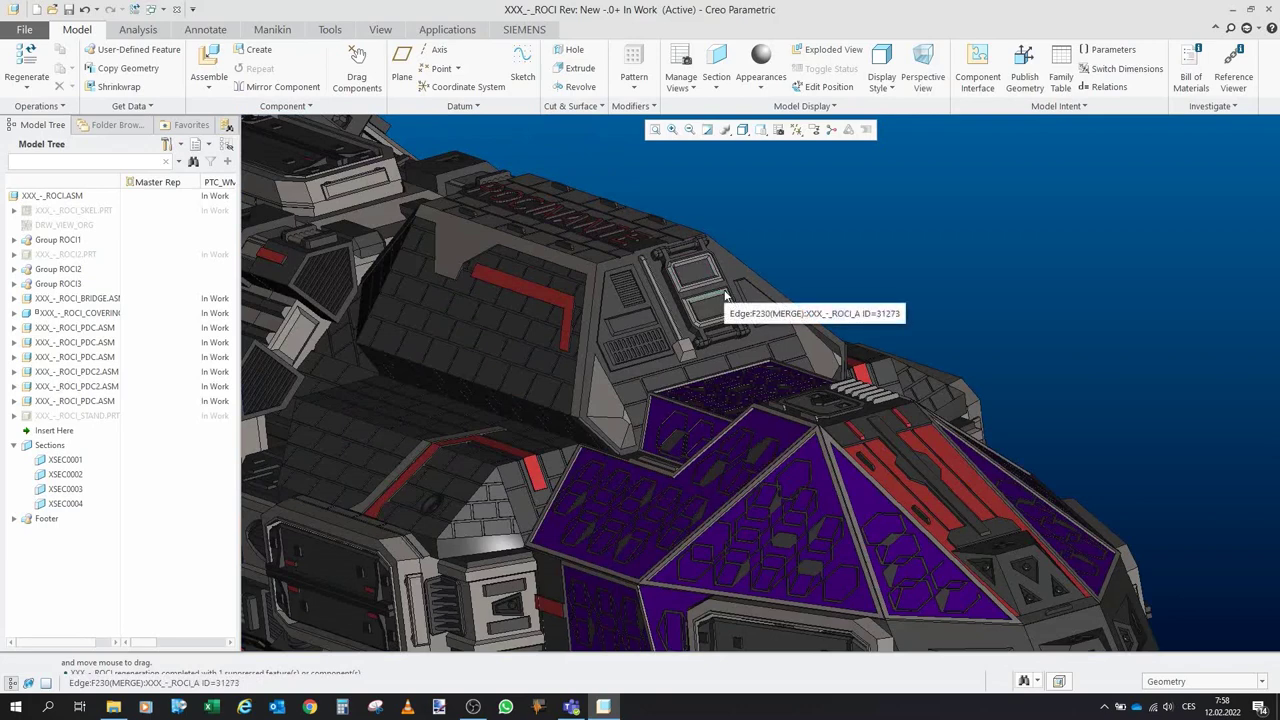
pyautogui.scroll(-3, 828, 295)
pyautogui.scroll(-2, 865, 270)
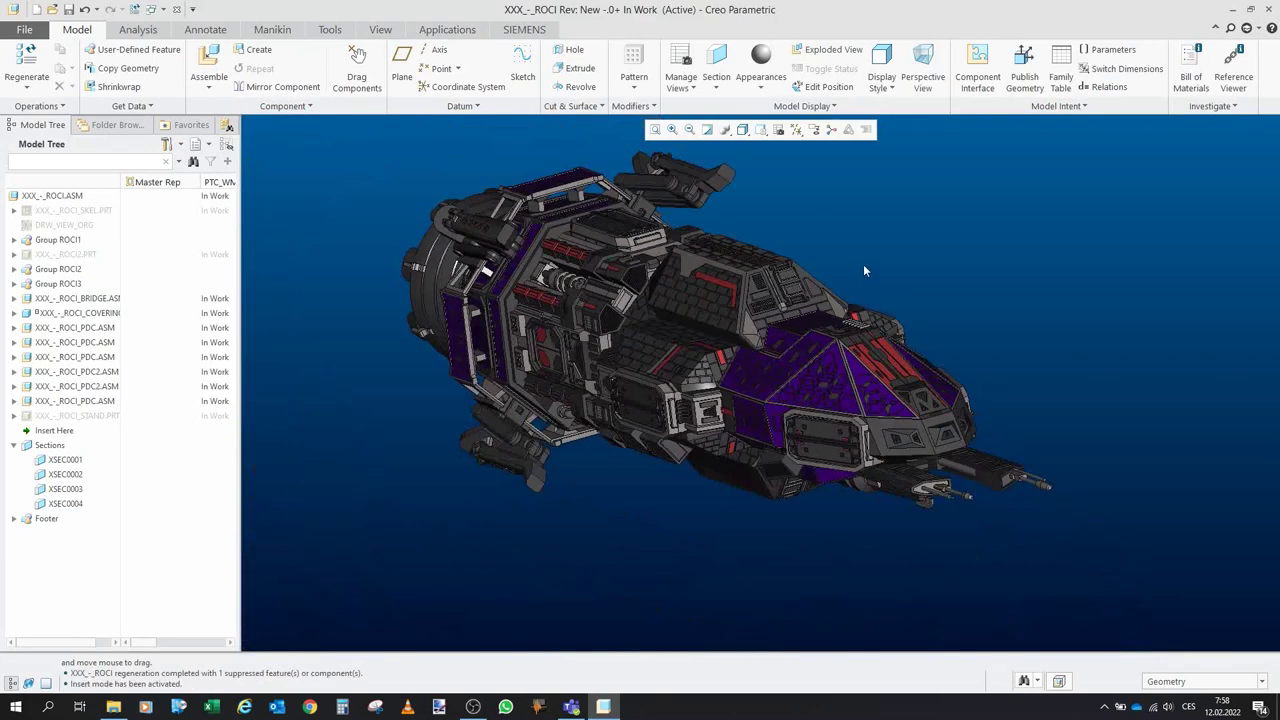
# Review the whole spaceship from the side, including the folded landing legs and the engine section.
pyautogui.scroll(2, 677, 312)
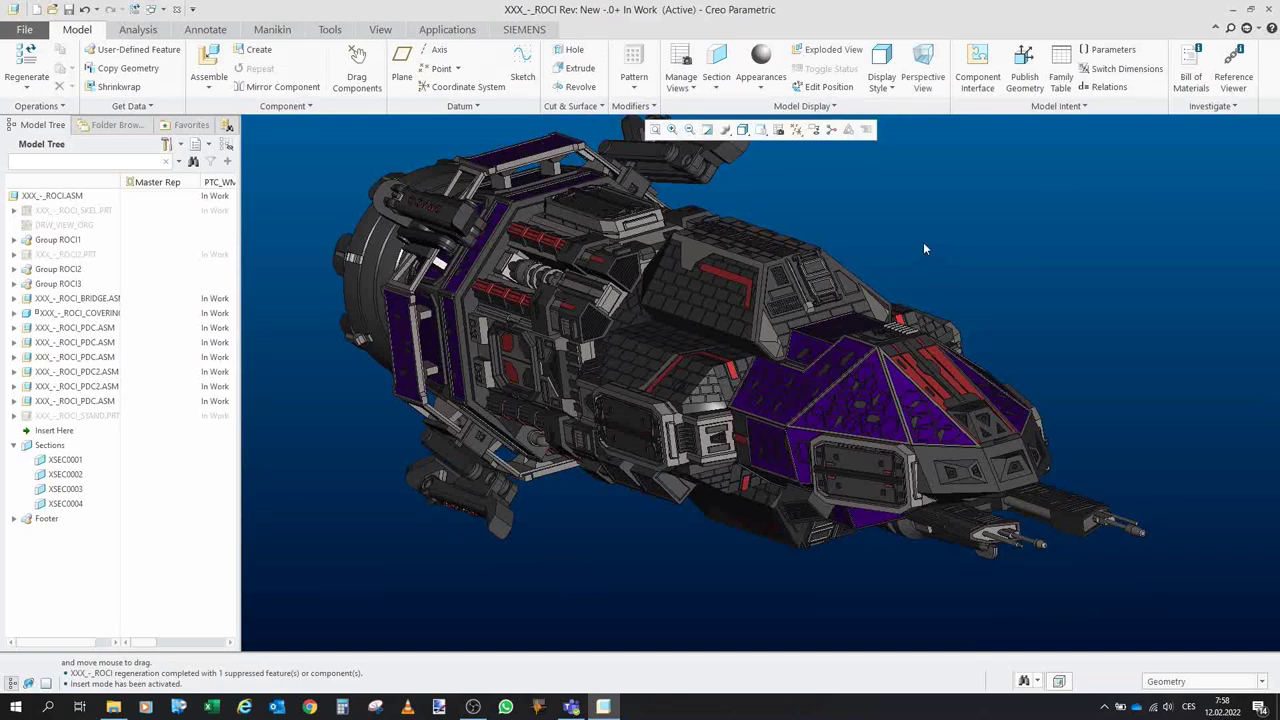
pyautogui.scroll(-2, 902, 248)
pyautogui.scroll(2, 779, 193)
pyautogui.moveTo(832, 235)
pyautogui.mouseDown(button='middle')
pyautogui.moveTo(878, 242)
pyautogui.moveTo(897, 224)
pyautogui.mouseUp(button='middle')
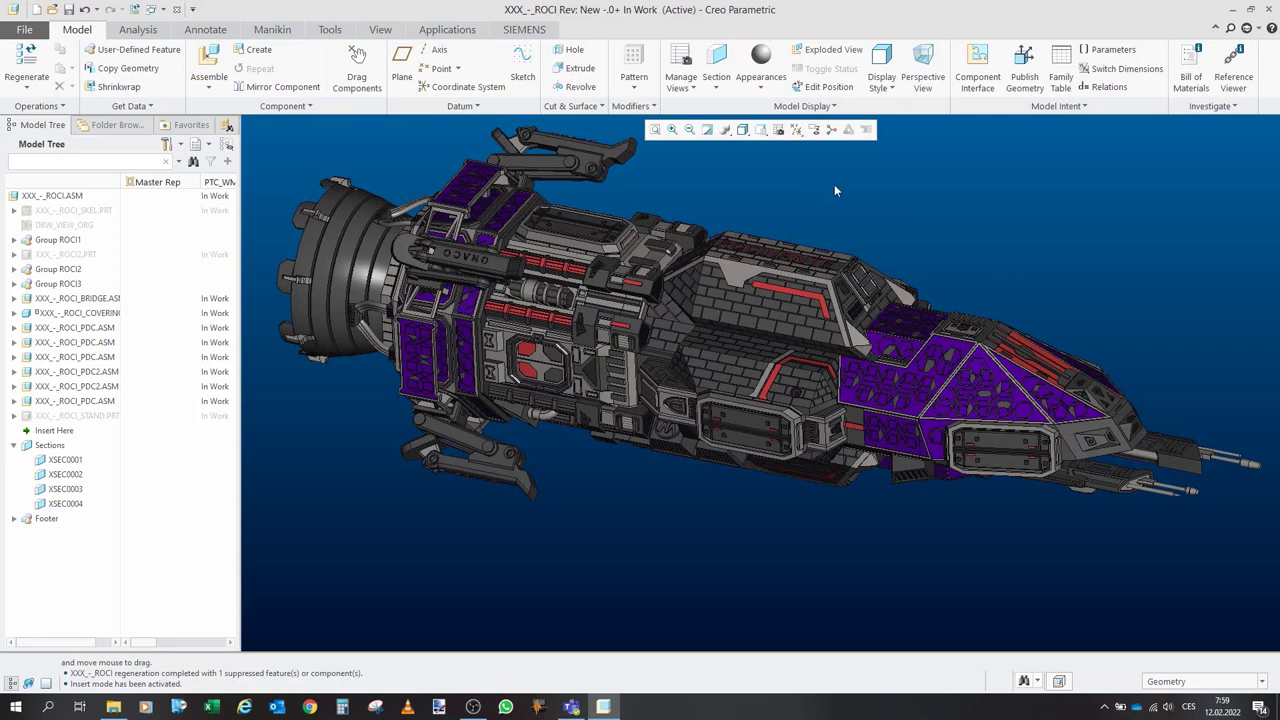
pyautogui.scroll(-2, 832, 188)
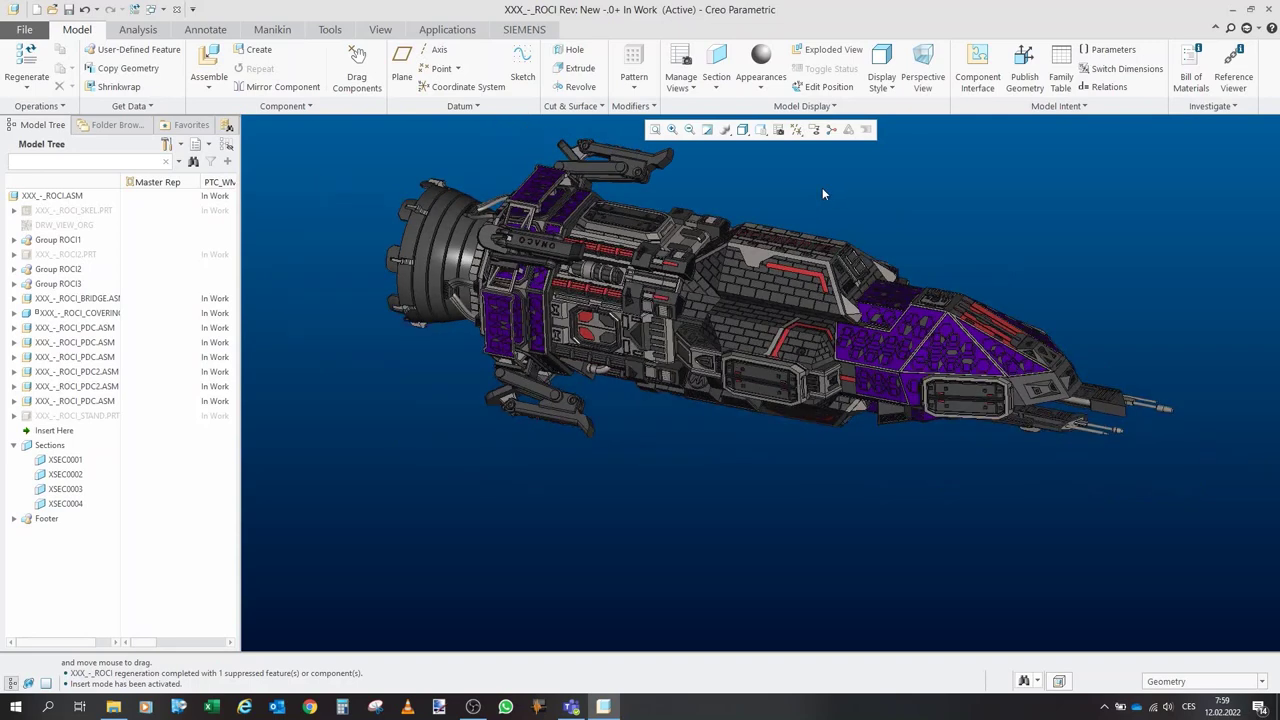
pyautogui.scroll(-3, 784, 492)
pyautogui.scroll(3, 720, 450)
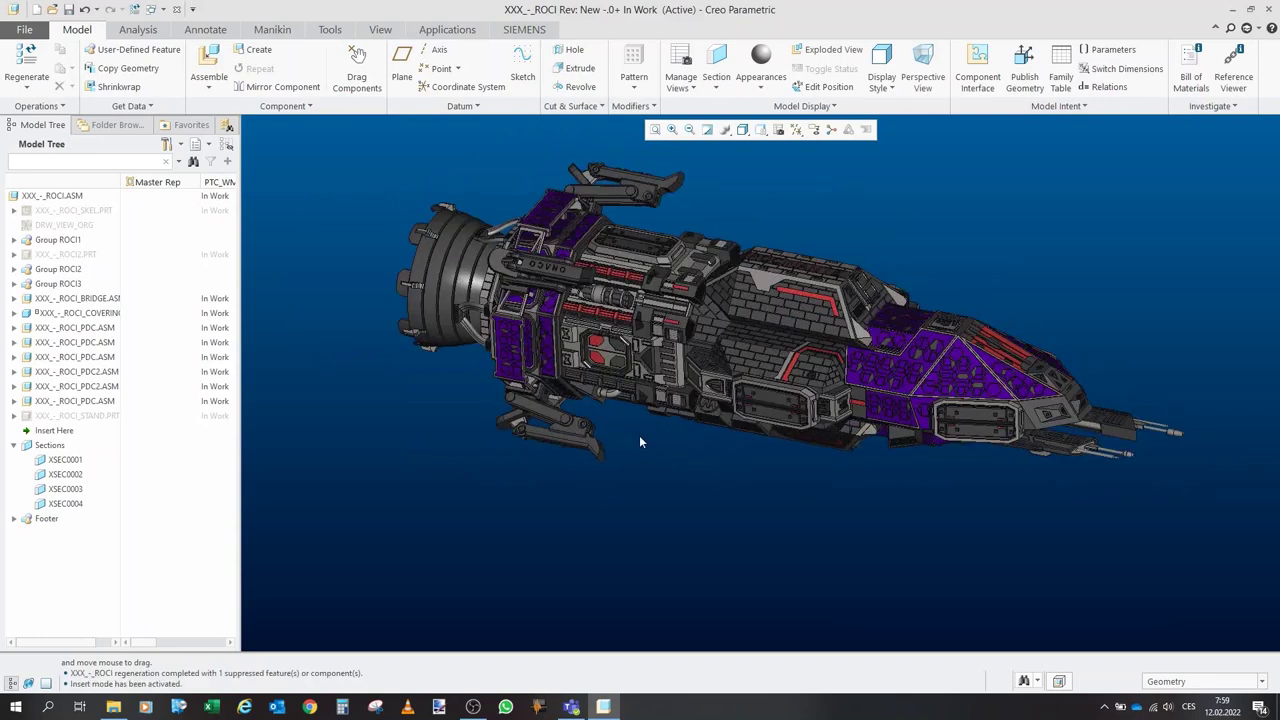
pyautogui.scroll(-1, 716, 416)
pyautogui.moveTo(674, 404)
pyautogui.mouseDown(button='middle')
pyautogui.moveTo(625, 405)
pyautogui.moveTo(690, 405)
pyautogui.moveTo(678, 412)
pyautogui.mouseUp(button='middle')
pyautogui.scroll(-1, 674, 482)
pyautogui.scroll(2, 659, 457)
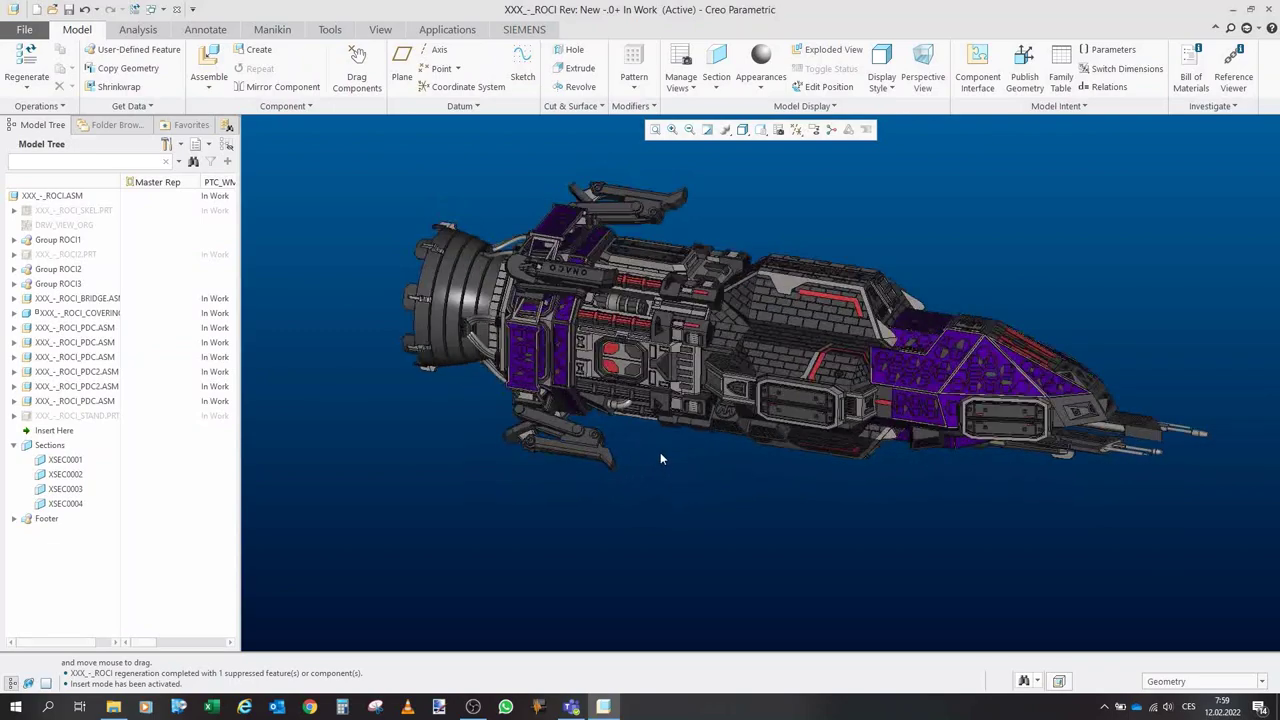
# Use Drag Components to unfold the folded landing legs until they stand down around the engine nozzle.
pyautogui.moveTo(658, 466)
pyautogui.mouseDown(button='middle')
pyautogui.moveTo(702, 520)
pyautogui.moveTo(677, 357)
pyautogui.moveTo(763, 271)
pyautogui.moveTo(794, 420)
pyautogui.moveTo(660, 383)
pyautogui.mouseUp(button='middle')
pyautogui.scroll(-5, 600, 290)
pyautogui.scroll(4, 580, 415)
pyautogui.moveTo(562, 392); pyautogui.dragTo(572, 398, button='middle')
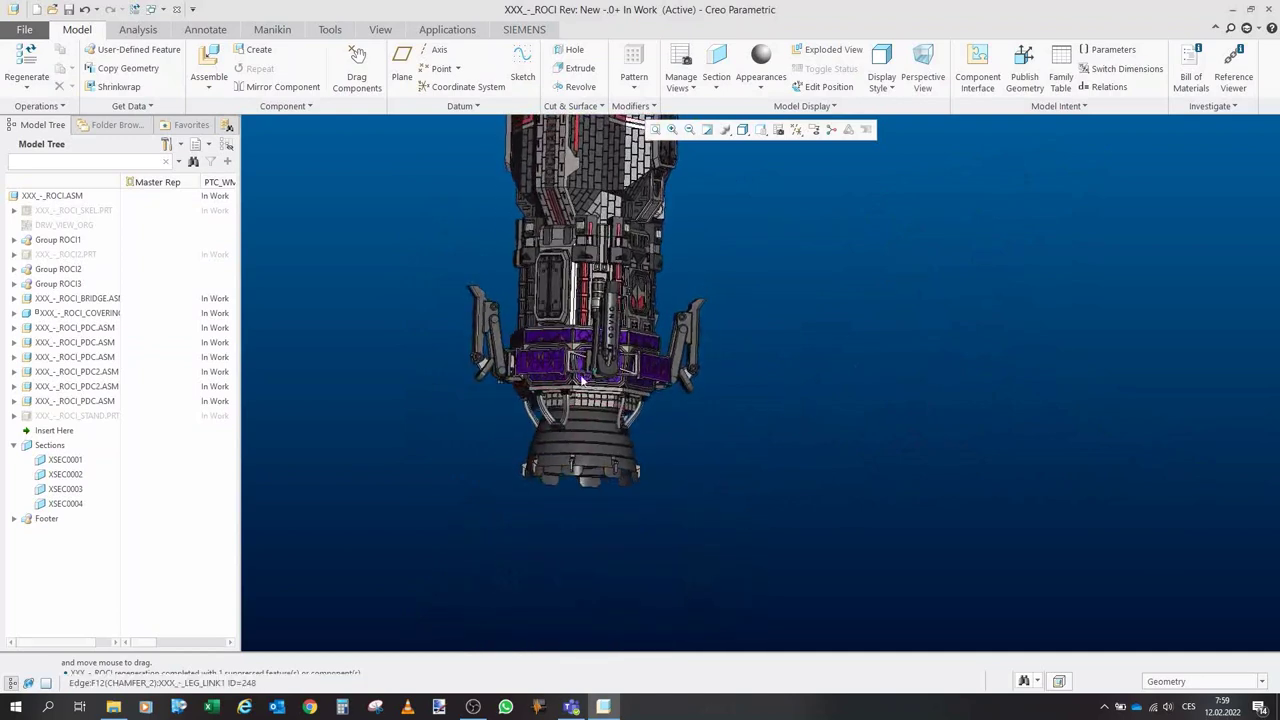
pyautogui.scroll(1, 430, 250)
pyautogui.click(357, 70)
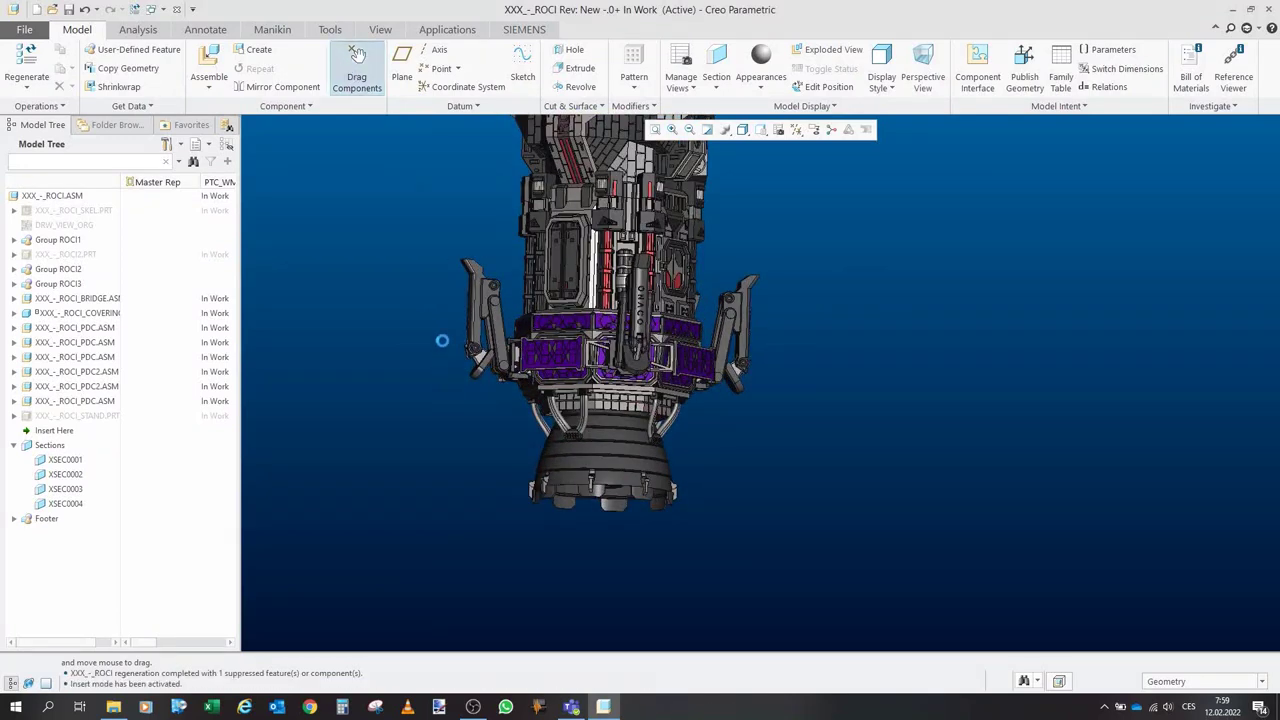
pyautogui.scroll(1, 443, 340)
pyautogui.click(479, 300)
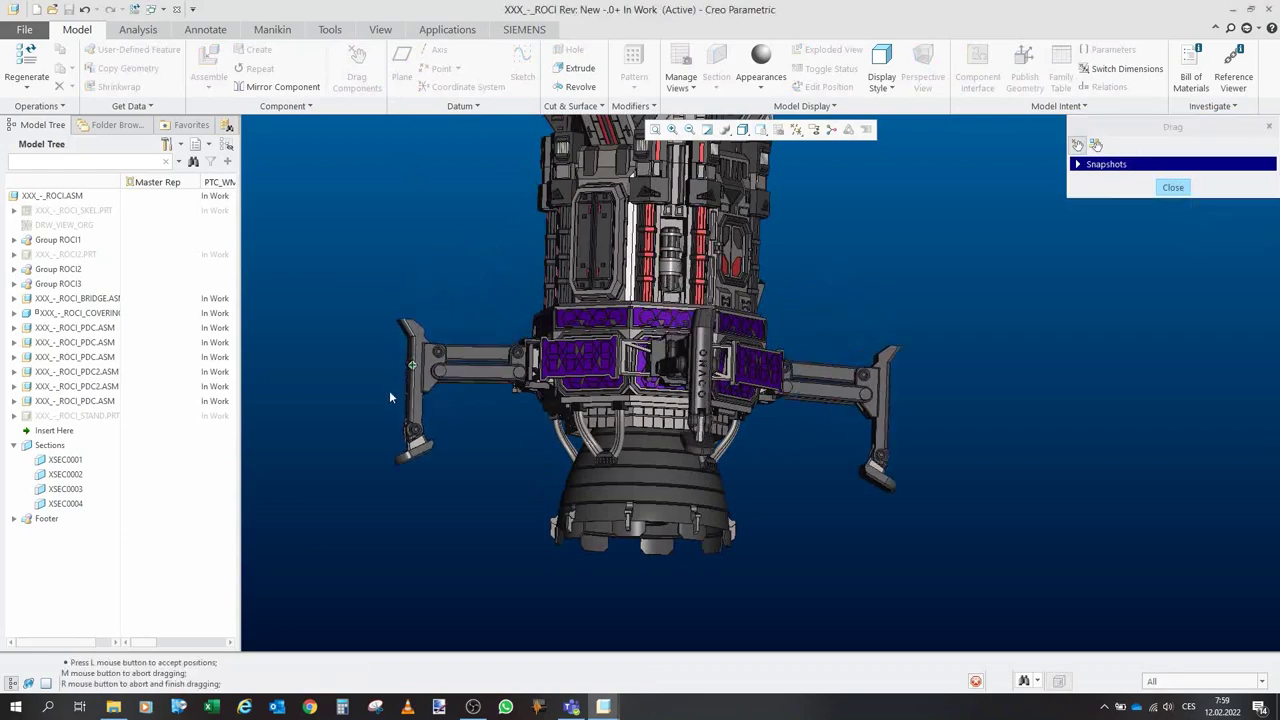
pyautogui.click(513, 470)
pyautogui.moveTo(619, 485); pyautogui.dragTo(462, 560, button='middle')
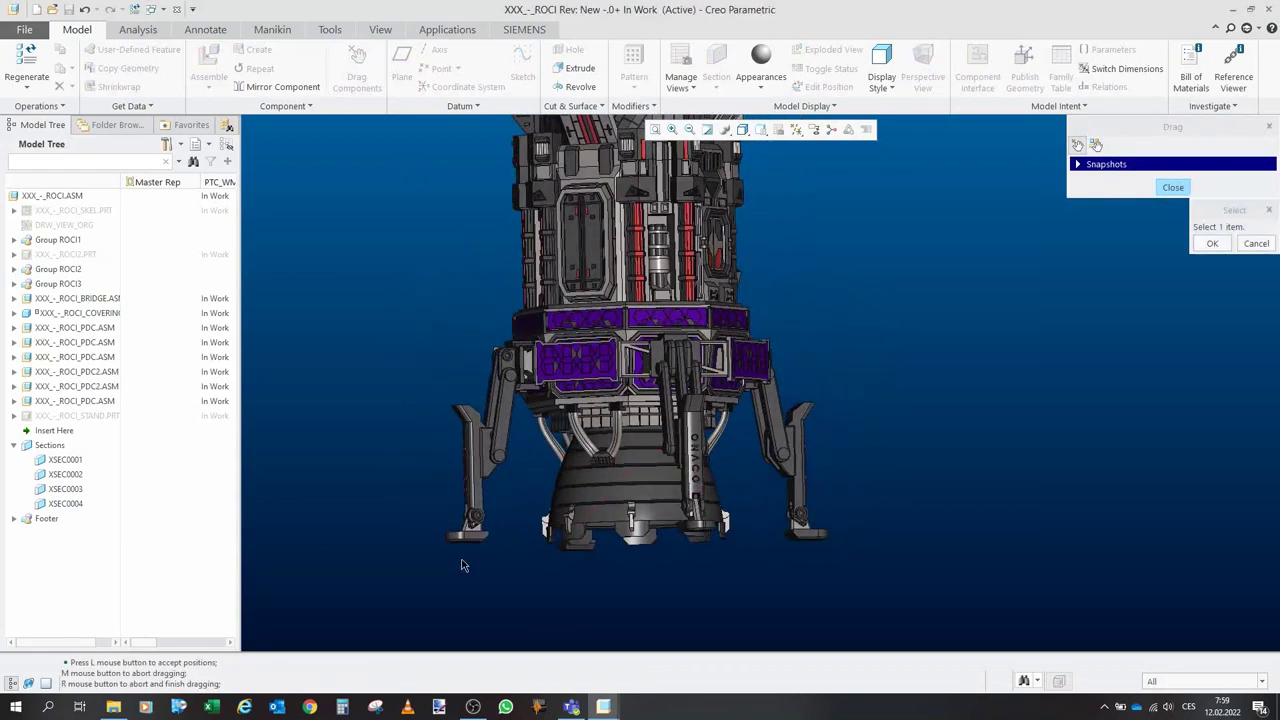
pyautogui.scroll(3, 493, 538)
pyautogui.middleClick(537, 535)
# Inspect the unfolded landing legs and the engine nozzle from the side and from below, up to the full upright ship.
pyautogui.scroll(-2, 522, 481)
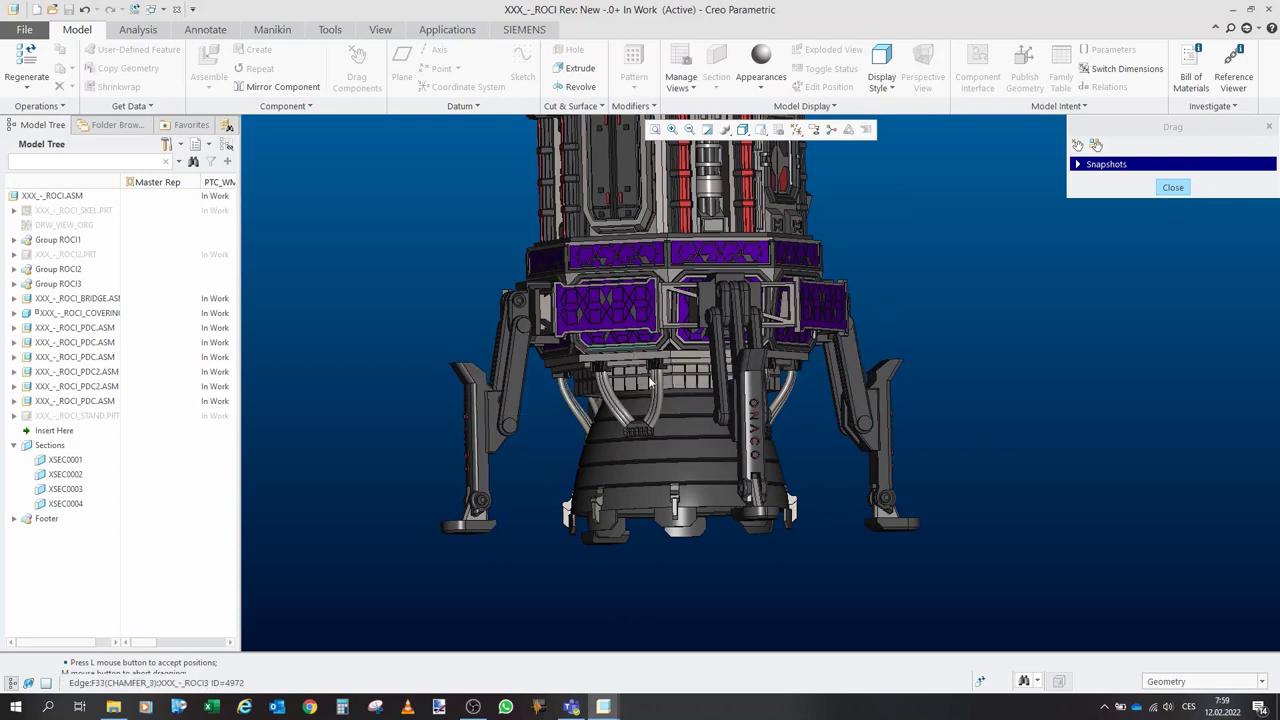
pyautogui.moveTo(653, 388)
pyautogui.mouseDown(button='middle')
pyautogui.moveTo(675, 377)
pyautogui.moveTo(624, 380)
pyautogui.moveTo(661, 388)
pyautogui.mouseUp(button='middle')
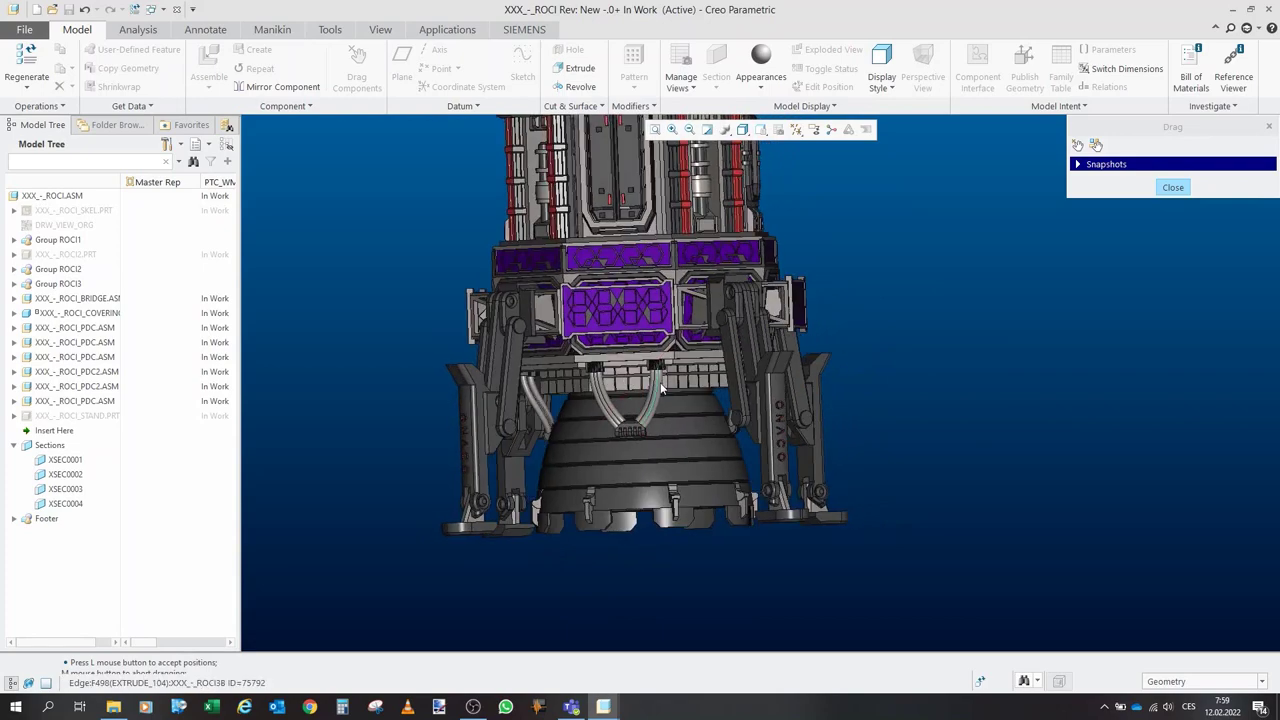
pyautogui.click(603, 381)
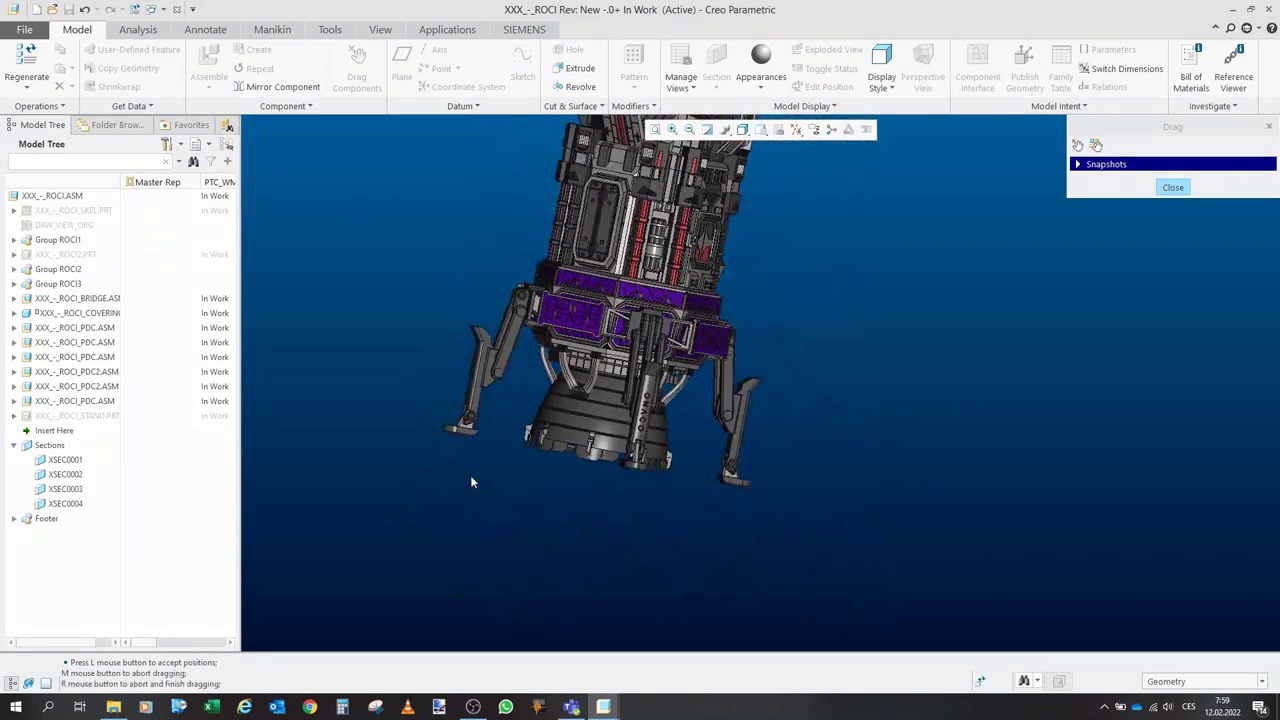
pyautogui.click(467, 449)
pyautogui.click(467, 449)
pyautogui.moveTo(496, 433); pyautogui.dragTo(491, 424, button='middle')
pyautogui.scroll(-3, 488, 439)
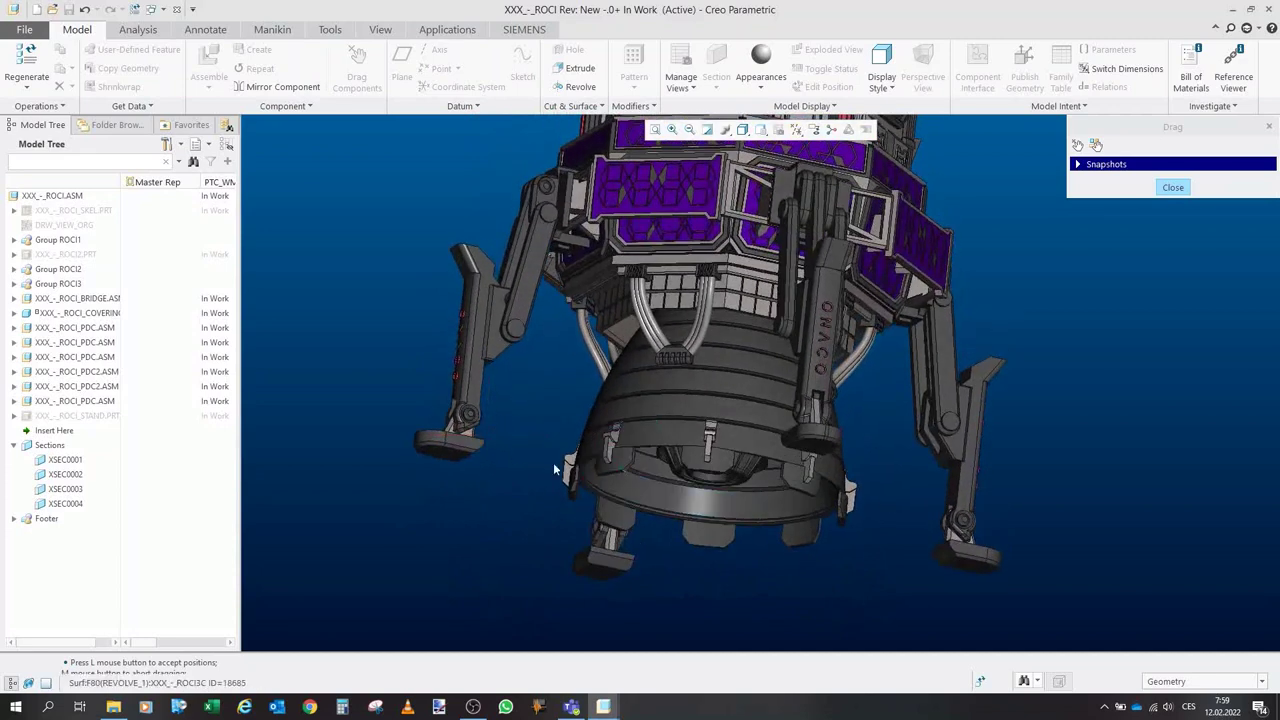
pyautogui.scroll(5, 613, 489)
pyautogui.scroll(-10, 587, 481)
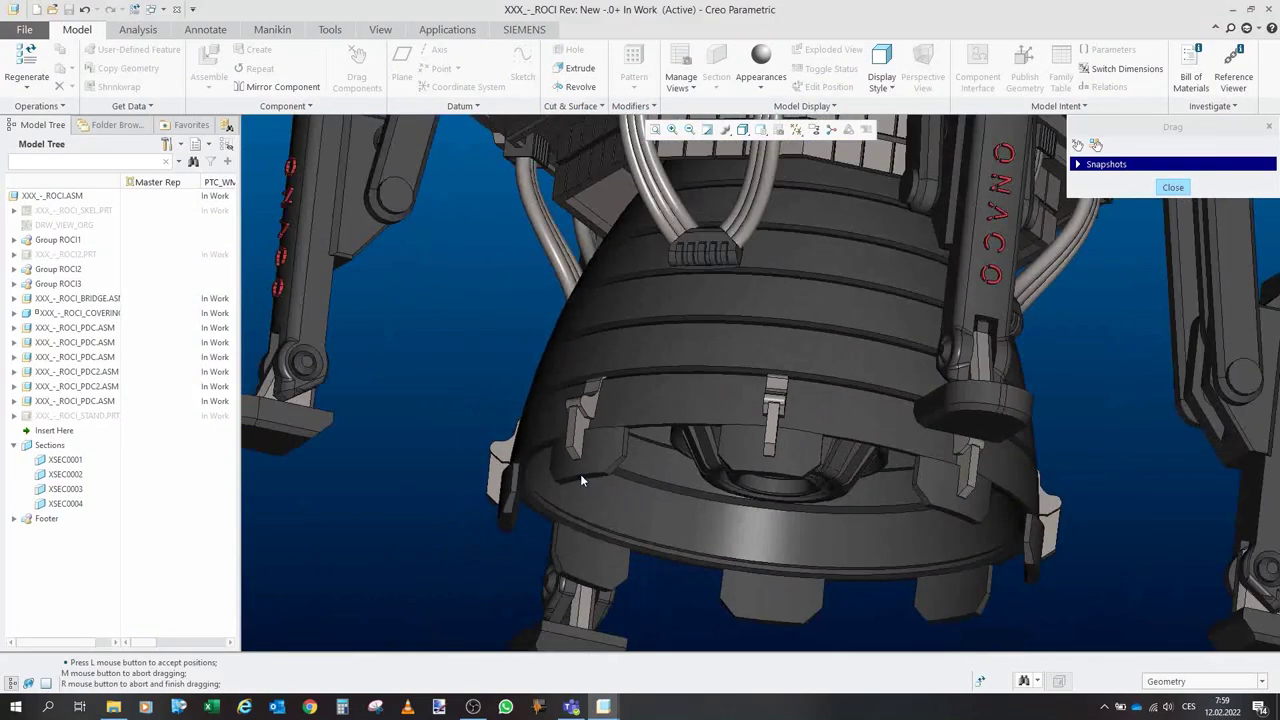
pyautogui.moveTo(543, 505); pyautogui.dragTo(549, 482, button='middle')
pyautogui.scroll(-10, 545, 495)
pyautogui.scroll(2, 538, 508)
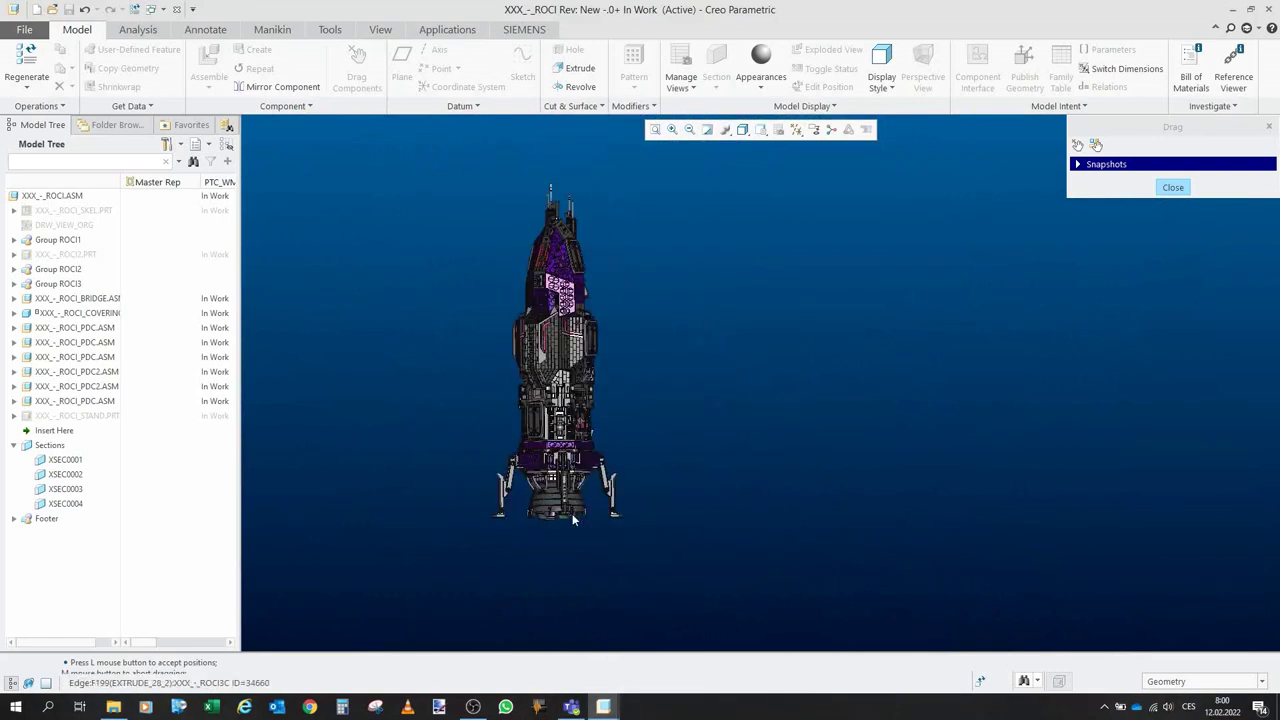
pyautogui.scroll(1, 570, 520)
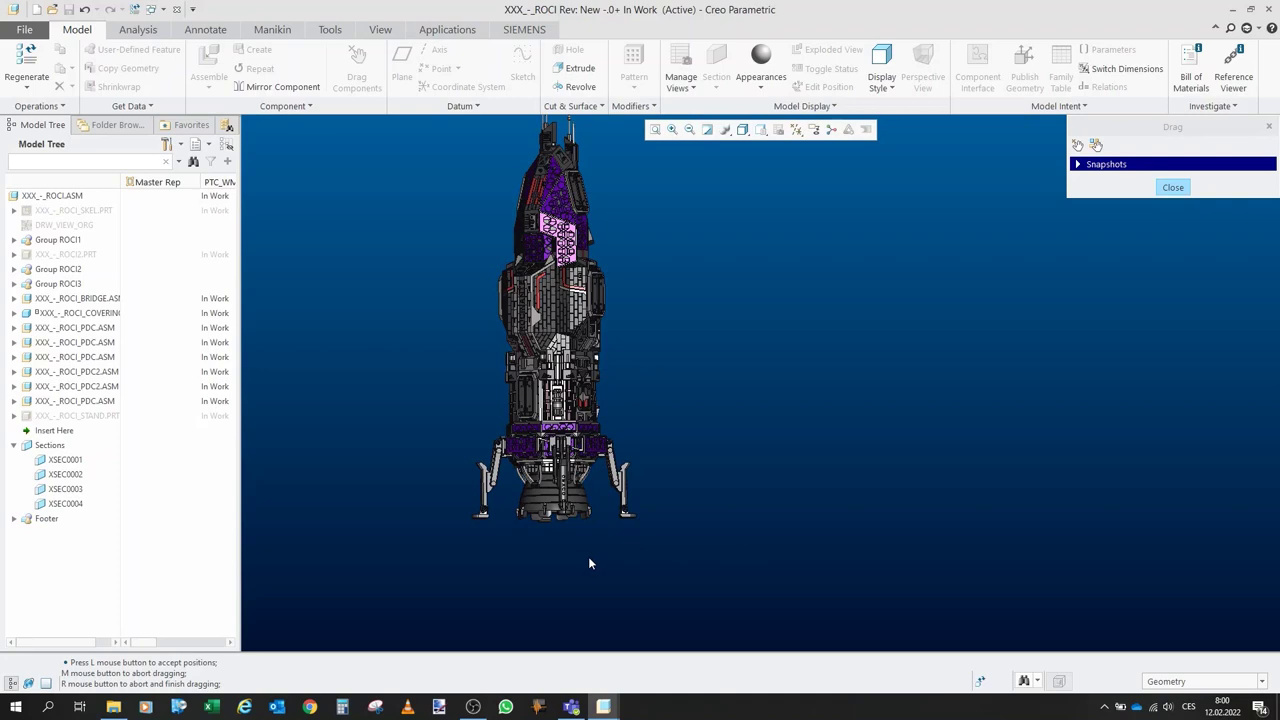
# Examine the landing feet against the engine's lower end and the upright stance of the whole ship.
pyautogui.scroll(5, 513, 531)
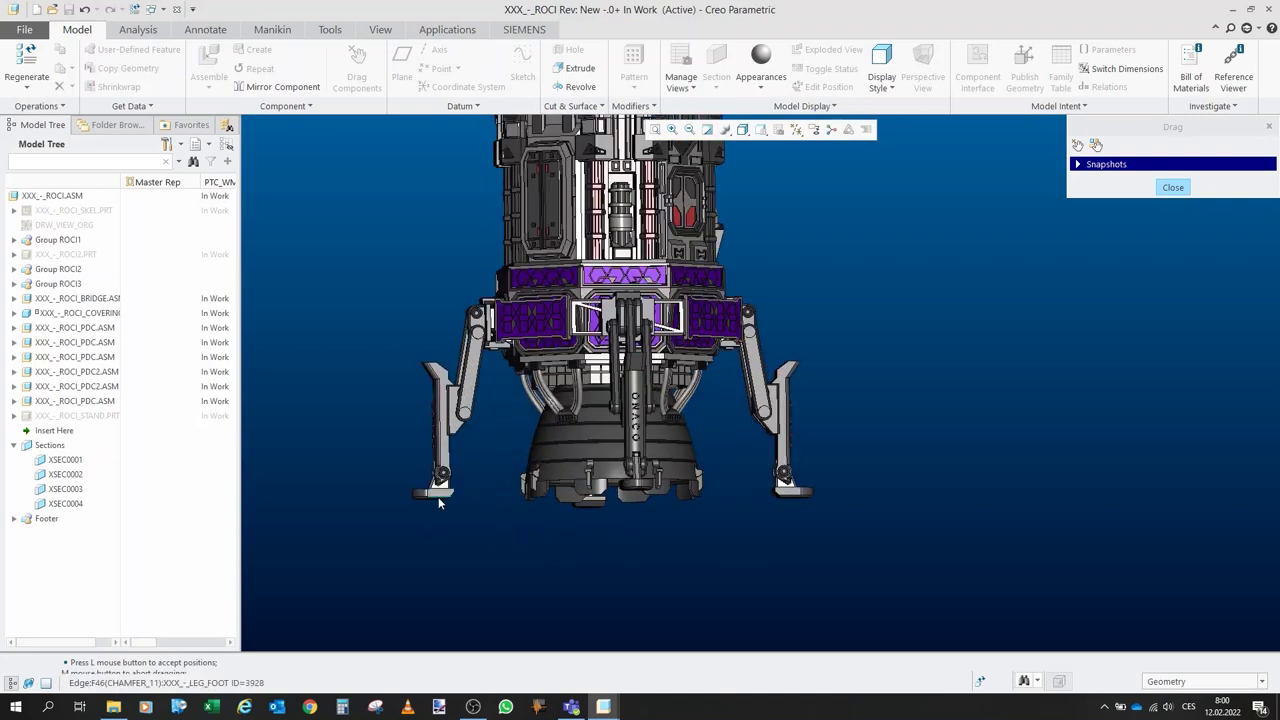
pyautogui.scroll(-2, 504, 490)
pyautogui.scroll(1, 504, 490)
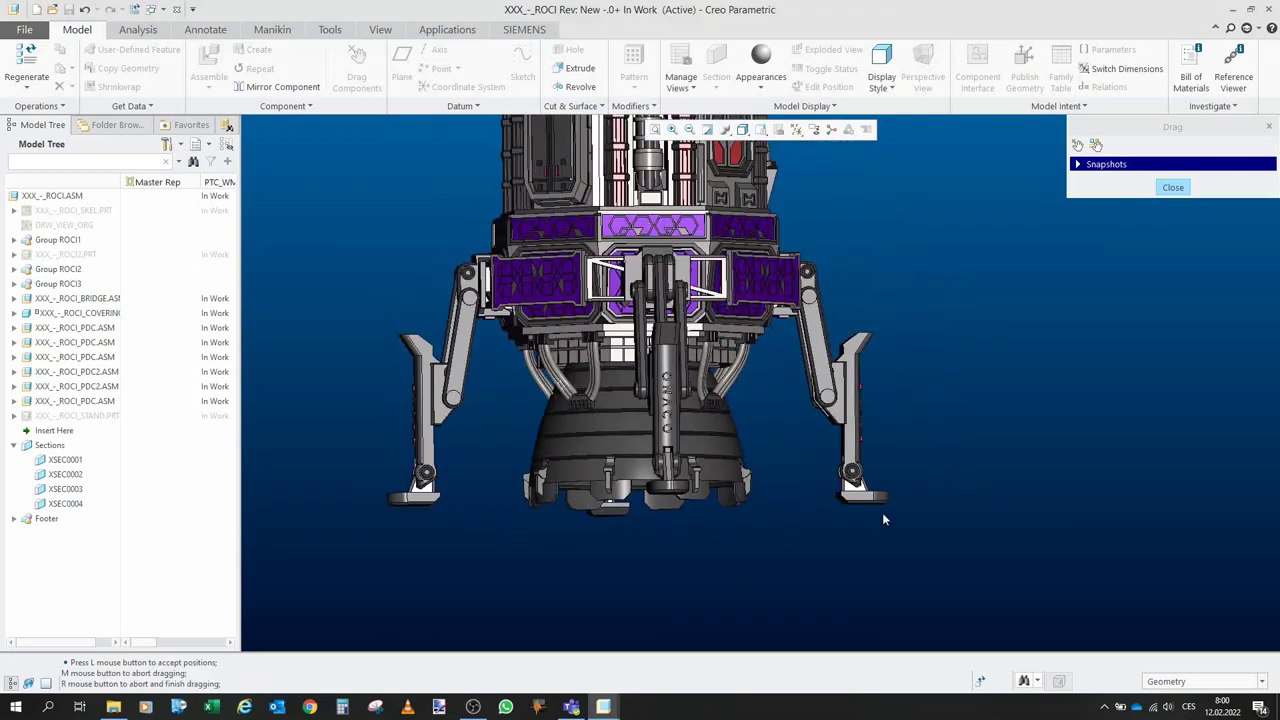
pyautogui.scroll(5, 606, 532)
pyautogui.scroll(-2, 583, 452)
pyautogui.moveTo(580, 456)
pyautogui.mouseDown(button='middle')
pyautogui.moveTo(562, 438)
pyautogui.moveTo(588, 440)
pyautogui.moveTo(553, 481)
pyautogui.moveTo(514, 354)
pyautogui.moveTo(546, 363)
pyautogui.moveTo(560, 406)
pyautogui.moveTo(616, 426)
pyautogui.mouseUp(button='middle')
pyautogui.scroll(2, 553, 481)
pyautogui.scroll(1, 535, 548)
pyautogui.scroll(-2, 595, 368)
pyautogui.scroll(1, 568, 430)
pyautogui.moveTo(648, 534)
pyautogui.mouseDown(button='middle')
pyautogui.moveTo(680, 523)
pyautogui.moveTo(640, 538)
pyautogui.mouseUp(button='middle')
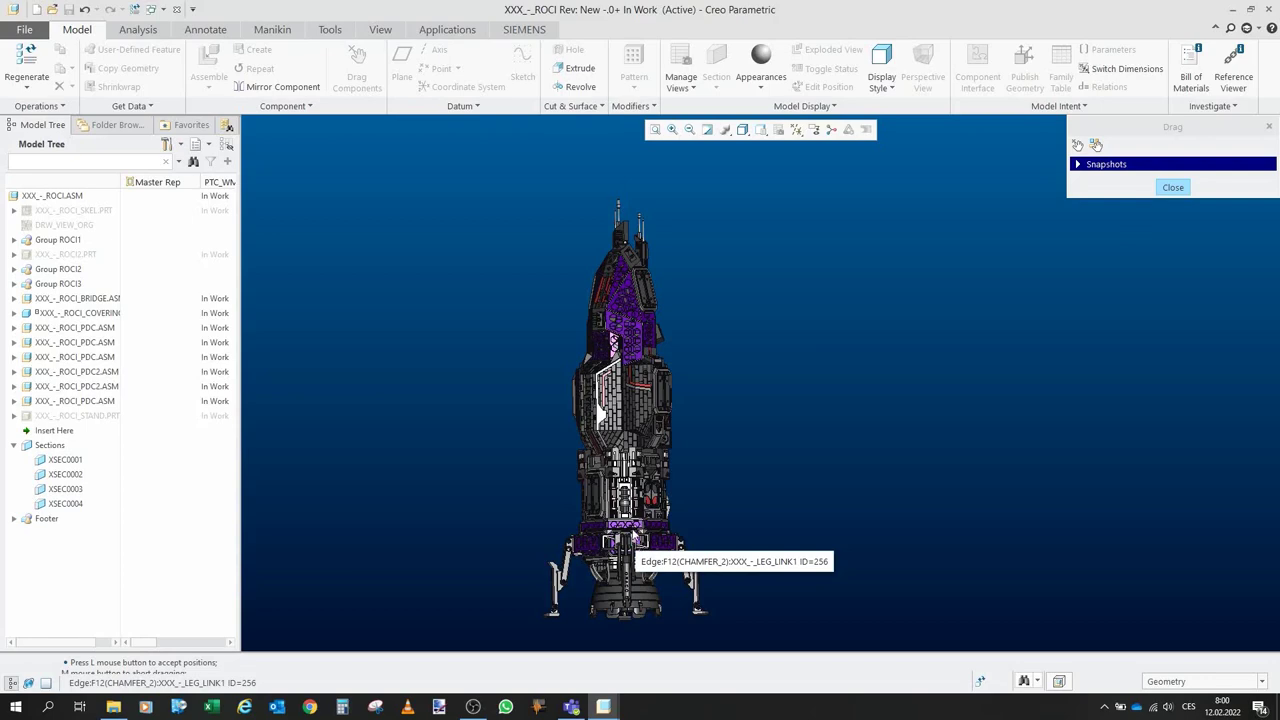
# Slide the purple cover panel below the nose down with a point drag to uncover the airlock door.
pyautogui.scroll(8, 598, 300)
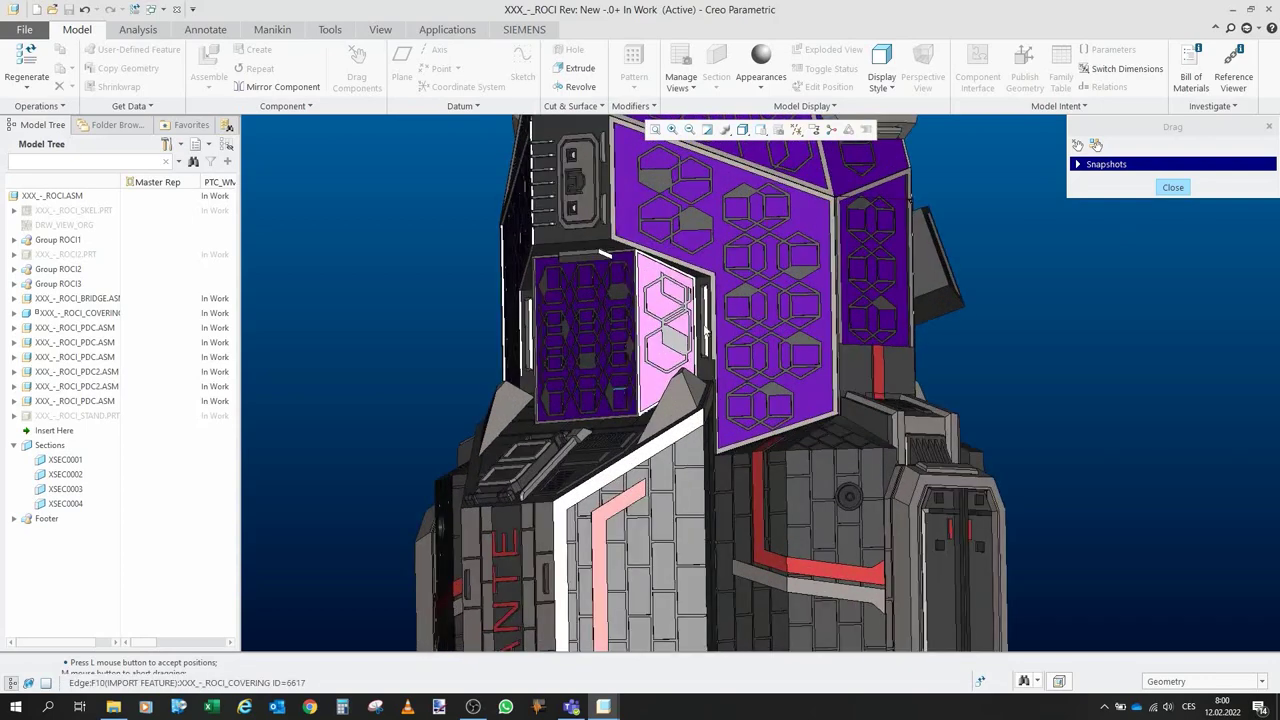
pyautogui.click(1095, 145)
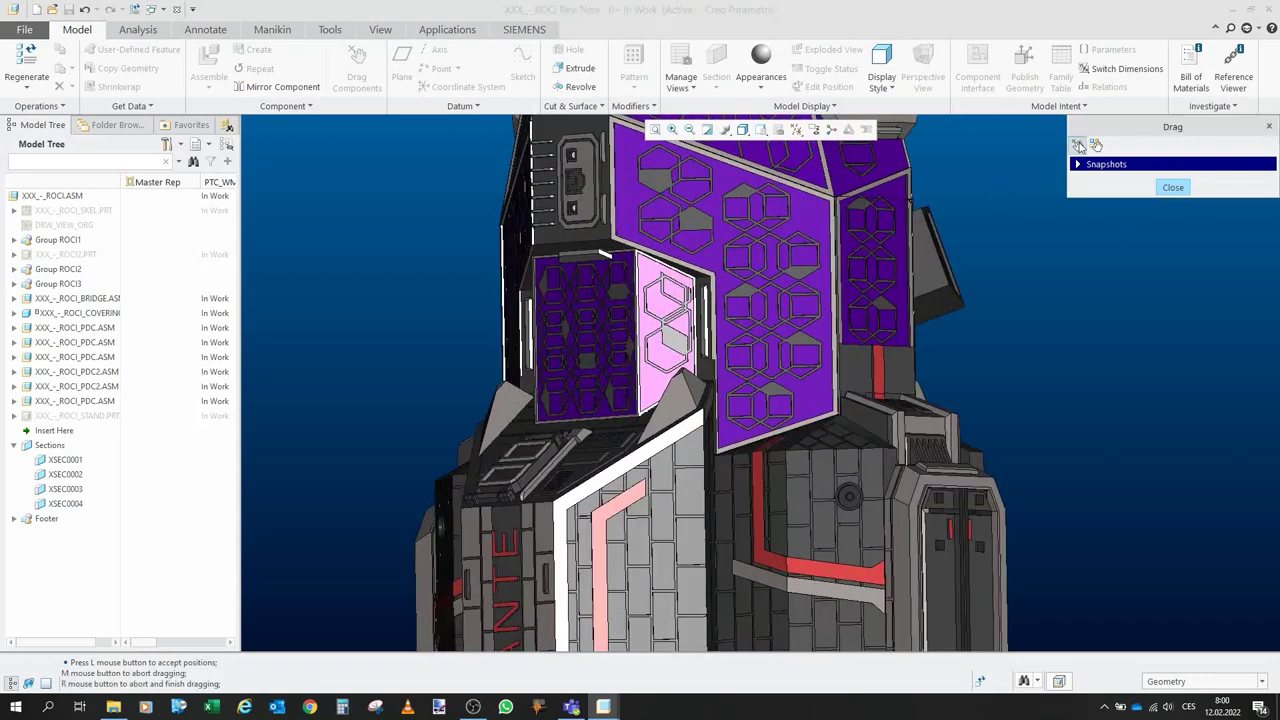
pyautogui.click(595, 261)
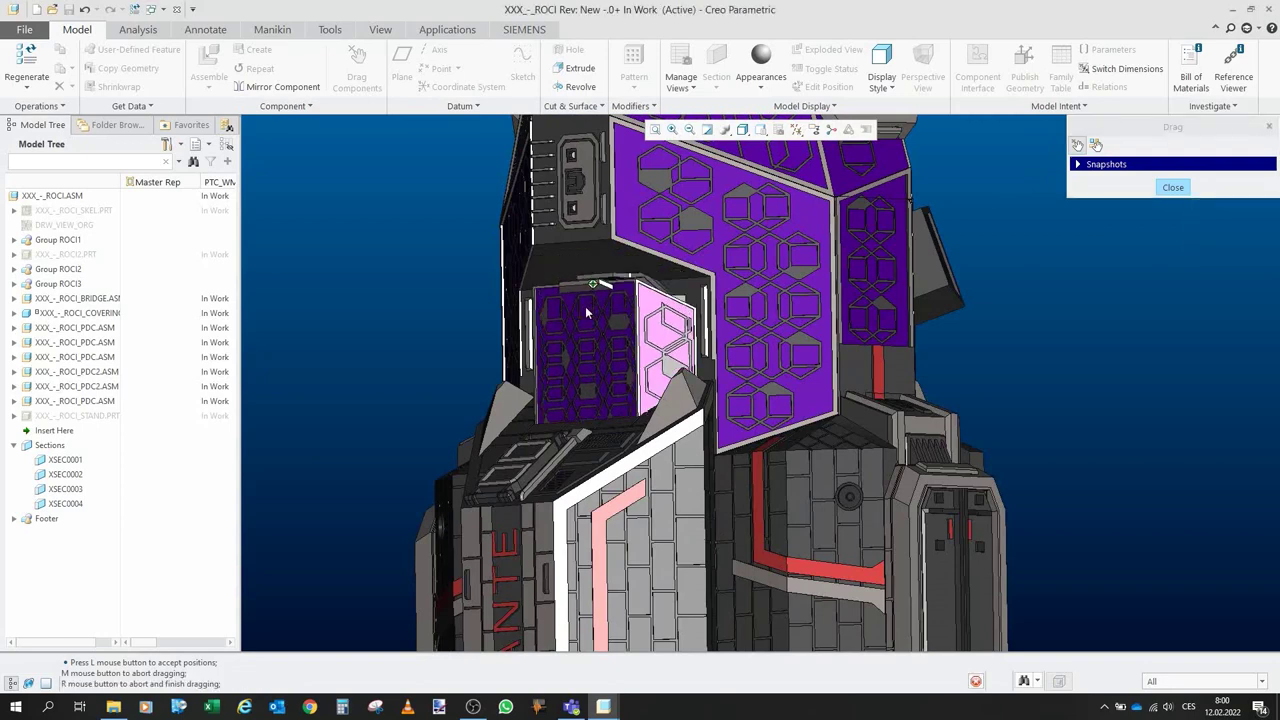
pyautogui.click(580, 442)
pyautogui.moveTo(612, 338); pyautogui.dragTo(582, 338, button='middle')
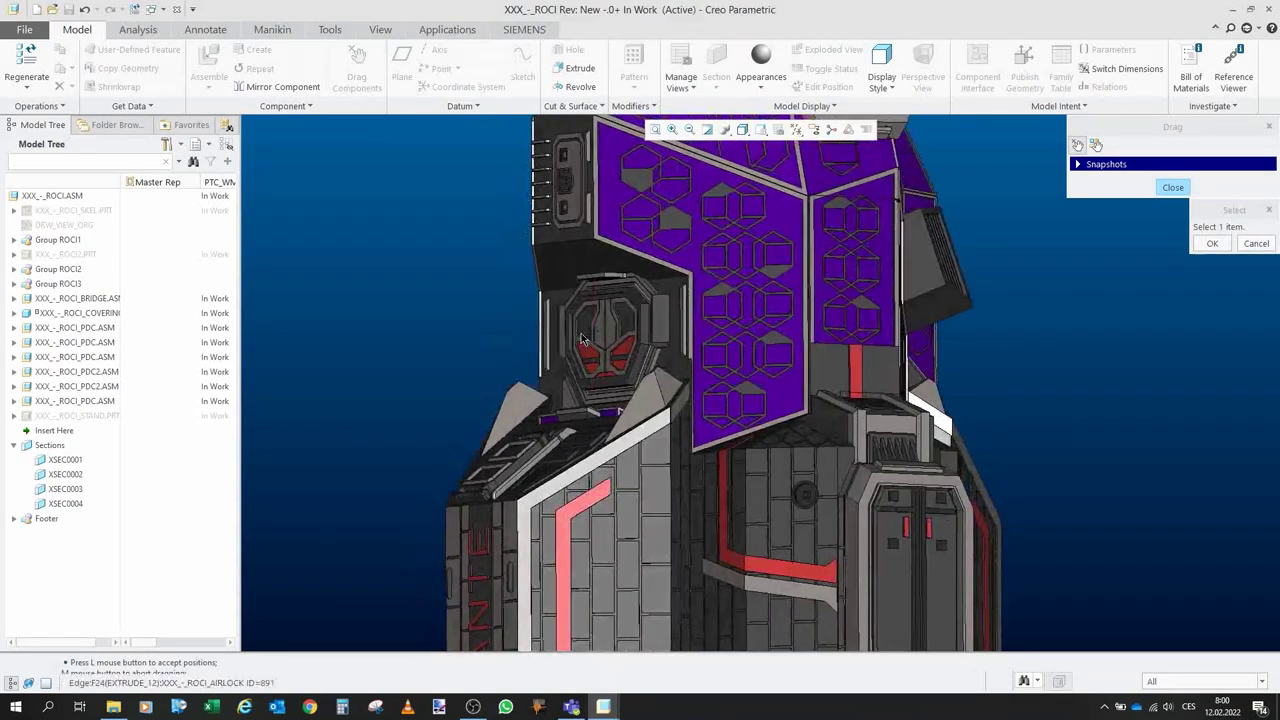
# Pull the telescopic docking tunnel outward from the uncovered airlock to its extended position.
pyautogui.click(605, 282)
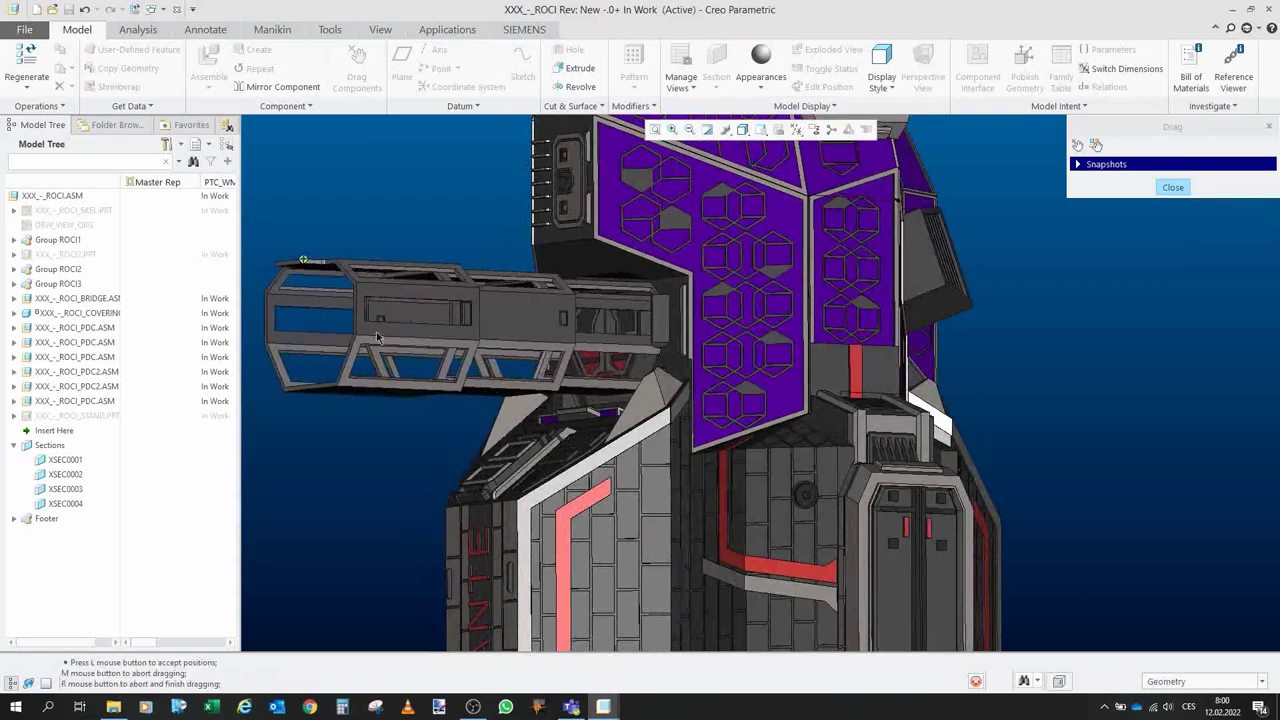
pyautogui.click(443, 383)
pyautogui.moveTo(443, 383); pyautogui.dragTo(721, 342, button='middle')
pyautogui.scroll(7, 682, 350)
pyautogui.scroll(3, 650, 320)
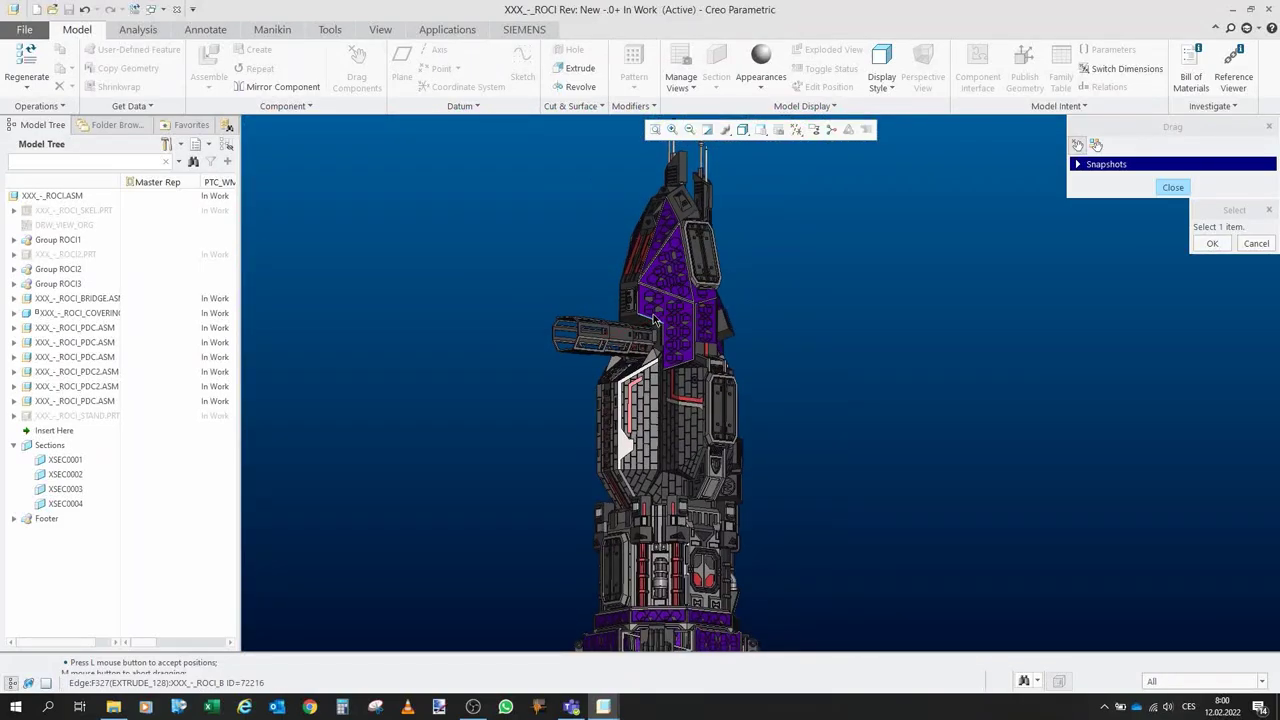
# Retract the docking tunnel into the airlock and slide the purple cover panel back up over the door.
pyautogui.scroll(3, 652, 302)
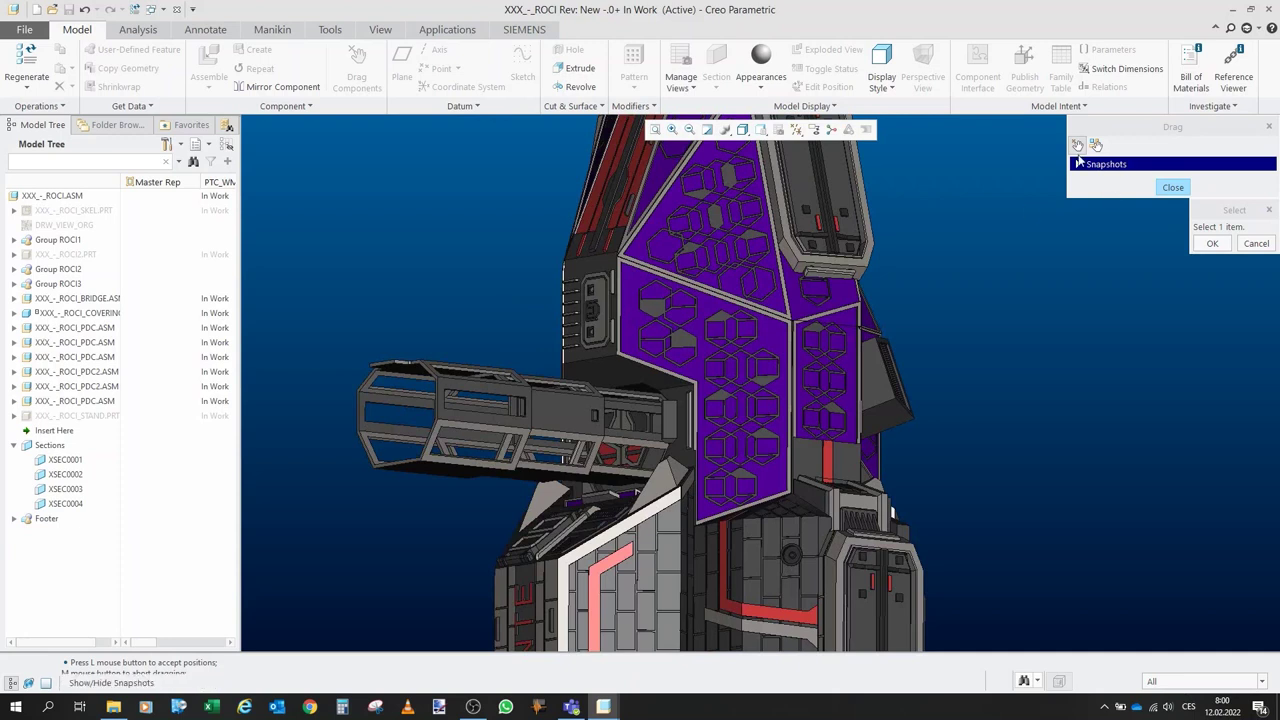
pyautogui.click(381, 368)
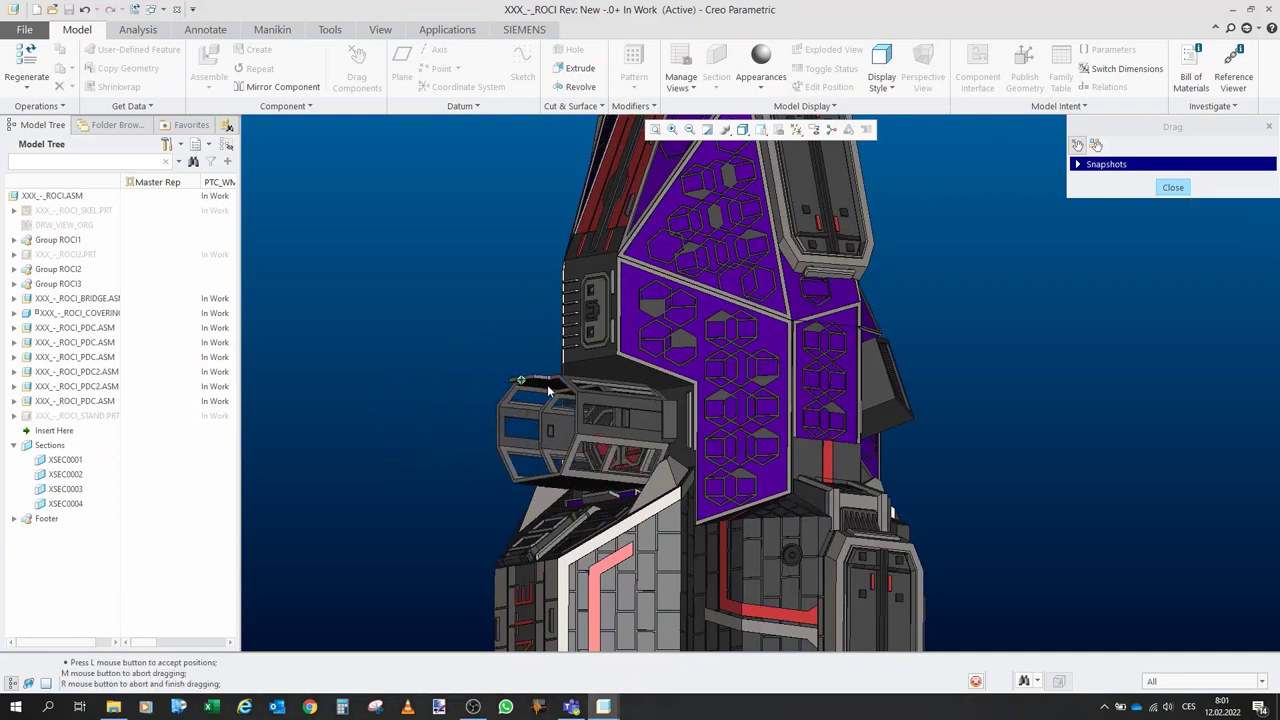
pyautogui.click(597, 500)
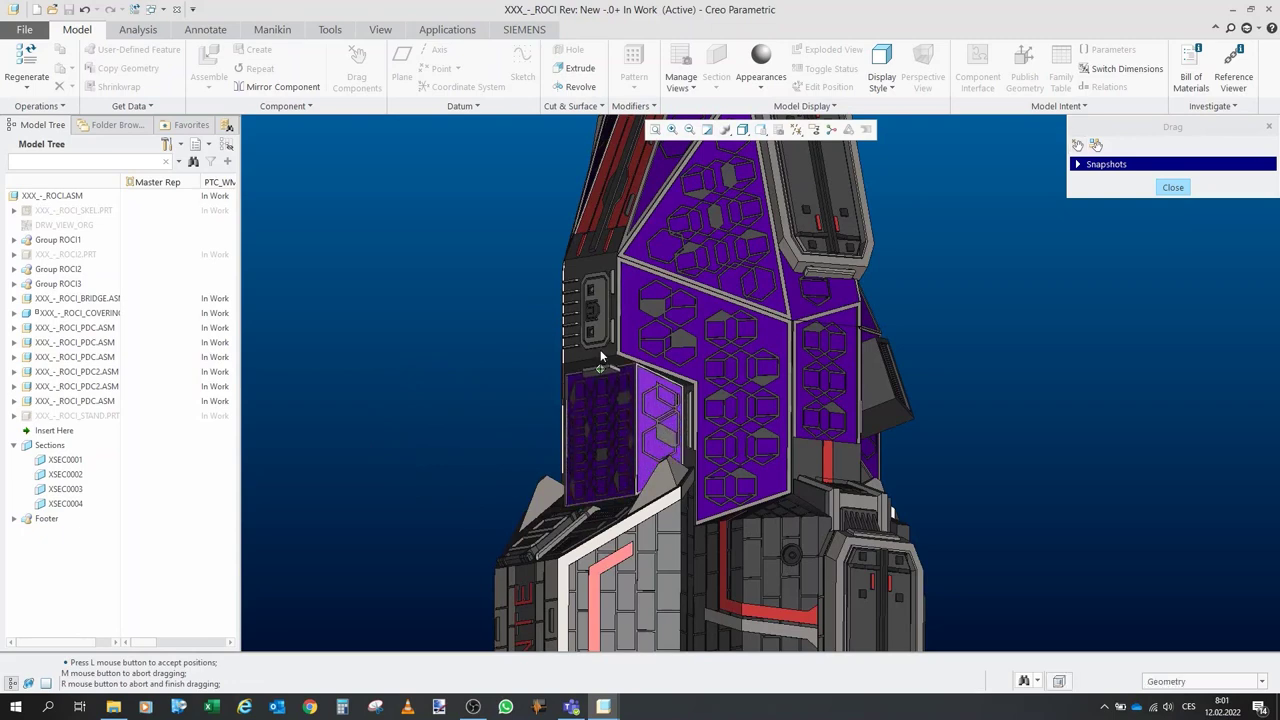
pyautogui.click(620, 402)
# Fold the landing legs up against the hull with a point drag on one of the leg parts.
pyautogui.scroll(-2, 620, 402)
pyautogui.scroll(-3, 615, 430)
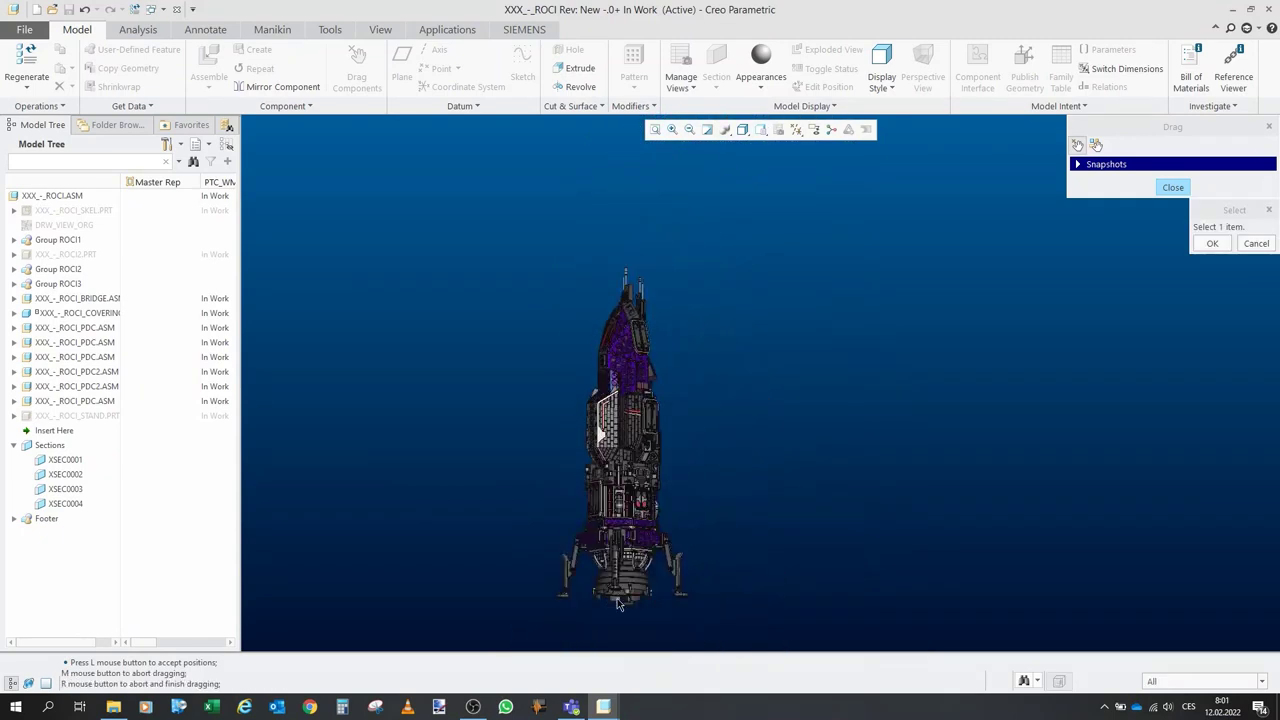
pyautogui.scroll(4, 585, 570)
pyautogui.click(517, 568)
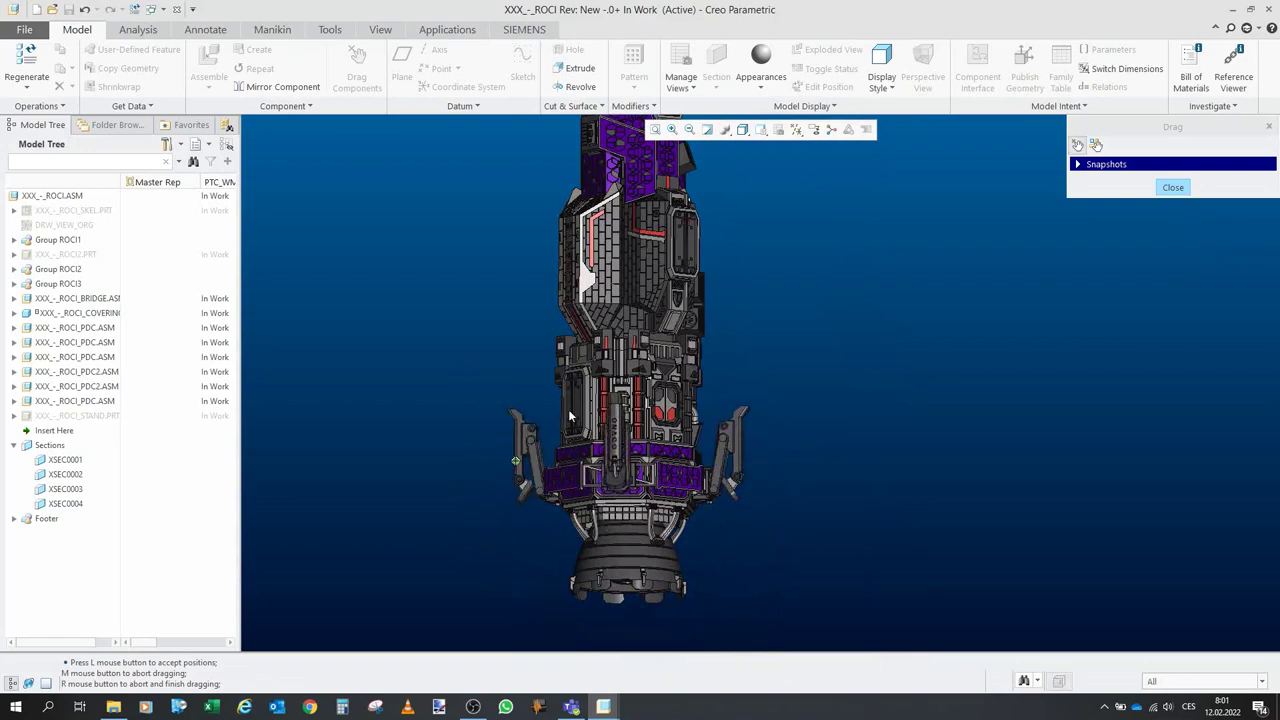
pyautogui.middleClick(651, 398)
# Inspect the whole ship with its folded landing legs from the side, the front and above.
pyautogui.moveTo(651, 400); pyautogui.dragTo(737, 437, button='middle')
pyautogui.scroll(-2, 742, 434)
pyautogui.scroll(3, 697, 380)
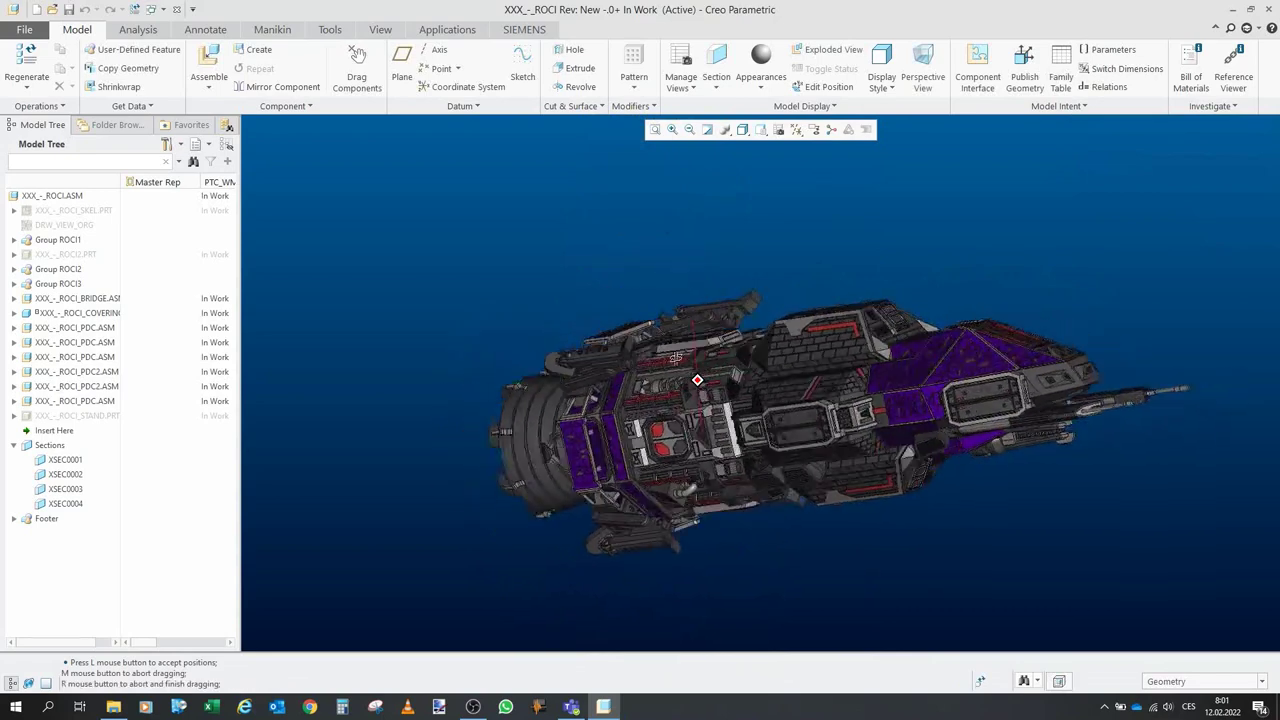
pyautogui.moveTo(675, 358); pyautogui.dragTo(652, 375, button='middle')
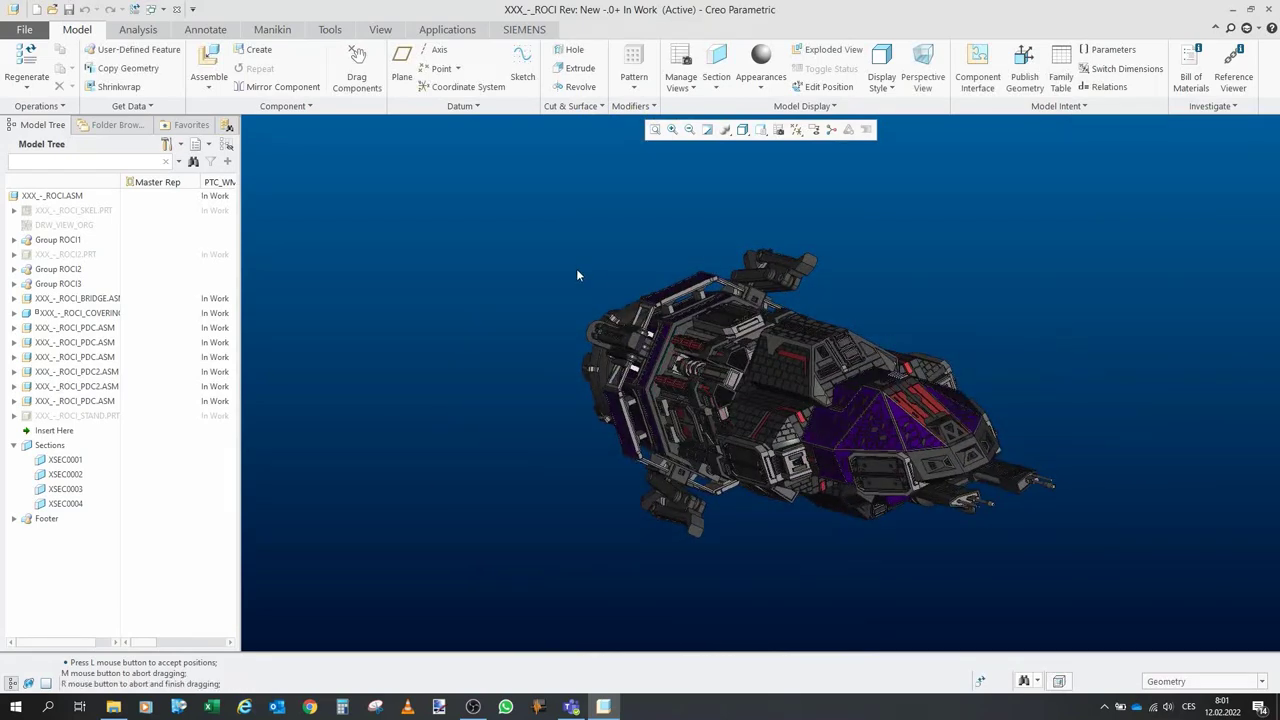
pyautogui.moveTo(855, 399)
pyautogui.mouseDown(button='middle')
pyautogui.moveTo(873, 395)
pyautogui.moveTo(860, 394)
pyautogui.mouseUp(button='middle')
pyautogui.moveTo(675, 270); pyautogui.dragTo(723, 416, button='middle')
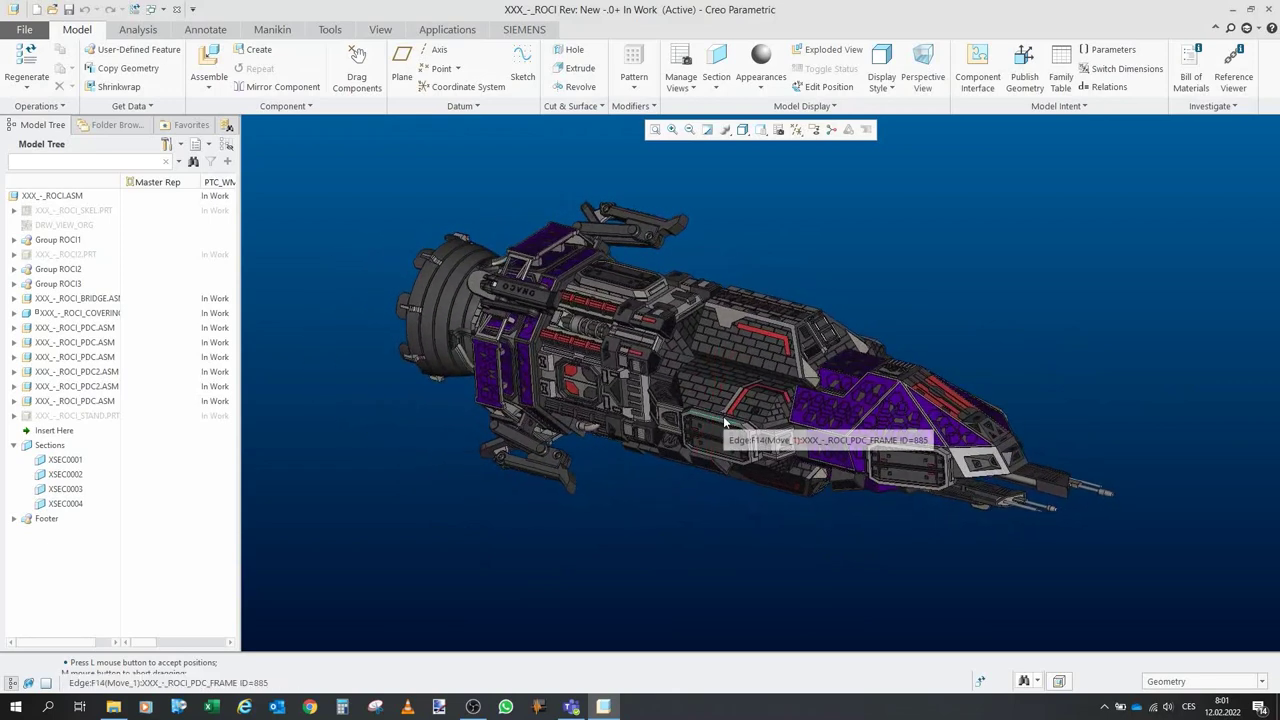
# Swing open the two cover doors of the PDC bay on the rear hull behind the ship's name lettering.
pyautogui.scroll(-4, 674, 247)
pyautogui.scroll(-2, 518, 246)
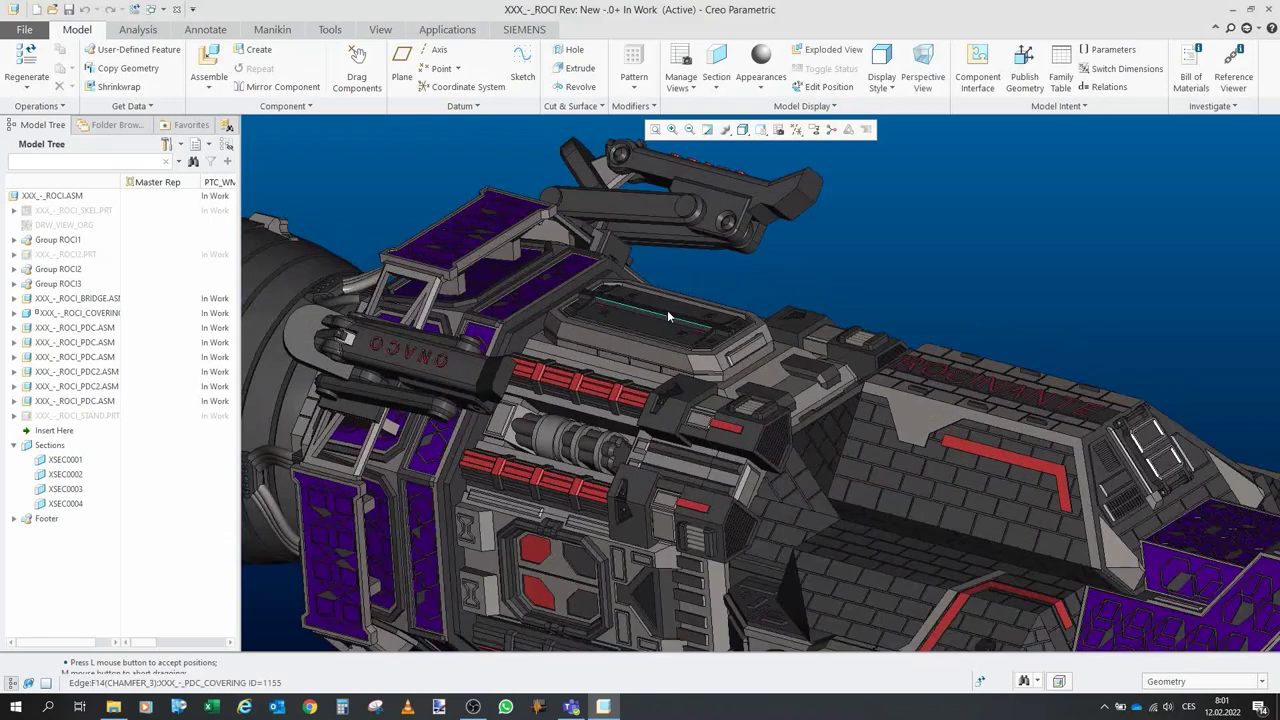
pyautogui.scroll(-3, 669, 312)
pyautogui.moveTo(808, 314)
pyautogui.mouseDown(button='middle')
pyautogui.moveTo(668, 288)
pyautogui.moveTo(642, 302)
pyautogui.mouseUp(button='middle')
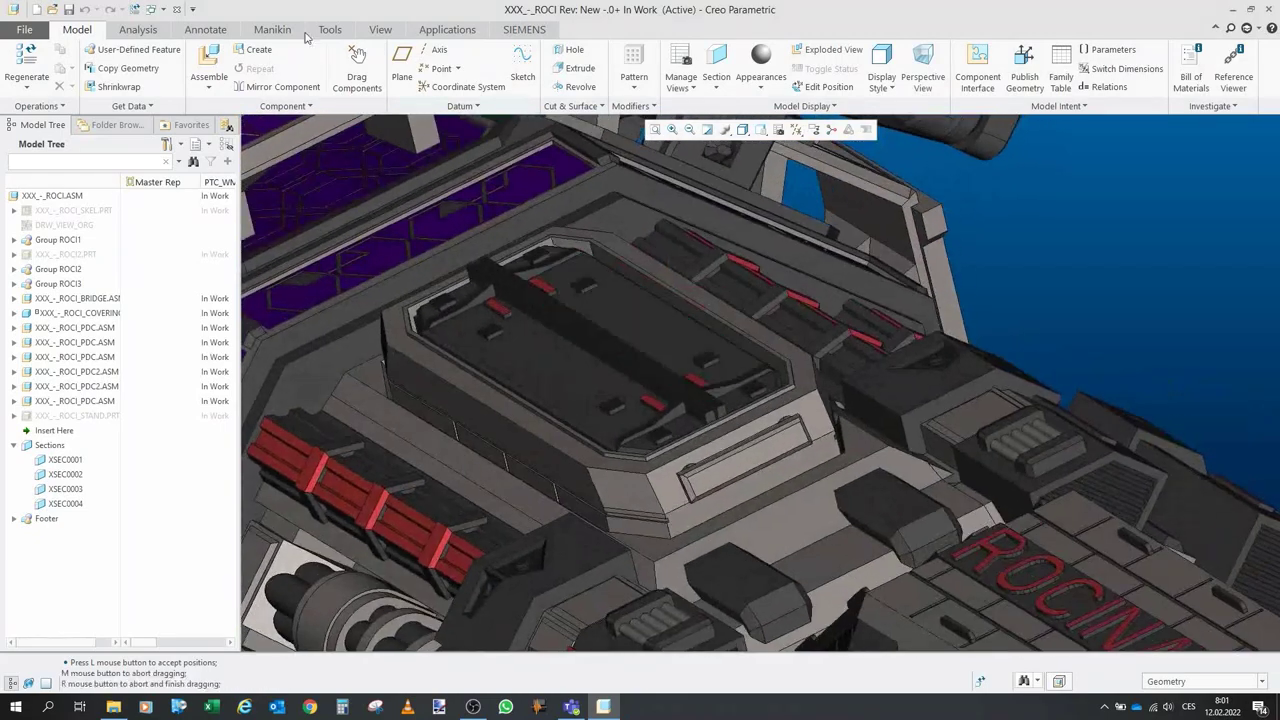
pyautogui.click(489, 292)
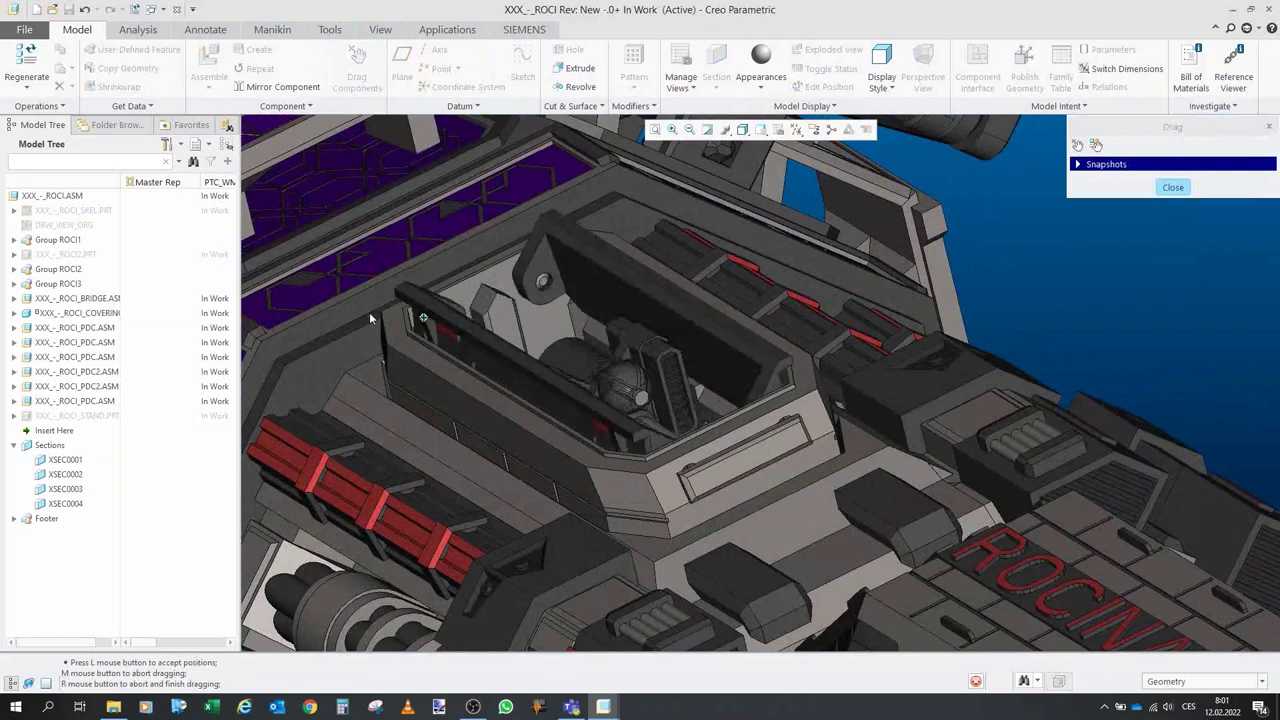
pyautogui.click(541, 515)
# Raise the PDC cannon out of the opened rear bay to its deployed position.
pyautogui.scroll(2, 543, 506)
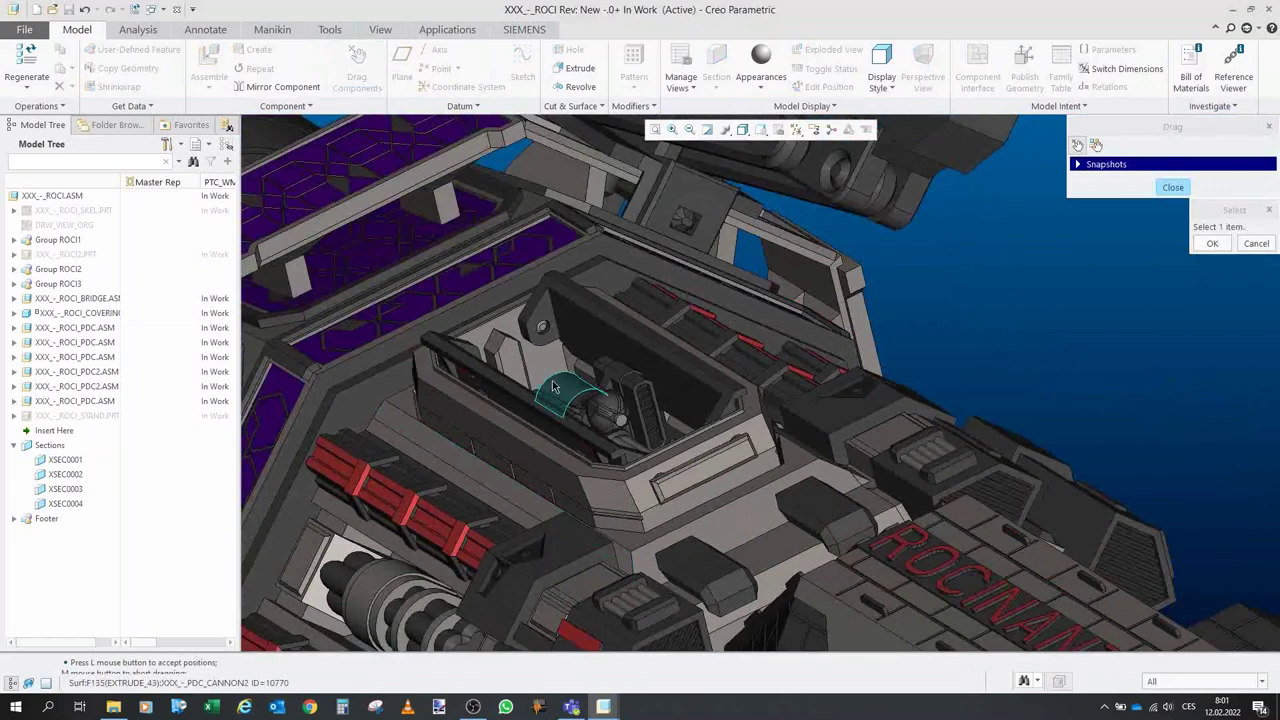
pyautogui.click(553, 387)
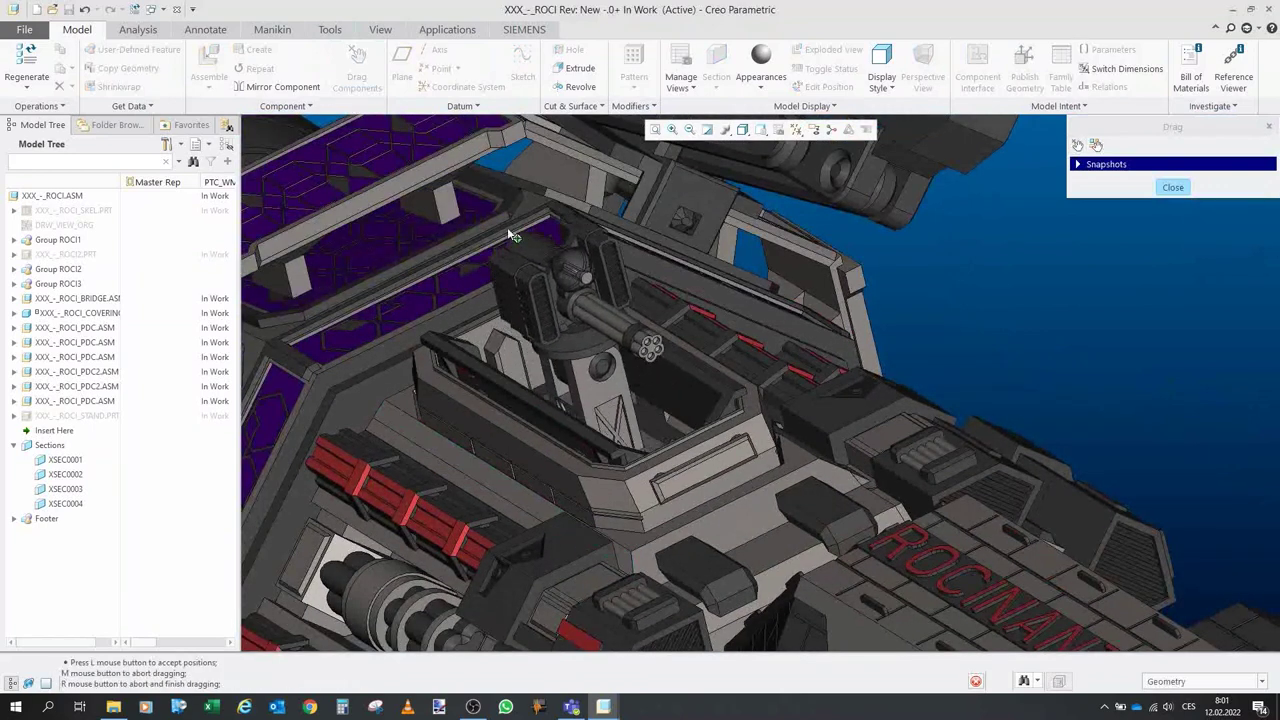
pyautogui.moveTo(556, 400); pyautogui.dragTo(560, 334, button='middle')
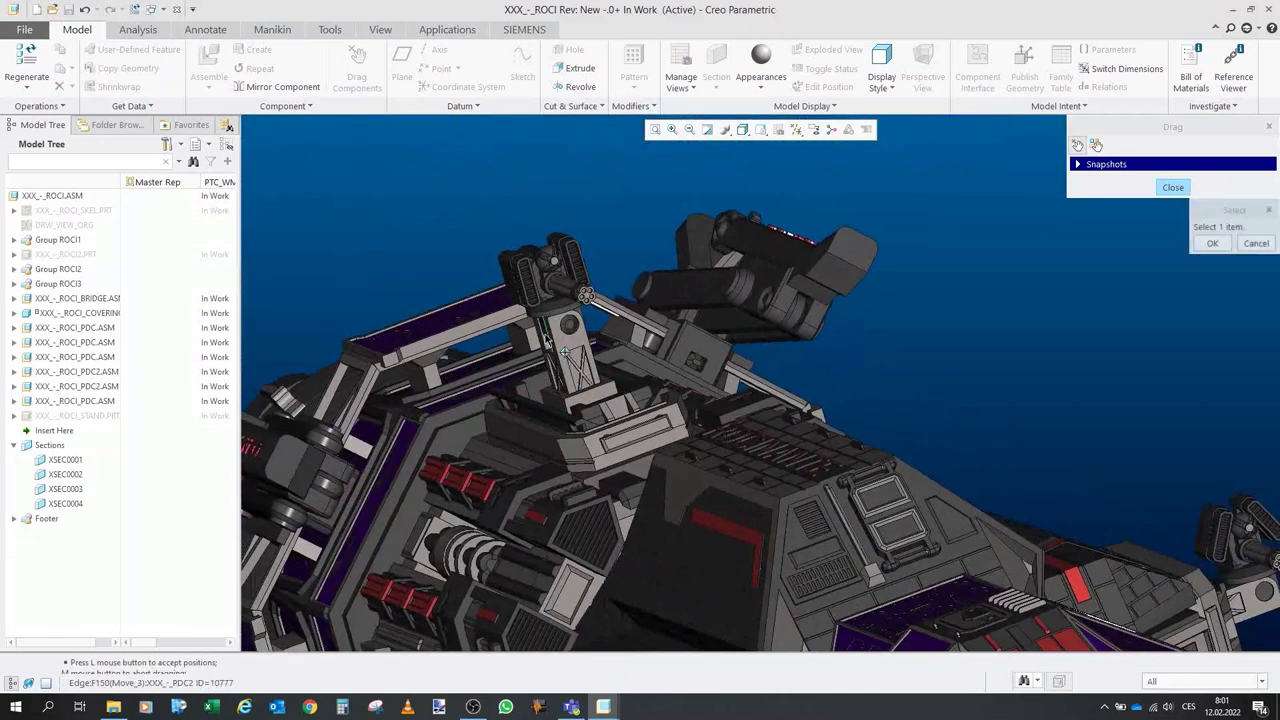
# Swivel the gun head of the raised PDC cannon on its support post.
pyautogui.click(546, 331)
pyautogui.click(514, 346)
pyautogui.scroll(-3, 520, 346)
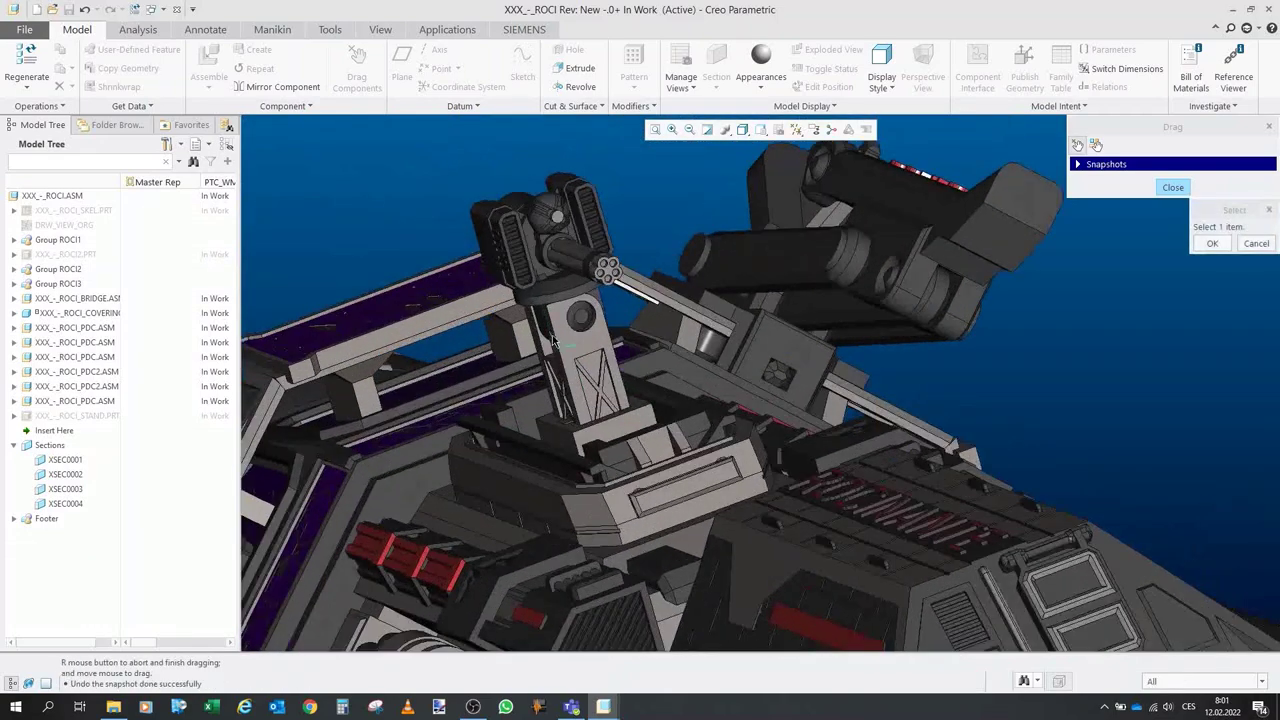
pyautogui.moveTo(522, 345); pyautogui.dragTo(542, 340, button='middle')
pyautogui.click(537, 339)
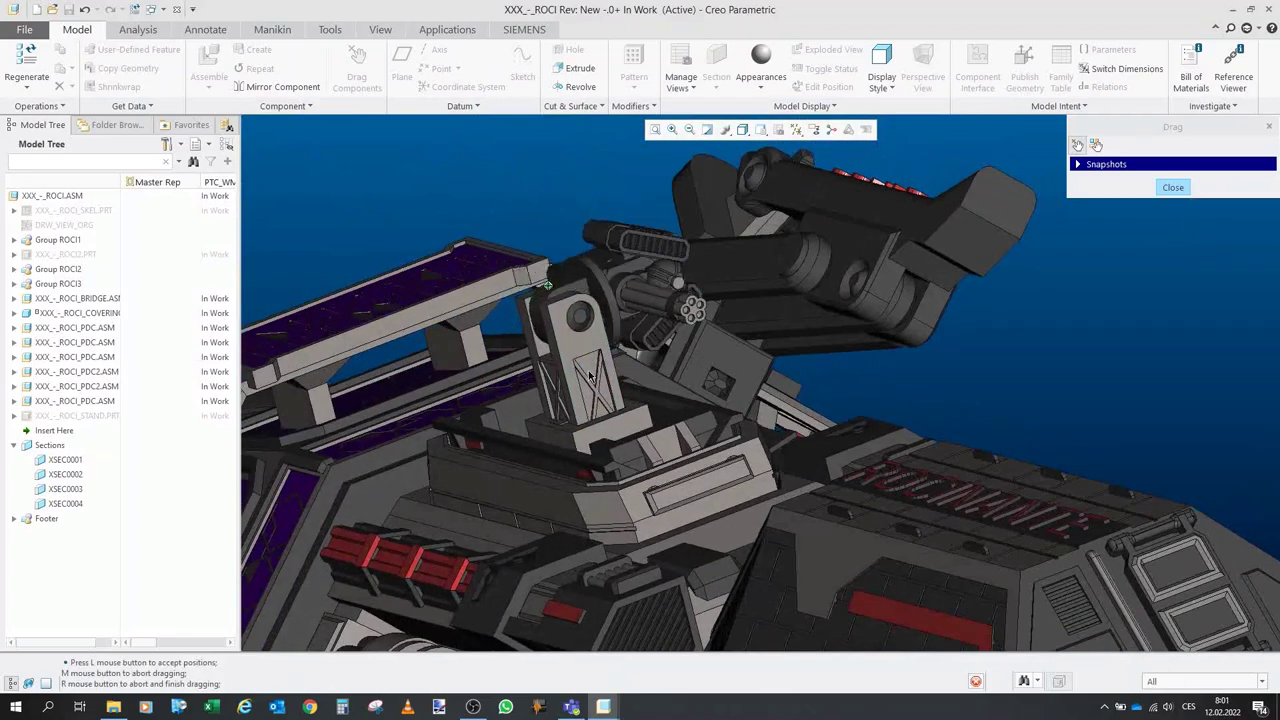
# Inspect the deployed PDC cannons along the rear hull and around the nose.
pyautogui.moveTo(590, 376); pyautogui.dragTo(549, 375, button='middle')
pyautogui.scroll(4, 640, 352)
pyautogui.scroll(5, 560, 340)
pyautogui.scroll(-3, 515, 265)
pyautogui.scroll(3, 517, 265)
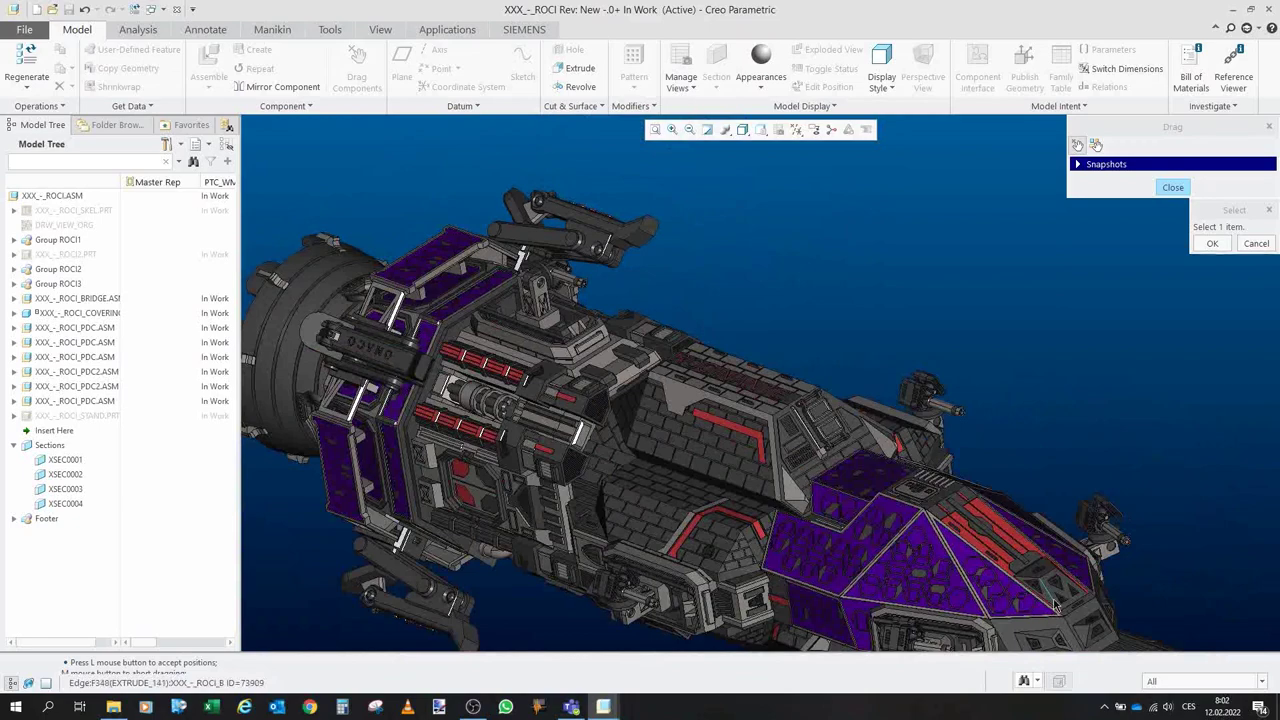
pyautogui.moveTo(573, 333); pyautogui.dragTo(643, 353, button='middle')
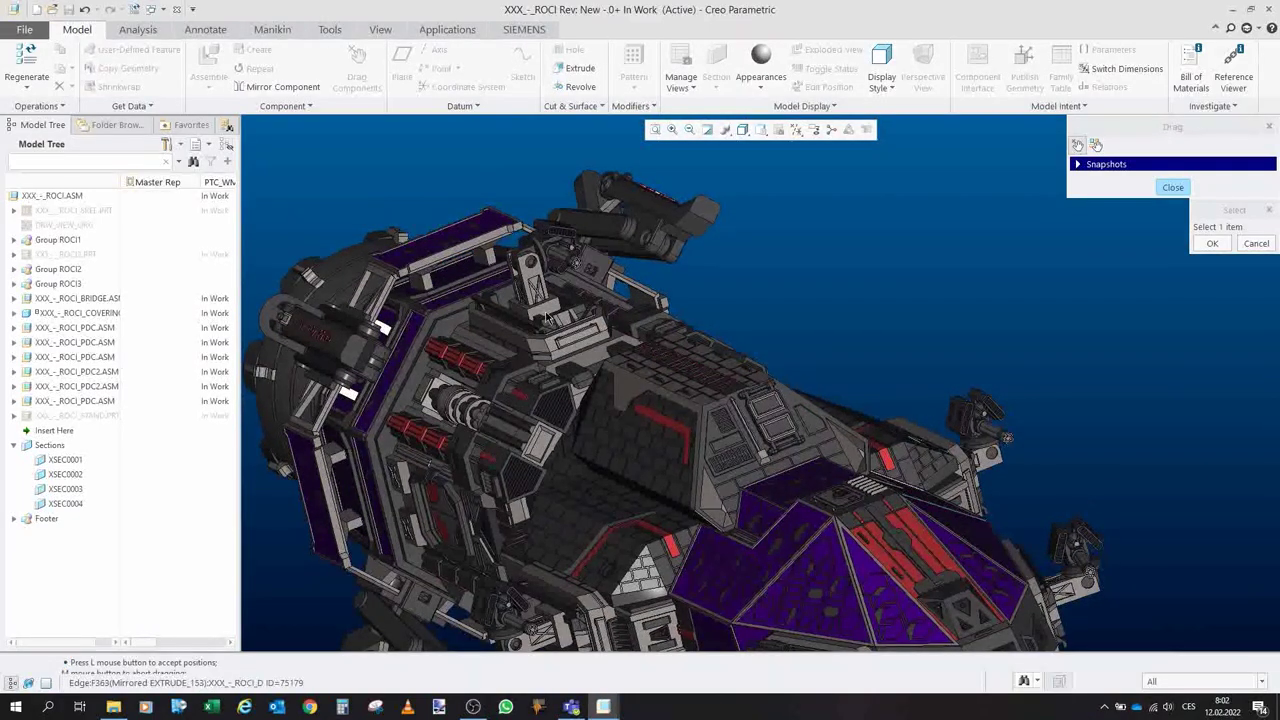
# Examine the rear cannon's barrel, magazine, support post and open bay up close, and leave component dragging.
pyautogui.scroll(-3, 557, 332)
pyautogui.moveTo(570, 335); pyautogui.dragTo(663, 370, button='middle')
pyautogui.scroll(-3, 496, 273)
pyautogui.moveTo(502, 280)
pyautogui.mouseDown(button='middle')
pyautogui.moveTo(510, 268)
pyautogui.moveTo(530, 276)
pyautogui.moveTo(518, 285)
pyautogui.mouseUp(button='middle')
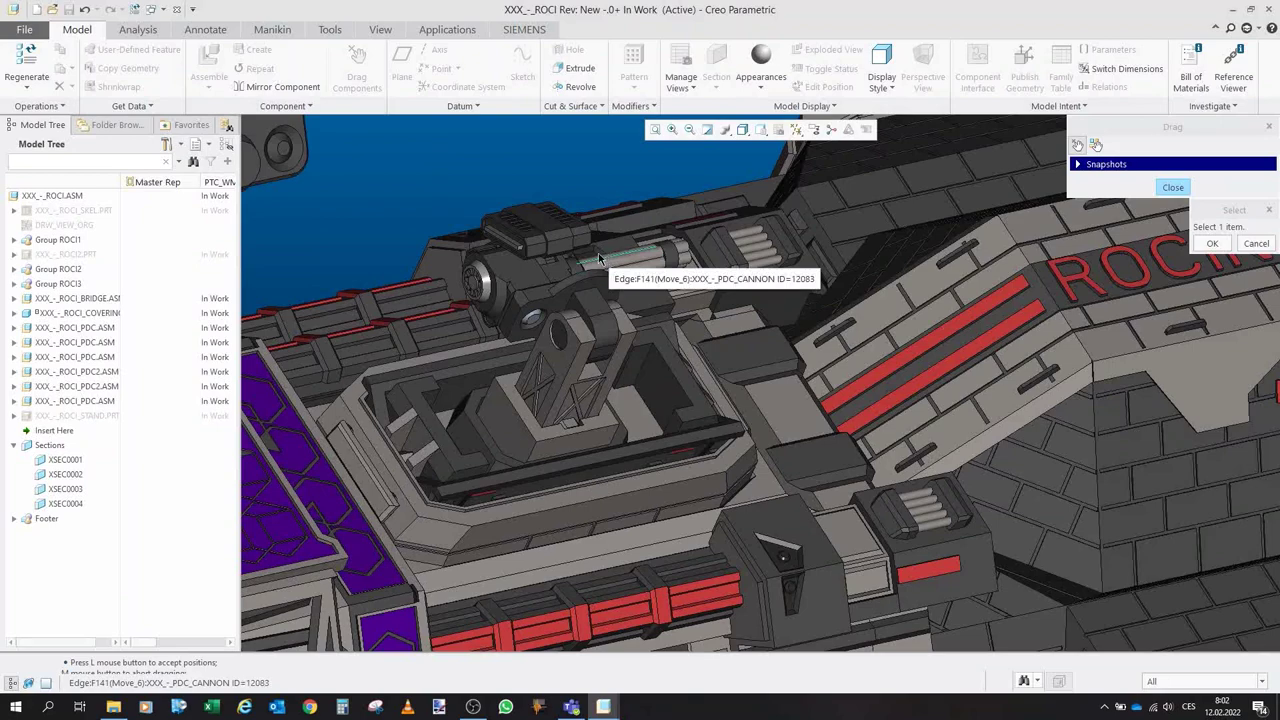
pyautogui.moveTo(582, 290); pyautogui.dragTo(562, 279, button='middle')
pyautogui.middleClick(447, 270)
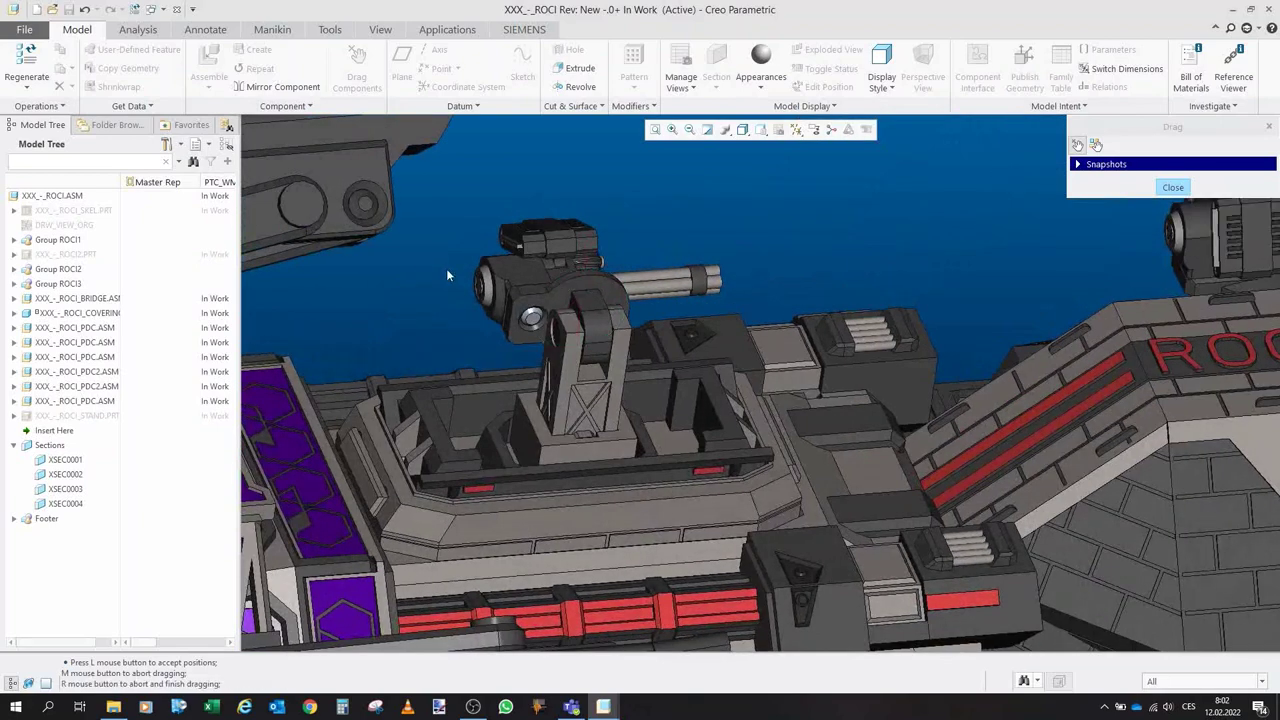
pyautogui.middleClick(429, 300)
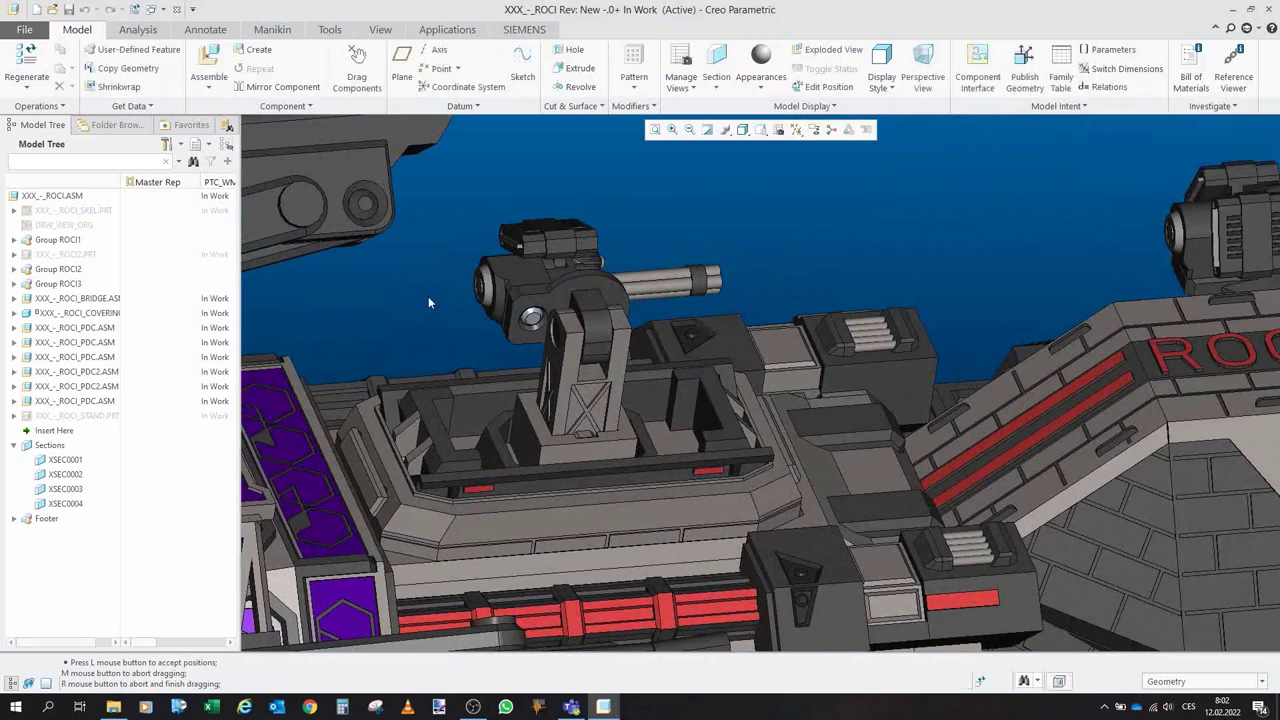
pyautogui.scroll(-3, 428, 300)
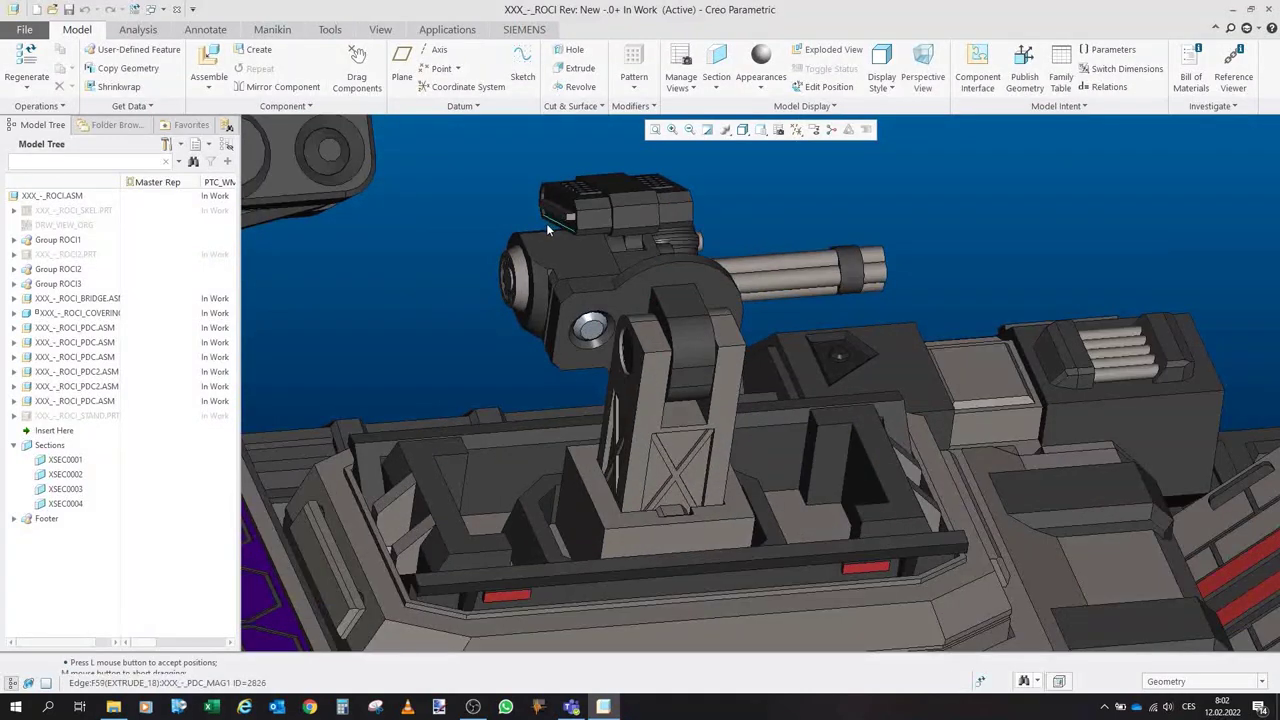
# Lower the rear PDC cannon back into its bay with a point drag.
pyautogui.scroll(4, 603, 340)
pyautogui.moveTo(603, 337); pyautogui.dragTo(716, 351, button='middle')
pyautogui.scroll(2, 580, 376)
pyautogui.scroll(-2, 553, 347)
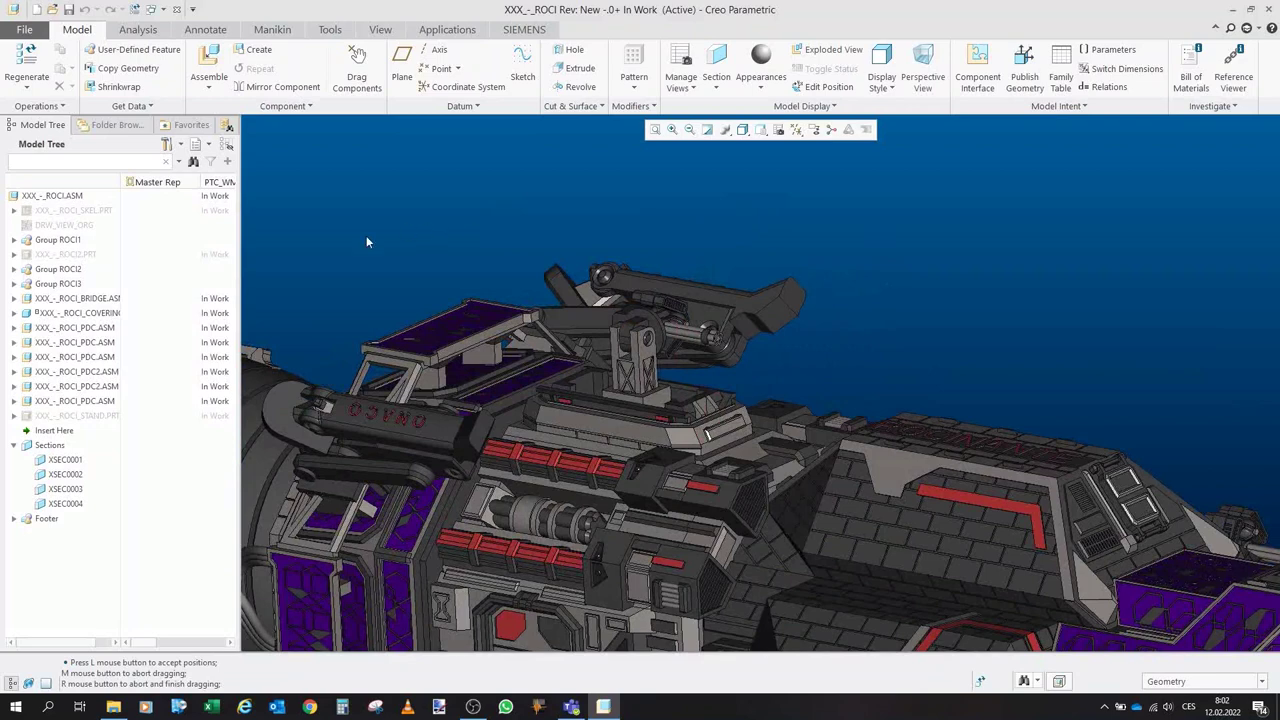
pyautogui.click(360, 86)
pyautogui.scroll(-5, 644, 372)
pyautogui.click(676, 350)
pyautogui.click(675, 349)
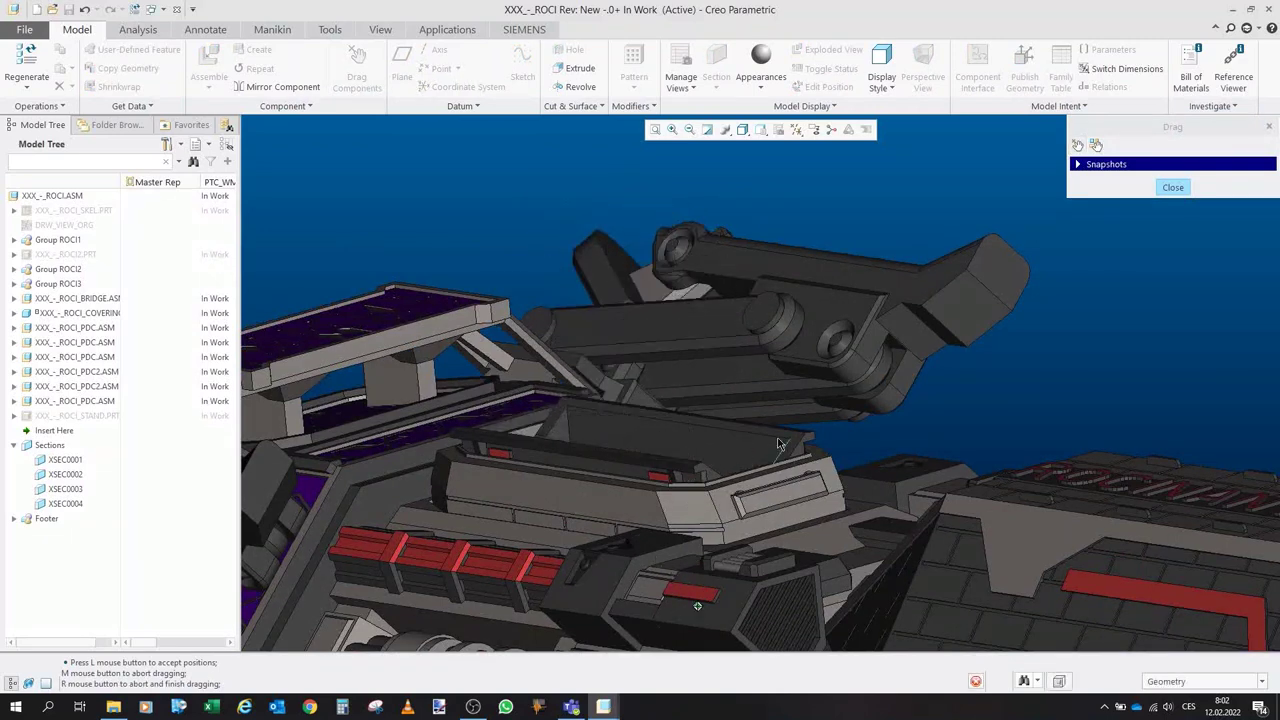
# Close the cover doors over the rear PDC bay and finish dragging components.
pyautogui.click(730, 465)
pyautogui.moveTo(626, 437); pyautogui.dragTo(612, 472, button='middle')
pyautogui.middleClick(520, 290)
pyautogui.middleClick(518, 291)
# Examine the ship's side and its underside around the dark block between the red stripes.
pyautogui.scroll(3, 518, 291)
pyautogui.scroll(4, 518, 292)
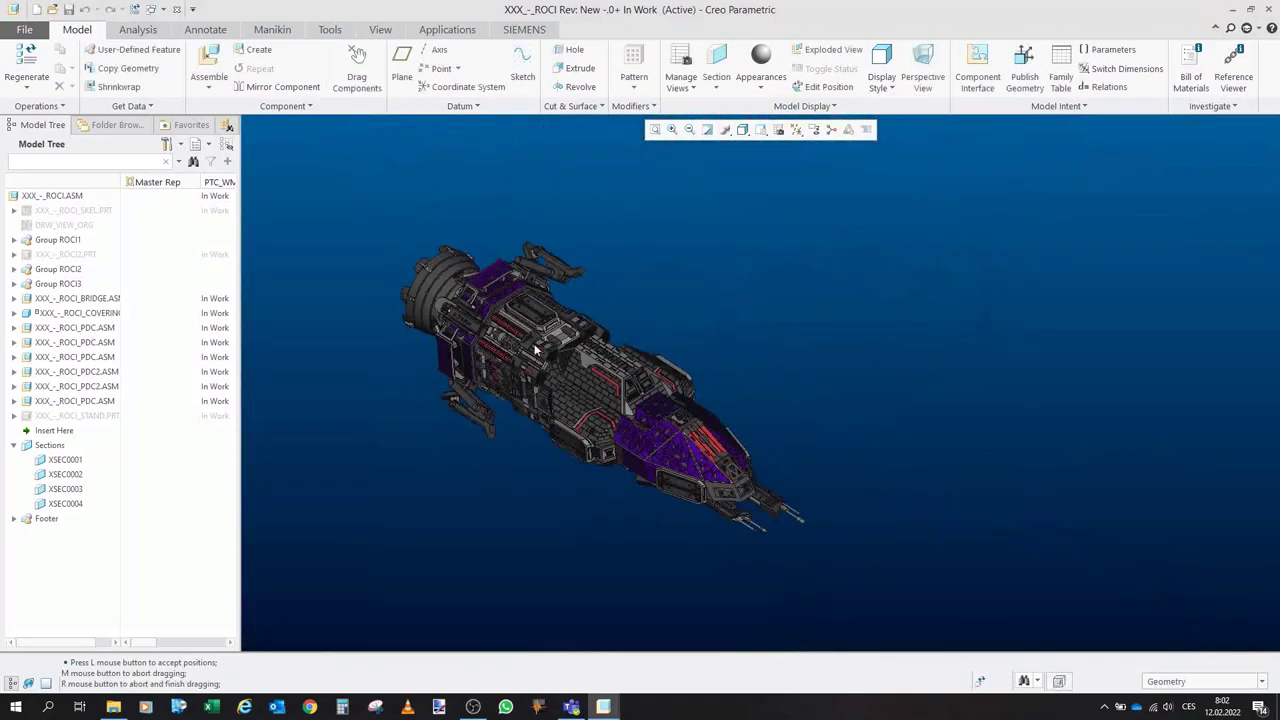
pyautogui.moveTo(534, 344)
pyautogui.mouseDown(button='middle')
pyautogui.moveTo(538, 318)
pyautogui.moveTo(543, 337)
pyautogui.moveTo(544, 322)
pyautogui.moveTo(567, 339)
pyautogui.moveTo(545, 351)
pyautogui.moveTo(578, 333)
pyautogui.moveTo(569, 354)
pyautogui.mouseUp(button='middle')
pyautogui.scroll(-2, 541, 325)
pyautogui.scroll(2, 569, 354)
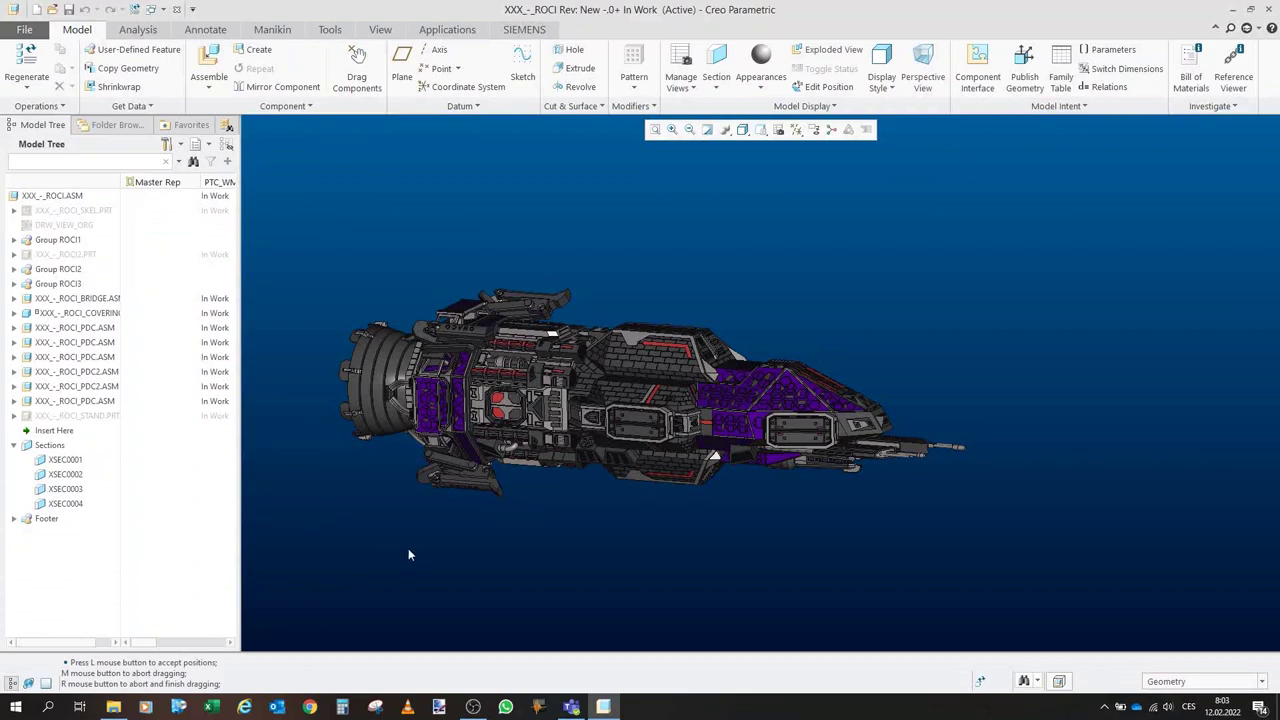
pyautogui.scroll(-5, 632, 479)
pyautogui.moveTo(628, 455); pyautogui.dragTo(630, 366, button='middle')
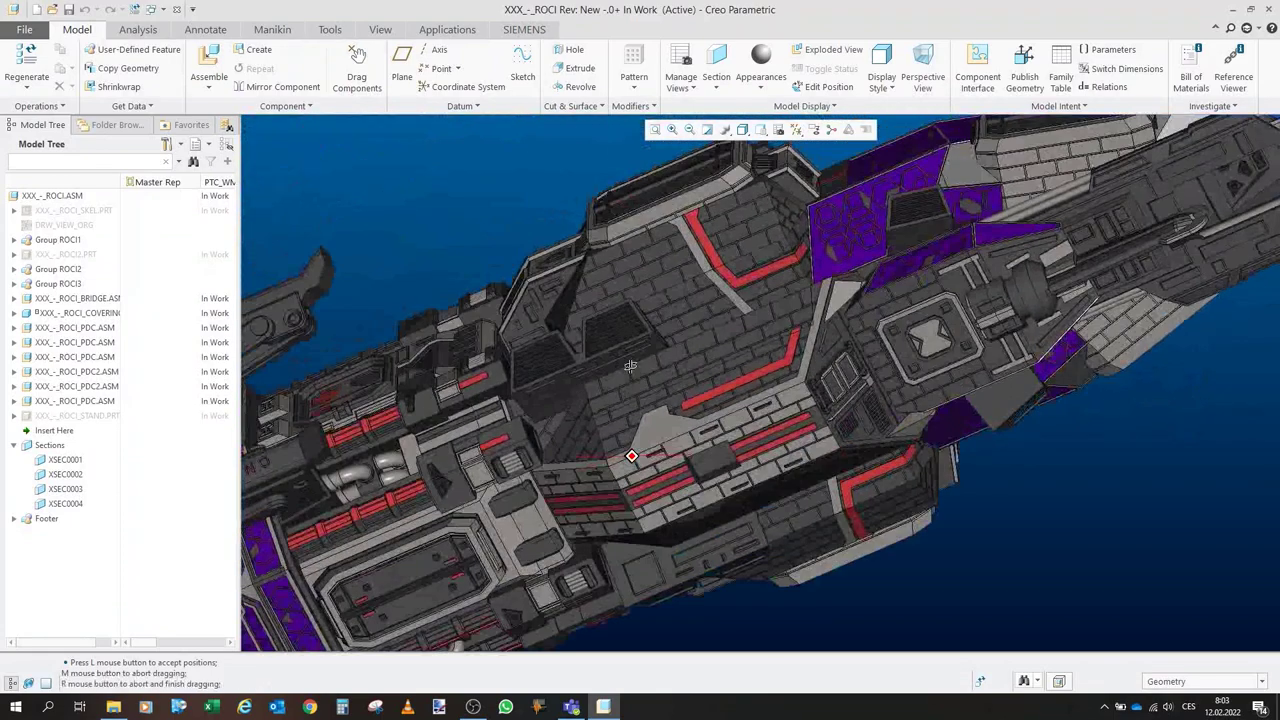
pyautogui.scroll(-4, 748, 481)
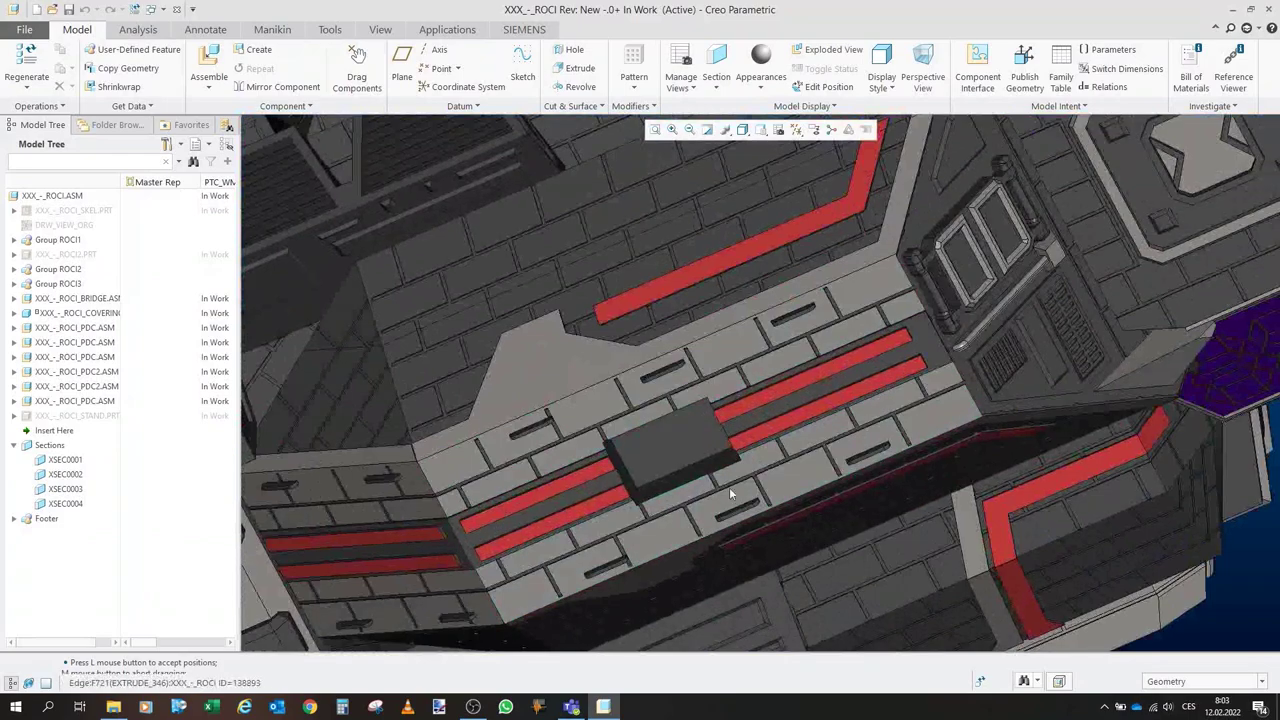
pyautogui.scroll(3, 626, 409)
pyautogui.moveTo(615, 406); pyautogui.dragTo(598, 471, button='middle')
pyautogui.scroll(1, 598, 471)
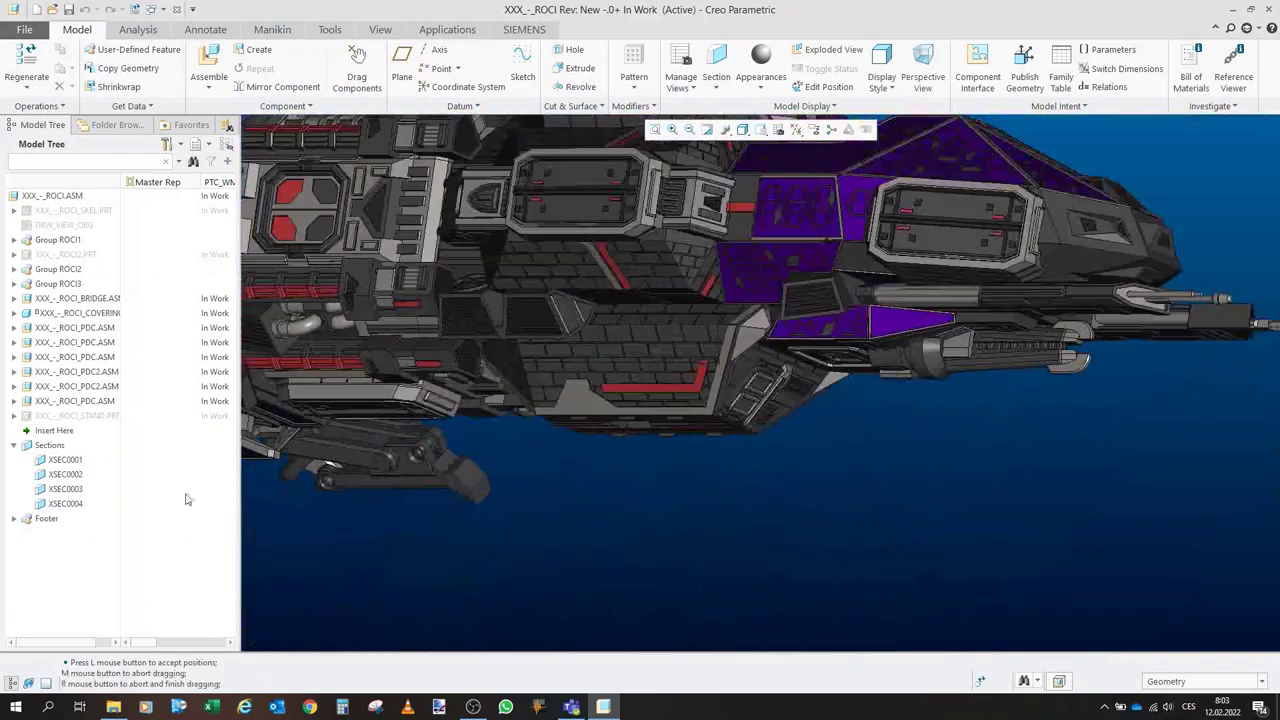
# Show the hidden stand part XXX_-_ROCI_STAND.PRT beneath the ship.
pyautogui.click(100, 416)
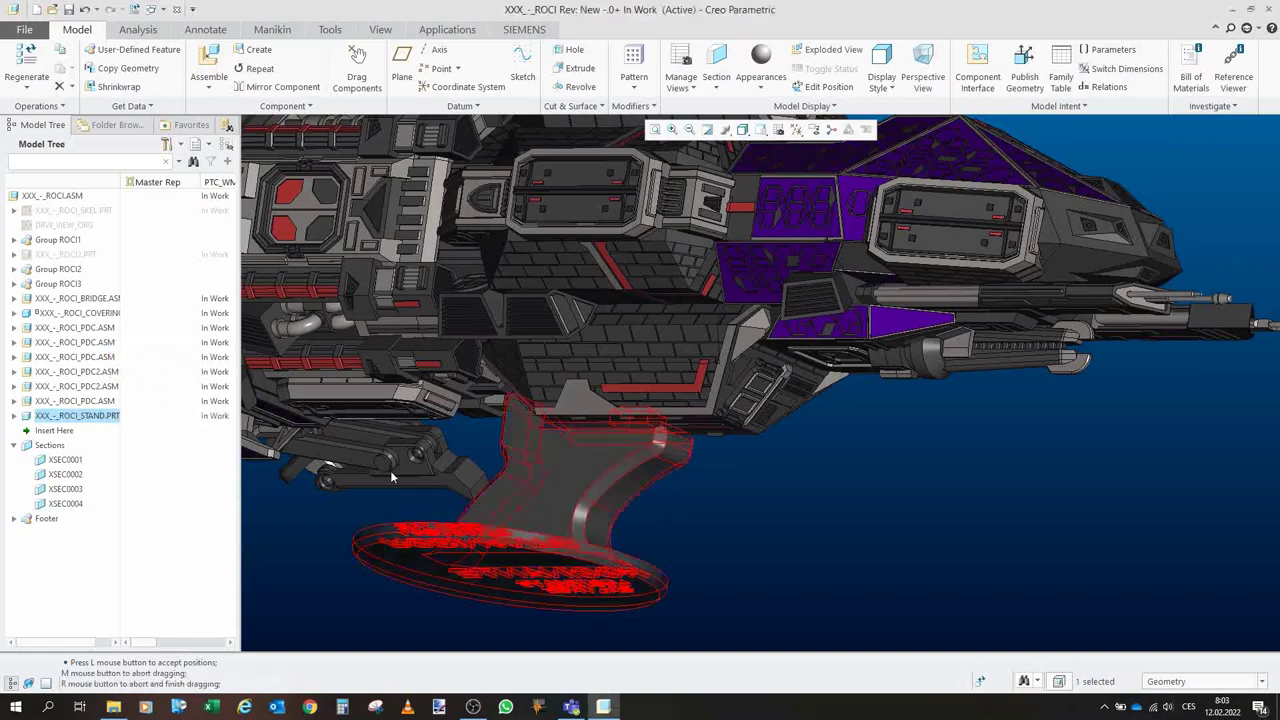
pyautogui.scroll(5, 700, 506)
pyautogui.moveTo(696, 503); pyautogui.dragTo(672, 526, button='middle')
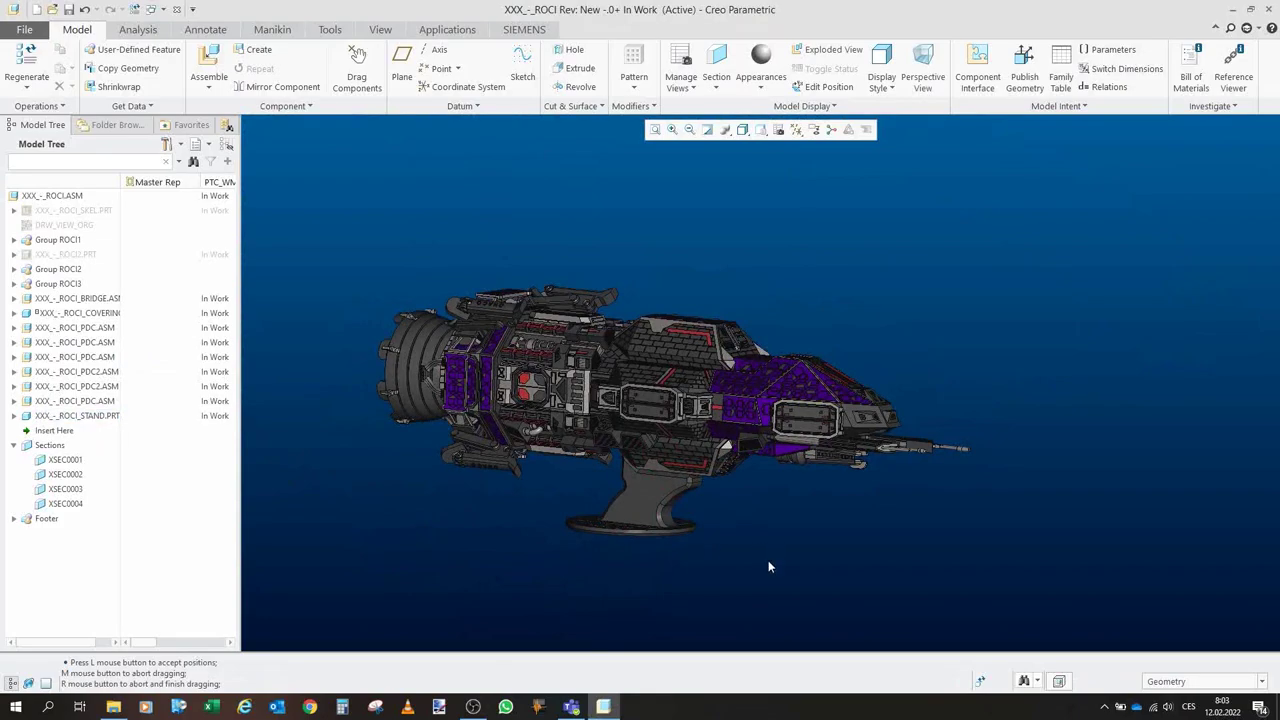
# Examine the display stand's profile, its joint with the hull and its base lettering, up to the whole ship on the stand.
pyautogui.scroll(-5, 636, 536)
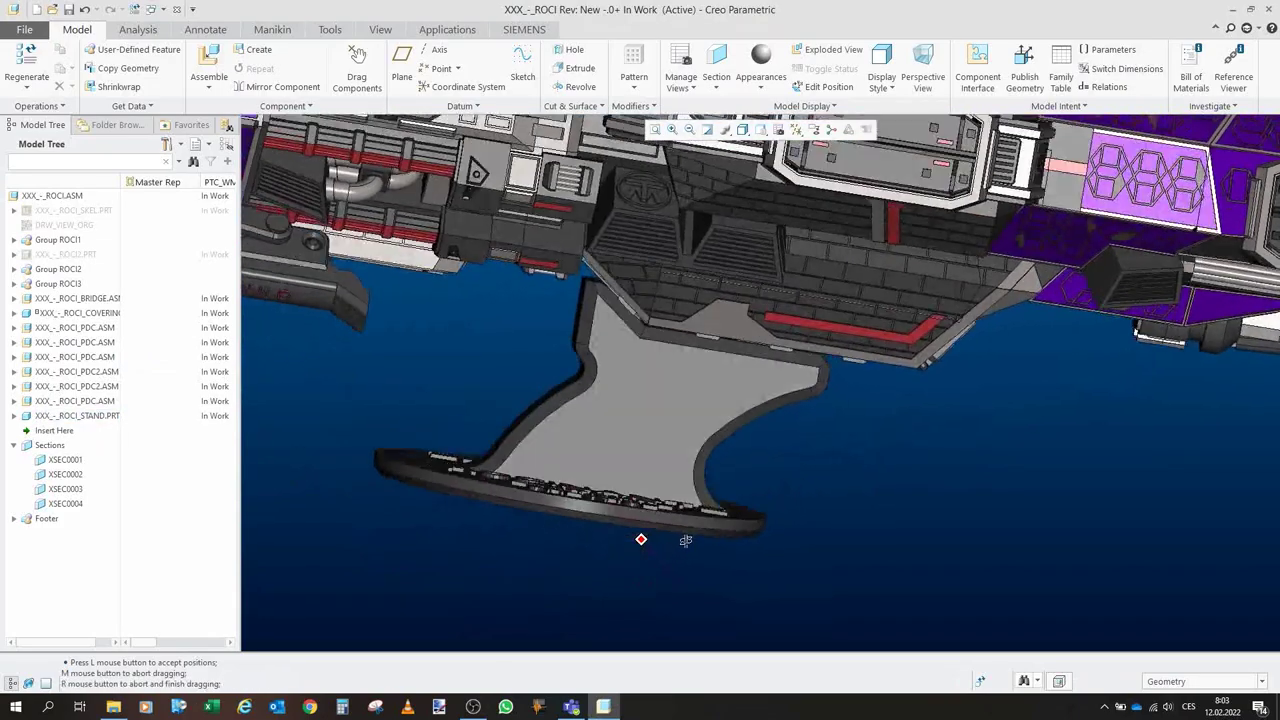
pyautogui.moveTo(685, 540)
pyautogui.mouseDown(button='middle')
pyautogui.moveTo(735, 533)
pyautogui.moveTo(696, 566)
pyautogui.moveTo(685, 604)
pyautogui.mouseUp(button='middle')
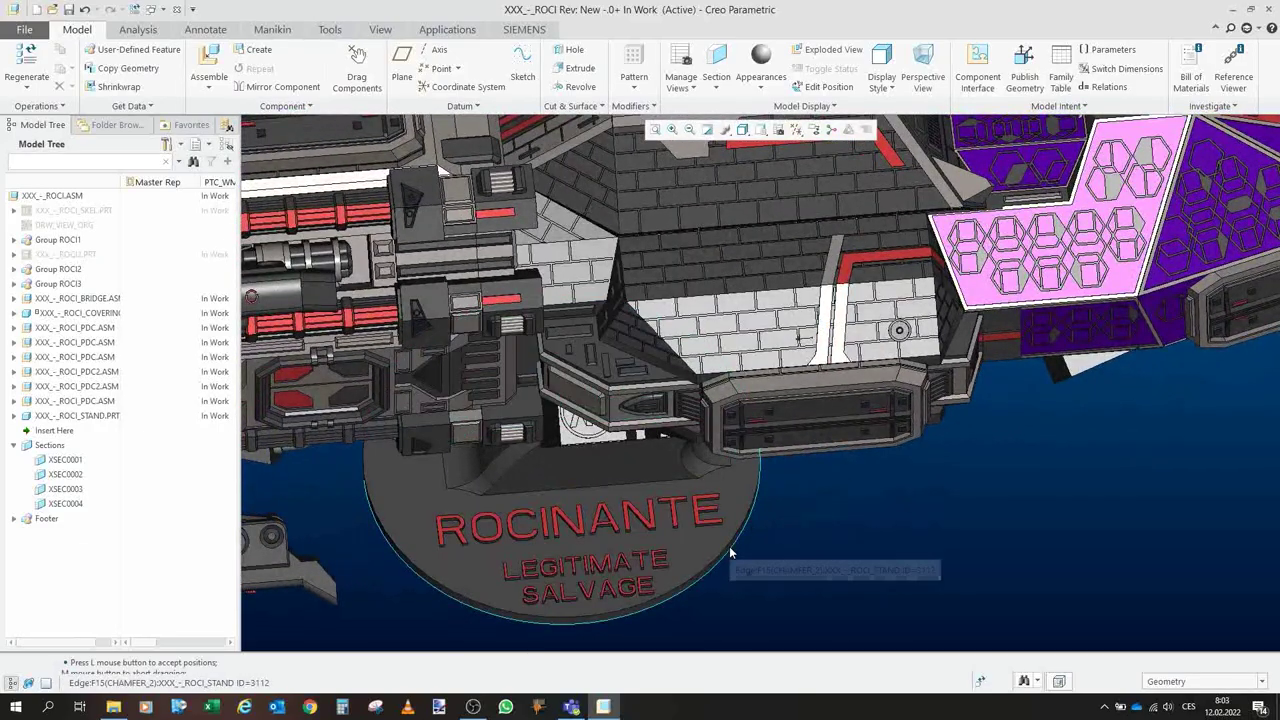
pyautogui.scroll(3, 694, 512)
pyautogui.moveTo(683, 518); pyautogui.dragTo(648, 465, button='middle')
pyautogui.scroll(3, 732, 554)
pyautogui.moveTo(732, 554)
pyautogui.mouseDown(button='middle')
pyautogui.moveTo(811, 551)
pyautogui.moveTo(735, 554)
pyautogui.moveTo(754, 550)
pyautogui.mouseUp(button='middle')
pyautogui.scroll(3, 705, 512)
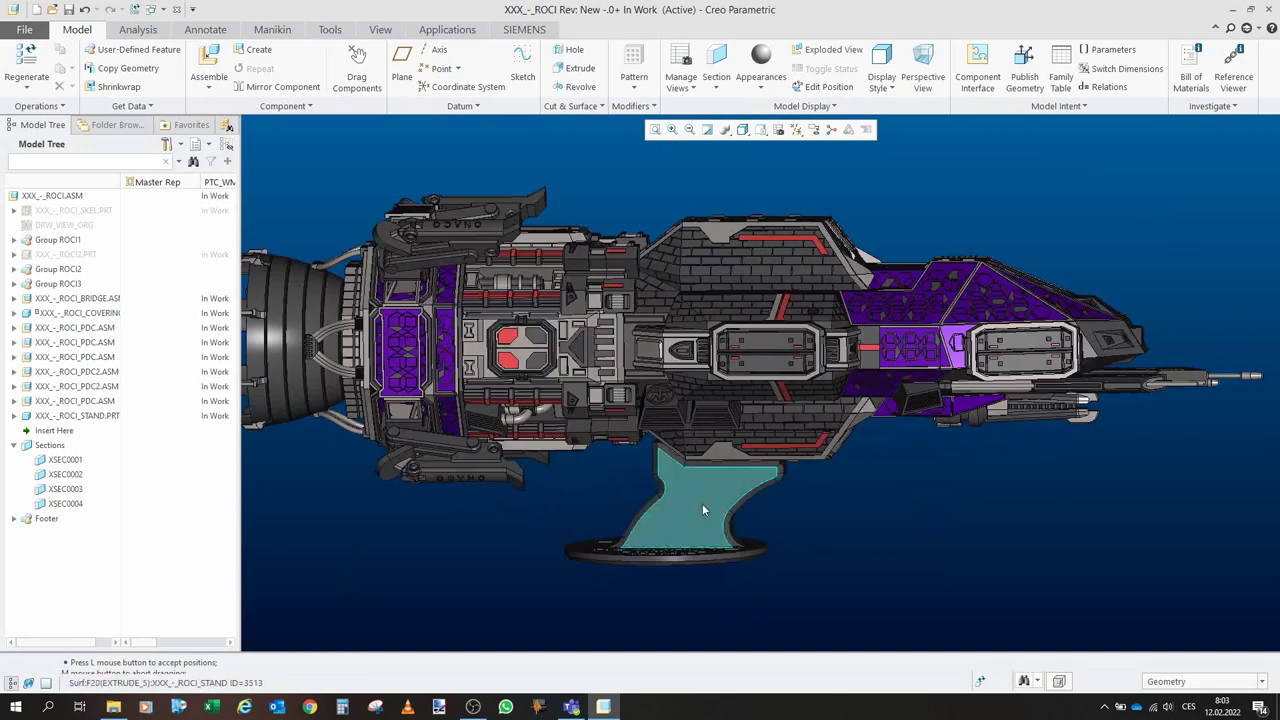
pyautogui.moveTo(686, 503); pyautogui.dragTo(653, 494, button='middle')
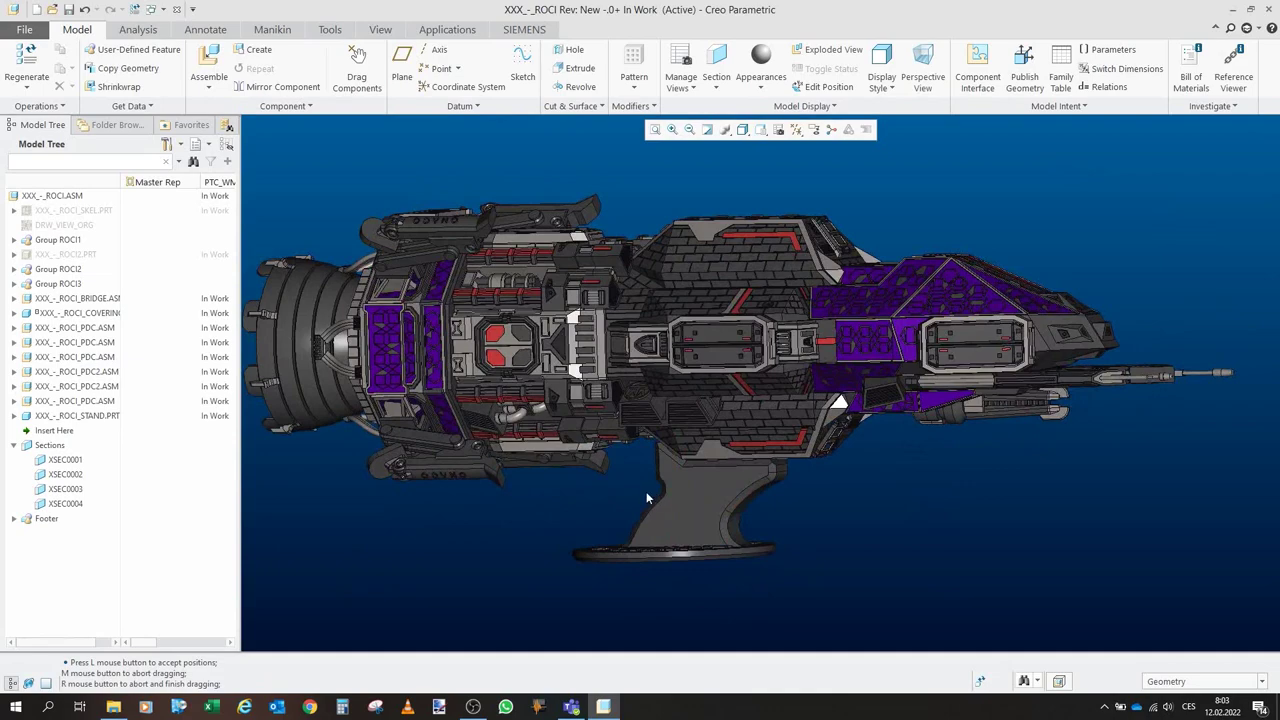
# Hide the display stand part XXX_-_ROCI_STAND.PRT beneath the ship.
pyautogui.moveTo(835, 504); pyautogui.dragTo(428, 487, button='middle')
pyautogui.click(90, 416)
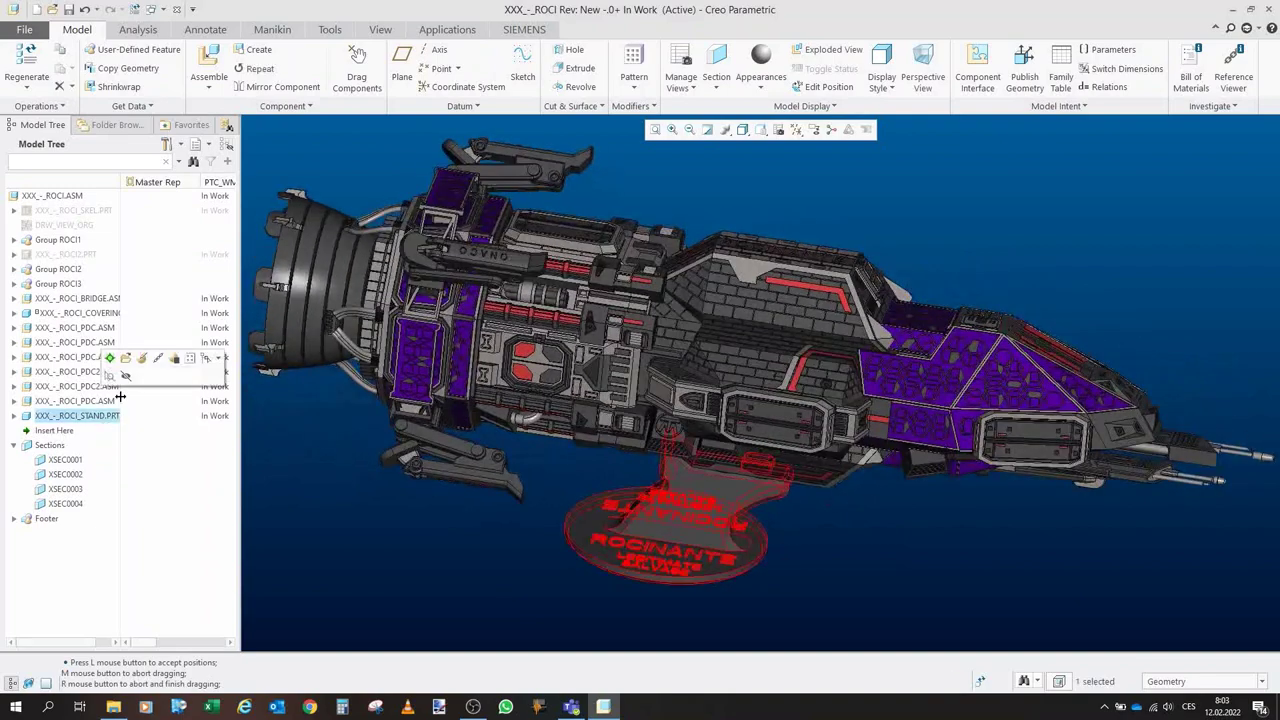
pyautogui.click(120, 369)
pyautogui.moveTo(367, 543)
pyautogui.mouseDown(button='middle')
pyautogui.moveTo(536, 460)
pyautogui.moveTo(964, 405)
pyautogui.moveTo(614, 400)
pyautogui.moveTo(580, 418)
pyautogui.moveTo(500, 400)
pyautogui.moveTo(420, 437)
pyautogui.moveTo(473, 473)
pyautogui.moveTo(438, 493)
pyautogui.mouseUp(button='middle')
# Hide everything from Group ROCI2 through the last XXX_-_ROCI_PDC.ASM, leaving only the front hull section of Group ROCI1.
pyautogui.click(55, 270)
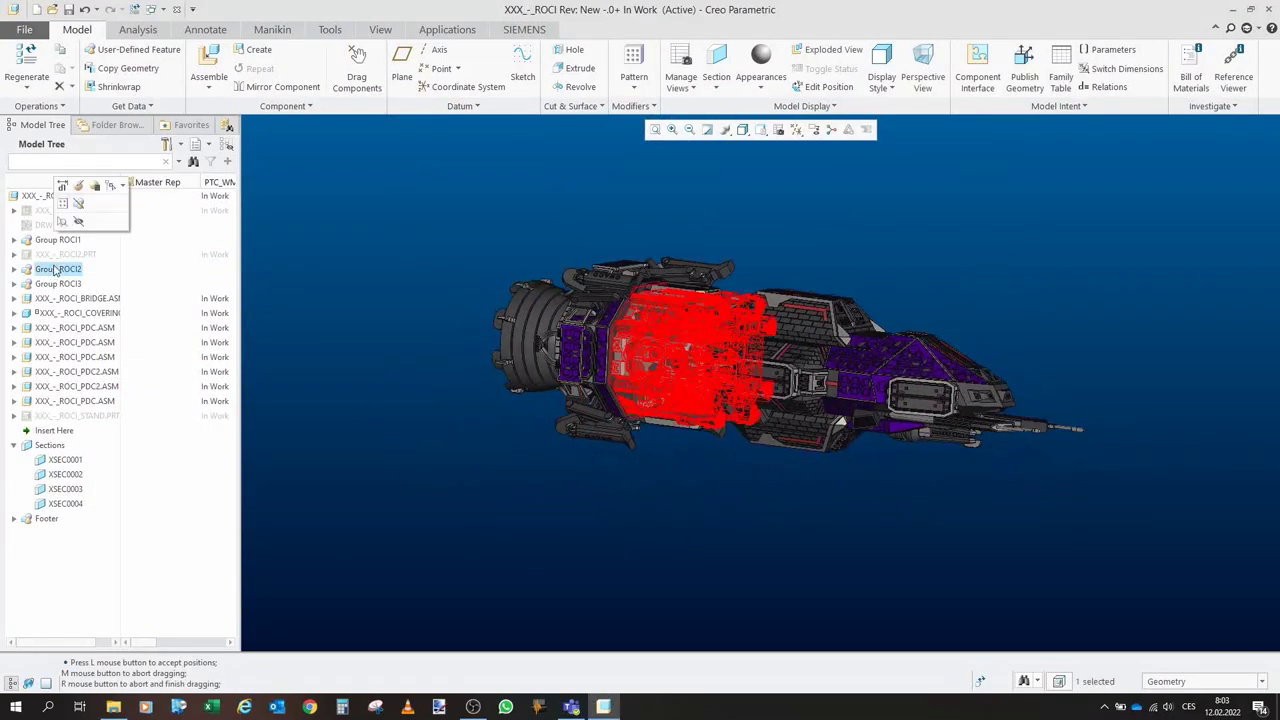
pyautogui.keyDown('shift'); pyautogui.click(85, 400); pyautogui.keyUp('shift')
pyautogui.click(111, 362)
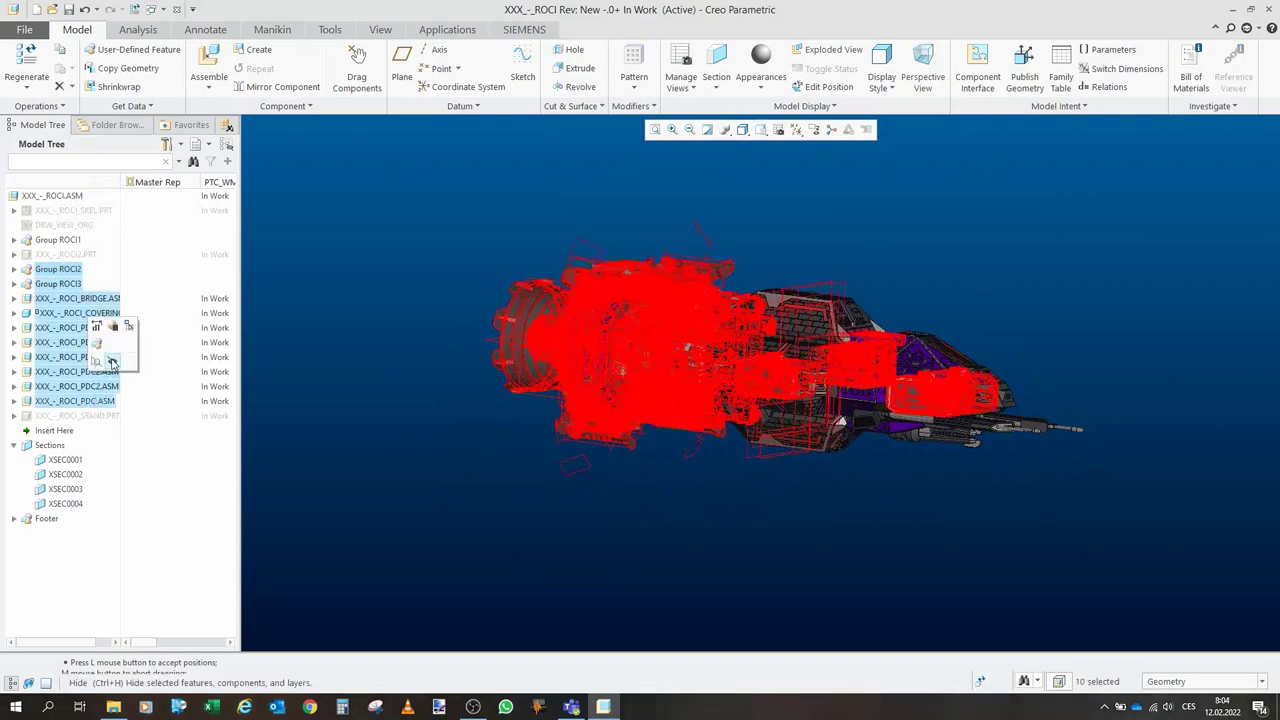
pyautogui.scroll(-3, 1040, 404)
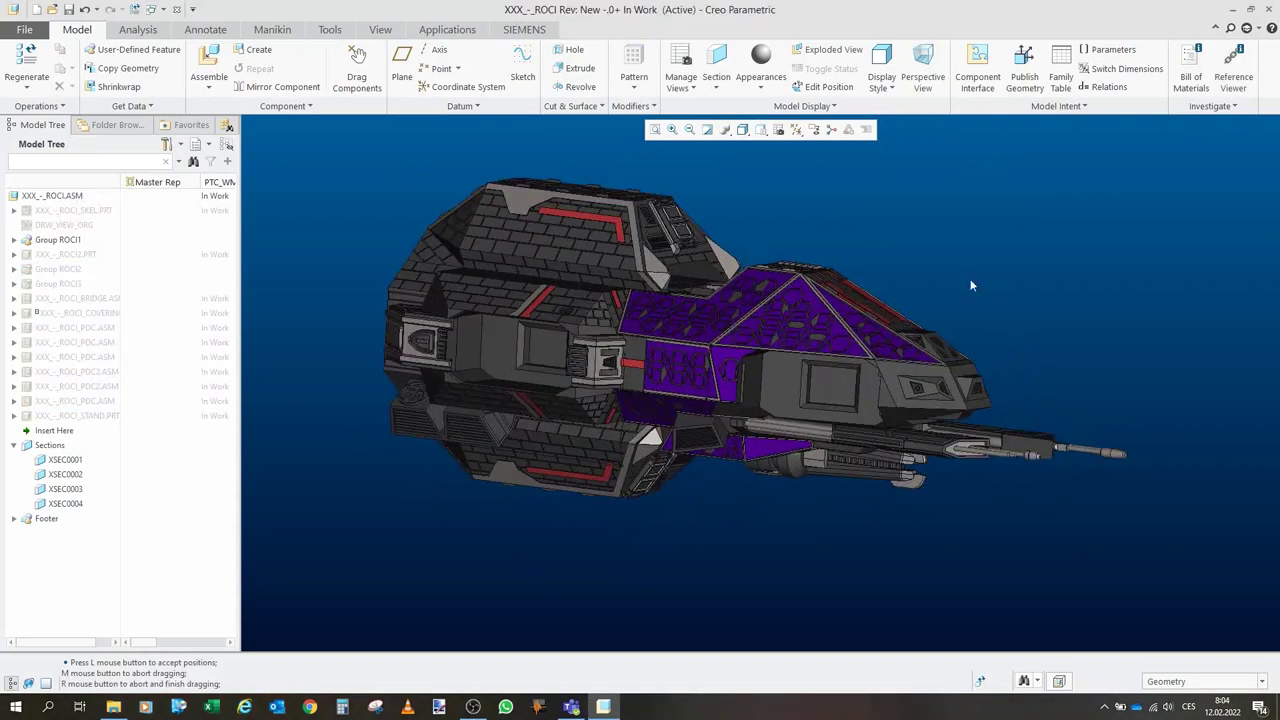
pyautogui.scroll(1, 700, 391)
pyautogui.moveTo(685, 367)
pyautogui.mouseDown(button='middle')
pyautogui.moveTo(687, 405)
pyautogui.moveTo(371, 389)
pyautogui.mouseUp(button='middle')
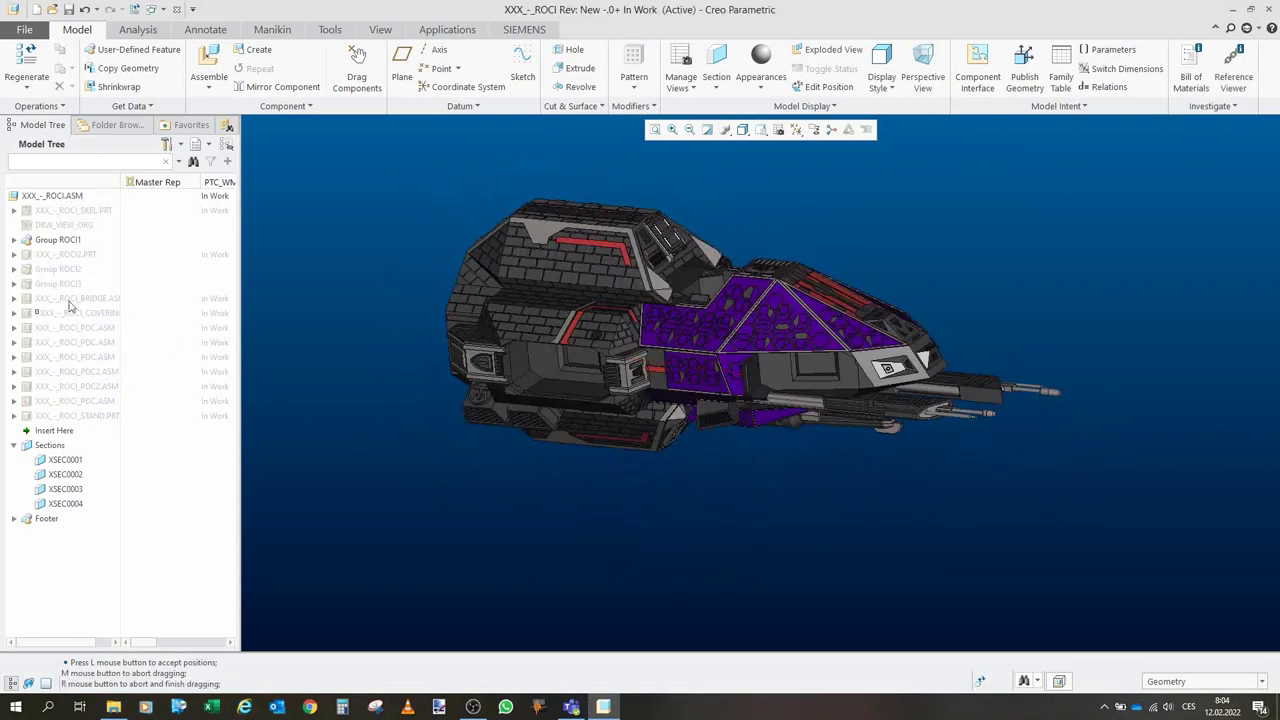
# Expand Group ROCI1 and hide its members from Group PIN1 through XXX_-_ROCI_D.PRT, keeping only XXX_-_ROCI.PRT displayed.
pyautogui.click(14, 240)
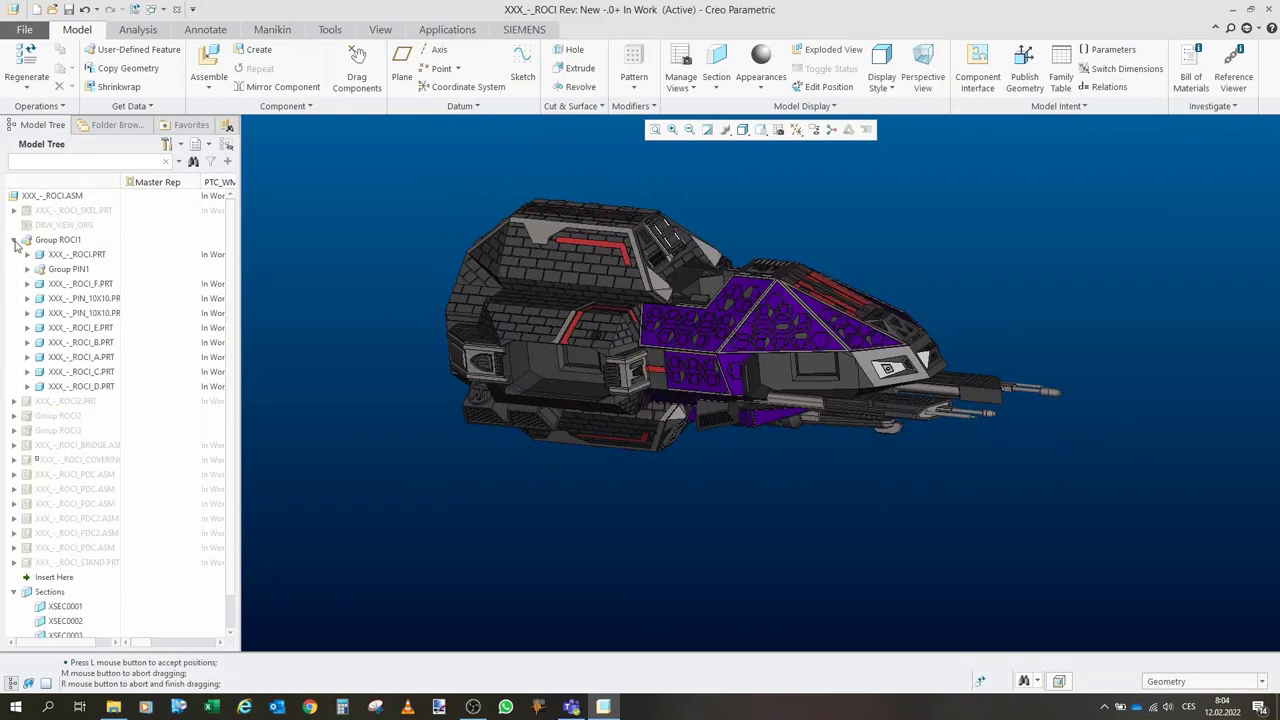
pyautogui.click(80, 271)
pyautogui.keyDown('shift'); pyautogui.click(87, 388); pyautogui.keyUp('shift')
pyautogui.click(101, 350)
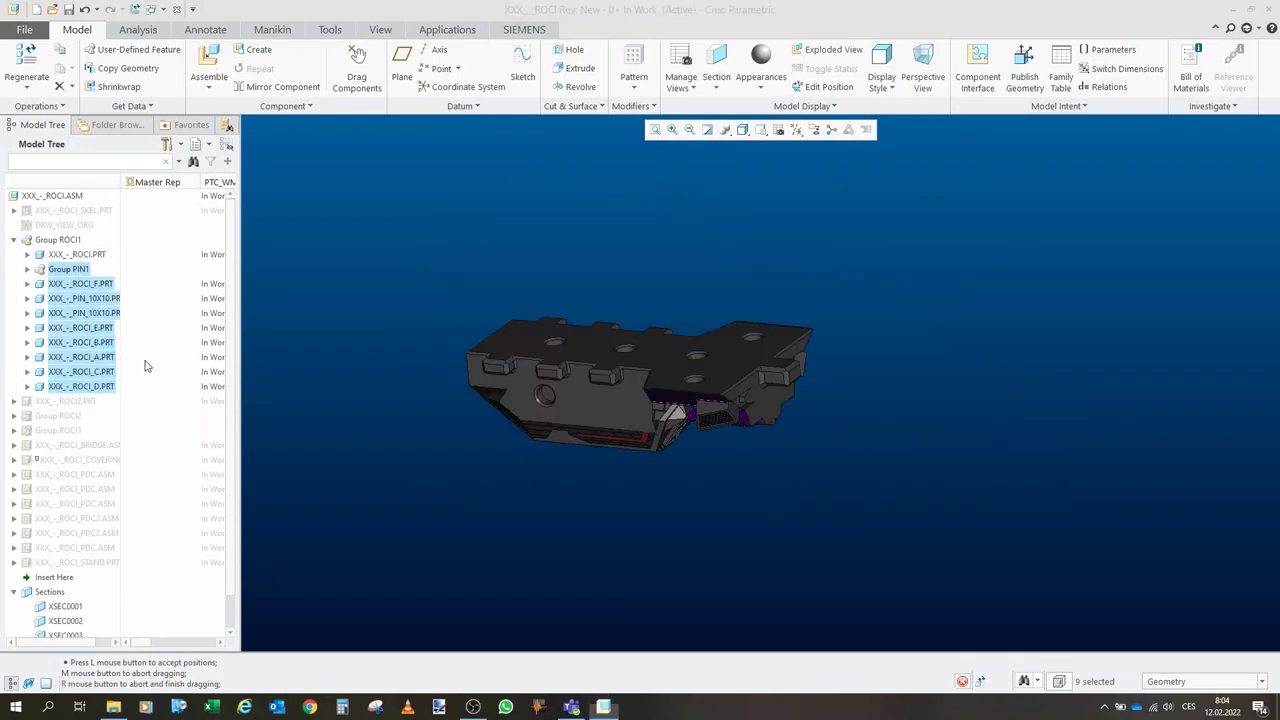
pyautogui.moveTo(483, 508)
pyautogui.mouseDown(button='middle')
pyautogui.moveTo(648, 343)
pyautogui.moveTo(646, 362)
pyautogui.moveTo(689, 363)
pyautogui.moveTo(675, 366)
pyautogui.mouseUp(button='middle')
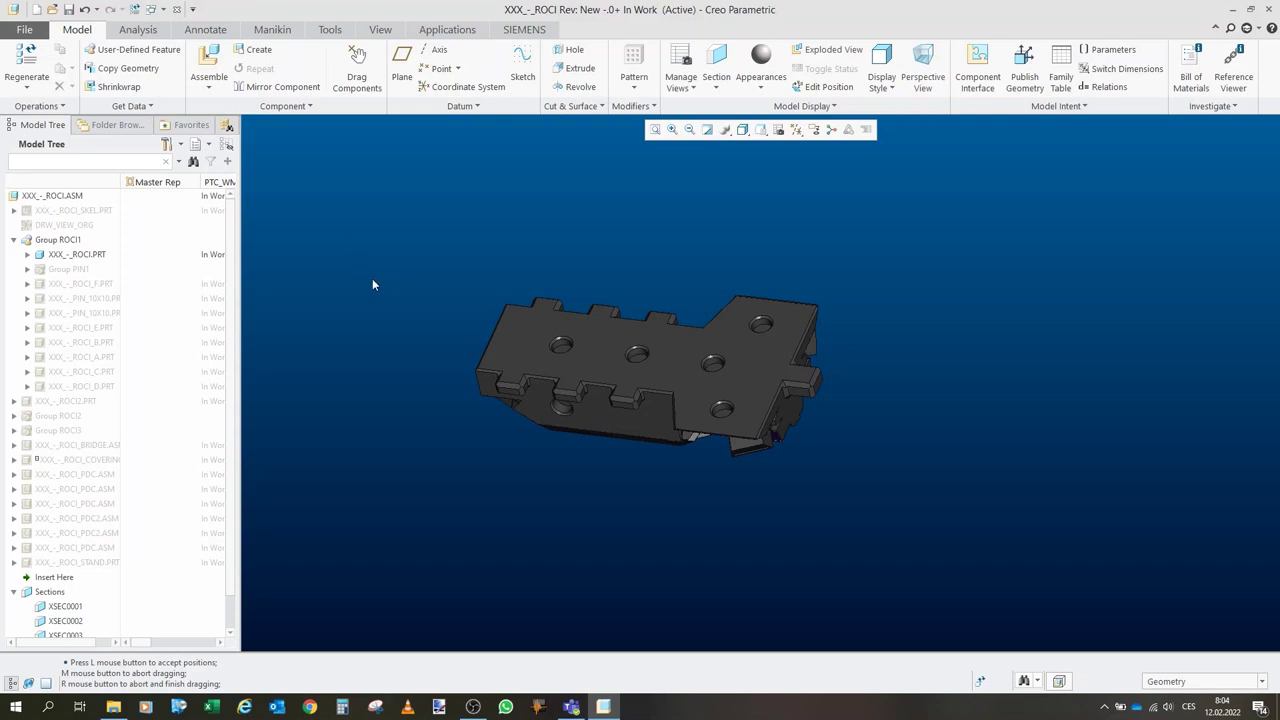
# Show the connecting pins of Group PIN1 in the holes of the base hull part.
pyautogui.click(82, 270)
pyautogui.click(98, 226)
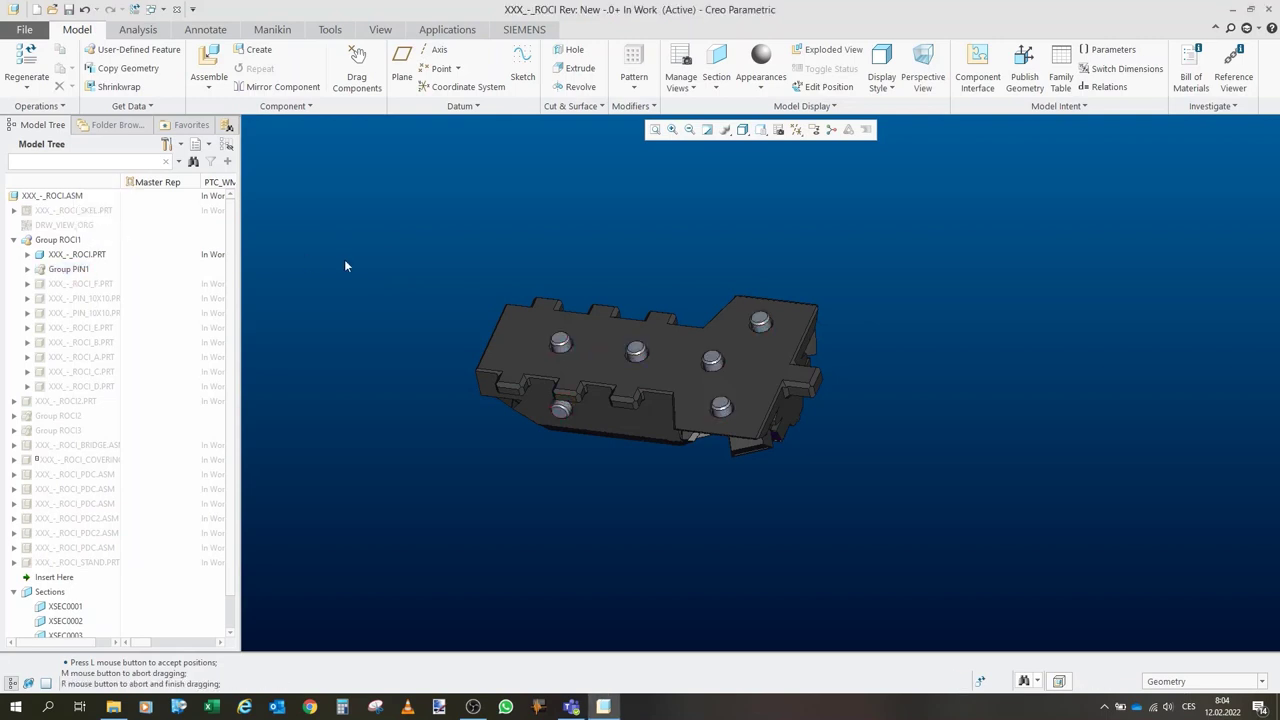
pyautogui.scroll(-3, 563, 352)
pyautogui.moveTo(563, 352)
pyautogui.mouseDown(button='middle')
pyautogui.moveTo(562, 340)
pyautogui.moveTo(608, 331)
pyautogui.moveTo(559, 313)
pyautogui.moveTo(580, 334)
pyautogui.moveTo(535, 329)
pyautogui.moveTo(558, 342)
pyautogui.mouseUp(button='middle')
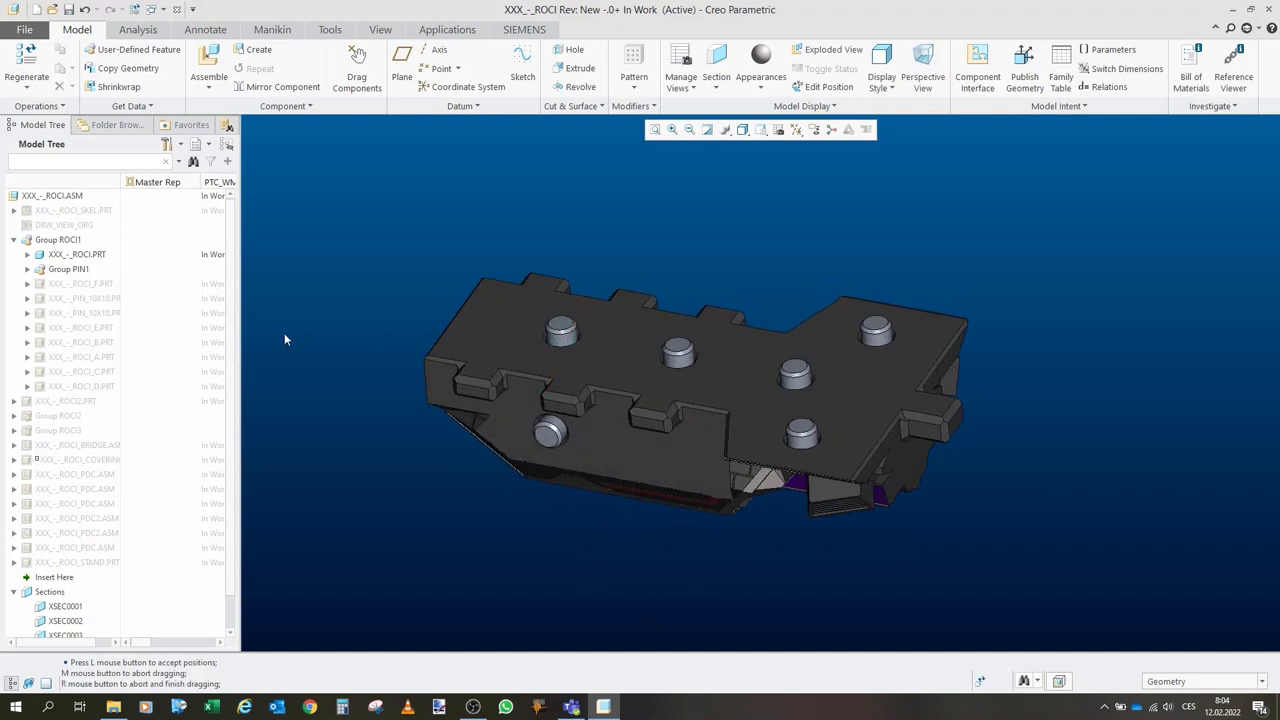
# Show the hidden upper block XXX_-_ROCI_F.PRT on top of the pinned base part.
pyautogui.click(90, 285)
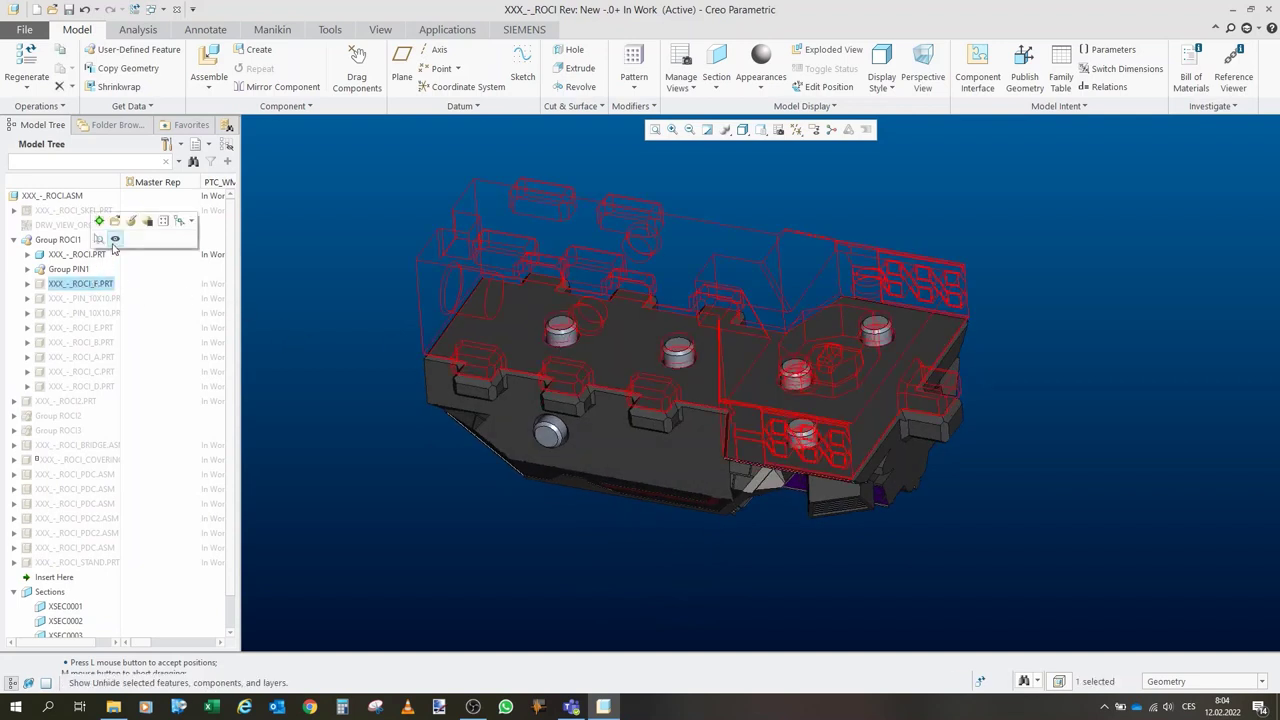
pyautogui.click(116, 241)
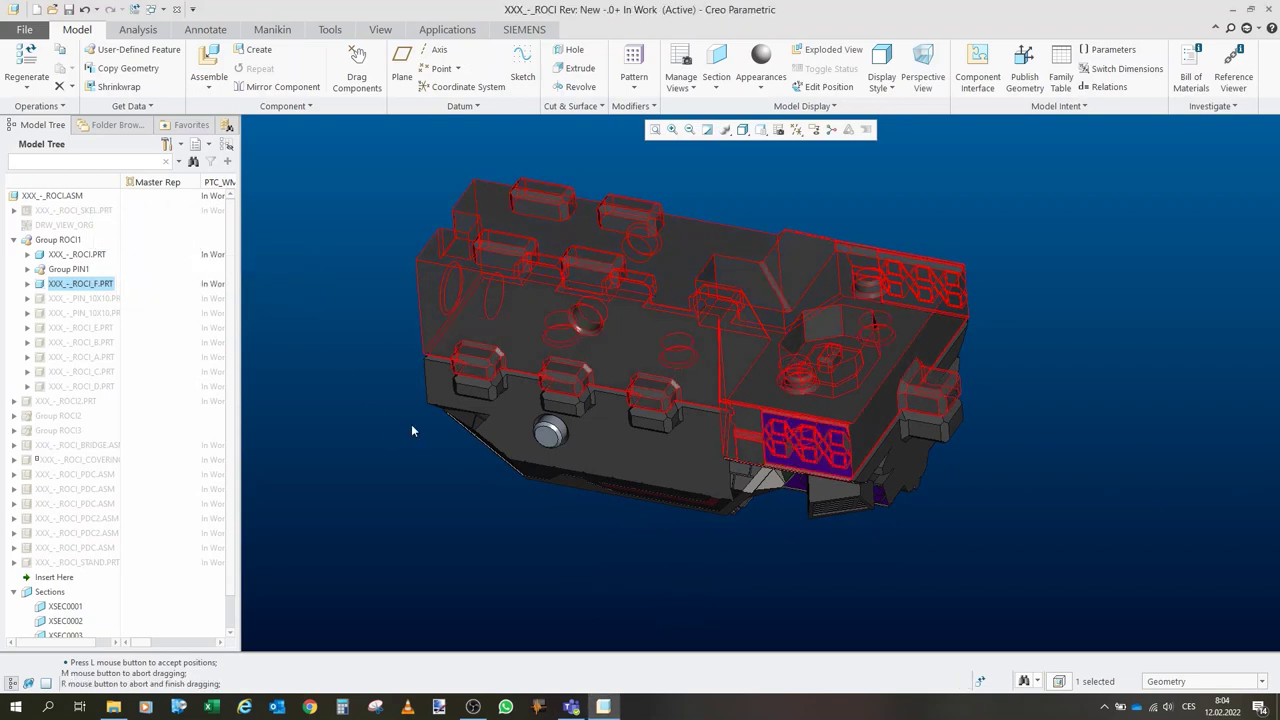
pyautogui.click(616, 556)
pyautogui.moveTo(541, 400); pyautogui.dragTo(531, 380, button='middle')
# Show both hidden XXX_-_PIN_10X10 pins in the sides of the upper block.
pyautogui.click(85, 300)
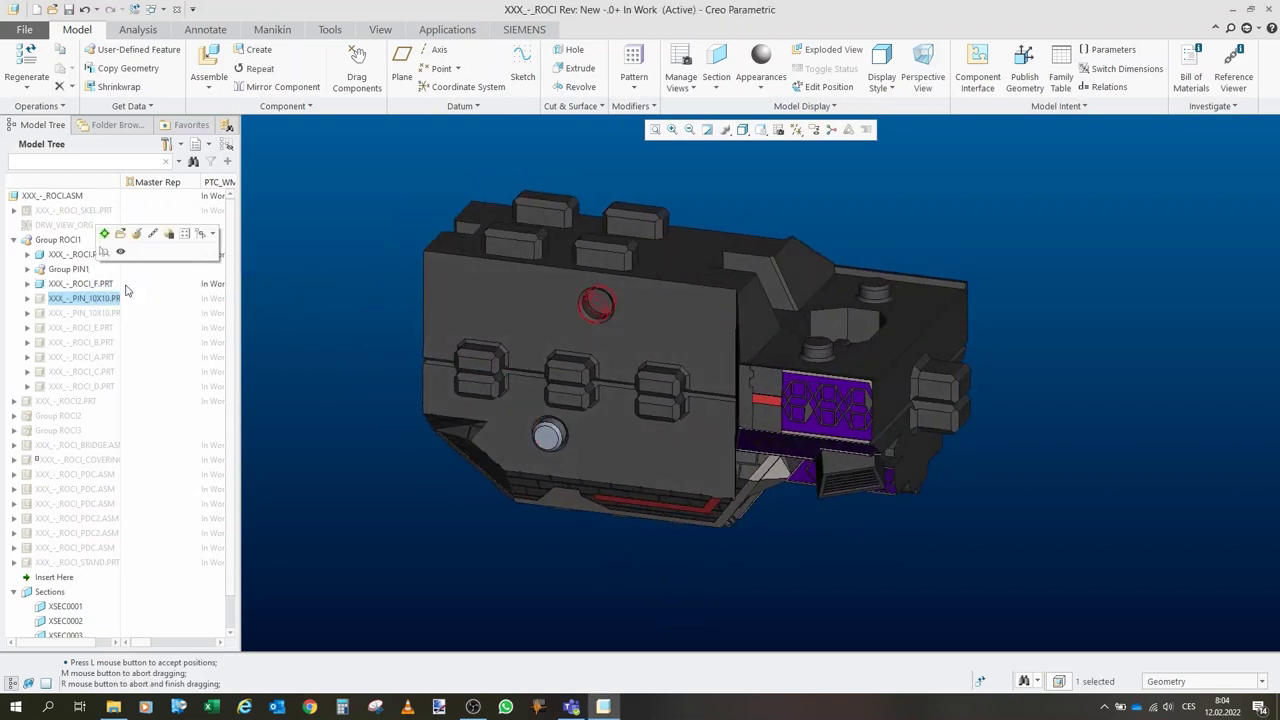
pyautogui.keyDown('ctrl'); pyautogui.click(99, 315); pyautogui.keyUp('ctrl')
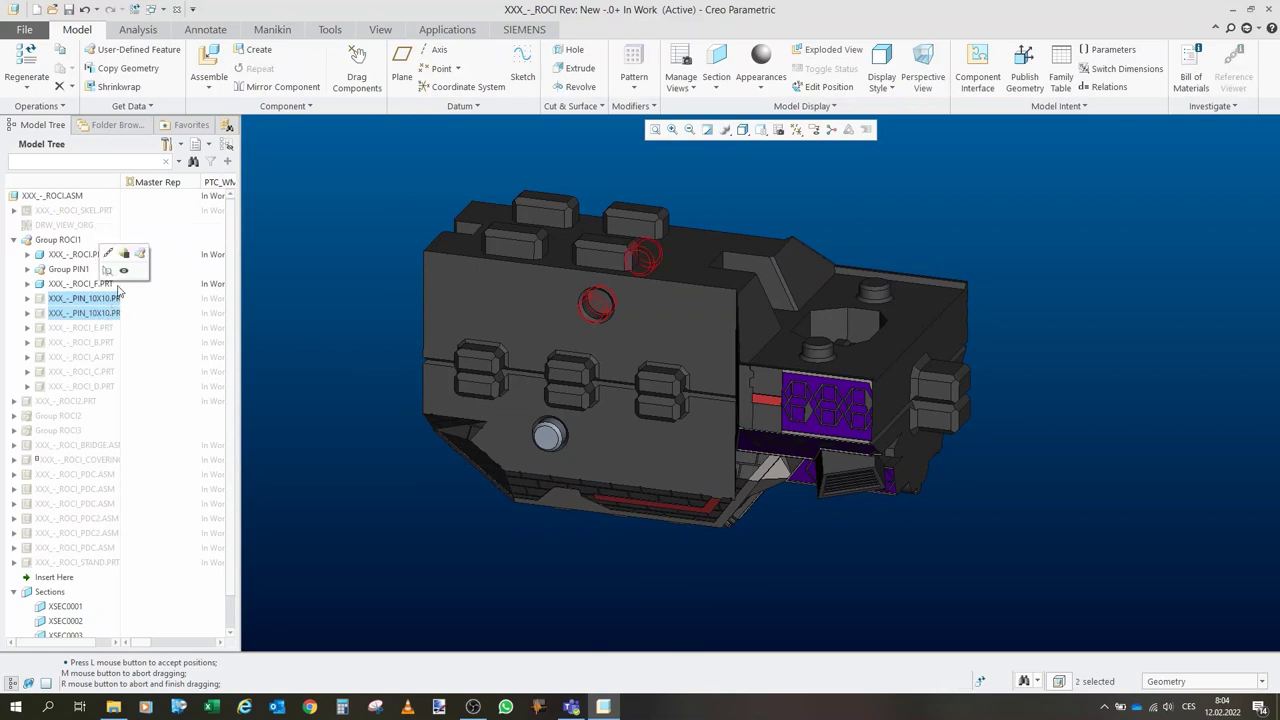
pyautogui.click(124, 272)
pyautogui.moveTo(620, 345)
pyautogui.mouseDown(button='middle')
pyautogui.moveTo(546, 340)
pyautogui.moveTo(620, 342)
pyautogui.mouseUp(button='middle')
pyautogui.click(367, 324)
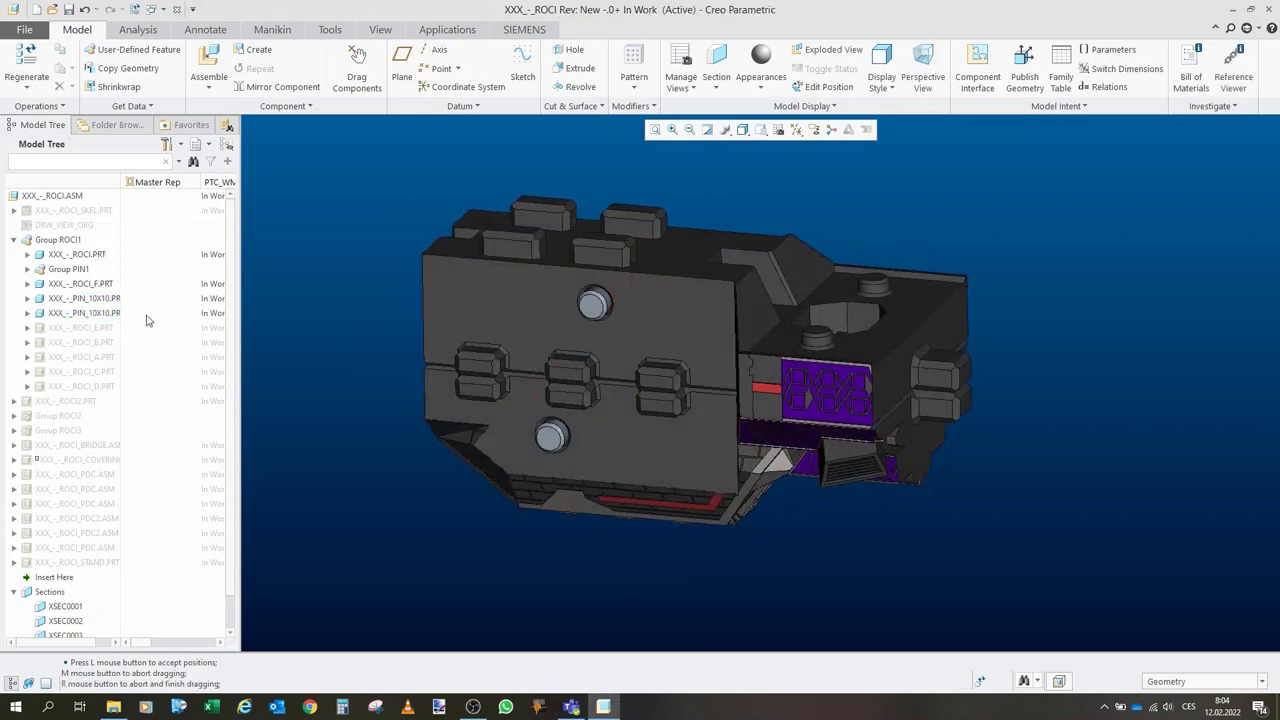
# Show the hidden nose part XXX_-_ROCI_E.PRT and the upper hull parts XXX_-_ROCI_B.PRT and XXX_-_ROCI_A.PRT.
pyautogui.click(80, 327)
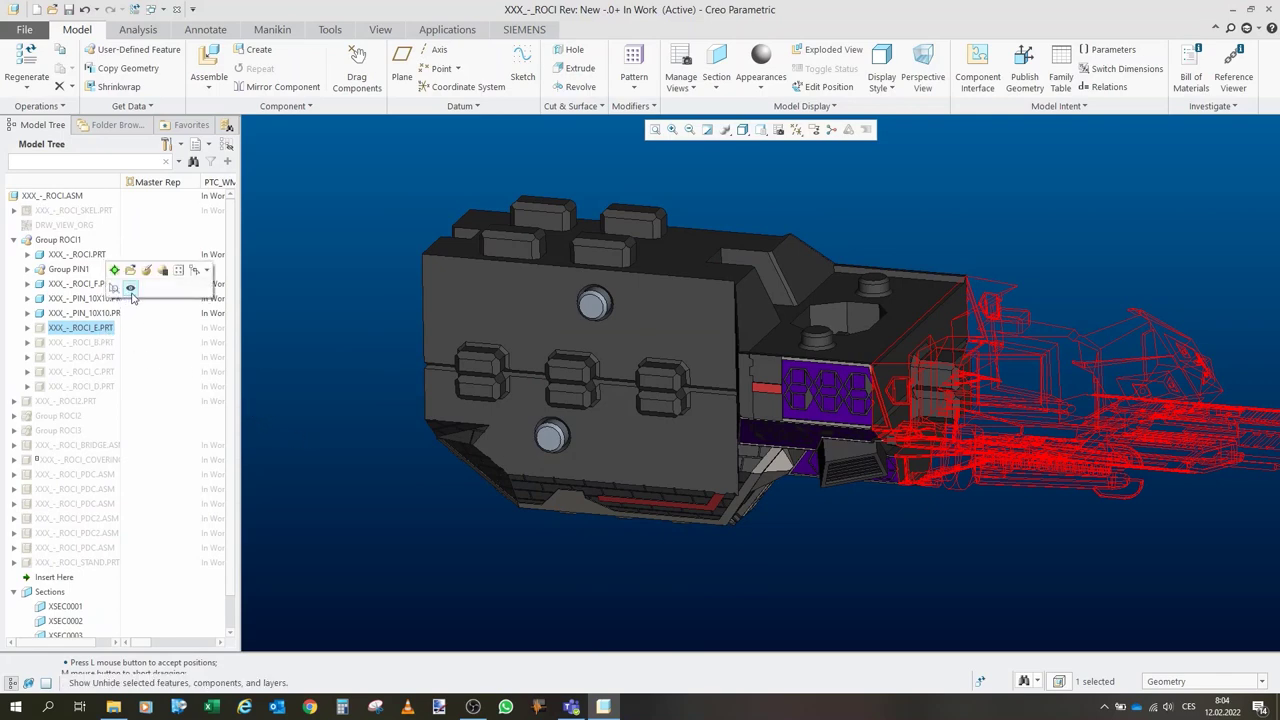
pyautogui.scroll(-3, 373, 346)
pyautogui.click(630, 501)
pyautogui.click(110, 342)
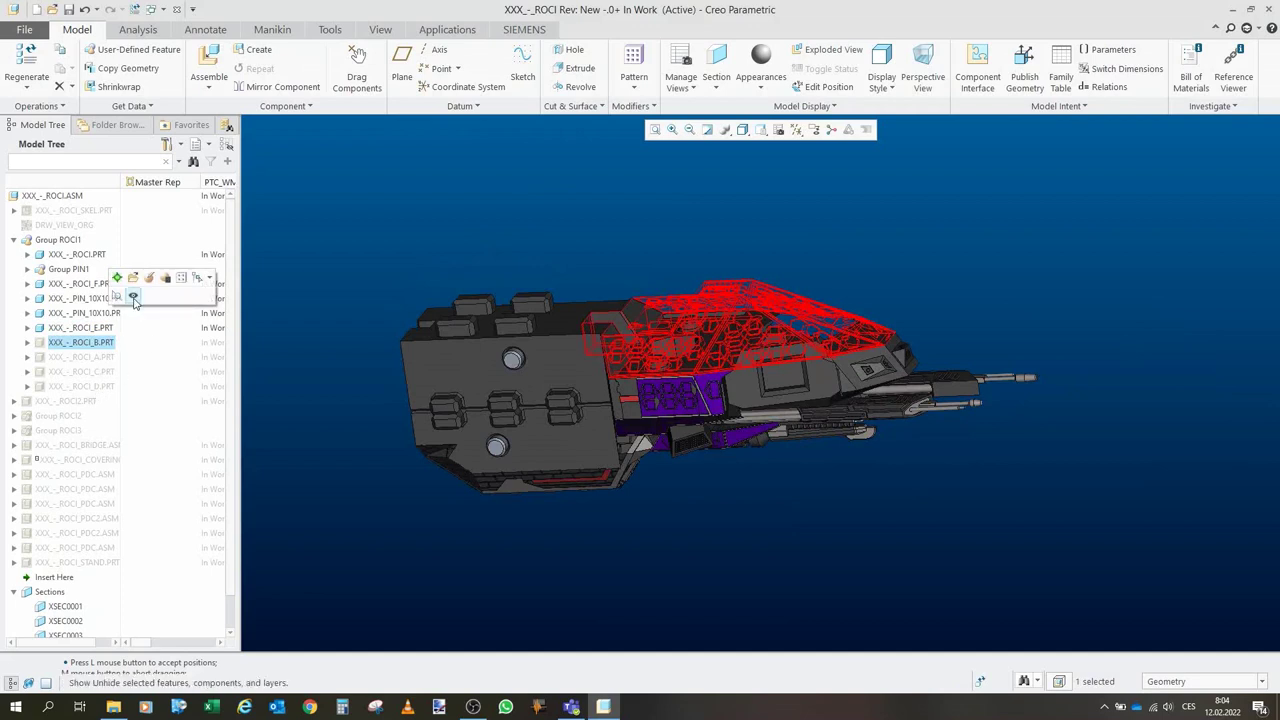
pyautogui.click(96, 360)
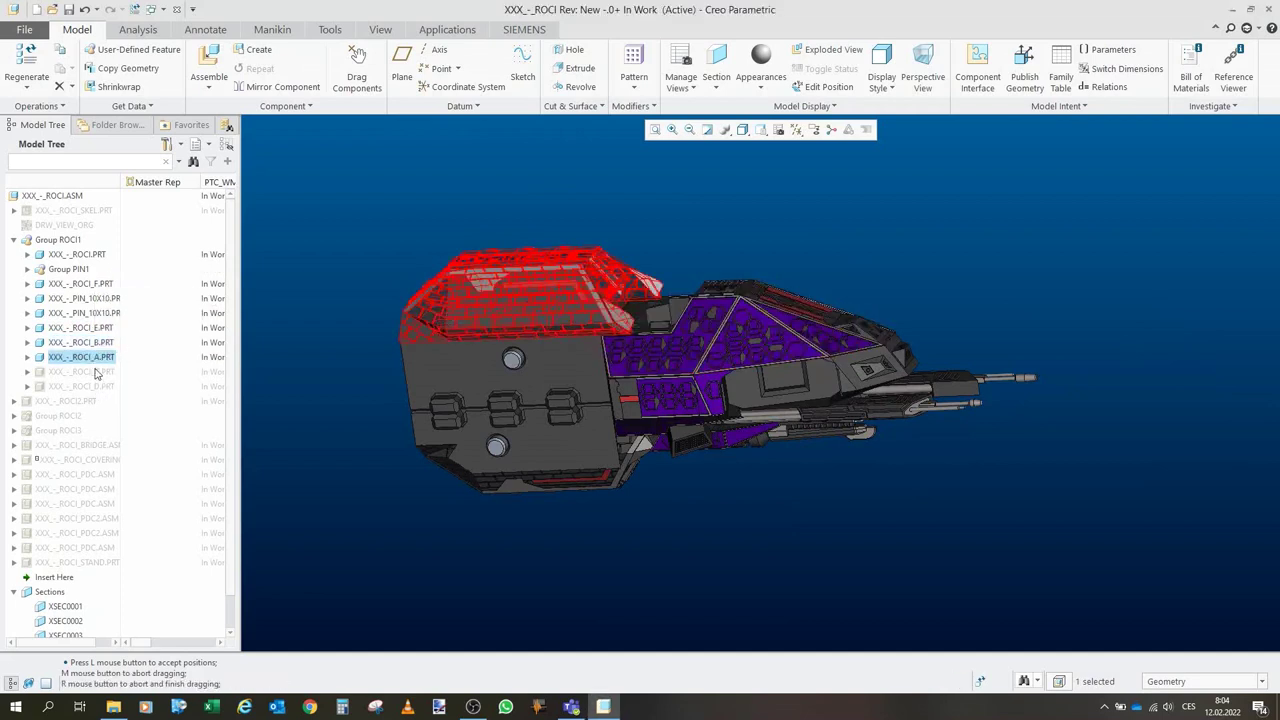
pyautogui.click(619, 209)
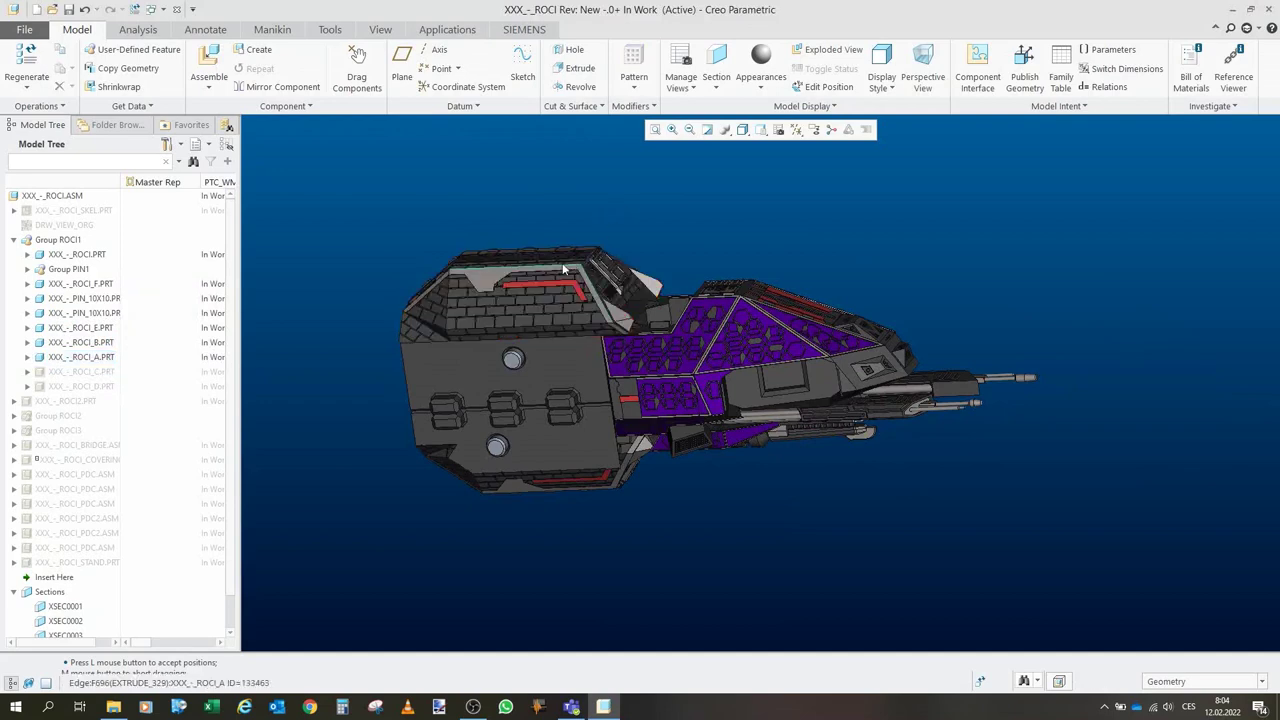
# Show the hidden side part XXX_-_ROCI_C.PRT and the opposite part XXX_-_ROCI_D.PRT to complete the front section.
pyautogui.scroll(-3, 585, 261)
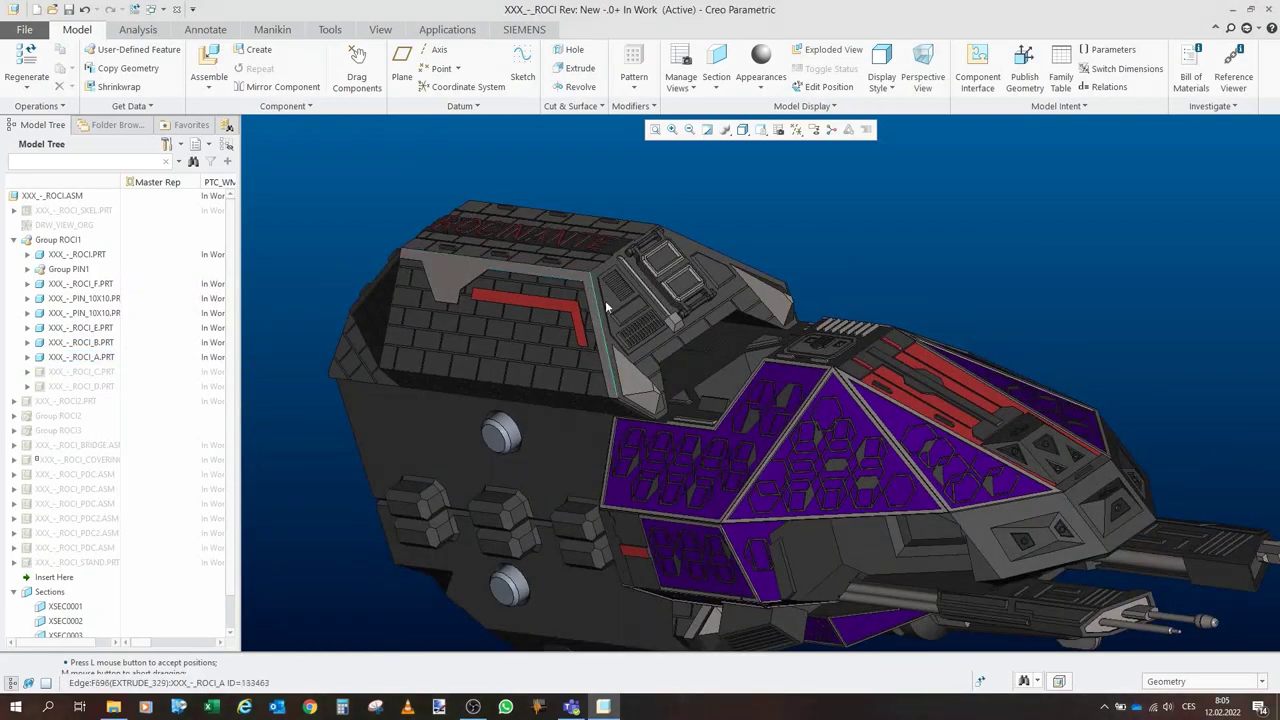
pyautogui.moveTo(657, 345); pyautogui.dragTo(822, 408, button='middle')
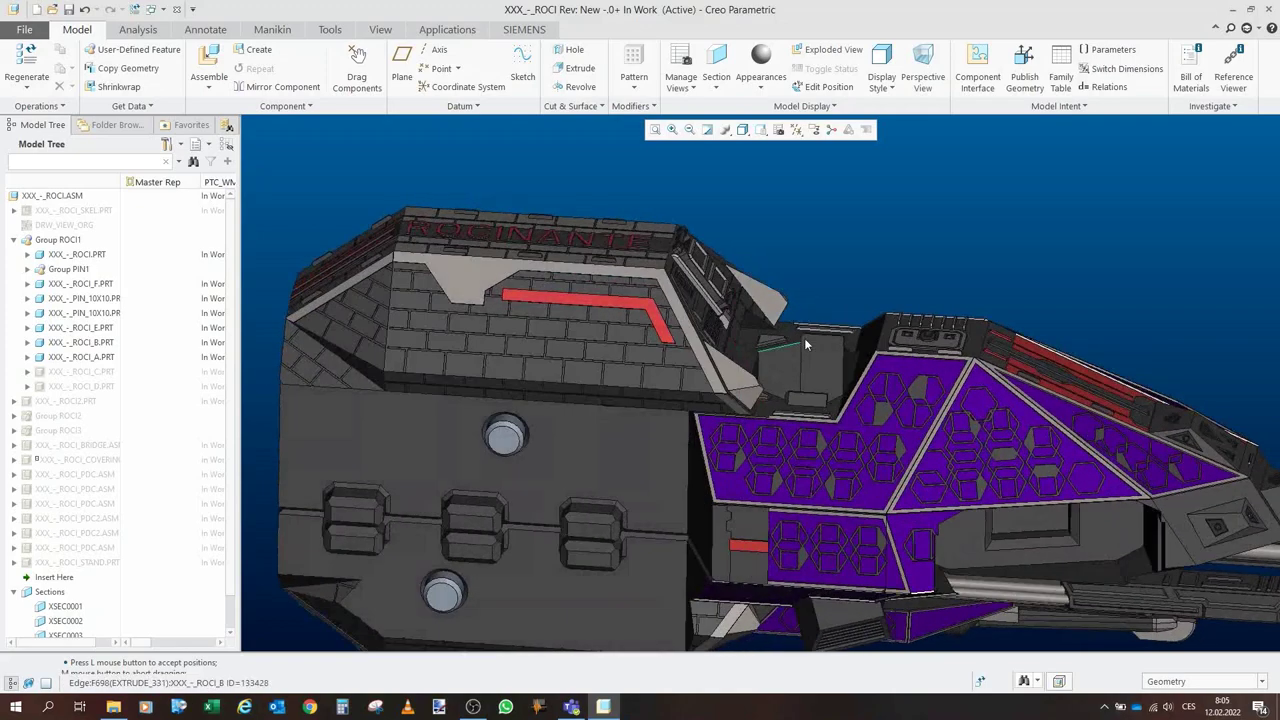
pyautogui.moveTo(829, 343); pyautogui.dragTo(708, 331, button='middle')
pyautogui.moveTo(797, 372); pyautogui.dragTo(748, 345, button='middle')
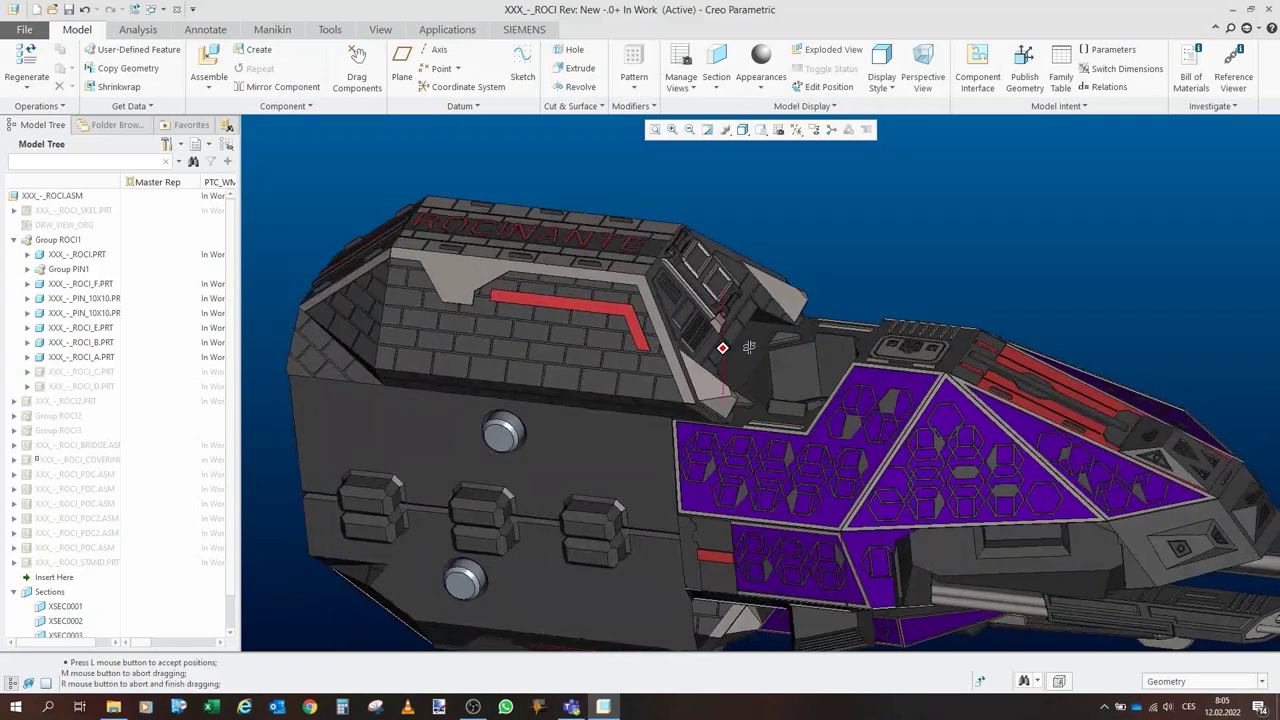
pyautogui.click(81, 371)
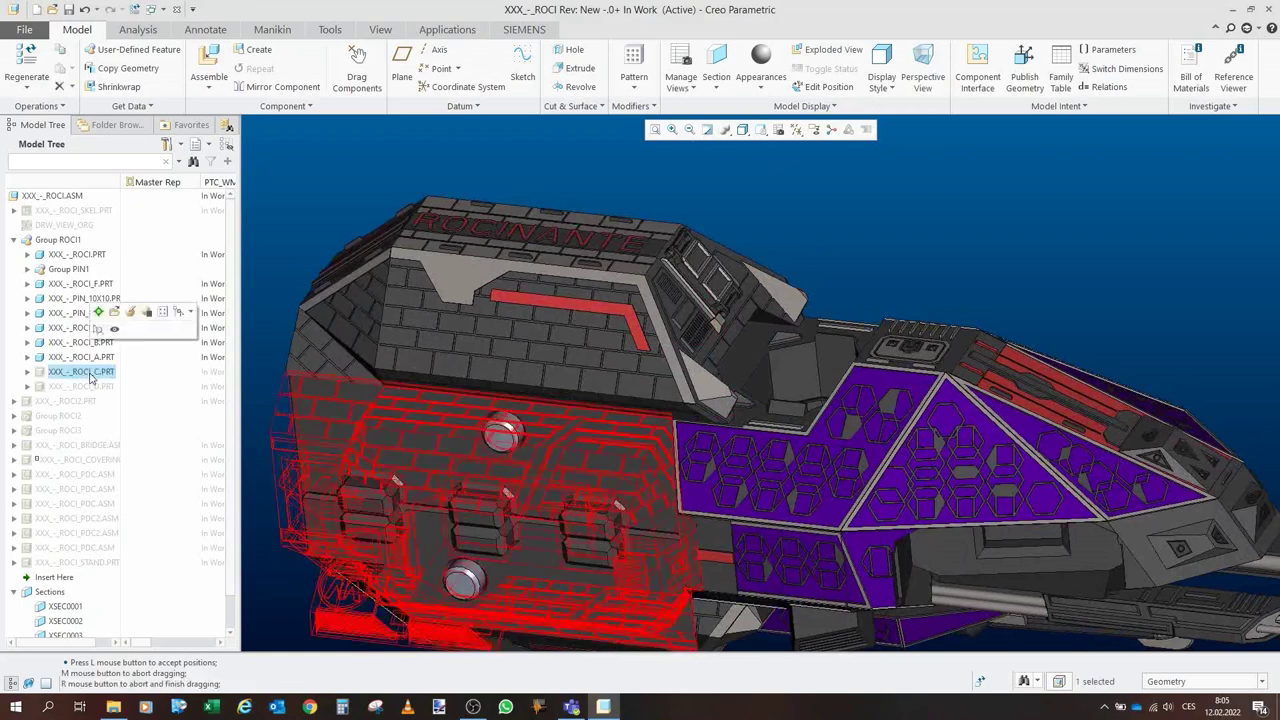
pyautogui.scroll(3, 498, 415)
pyautogui.moveTo(498, 415); pyautogui.dragTo(77, 366, button='middle')
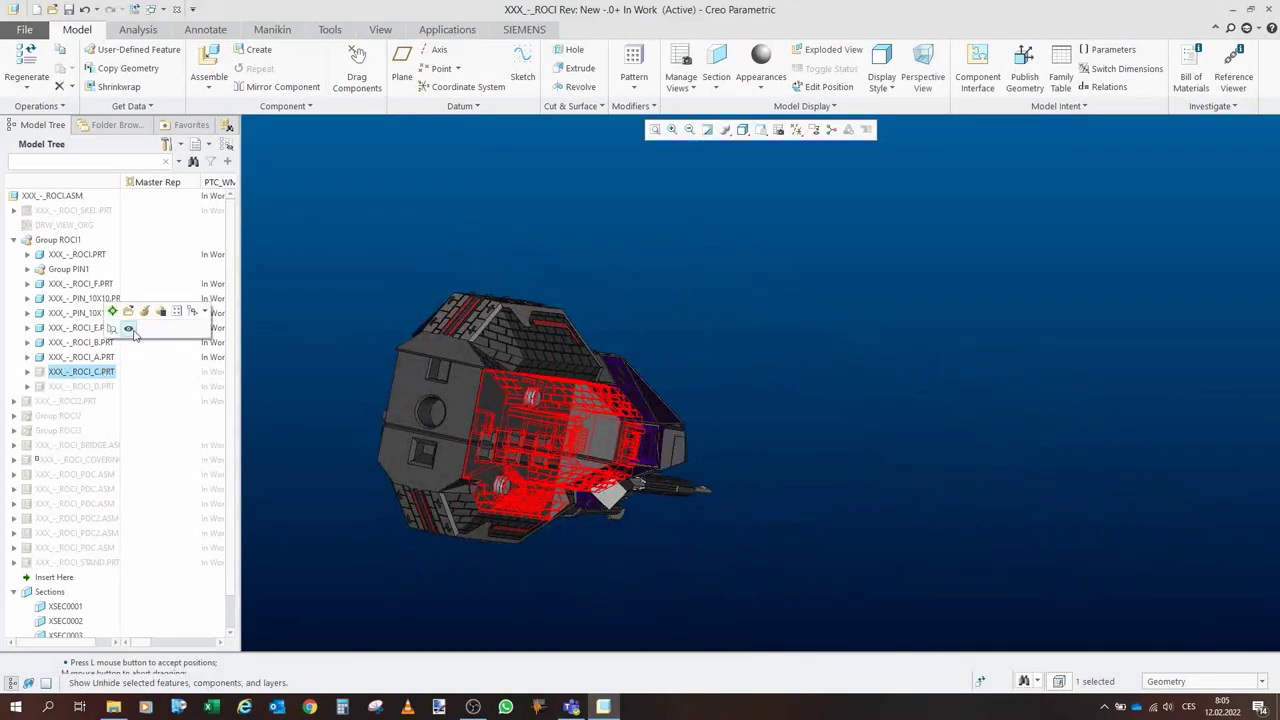
pyautogui.click(100, 386)
pyautogui.click(125, 345)
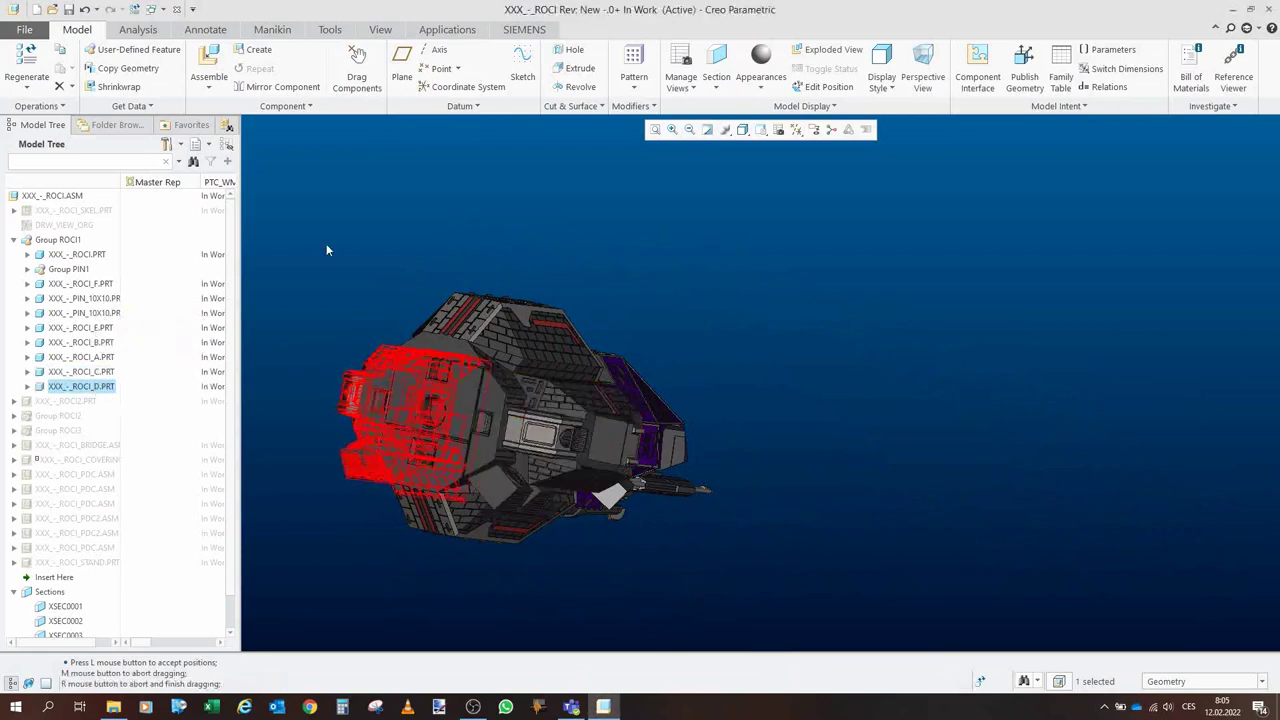
pyautogui.click(326, 244)
# Examine the side part XXX_-_ROCI_C.PRT up close, including its brick plating, vents and recessed bay.
pyautogui.moveTo(433, 426); pyautogui.dragTo(310, 428, button='middle')
pyautogui.scroll(-3, 620, 463)
pyautogui.scroll(-2, 610, 452)
pyautogui.moveTo(597, 431); pyautogui.dragTo(534, 294, button='middle')
pyautogui.scroll(-2, 540, 343)
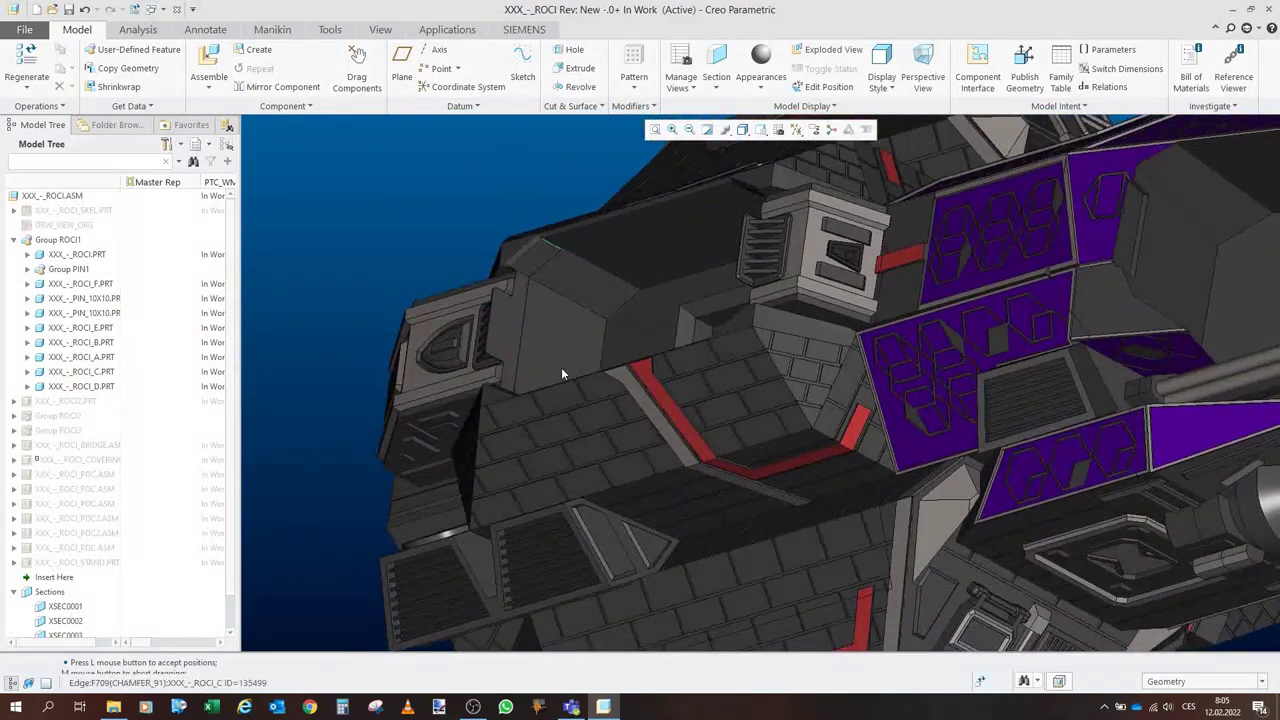
pyautogui.moveTo(579, 360); pyautogui.dragTo(616, 349, button='middle')
pyautogui.moveTo(597, 286)
pyautogui.mouseDown(button='middle')
pyautogui.moveTo(539, 302)
pyautogui.moveTo(594, 300)
pyautogui.moveTo(543, 274)
pyautogui.moveTo(620, 207)
pyautogui.mouseUp(button='middle')
pyautogui.scroll(-2, 546, 281)
pyautogui.moveTo(490, 417); pyautogui.dragTo(569, 488, button='middle')
pyautogui.moveTo(865, 516); pyautogui.dragTo(1162, 428, button='middle')
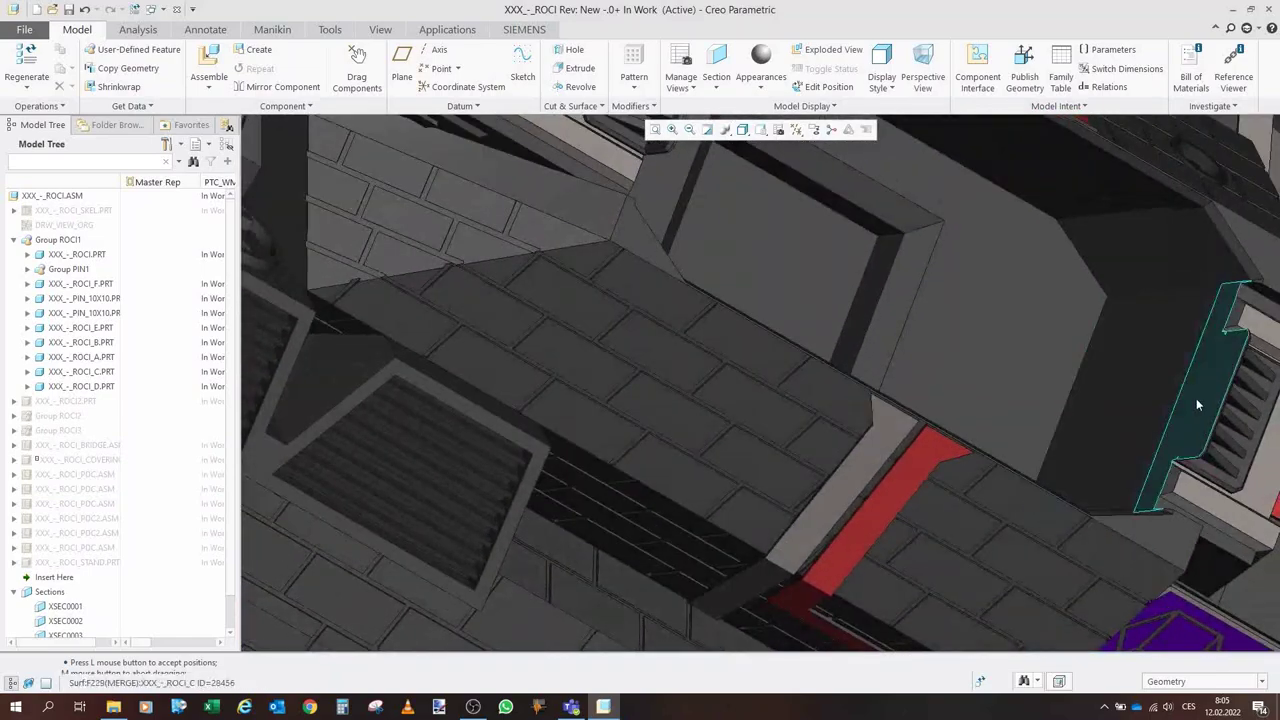
# Examine the empty PDC bay opening on the hull's side and the grey blocks around it from several angles.
pyautogui.scroll(4, 944, 366)
pyautogui.moveTo(944, 366)
pyautogui.mouseDown(button='middle')
pyautogui.moveTo(959, 391)
pyautogui.moveTo(1056, 335)
pyautogui.mouseUp(button='middle')
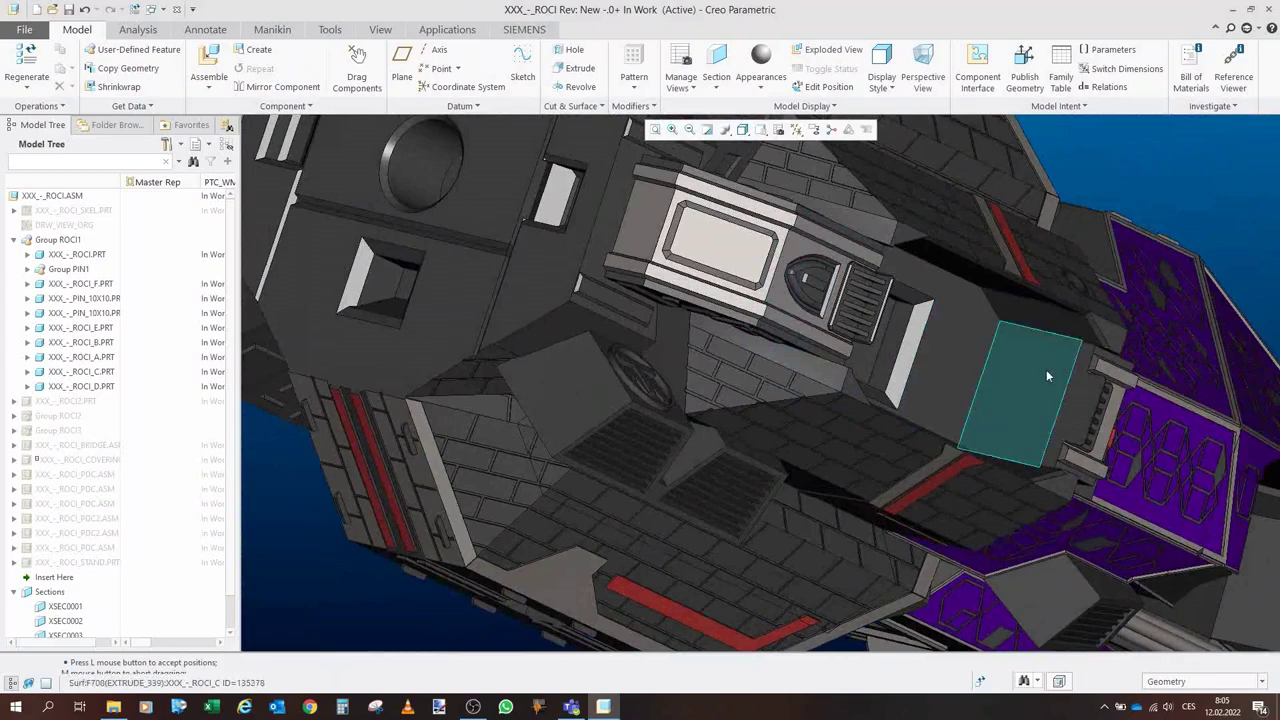
pyautogui.moveTo(1013, 418); pyautogui.dragTo(988, 446, button='middle')
pyautogui.moveTo(903, 463)
pyautogui.mouseDown(button='middle')
pyautogui.moveTo(843, 460)
pyautogui.moveTo(898, 476)
pyautogui.mouseUp(button='middle')
pyautogui.scroll(-2, 980, 500)
pyautogui.scroll(2, 1044, 530)
pyautogui.moveTo(1009, 465); pyautogui.dragTo(900, 440, button='middle')
pyautogui.scroll(4, 980, 469)
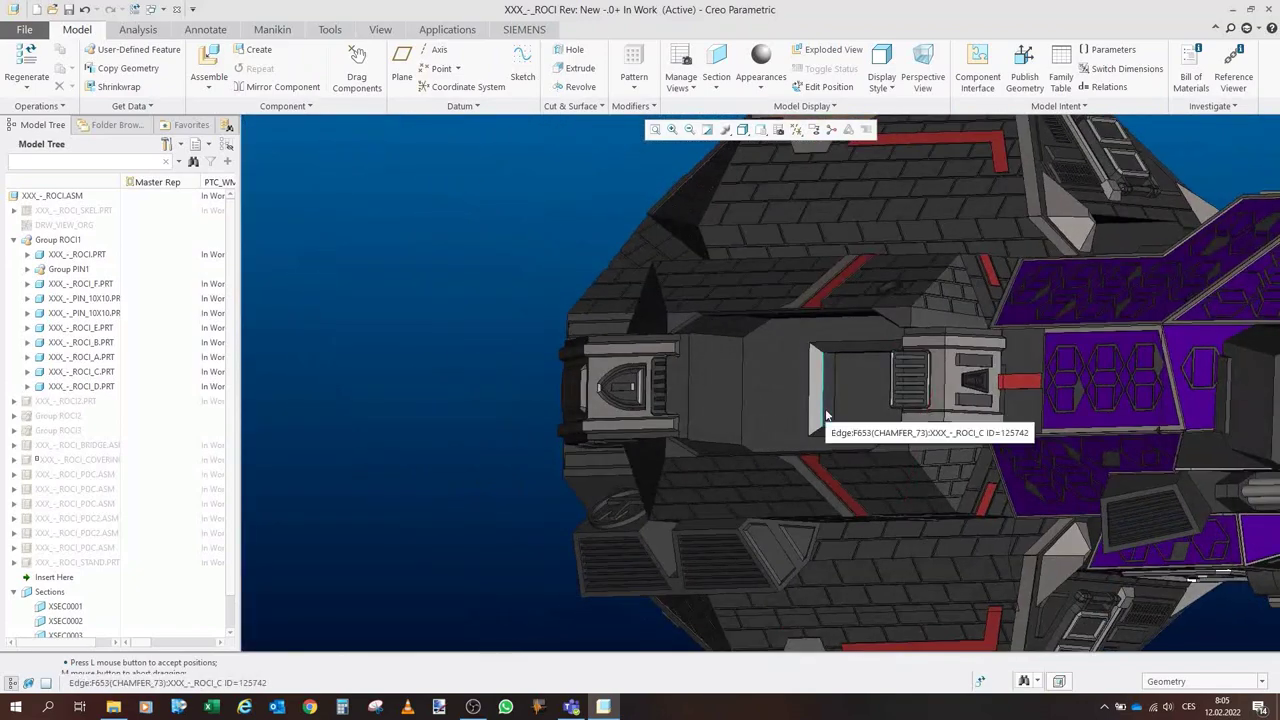
pyautogui.moveTo(774, 397)
pyautogui.mouseDown(button='middle')
pyautogui.moveTo(757, 386)
pyautogui.moveTo(777, 402)
pyautogui.mouseUp(button='middle')
pyautogui.click(776, 400)
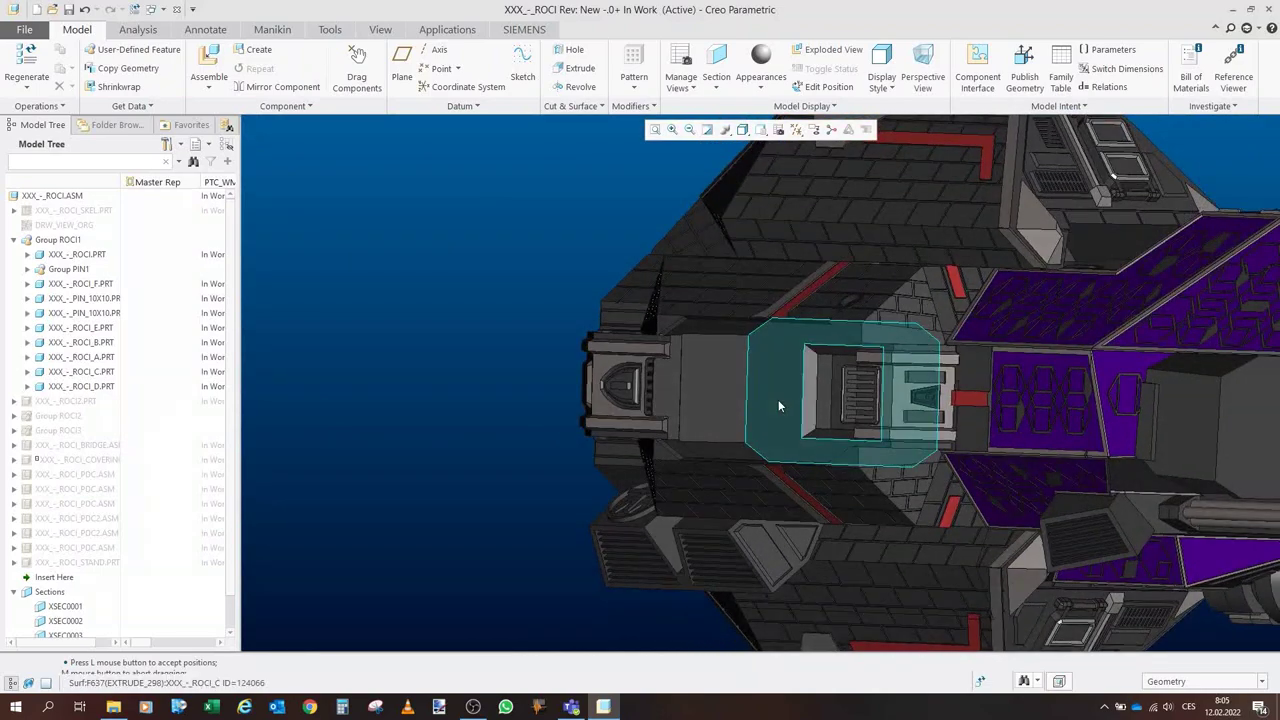
pyautogui.moveTo(706, 377); pyautogui.dragTo(709, 349, button='middle')
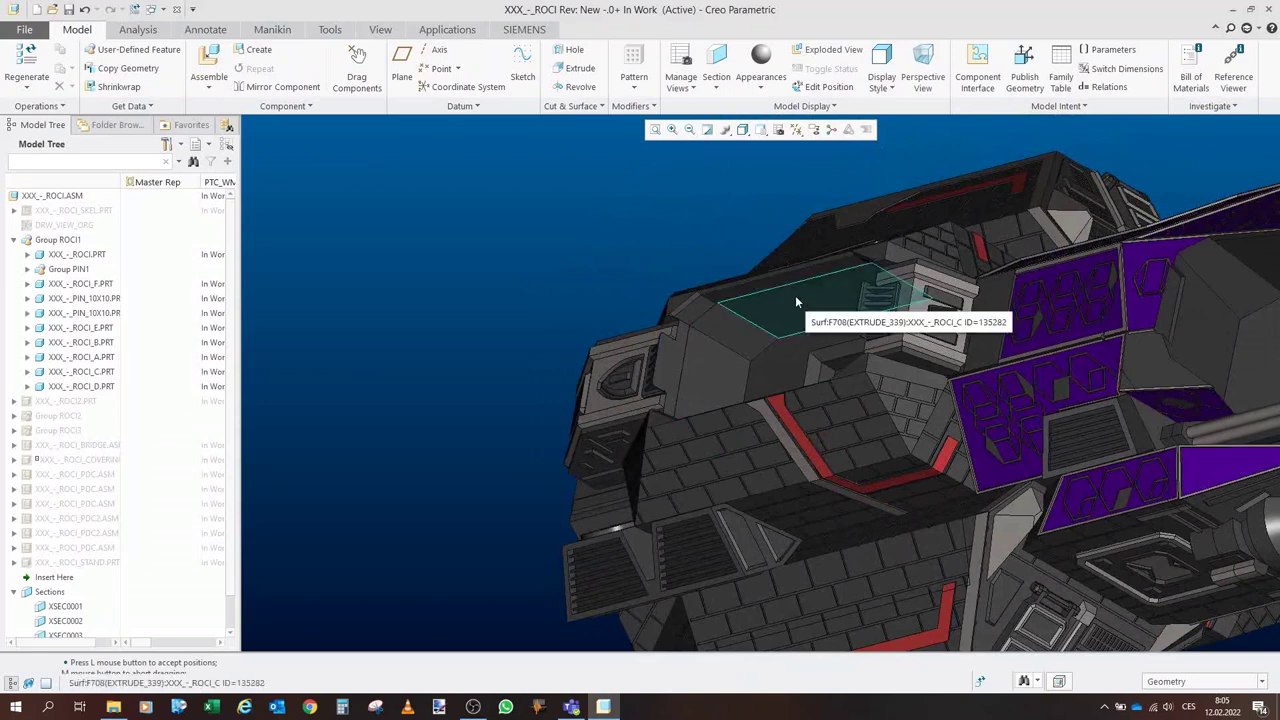
pyautogui.moveTo(812, 301); pyautogui.dragTo(806, 321, button='middle')
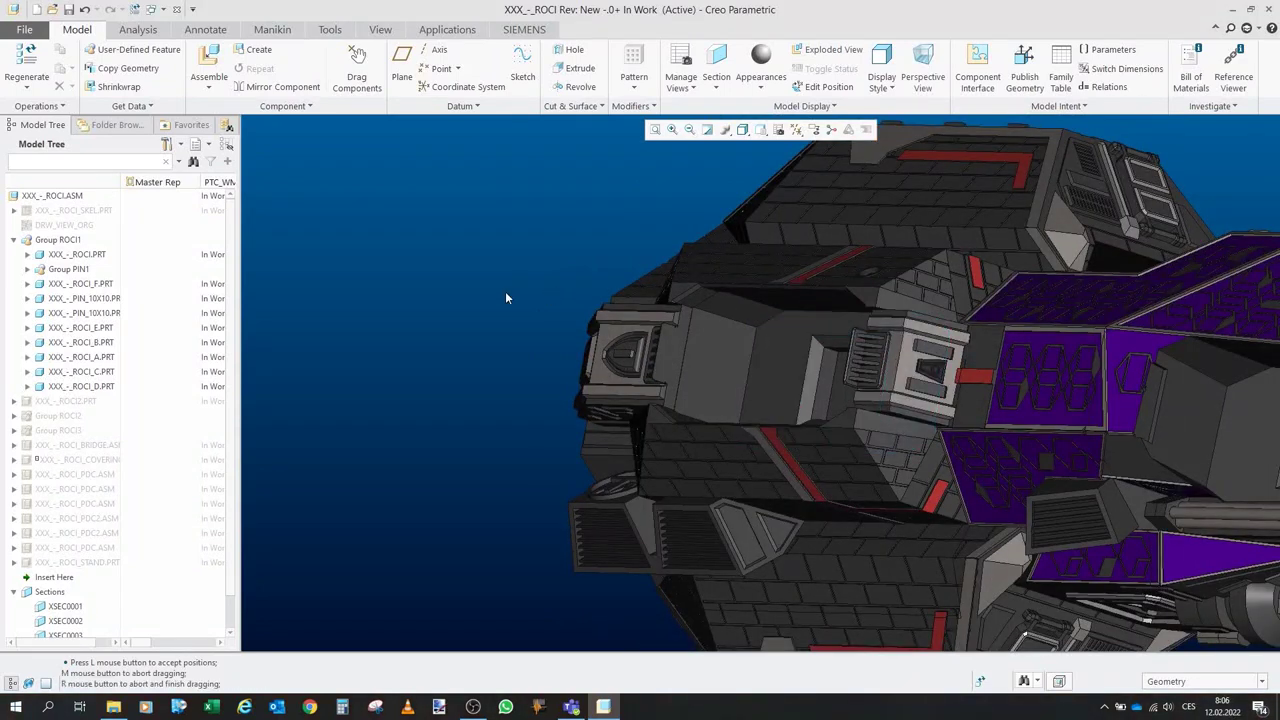
# Show the hidden Group ROCI2 section and hide Group ROCI1 so that only the middle hull section is displayed.
pyautogui.scroll(-3, 505, 297)
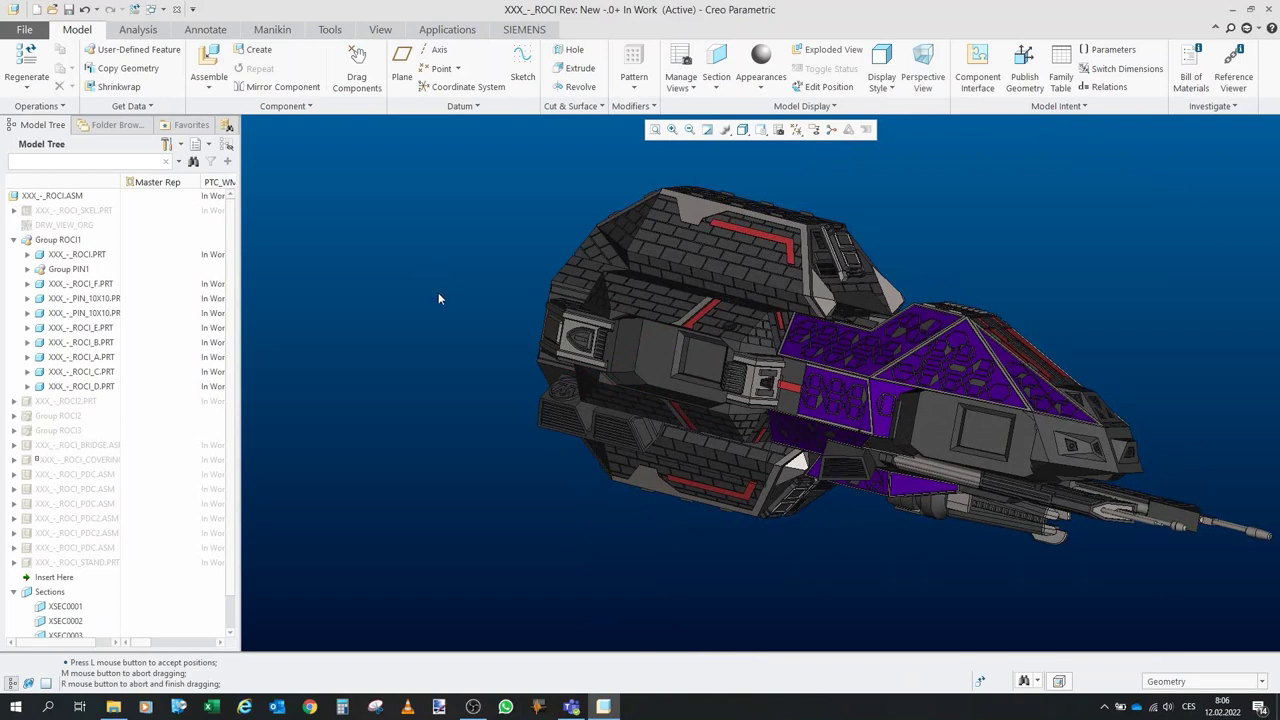
pyautogui.click(14, 240)
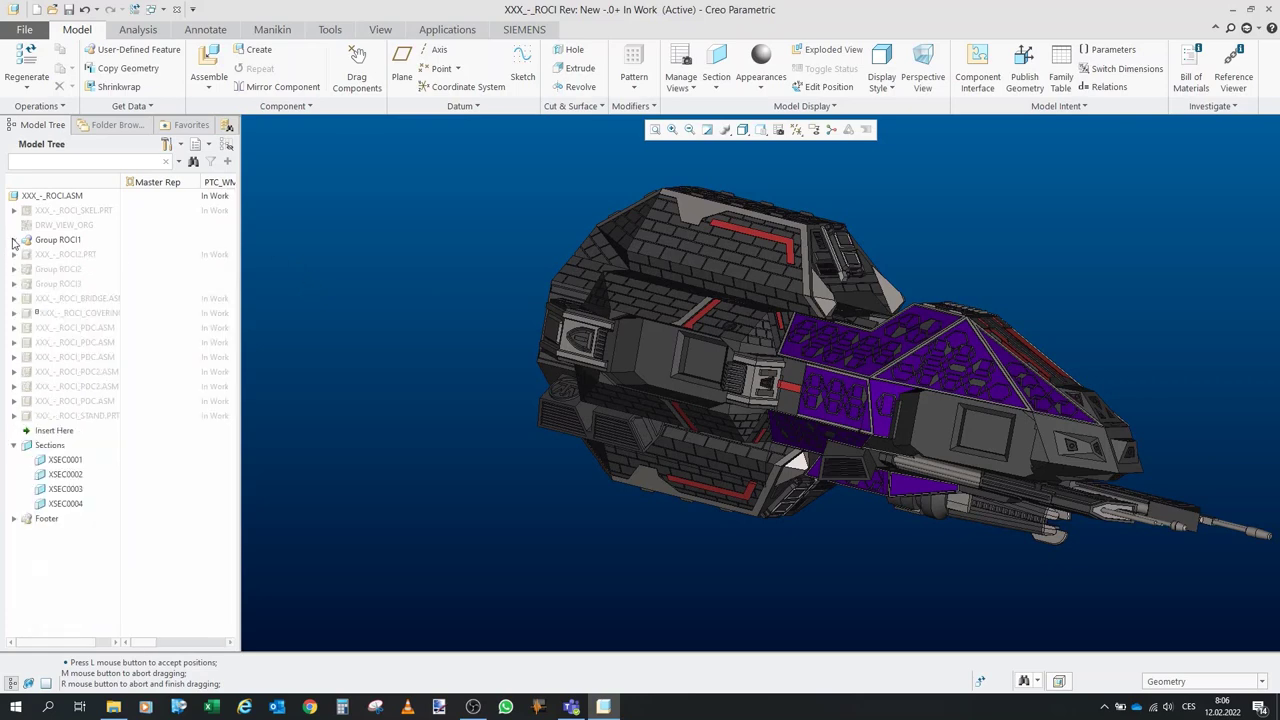
pyautogui.click(60, 269)
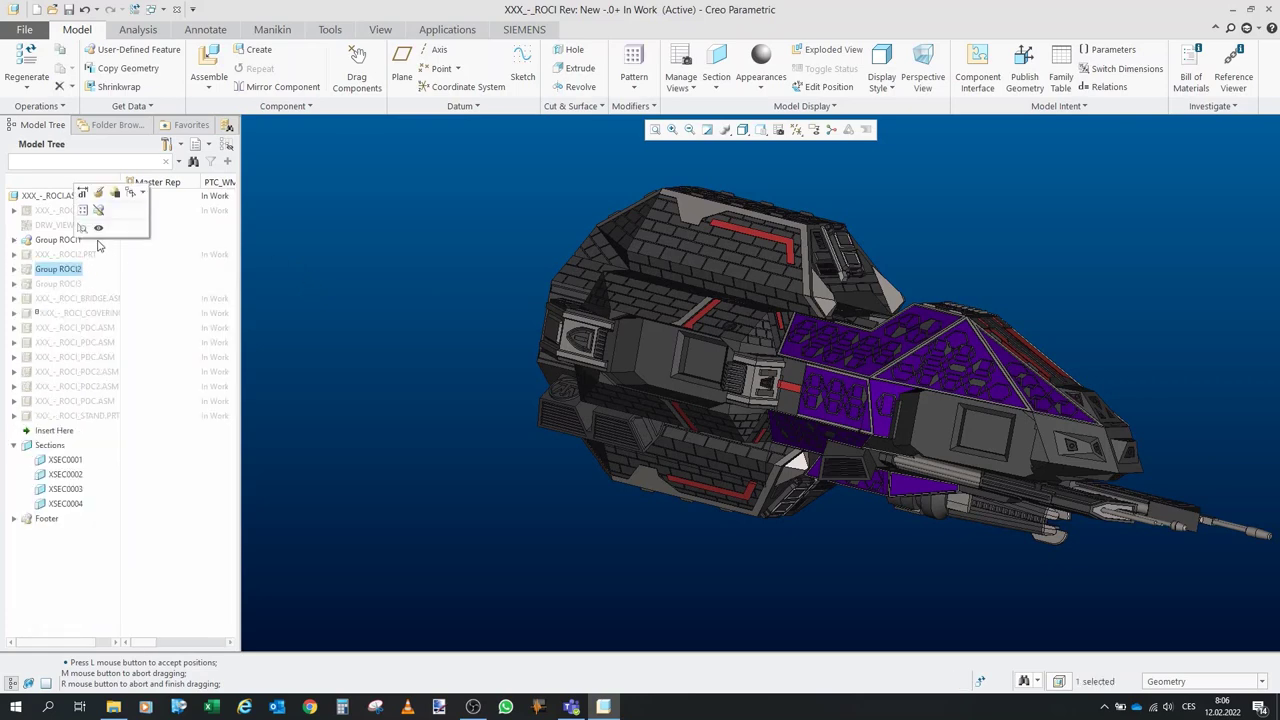
pyautogui.click(97, 203)
pyautogui.scroll(-4, 345, 420)
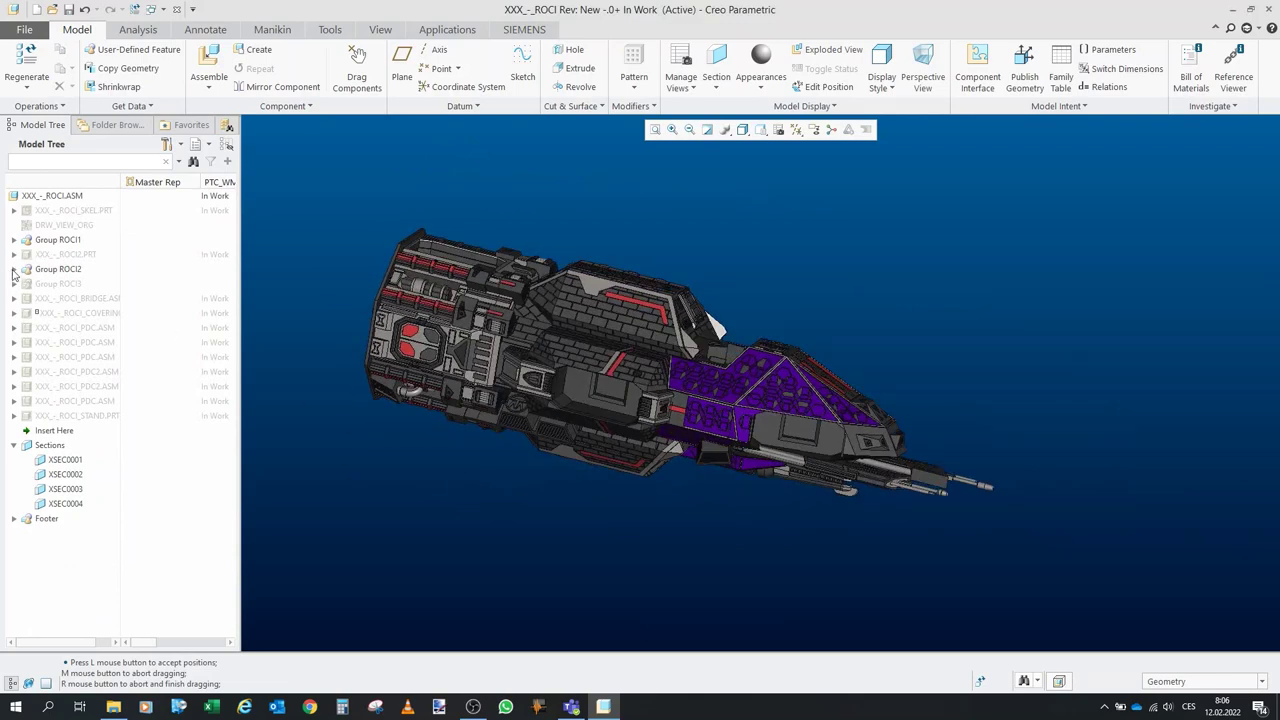
pyautogui.click(14, 269)
pyautogui.click(58, 240)
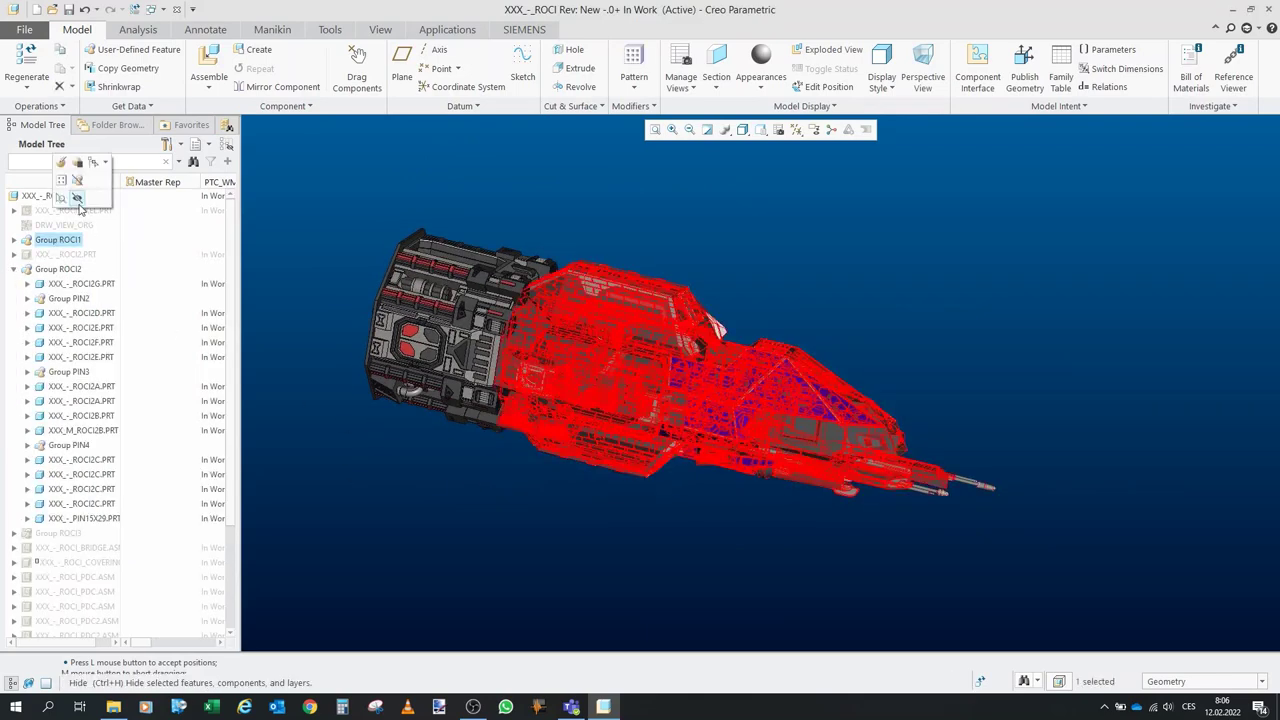
pyautogui.click(84, 176)
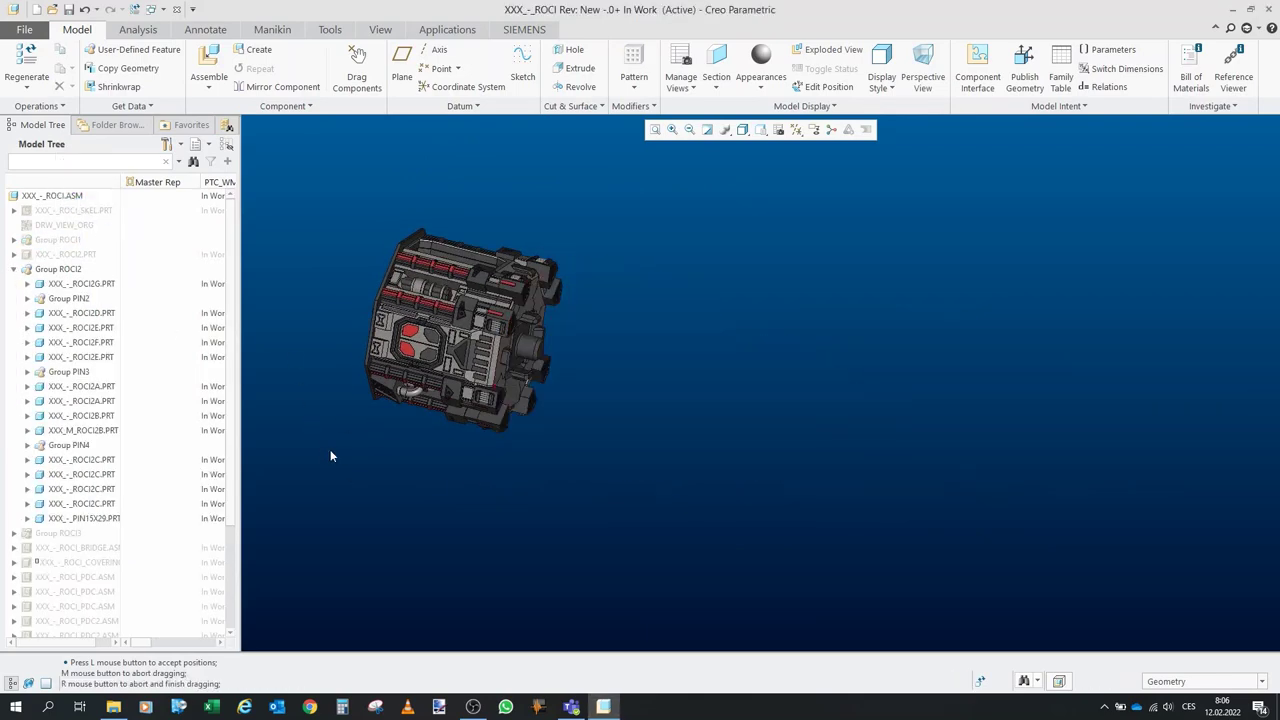
# Hide the Group ROCI2 components from XXX_-_ROCI2D.PRT through XXX_-_PIN15X29.PRT and examine the core XXX_-_ROCI2G.PRT with Group PIN2.
pyautogui.click(91, 317)
pyautogui.keyDown('shift'); pyautogui.click(102, 521); pyautogui.keyUp('shift')
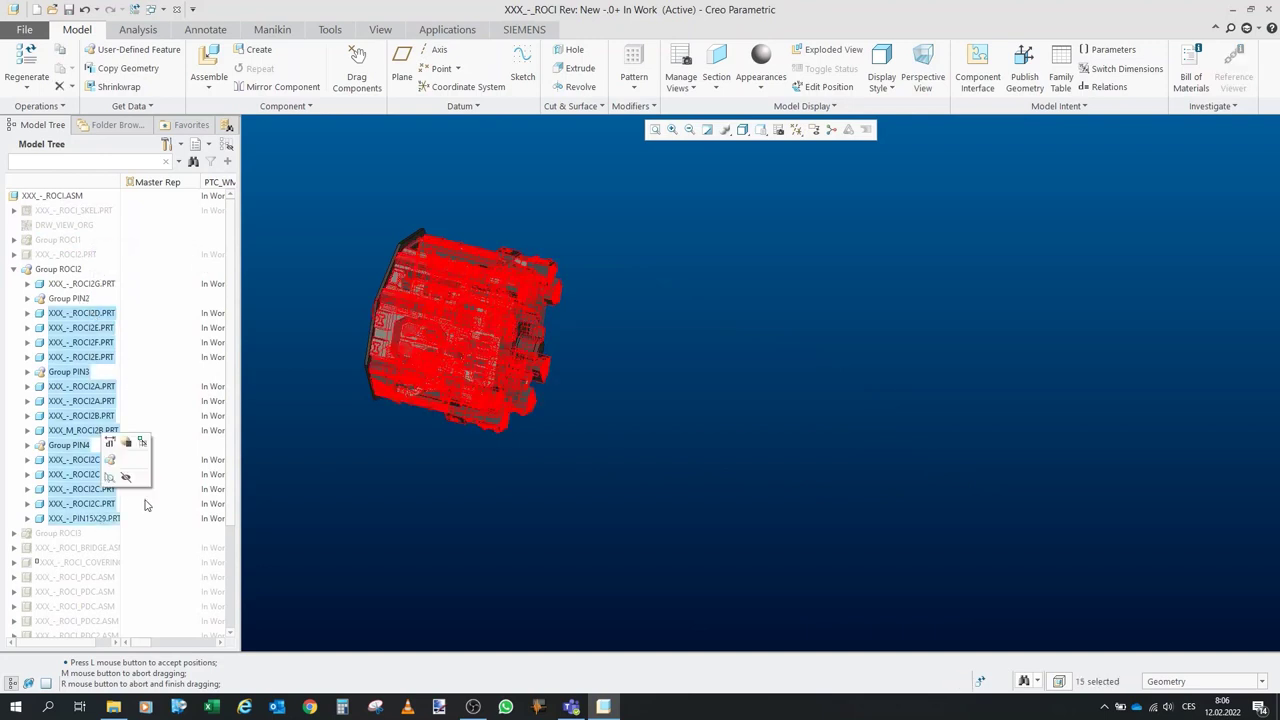
pyautogui.click(126, 478)
pyautogui.scroll(-1, 380, 320)
pyautogui.moveTo(380, 320); pyautogui.dragTo(486, 334, button='middle')
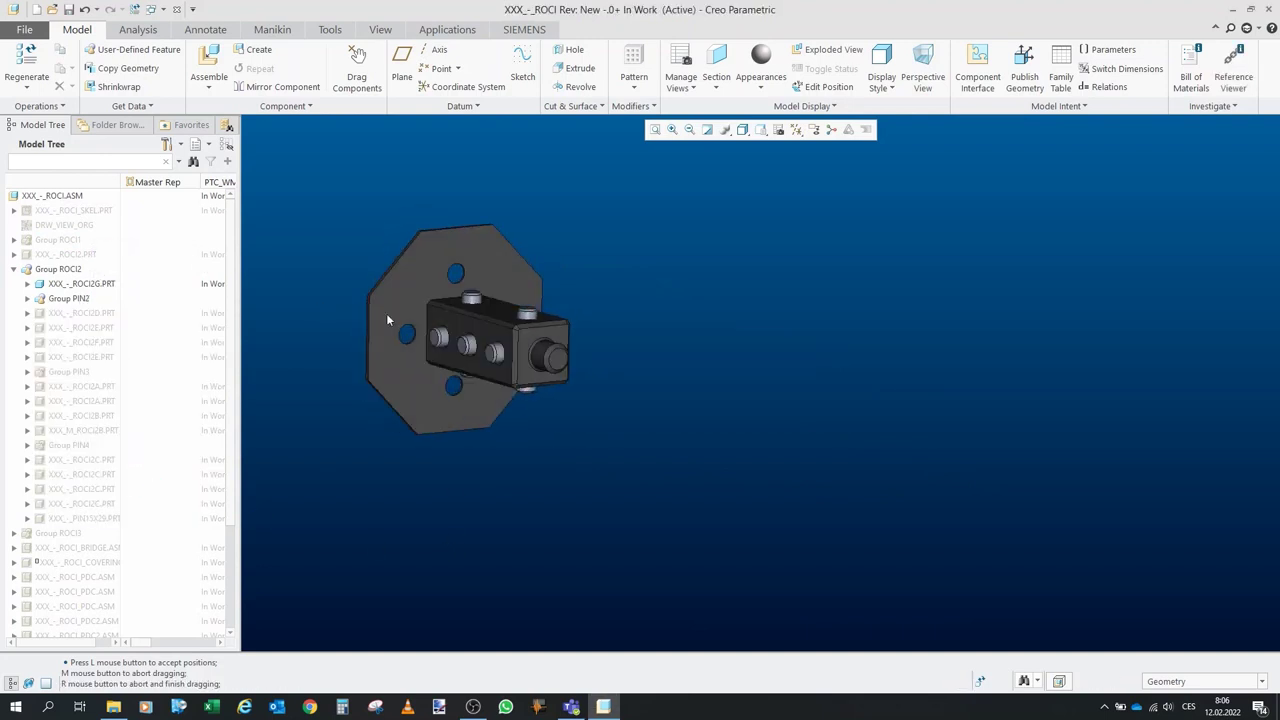
pyautogui.moveTo(380, 365); pyautogui.dragTo(470, 405, button='middle')
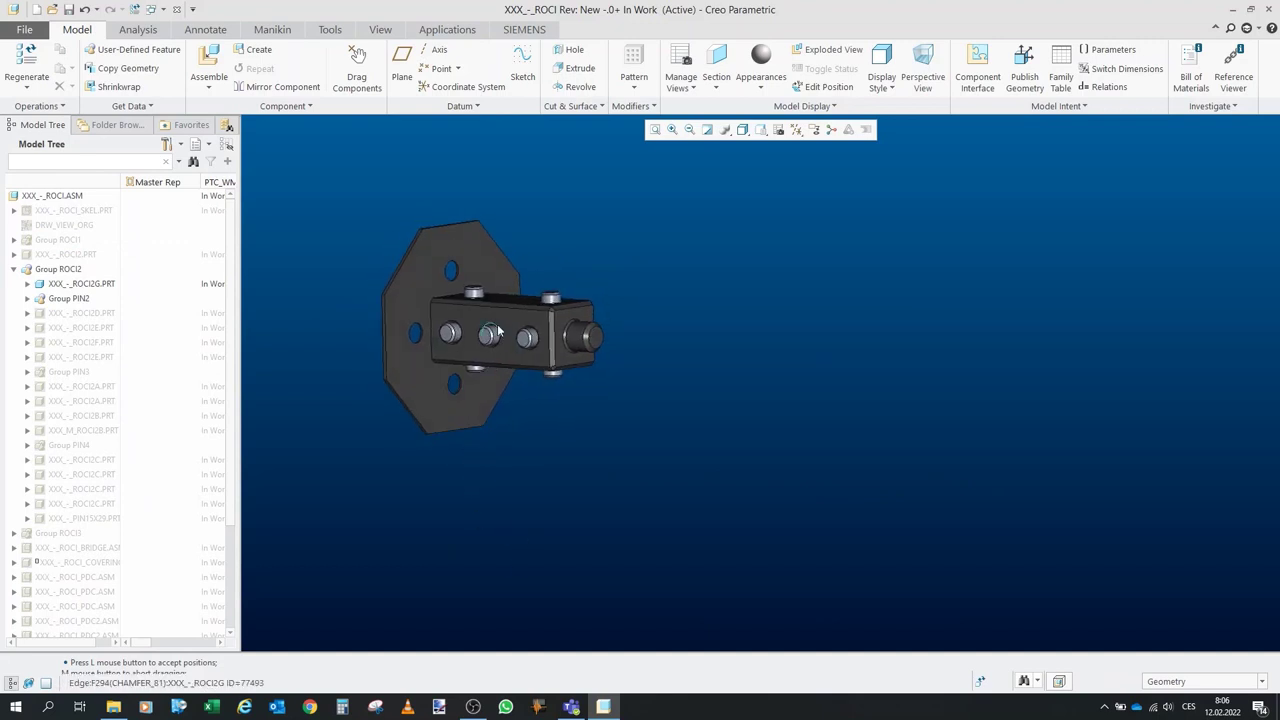
pyautogui.moveTo(545, 328); pyautogui.dragTo(345, 337, button='middle')
# Show the hidden side part XXX_-_ROCI2D.PRT on the core of Group ROCI2.
pyautogui.click(62, 314)
pyautogui.click(84, 266)
pyautogui.click(345, 337)
pyautogui.moveTo(531, 377); pyautogui.dragTo(371, 315, button='middle')
# Show the first hidden XXX_-_ROCI2E.PRT on the core and examine its open bay and interlocking end blocks.
pyautogui.click(107, 328)
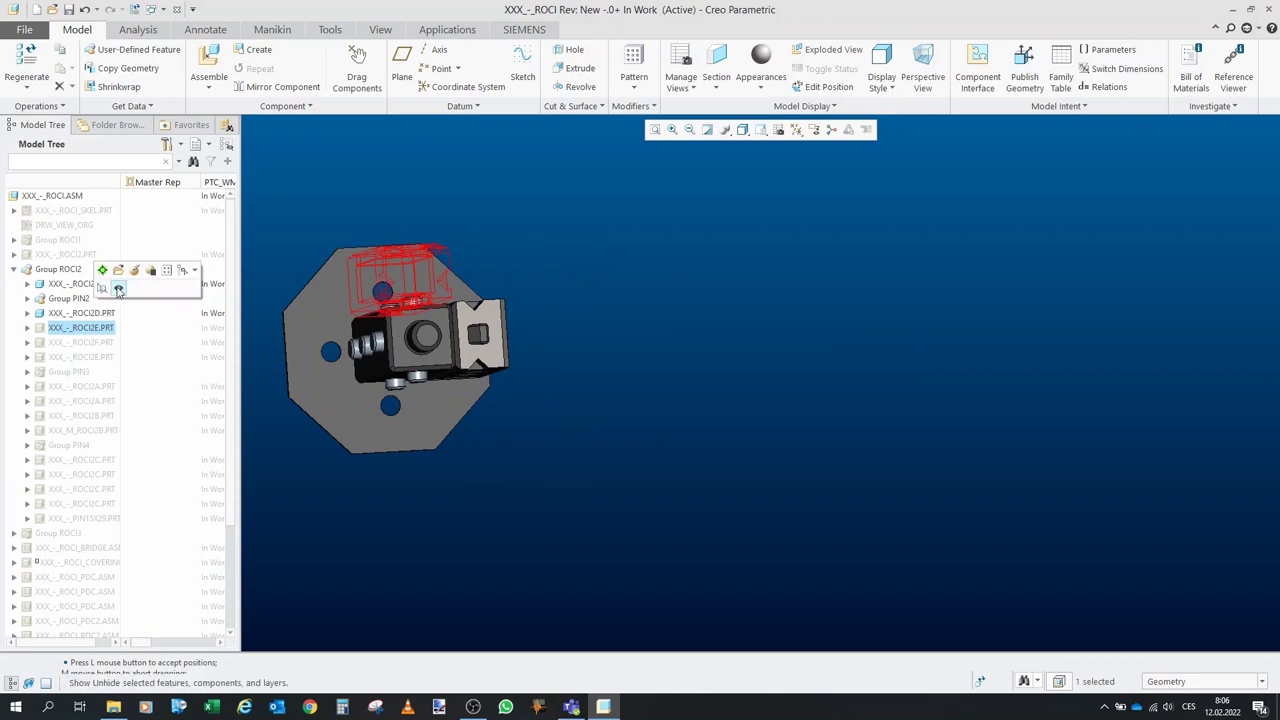
pyautogui.click(117, 288)
pyautogui.moveTo(501, 353); pyautogui.dragTo(514, 437, button='middle')
pyautogui.click(563, 464)
pyautogui.scroll(-1, 421, 233)
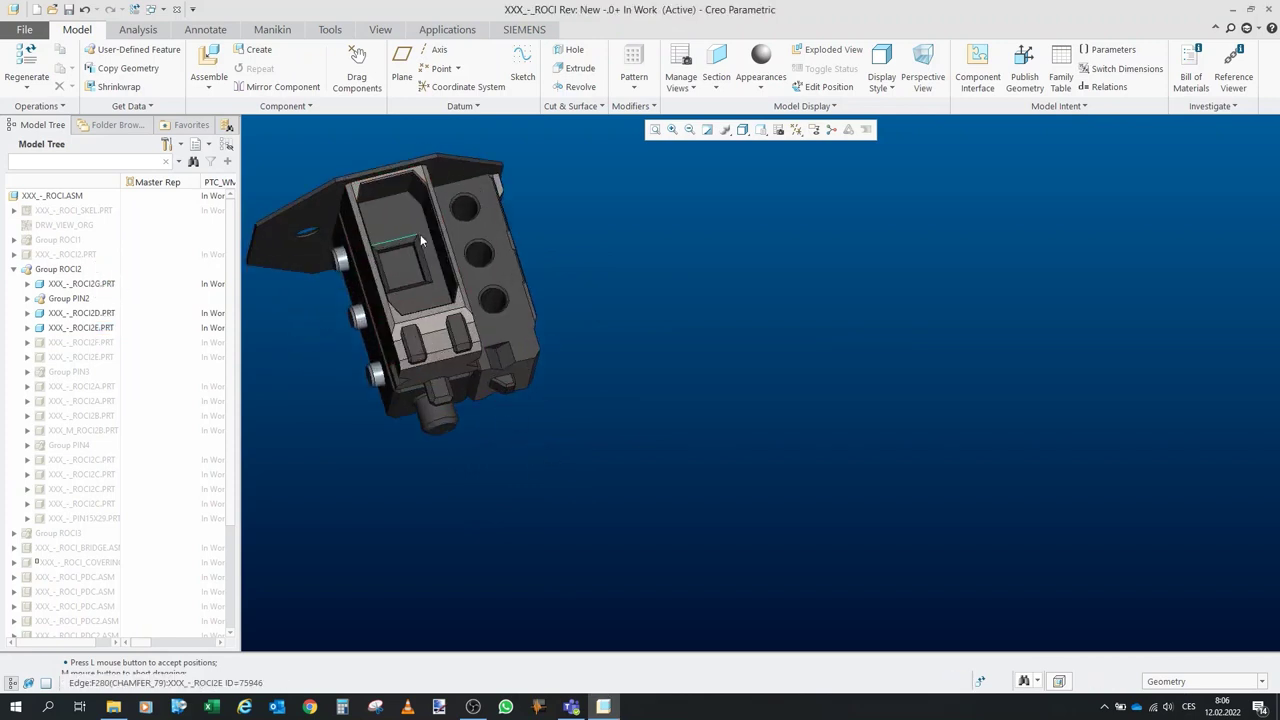
pyautogui.moveTo(415, 237); pyautogui.dragTo(457, 287, button='middle')
pyautogui.scroll(2, 470, 230)
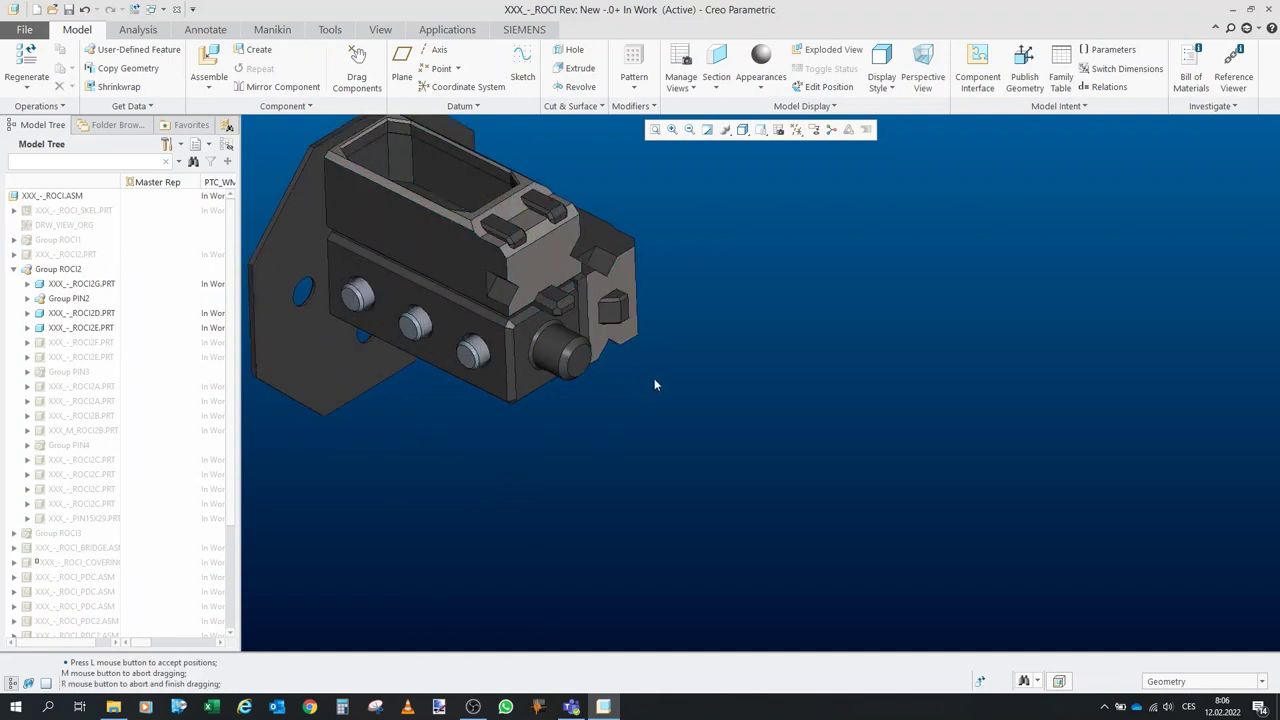
# Show the hidden side part XXX_-_ROCI2F.PRT and view its detailed outer face.
pyautogui.click(97, 343)
pyautogui.click(122, 297)
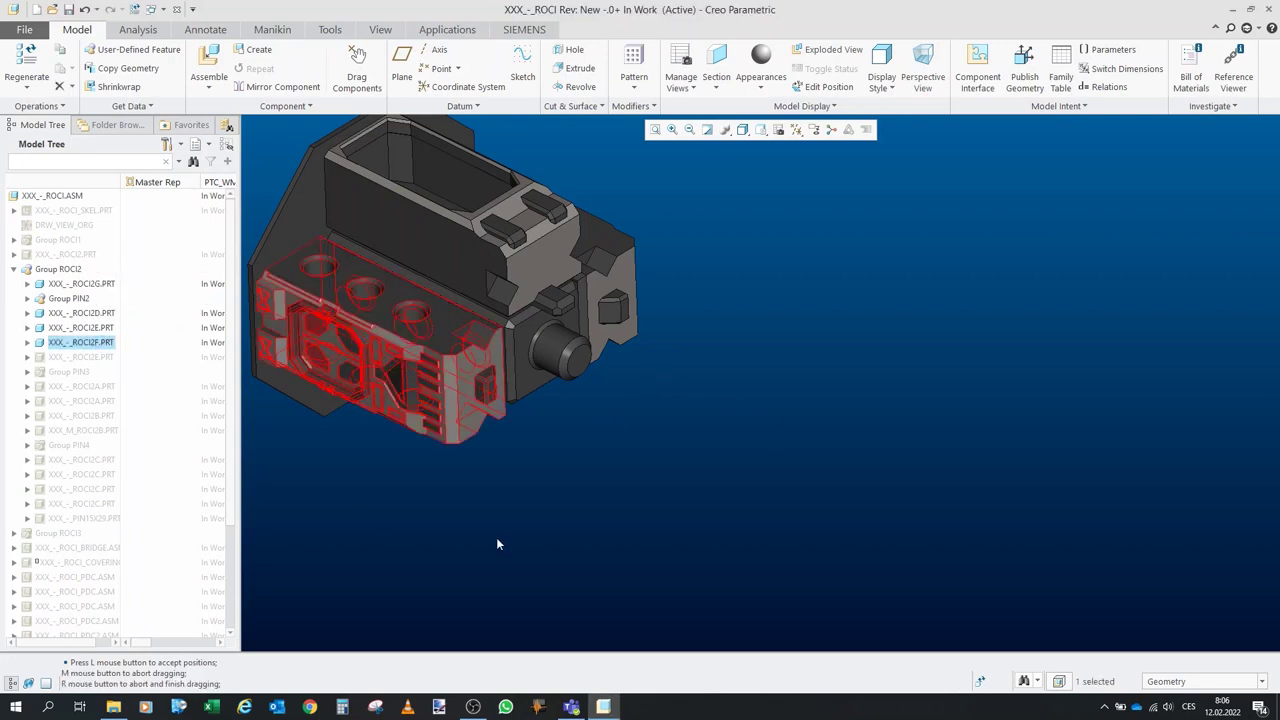
pyautogui.click(497, 543)
pyautogui.scroll(2, 389, 351)
pyautogui.moveTo(389, 351); pyautogui.dragTo(402, 285, button='middle')
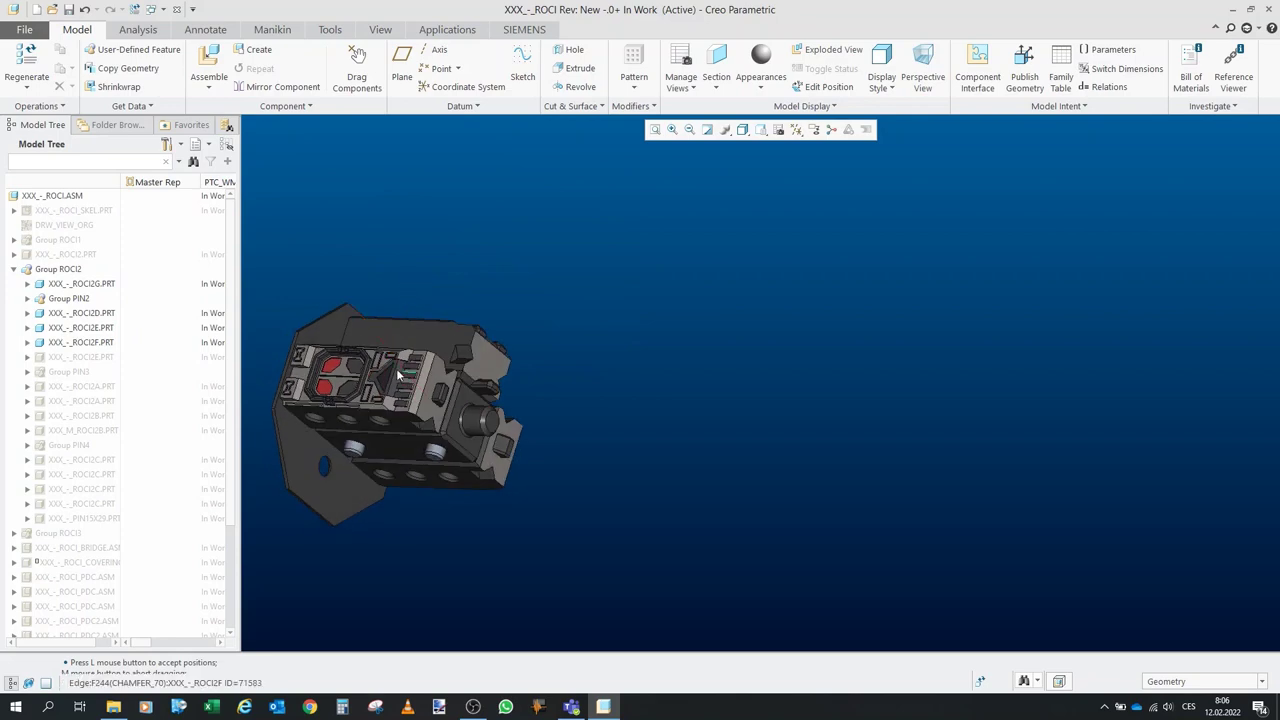
pyautogui.moveTo(397, 375); pyautogui.dragTo(330, 380, button='middle')
# Show the second hidden XXX_-_ROCI2E.PRT on the core's open side and examine the pin holes in the neighbouring parts.
pyautogui.click(107, 356)
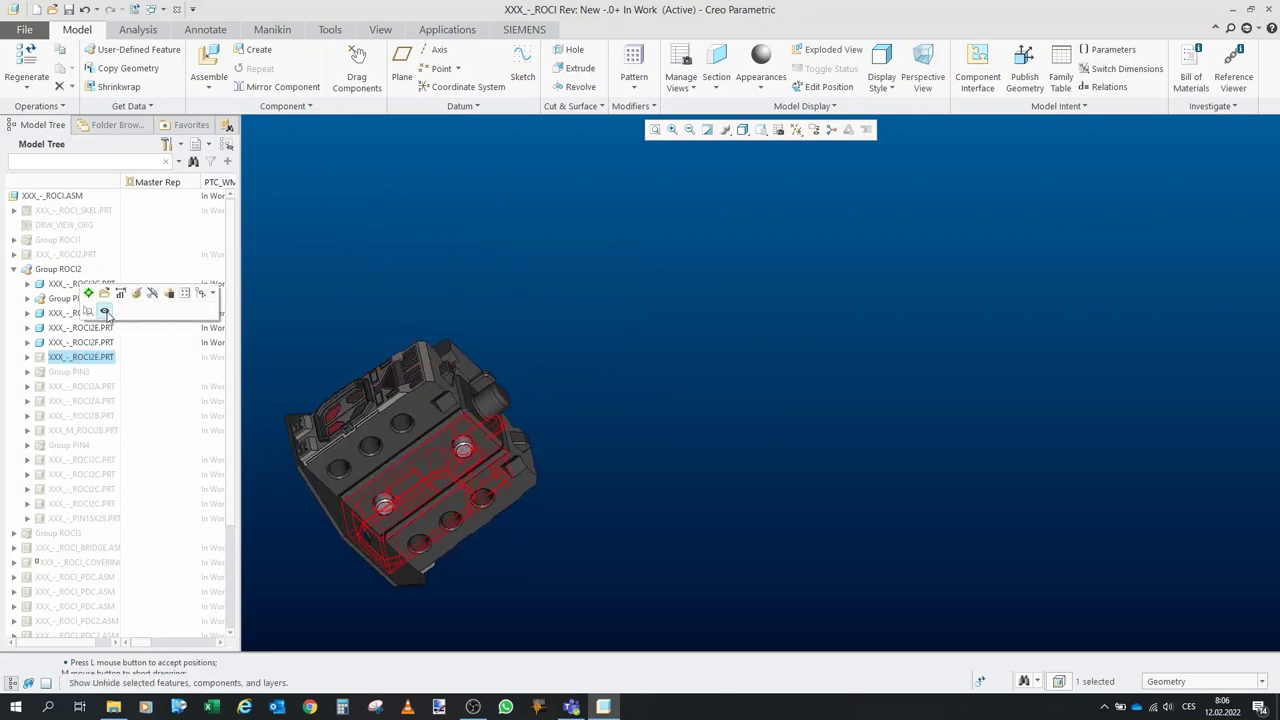
pyautogui.click(105, 312)
pyautogui.click(683, 531)
pyautogui.scroll(1, 390, 499)
pyautogui.moveTo(390, 499); pyautogui.dragTo(360, 535, button='middle')
pyautogui.scroll(-4, 360, 535)
pyautogui.moveTo(429, 468); pyautogui.dragTo(406, 558, button='middle')
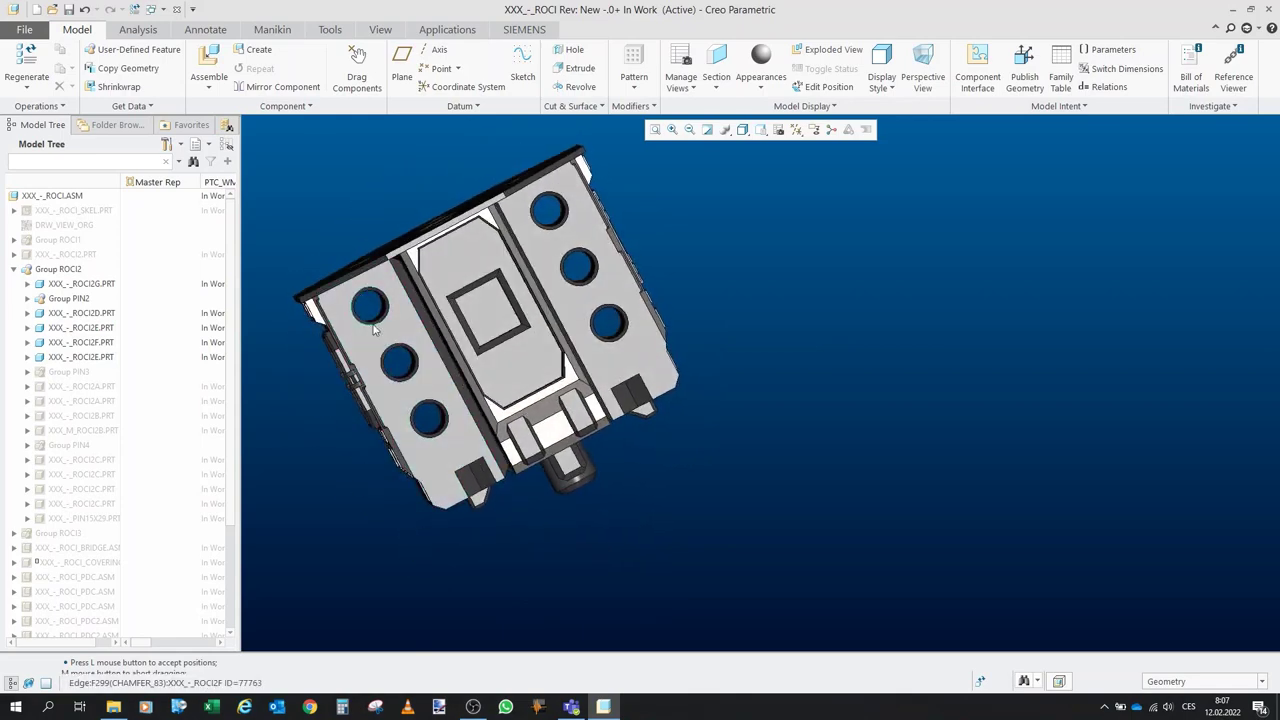
pyautogui.moveTo(413, 385); pyautogui.dragTo(406, 328, button='middle')
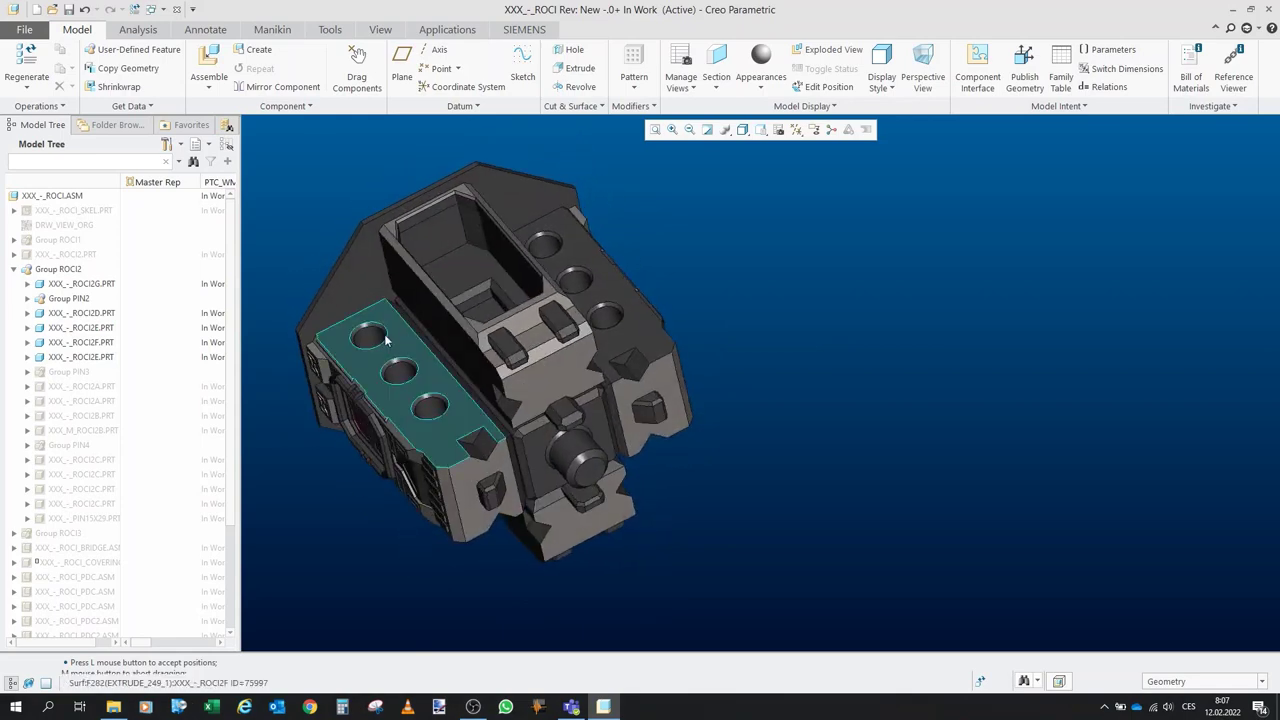
# Show the hidden connecting pins of Group PIN3 and view them around the core.
pyautogui.click(79, 375)
pyautogui.click(96, 330)
pyautogui.moveTo(438, 396); pyautogui.dragTo(461, 308, button='middle')
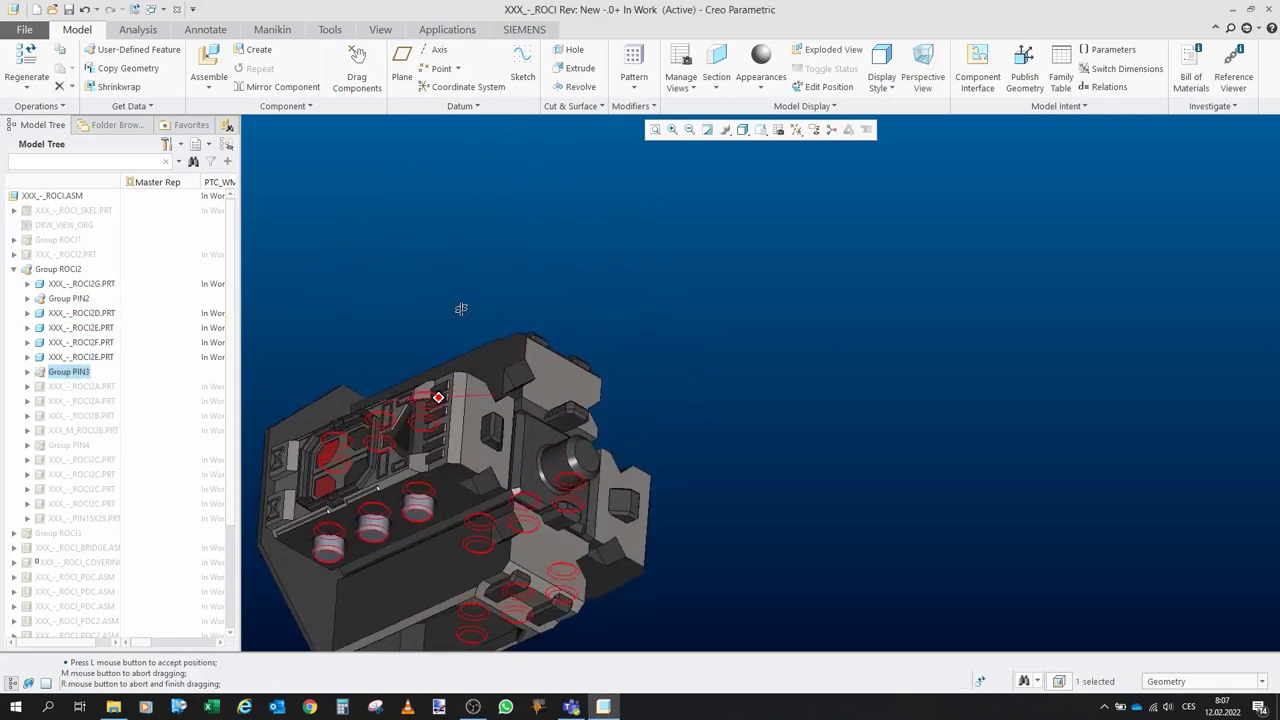
pyautogui.click(462, 310)
pyautogui.moveTo(472, 380); pyautogui.dragTo(407, 457, button='middle')
# Show both hidden XXX_-_ROCI2A.PRT corner parts of Group ROCI2.
pyautogui.click(89, 387)
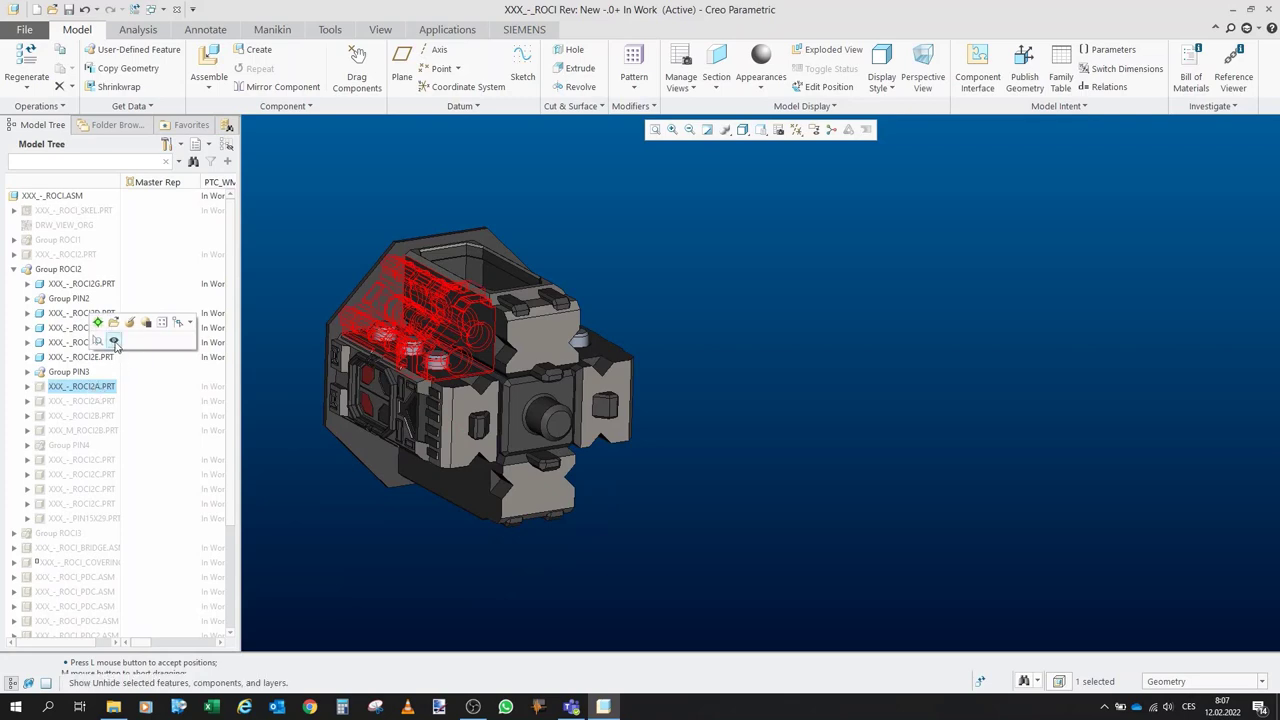
pyautogui.click(112, 324)
pyautogui.click(482, 545)
pyautogui.moveTo(440, 454); pyautogui.dragTo(410, 325, button='middle')
pyautogui.click(105, 403)
pyautogui.click(129, 358)
pyautogui.moveTo(498, 351); pyautogui.dragTo(425, 306, button='middle')
# Show the remaining hidden corner parts XXX_-_ROCI2B.PRT and XXX_M_ROCI2B.PRT.
pyautogui.click(110, 416)
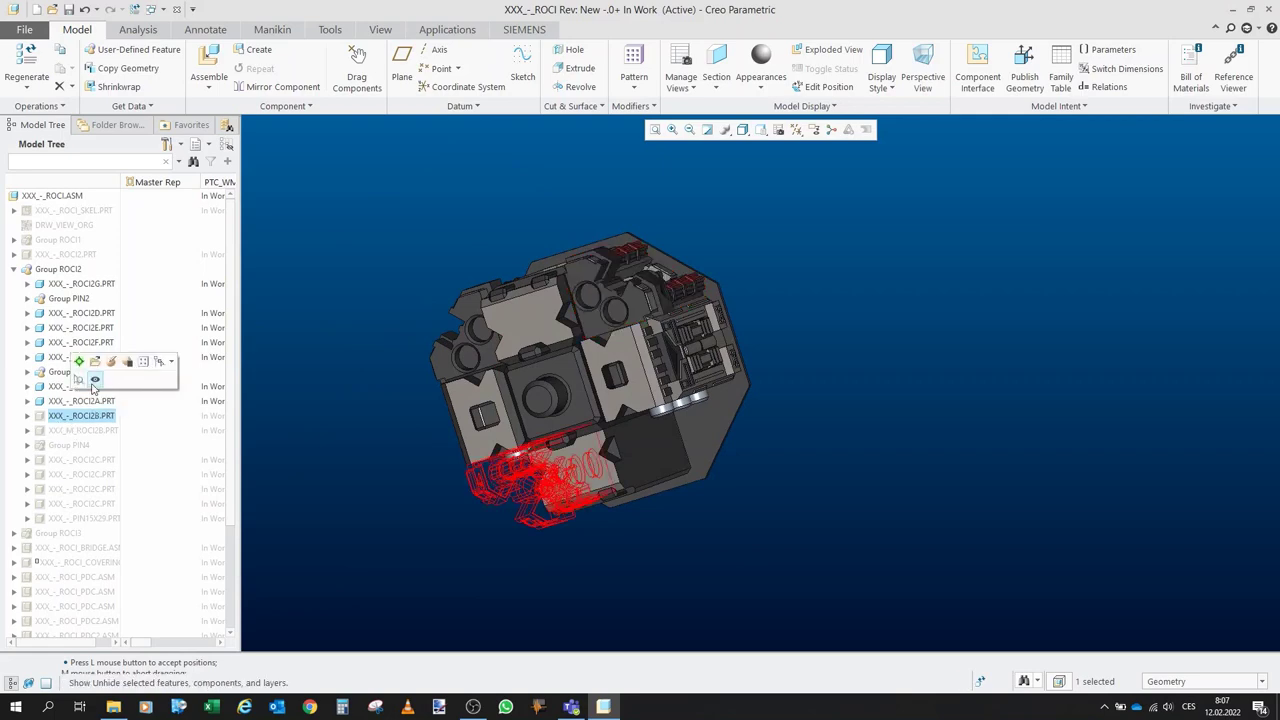
pyautogui.click(97, 378)
pyautogui.click(82, 433)
pyautogui.click(105, 391)
pyautogui.click(740, 524)
pyautogui.moveTo(617, 445); pyautogui.dragTo(658, 438, button='middle')
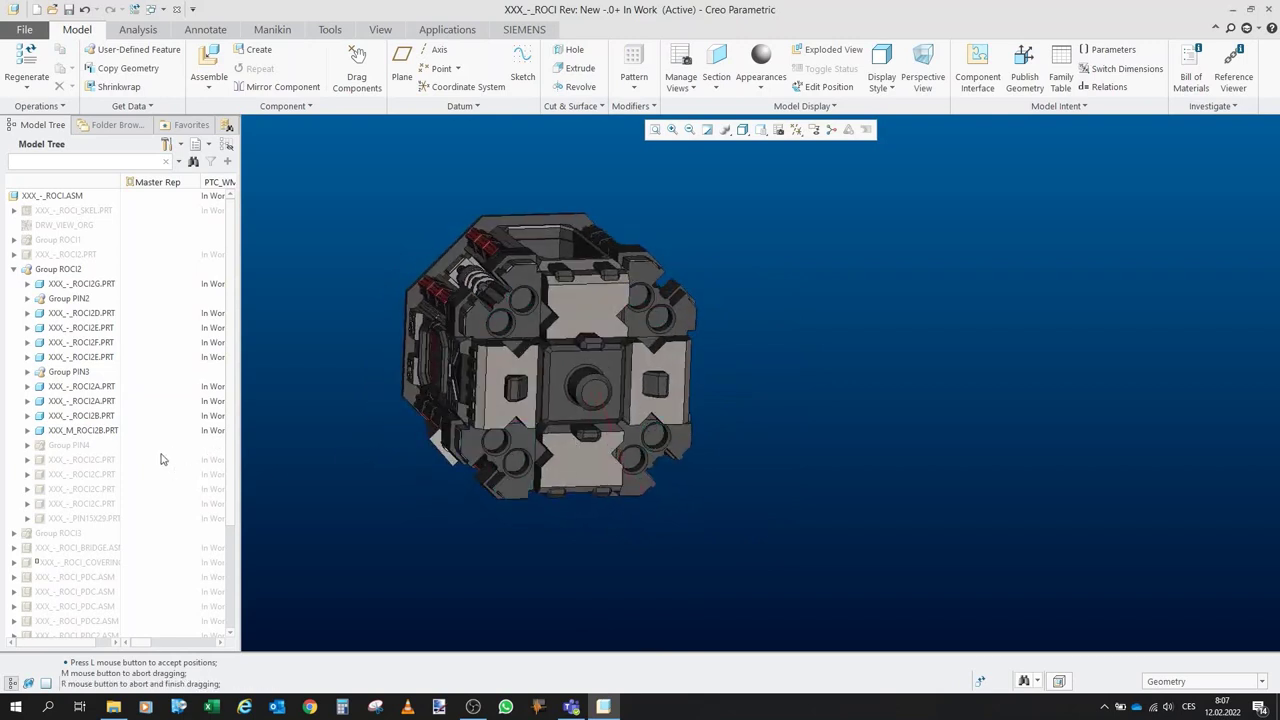
# Show the hidden pins of Group PIN4 and the four XXX_-_ROCI2C.PRT parts that fit over them.
pyautogui.click(65, 446)
pyautogui.click(92, 363)
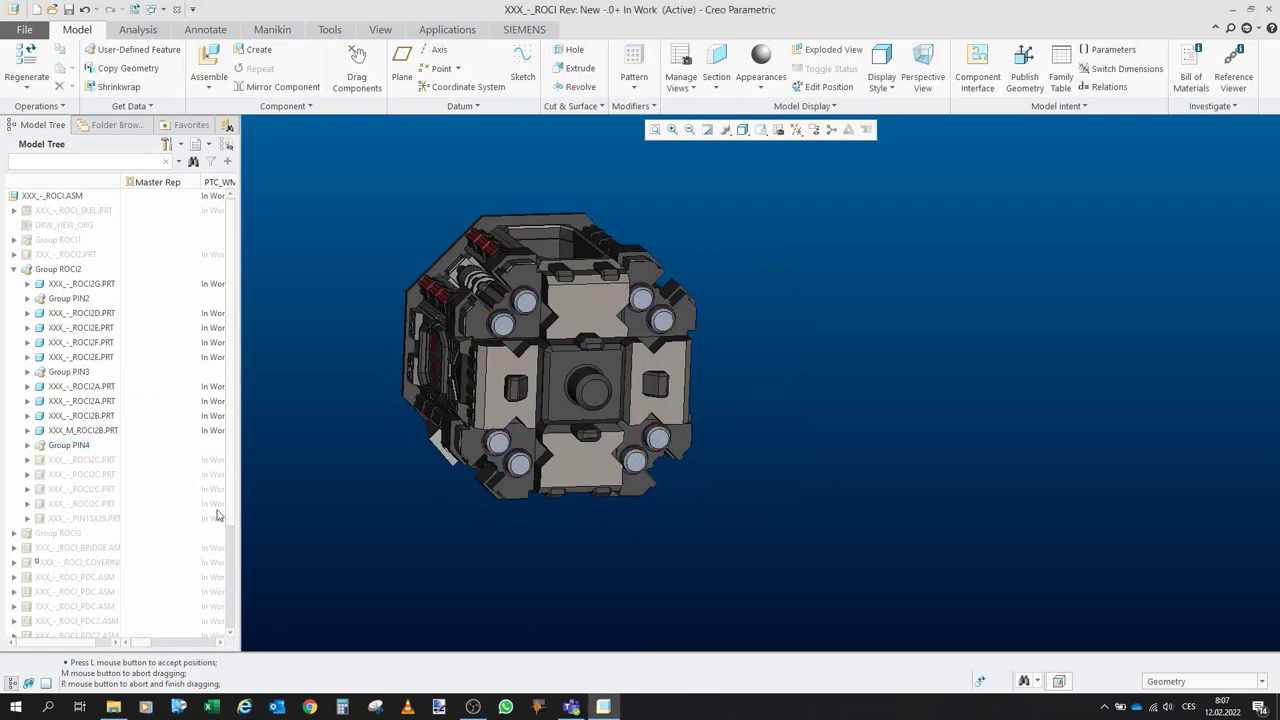
pyautogui.click(95, 461)
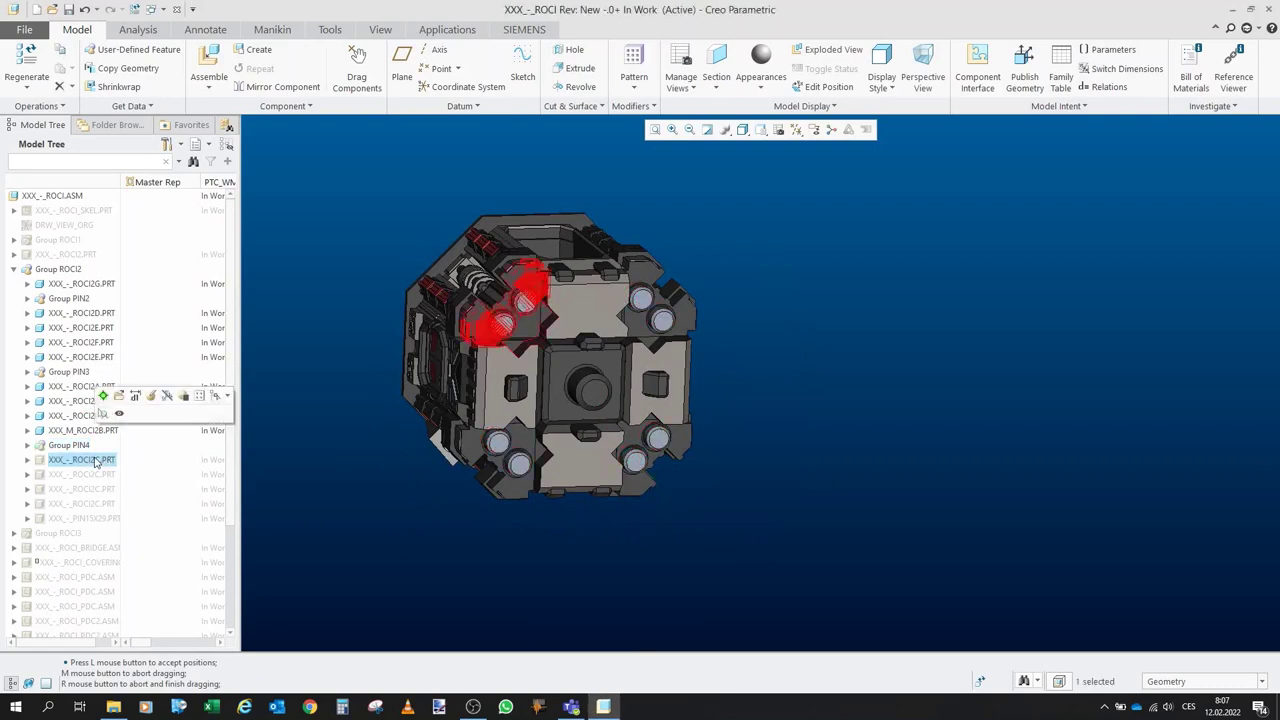
pyautogui.keyDown('shift'); pyautogui.click(102, 507); pyautogui.keyUp('shift')
pyautogui.click(126, 459)
pyautogui.moveTo(546, 337); pyautogui.dragTo(598, 366, button='middle')
# Show the hidden pin XXX_-_PIN15X29.PRT in the central hole of the octagonal end plate to complete Group ROCI2.
pyautogui.click(97, 521)
pyautogui.moveTo(413, 488); pyautogui.dragTo(634, 469, button='middle')
pyautogui.click(632, 469)
pyautogui.scroll(-5, 432, 391)
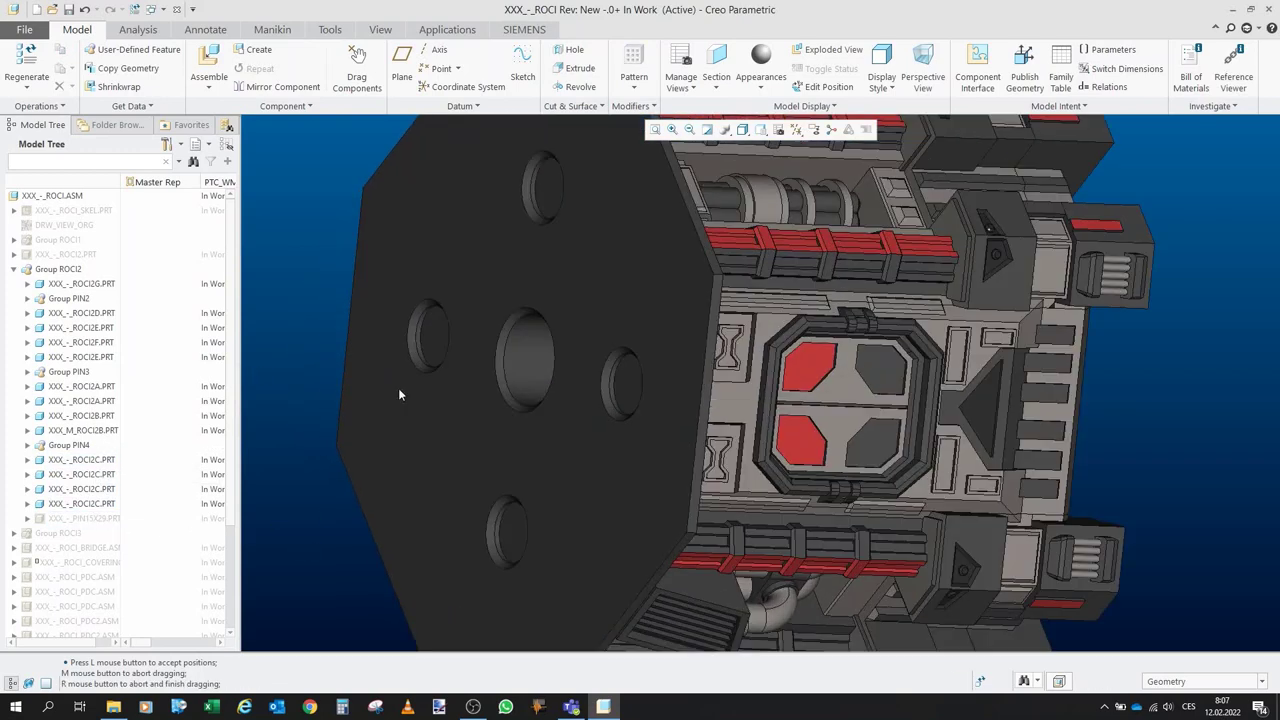
pyautogui.moveTo(432, 391); pyautogui.dragTo(595, 358, button='middle')
pyautogui.click(97, 522)
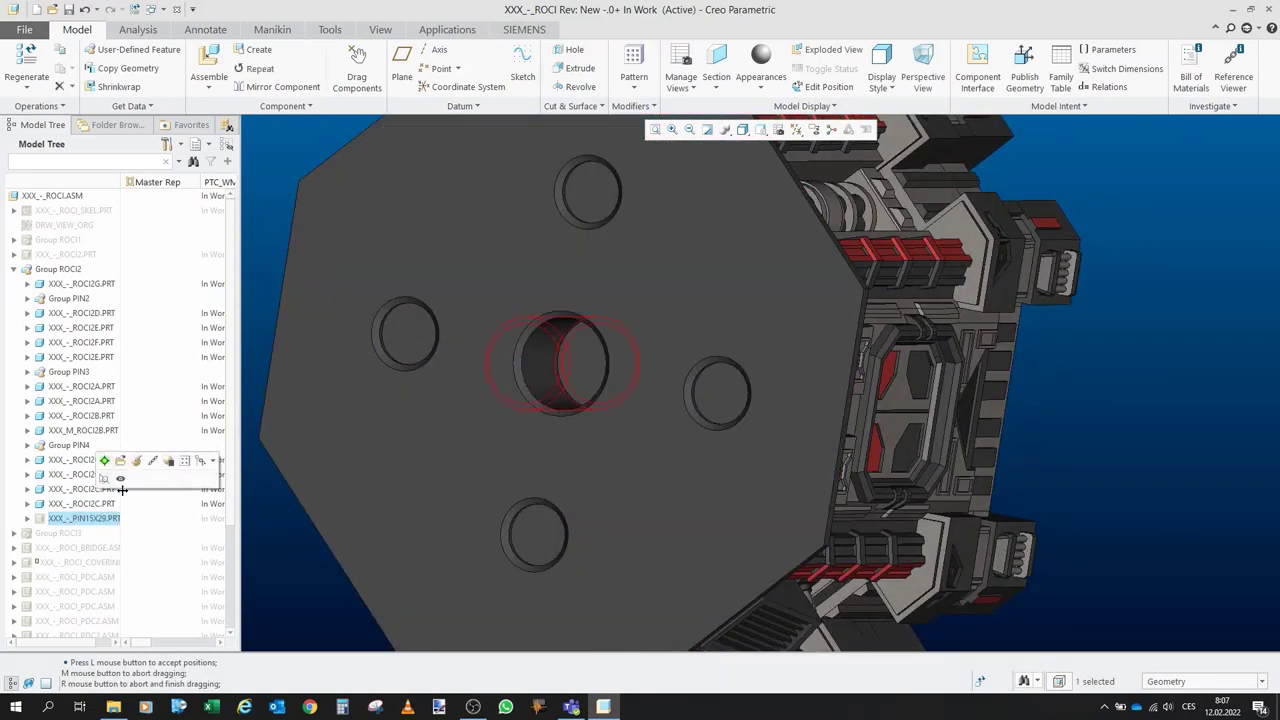
pyautogui.click(121, 479)
pyautogui.scroll(3, 518, 433)
pyautogui.moveTo(514, 432); pyautogui.dragTo(454, 430, button='middle')
pyautogui.scroll(3, 454, 430)
pyautogui.click(338, 369)
pyautogui.moveTo(314, 379); pyautogui.dragTo(398, 372, button='middle')
pyautogui.scroll(2, 391, 393)
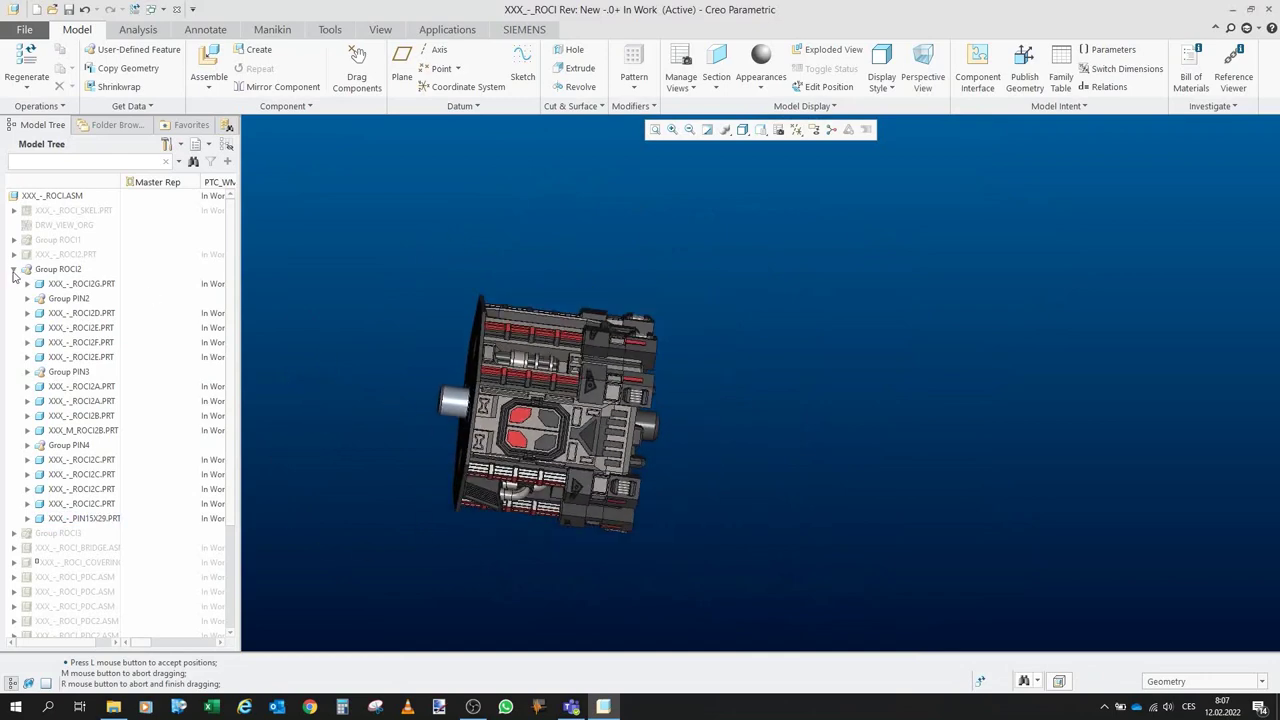
# Hide Group ROCI2 and show the rear engine section Group ROCI3 in its place.
pyautogui.click(14, 271)
pyautogui.click(56, 271)
pyautogui.click(80, 230)
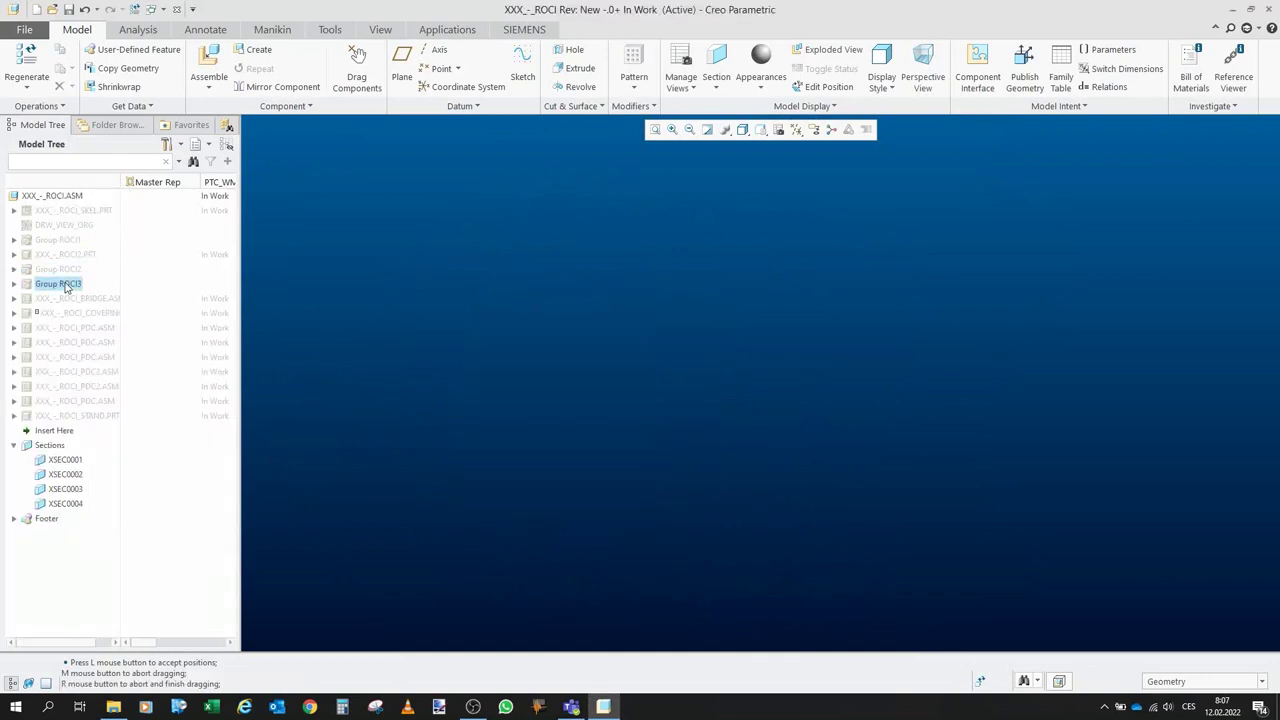
pyautogui.click(66, 286)
pyautogui.click(89, 239)
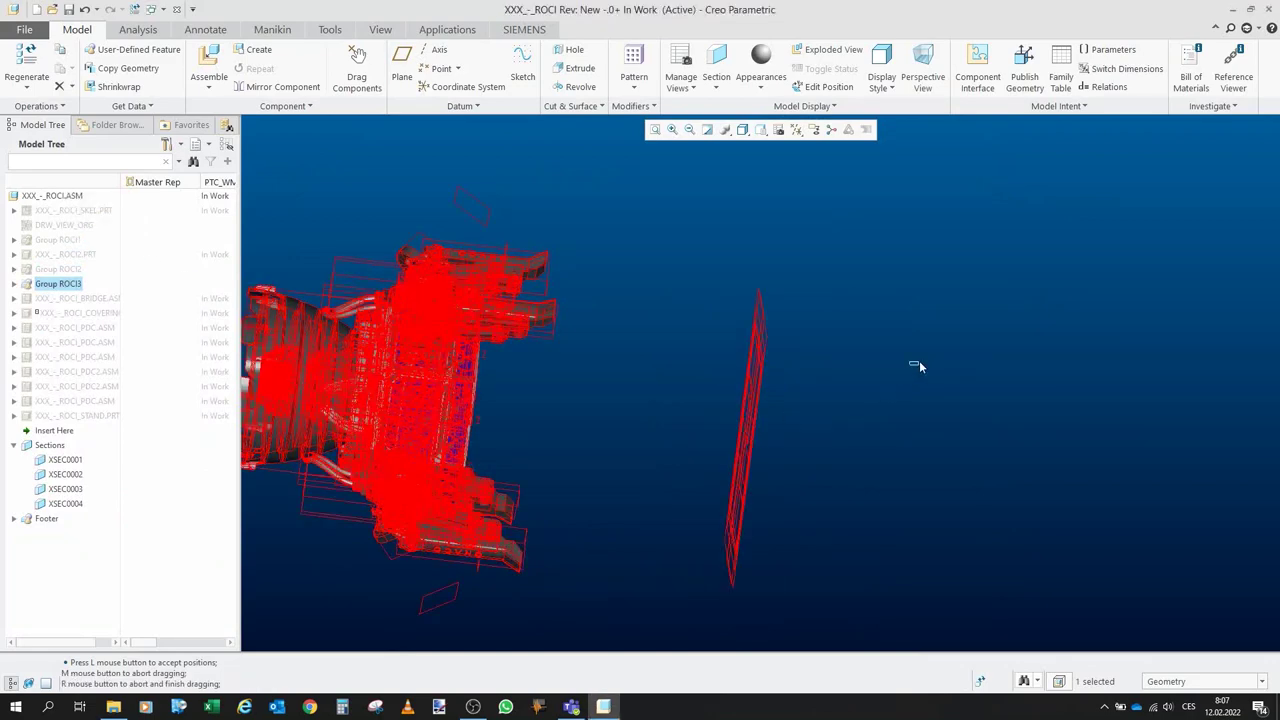
pyautogui.click(920, 367)
pyautogui.scroll(2, 846, 398)
pyautogui.scroll(-4, 555, 390)
pyautogui.moveTo(545, 390)
pyautogui.mouseDown(button='middle')
pyautogui.moveTo(605, 385)
pyautogui.moveTo(541, 397)
pyautogui.moveTo(449, 380)
pyautogui.moveTo(491, 395)
pyautogui.mouseUp(button='middle')
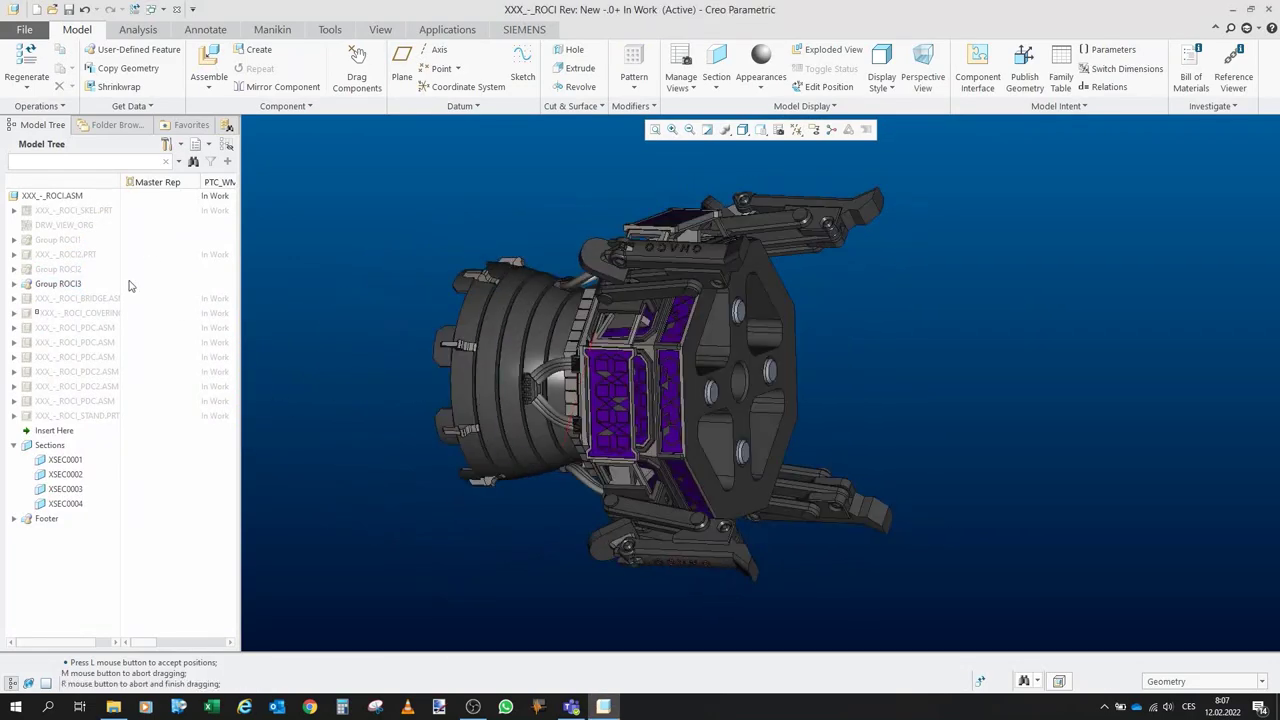
# Hide all Group ROCI3 components except the octagonal body XXX_-_ROCI3.PRT.
pyautogui.click(14, 285)
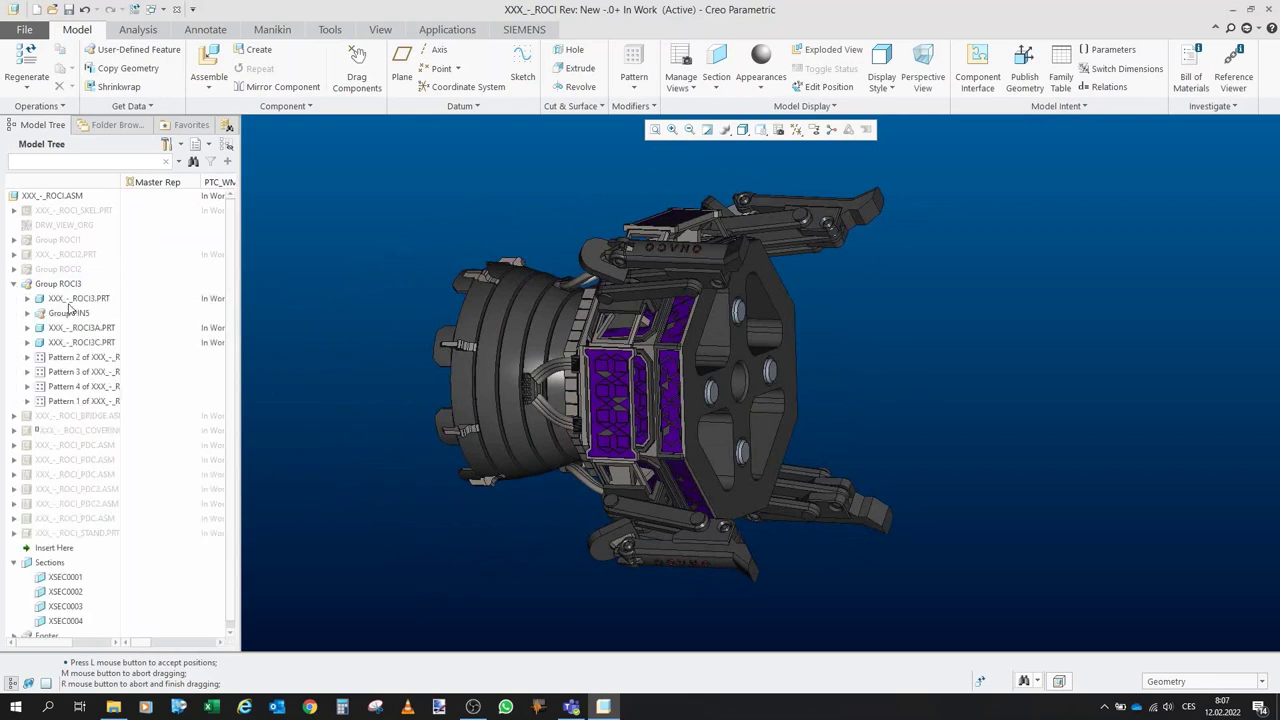
pyautogui.keyDown('shift'); pyautogui.click(75, 403); pyautogui.keyUp('shift')
pyautogui.click(93, 358)
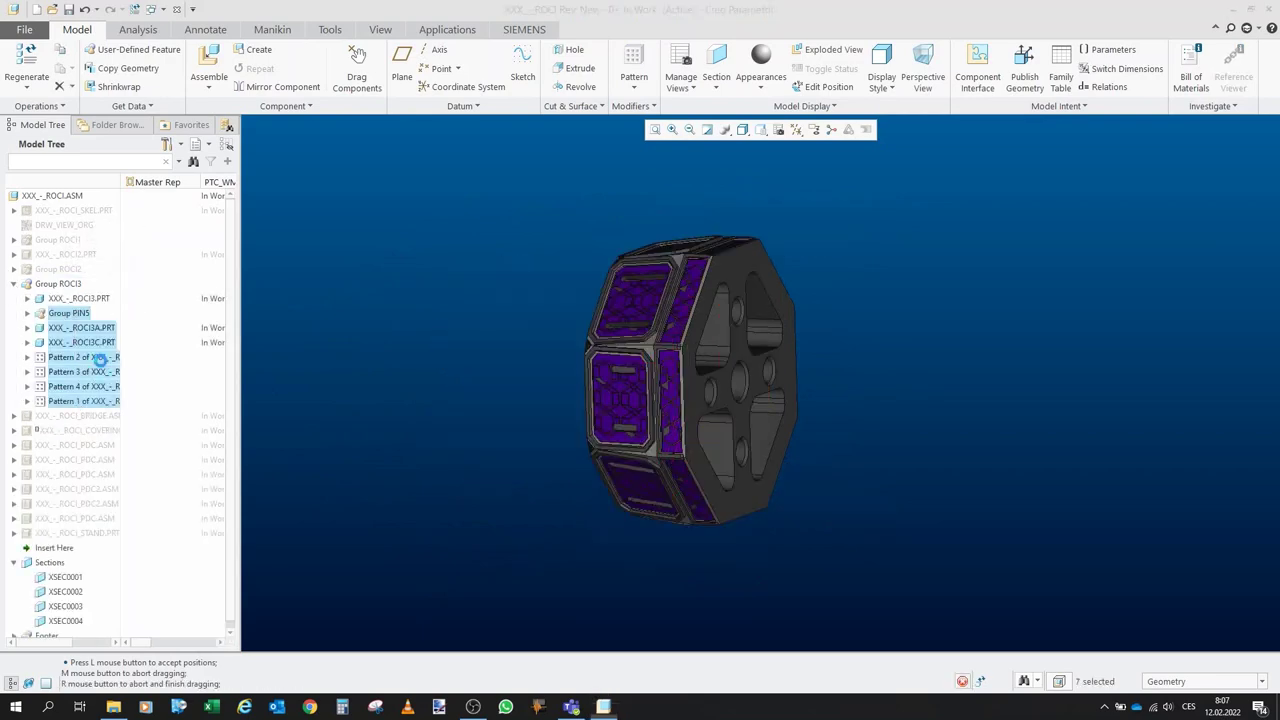
pyautogui.click(80, 298)
pyautogui.moveTo(611, 400); pyautogui.dragTo(771, 512, button='middle')
pyautogui.click(771, 512)
# Show the hidden pins of Group PIN5 and the octagonal cover XXX_-_ROCI3A.PRT on the engine section's body.
pyautogui.moveTo(566, 391); pyautogui.dragTo(400, 270, button='middle')
pyautogui.click(77, 318)
pyautogui.click(400, 270)
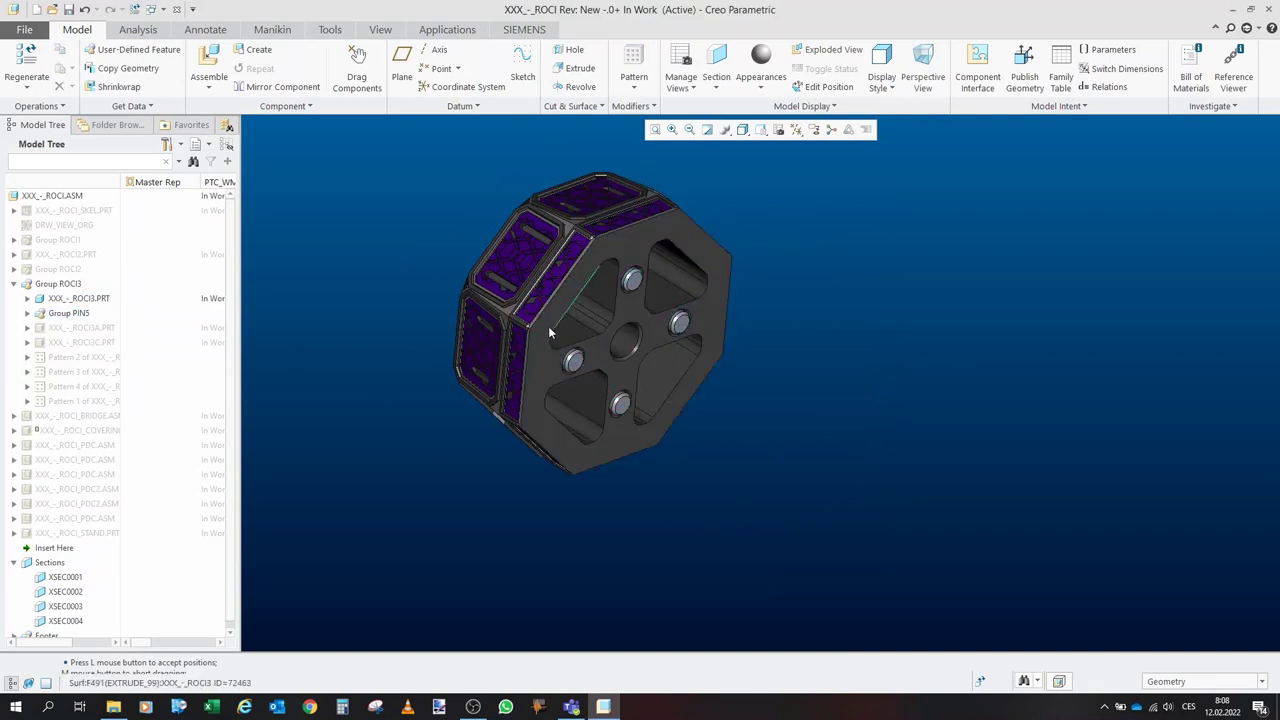
pyautogui.moveTo(549, 333); pyautogui.dragTo(339, 300, button='middle')
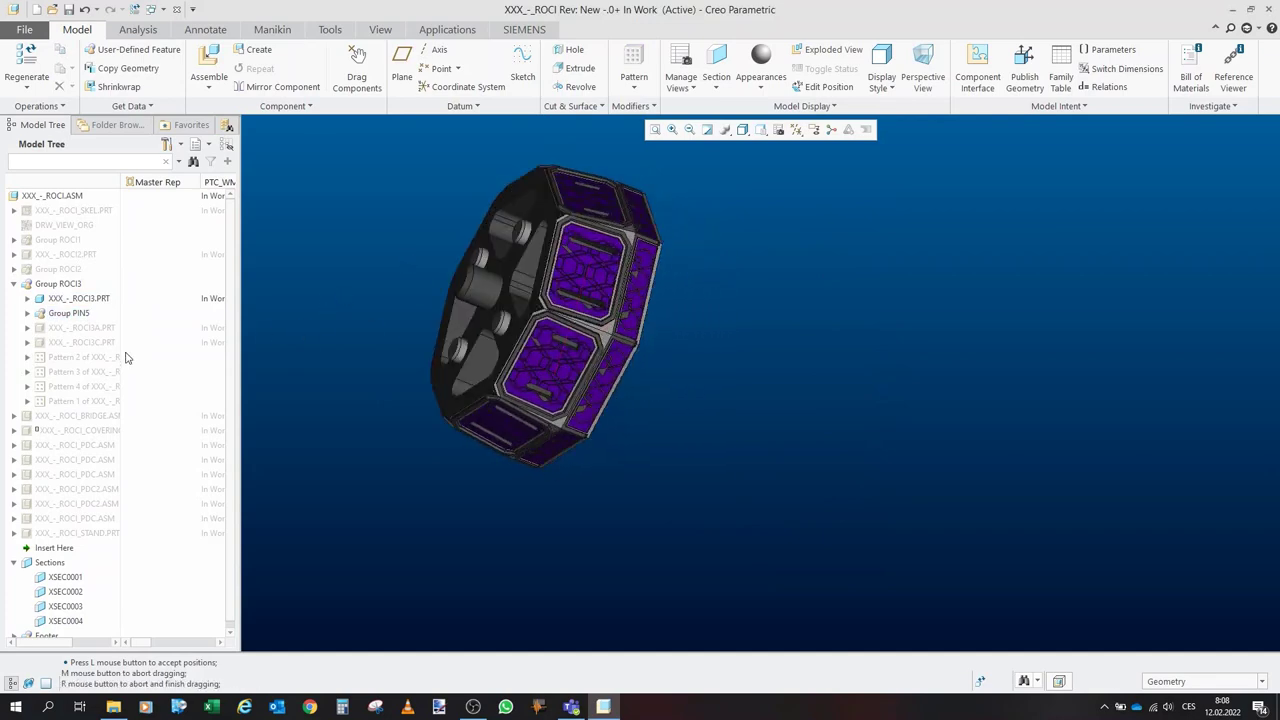
pyautogui.click(122, 287)
pyautogui.click(440, 495)
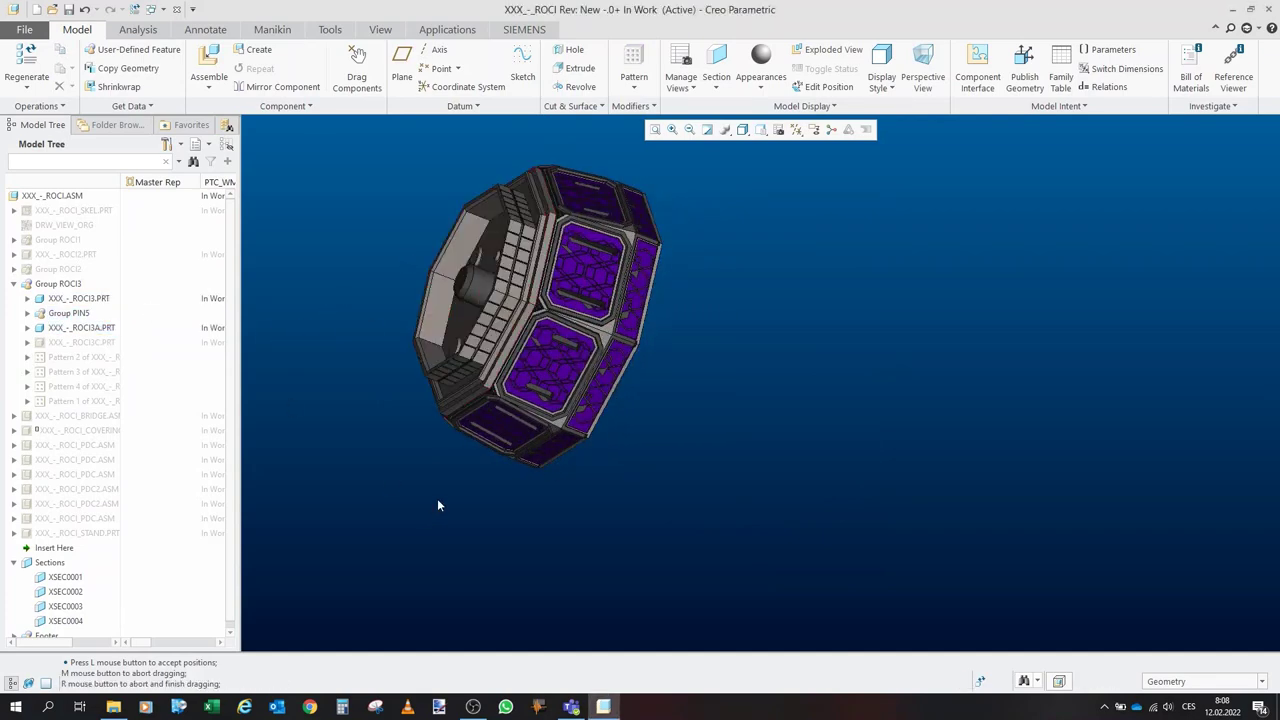
pyautogui.moveTo(553, 333); pyautogui.dragTo(582, 334, button='middle')
# Show the hidden engine nozzle XXX_-_ROCI3C.PRT at the rear of the octagonal body.
pyautogui.click(85, 348)
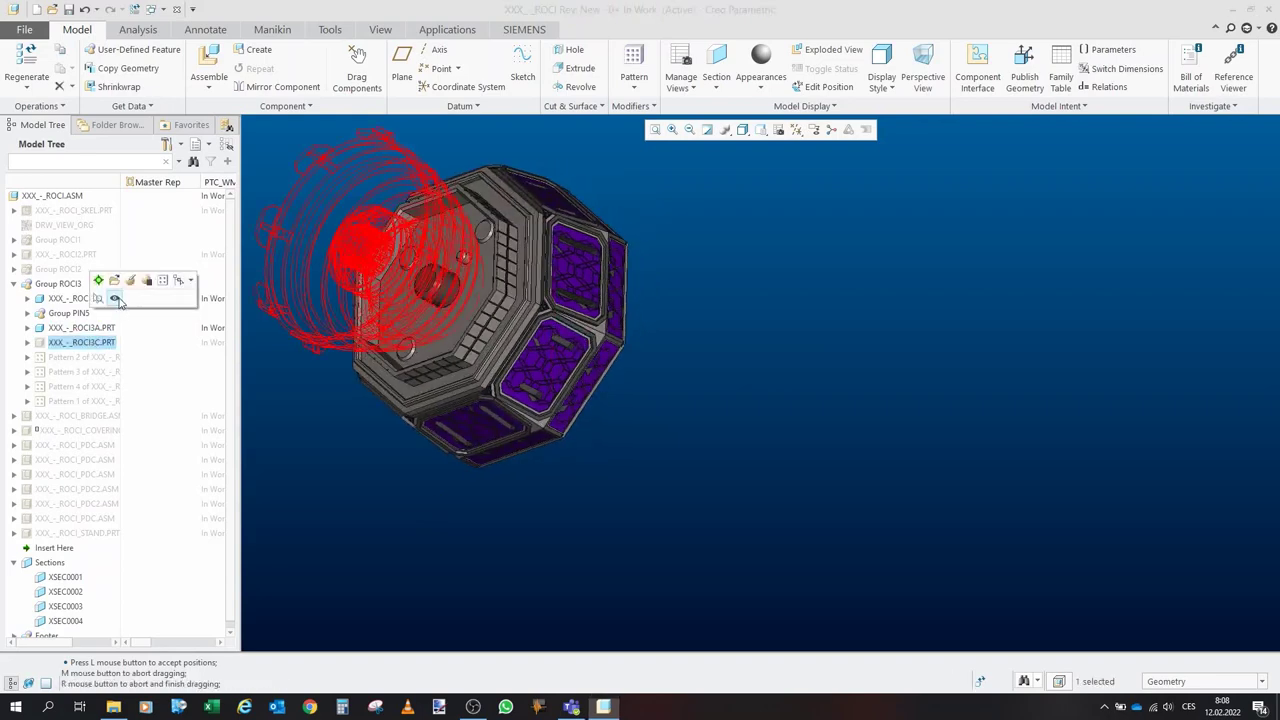
pyautogui.click(112, 280)
pyautogui.scroll(-4, 400, 345)
pyautogui.moveTo(449, 338); pyautogui.dragTo(395, 345, button='middle')
# Show the hidden Pattern 2 in Group ROCI3 to add the curved pipes around the engine nozzle.
pyautogui.click(92, 362)
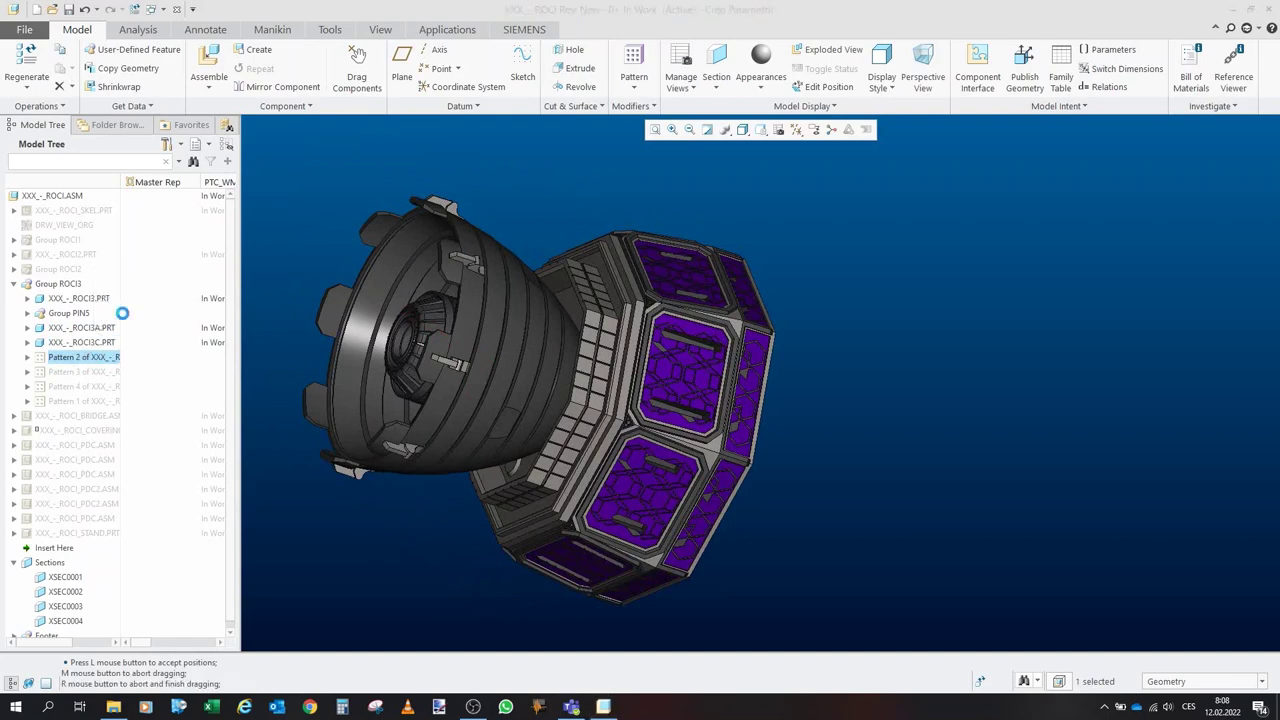
pyautogui.click(118, 315)
pyautogui.moveTo(592, 311); pyautogui.dragTo(599, 343, button='middle')
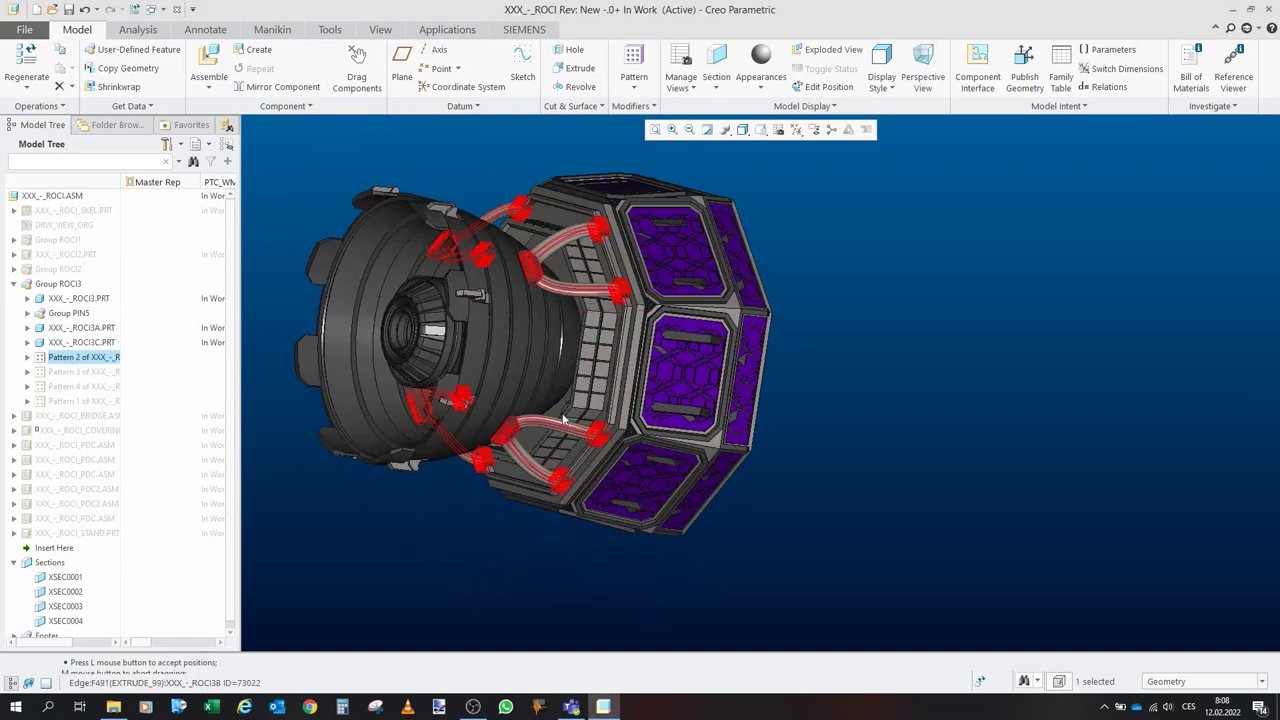
pyautogui.moveTo(560, 410); pyautogui.dragTo(420, 430, button='middle')
pyautogui.scroll(3, 600, 375)
pyautogui.click(371, 447)
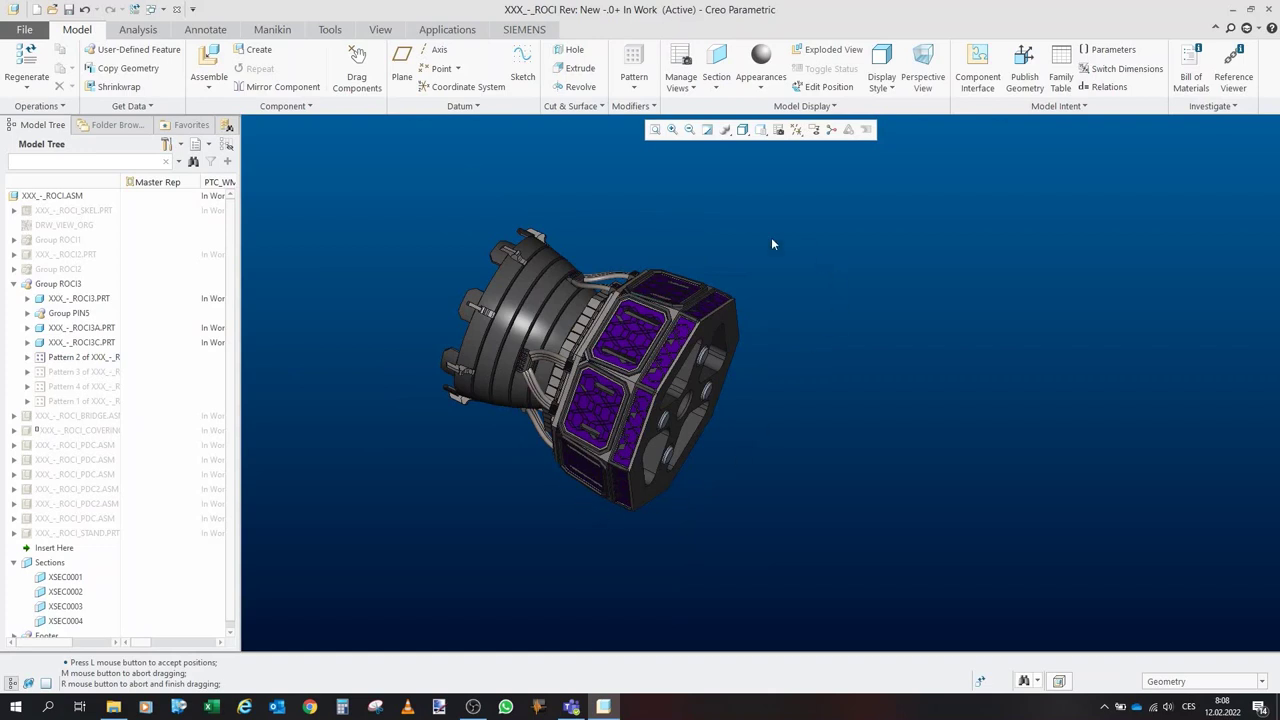
# Show the hidden Pattern 3 in Group ROCI3 to add the raised purple panels around the engine section.
pyautogui.click(95, 378)
pyautogui.click(118, 333)
pyautogui.click(459, 511)
pyautogui.moveTo(549, 385); pyautogui.dragTo(516, 376, button='middle')
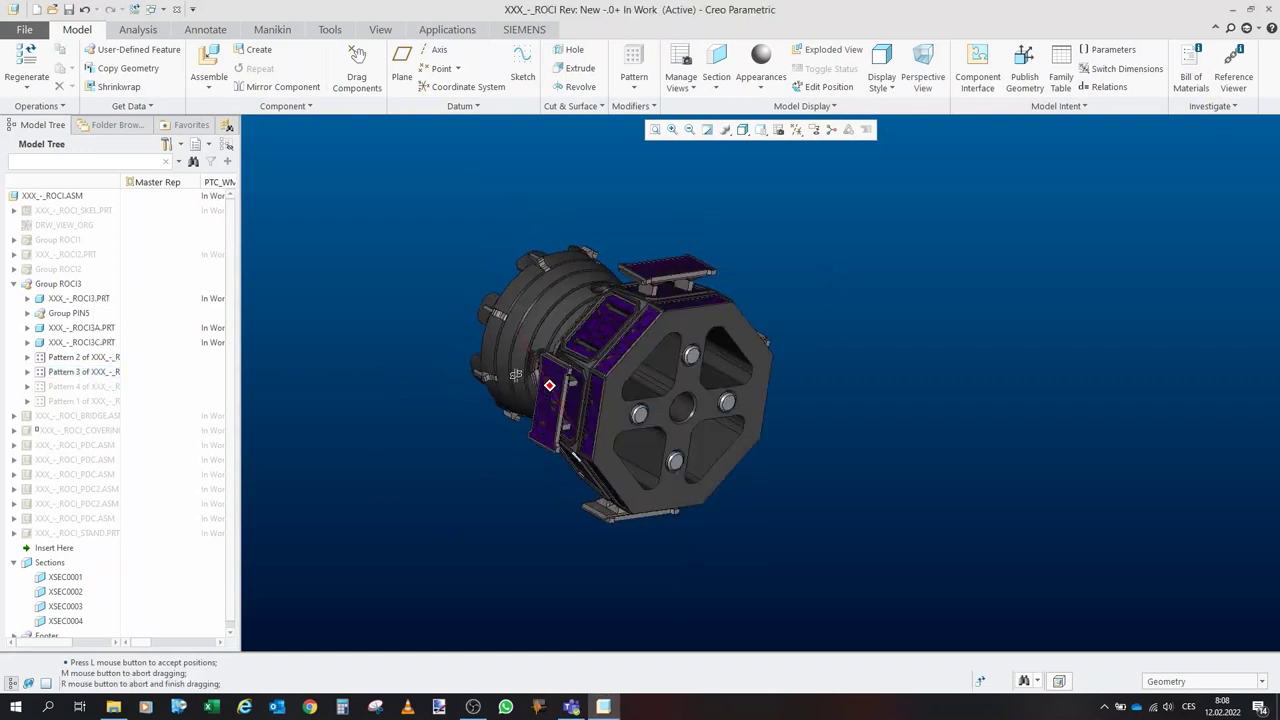
# Show the hidden Pattern 4 in Group ROCI3 to add the support frames between the purple panels.
pyautogui.click(95, 386)
pyautogui.click(638, 303)
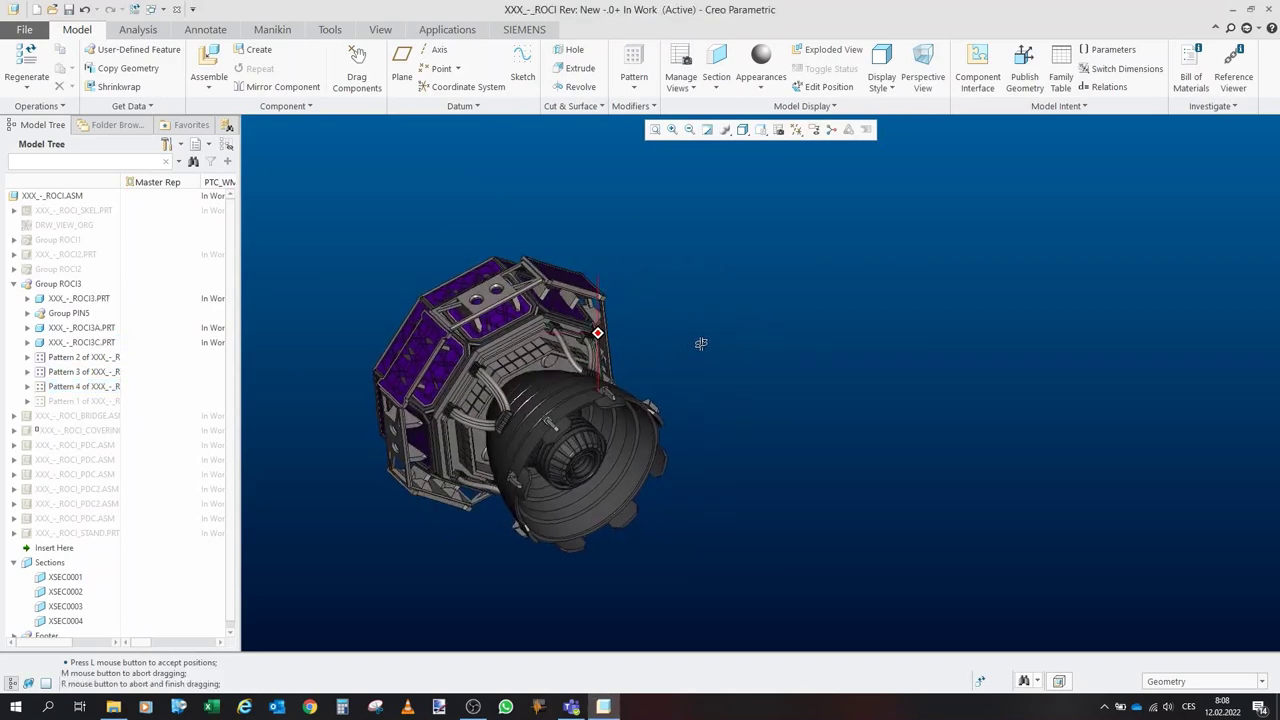
pyautogui.moveTo(700, 342); pyautogui.dragTo(598, 250, button='middle')
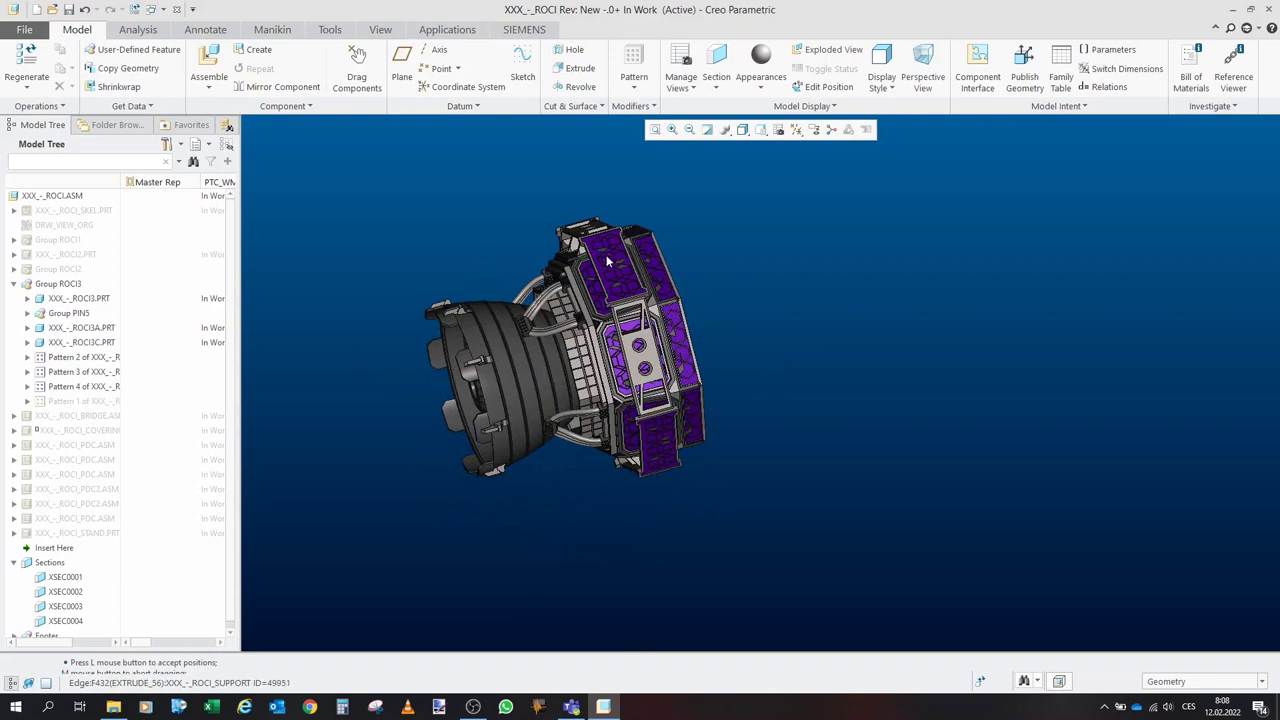
pyautogui.moveTo(586, 332); pyautogui.dragTo(616, 323, button='middle')
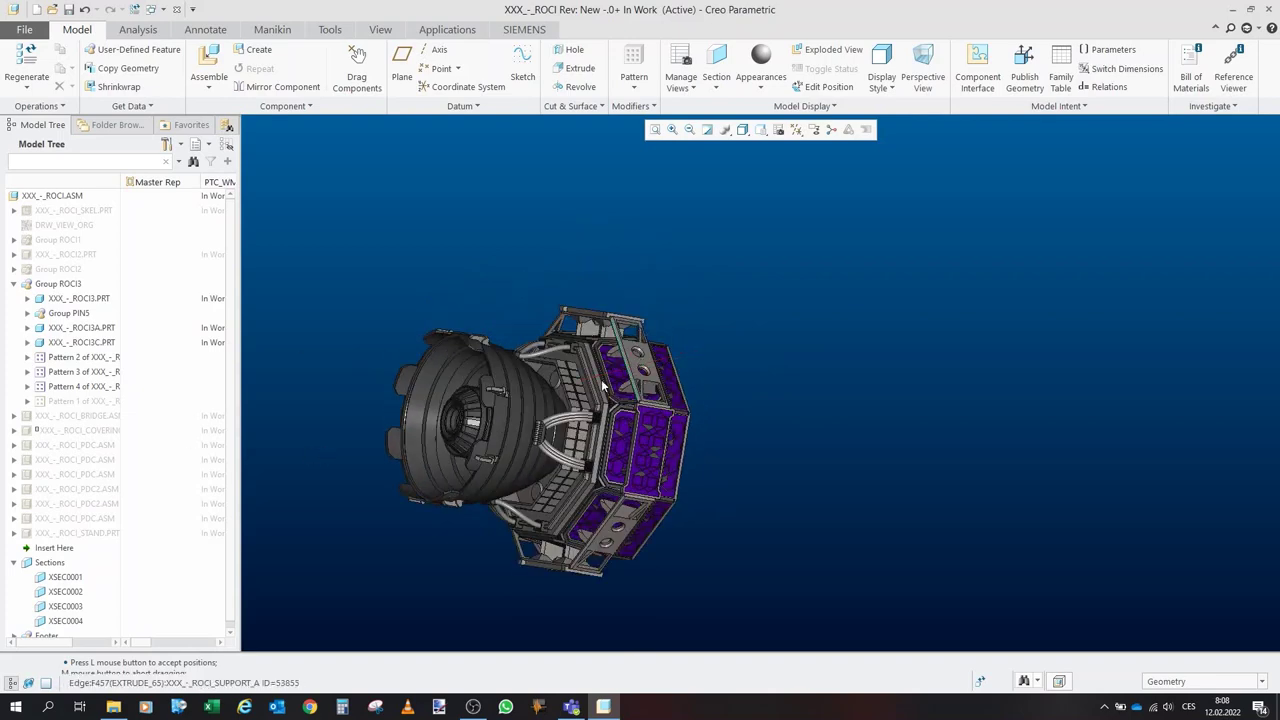
# Show the hidden Pattern 1 in Group ROCI3 to add the folding landing legs on the support frames.
pyautogui.click(95, 403)
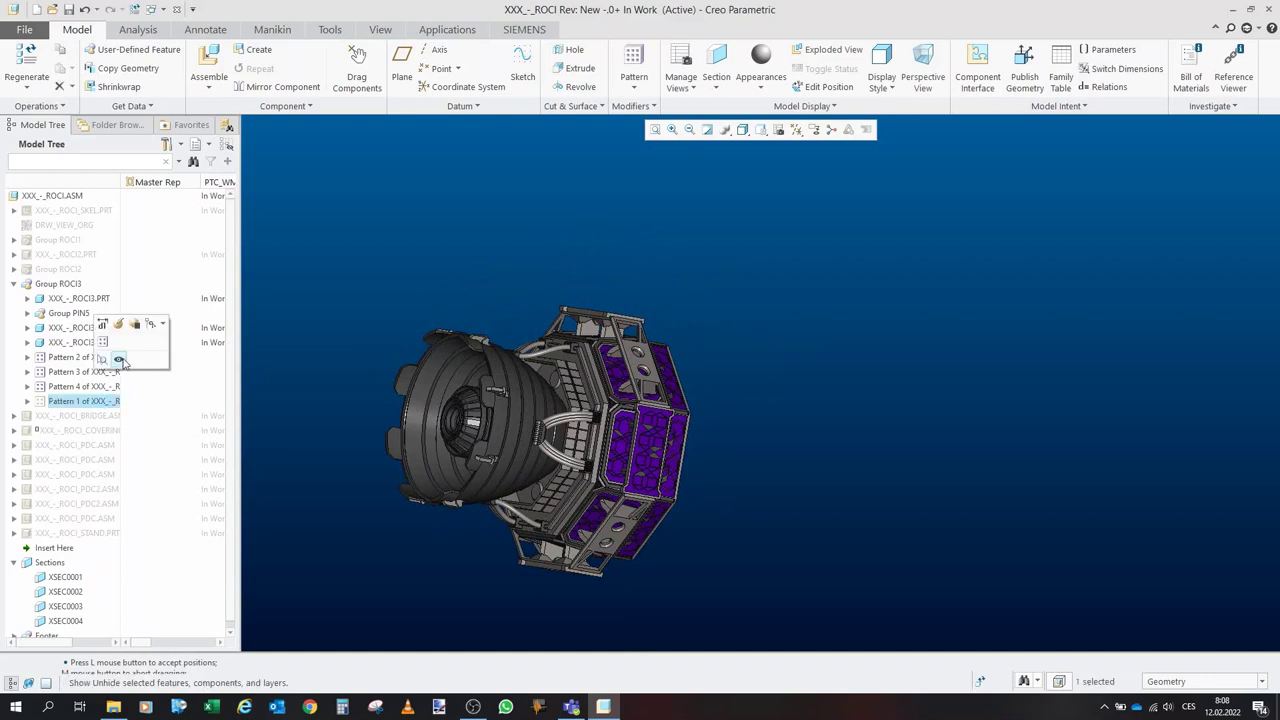
pyautogui.click(118, 361)
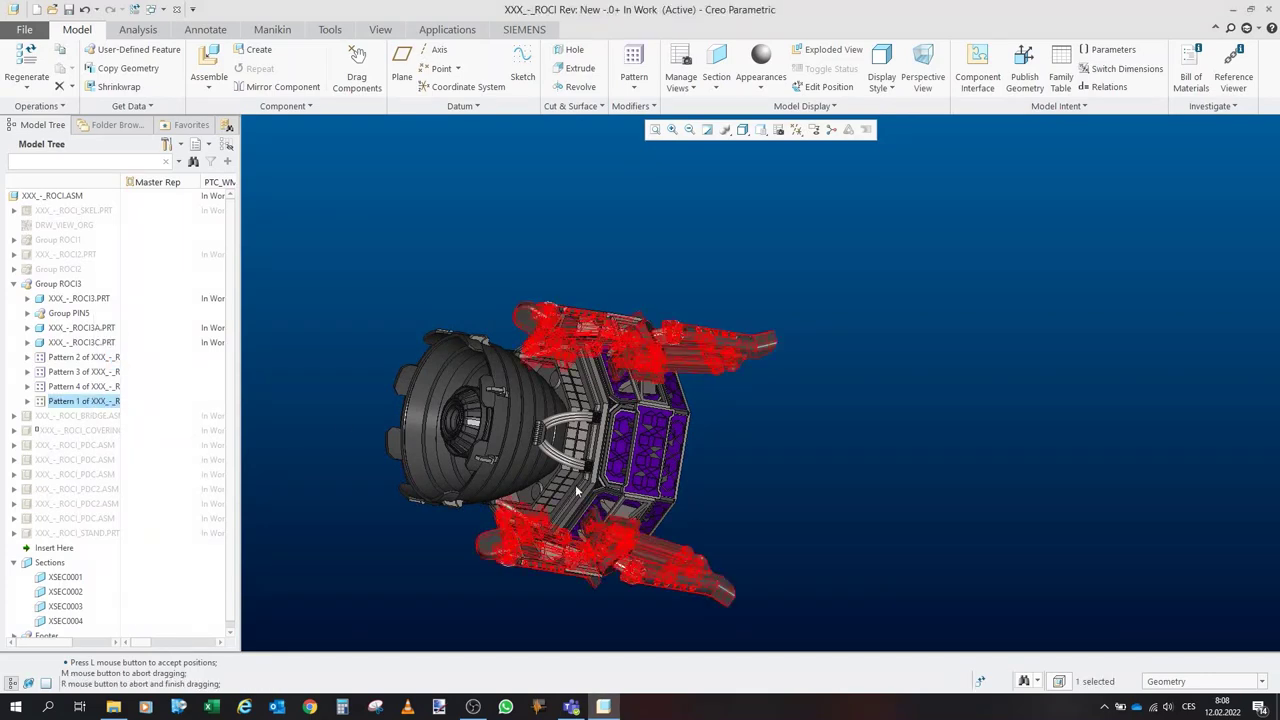
pyautogui.moveTo(590, 323); pyautogui.dragTo(585, 355, button='middle')
pyautogui.scroll(2, 585, 356)
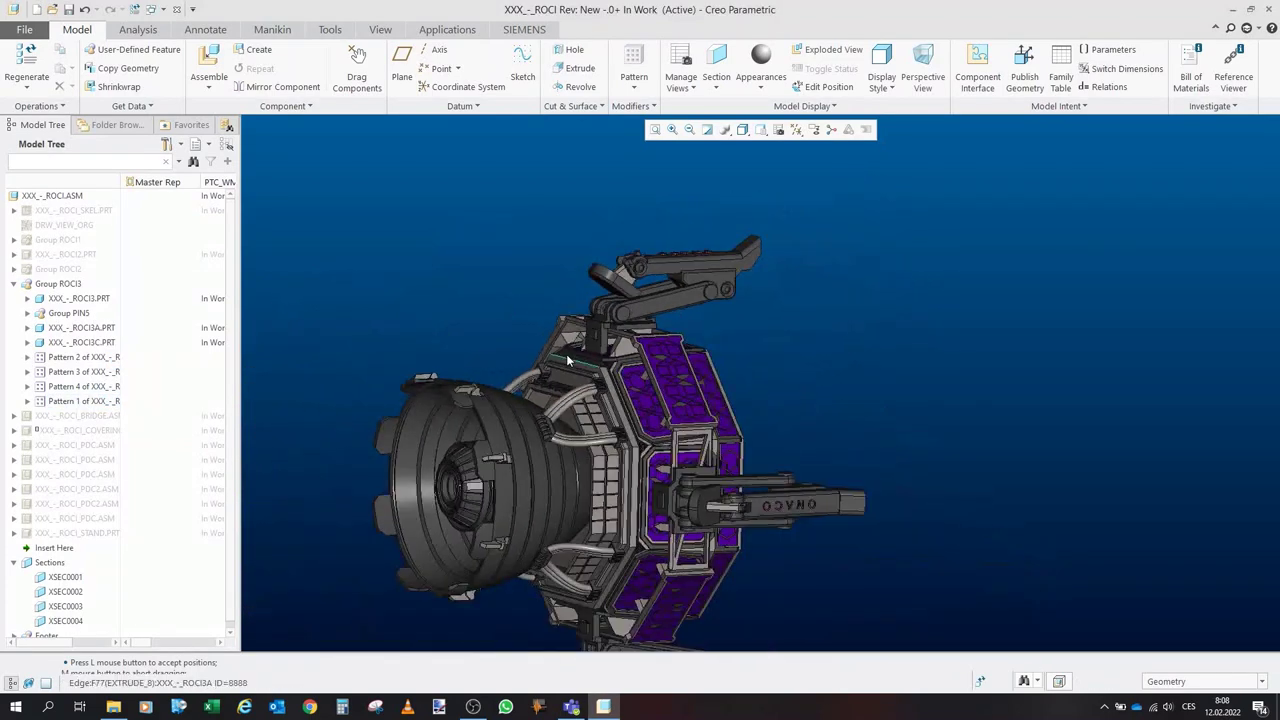
pyautogui.scroll(-3, 668, 290)
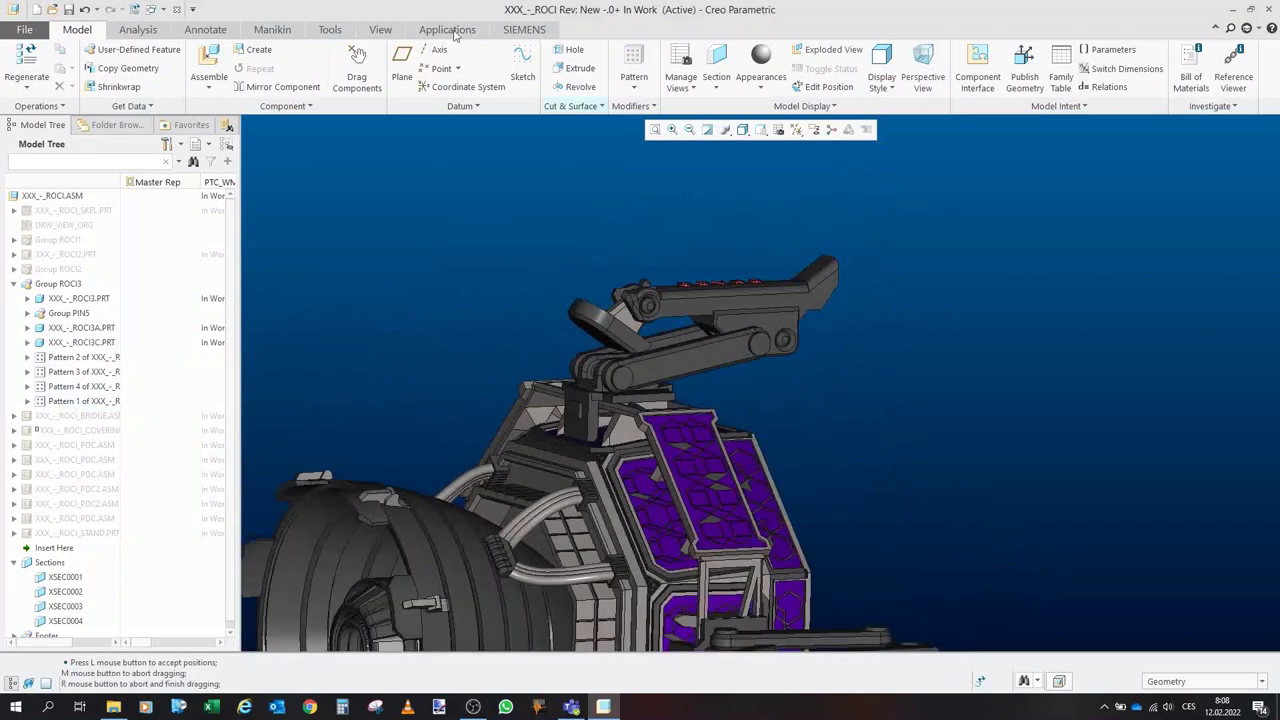
# Swing one landing leg's link through its range of motion twice using Drag Components, fold it back and finish dragging.
pyautogui.scroll(-2, 732, 346)
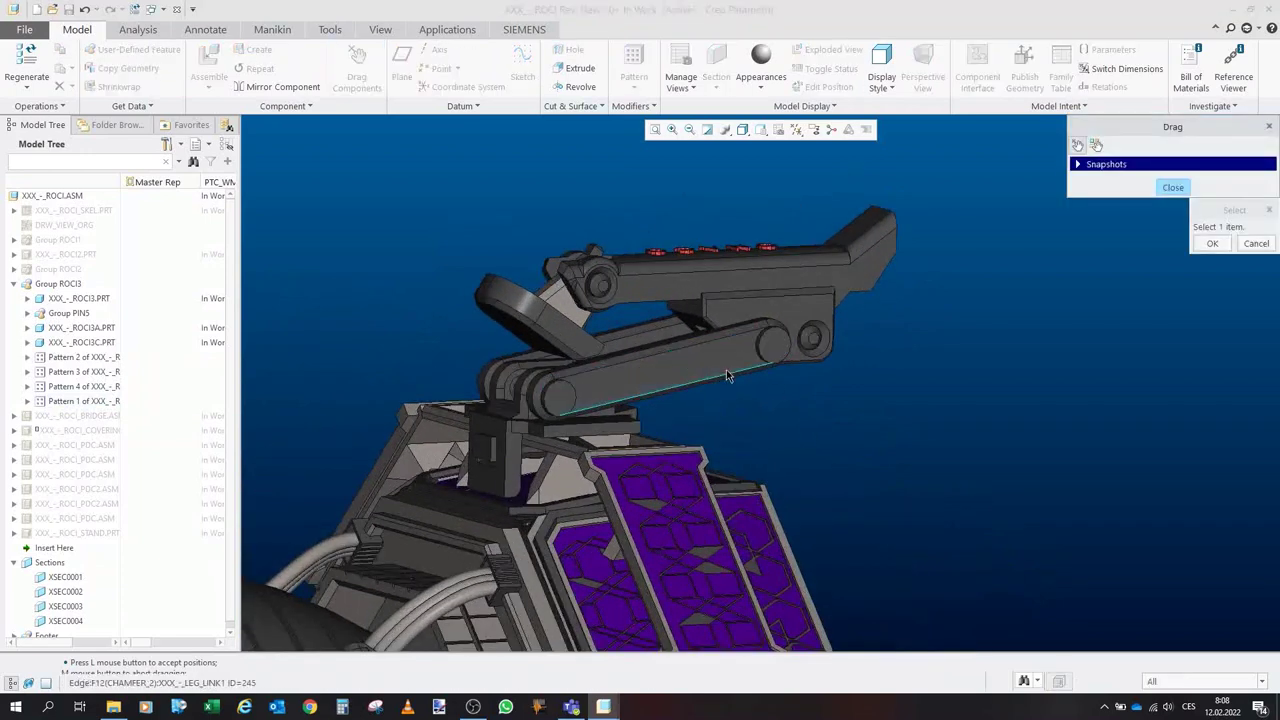
pyautogui.click(728, 371)
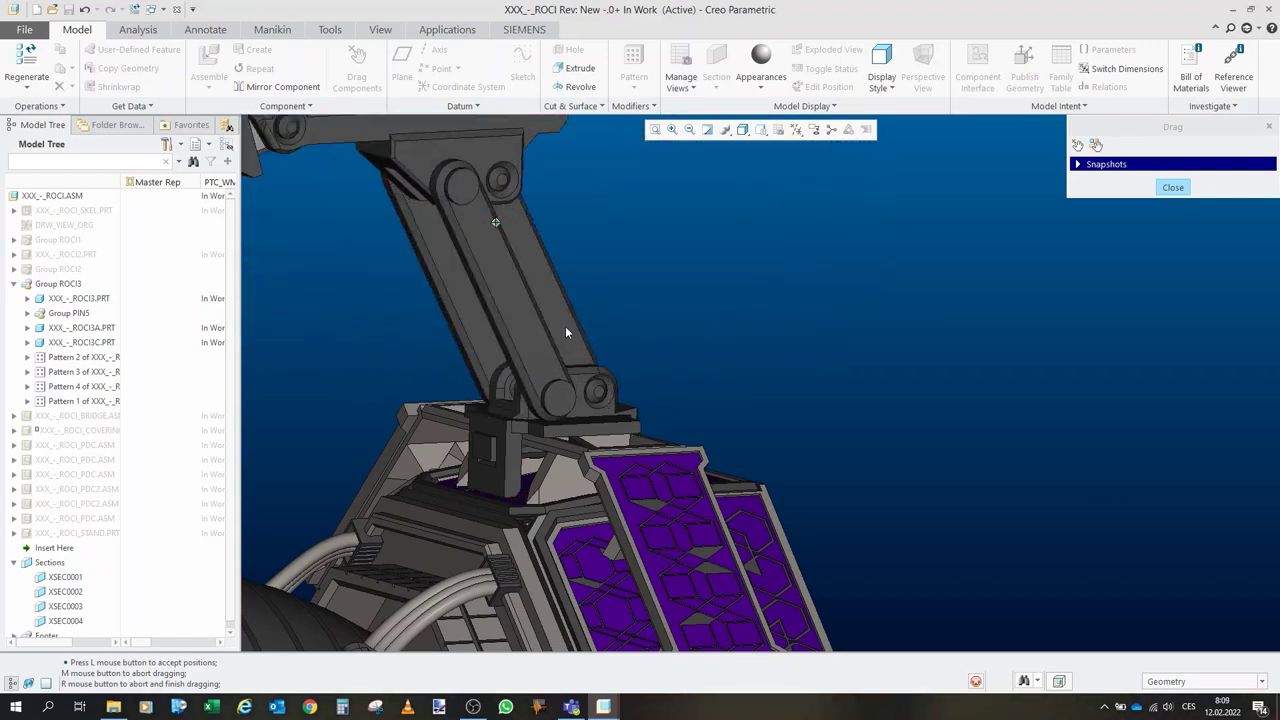
pyautogui.click(628, 440)
pyautogui.moveTo(620, 330); pyautogui.dragTo(685, 362, button='middle')
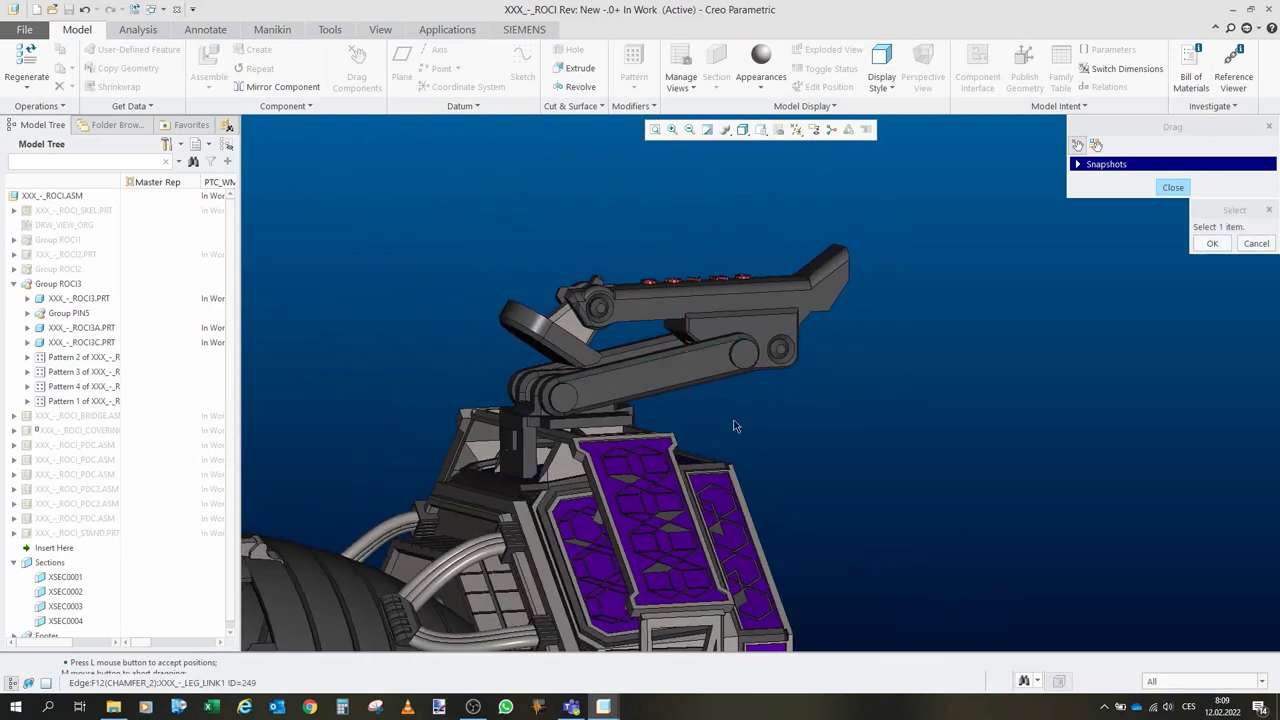
pyautogui.click(723, 387)
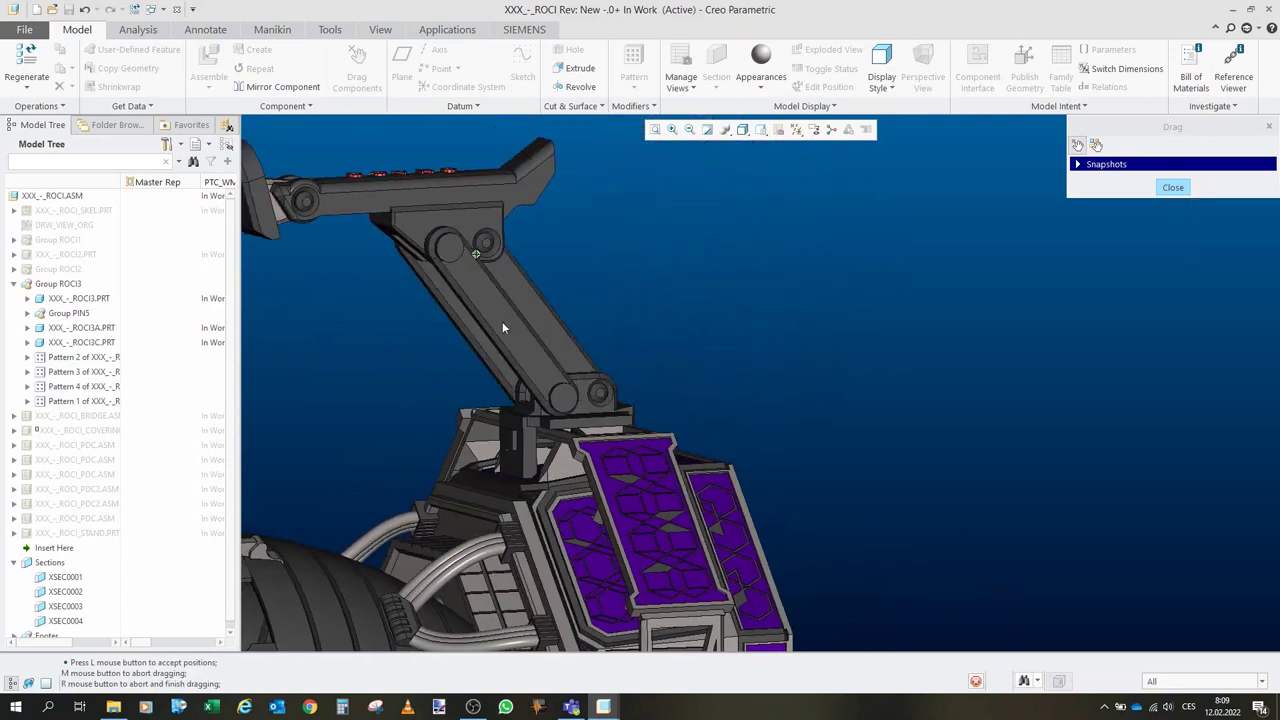
pyautogui.click(722, 457)
pyautogui.scroll(5, 720, 455)
pyautogui.moveTo(617, 394); pyautogui.dragTo(611, 415, button='middle')
pyautogui.middleClick(365, 276)
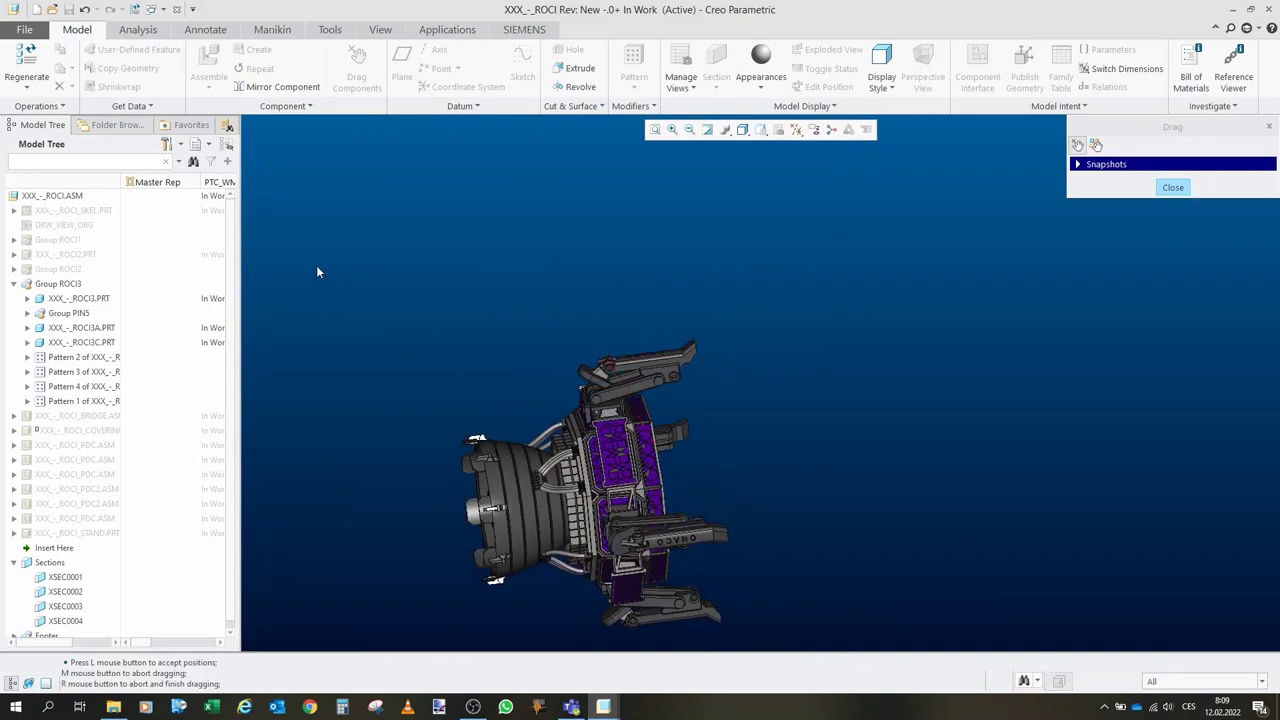
pyautogui.middleClick(326, 276)
pyautogui.scroll(1, 326, 276)
# Collapse Group ROCI3 and show the hidden Groups ROCI1 and ROCI2 to restore the ship's front and middle sections.
pyautogui.click(14, 284)
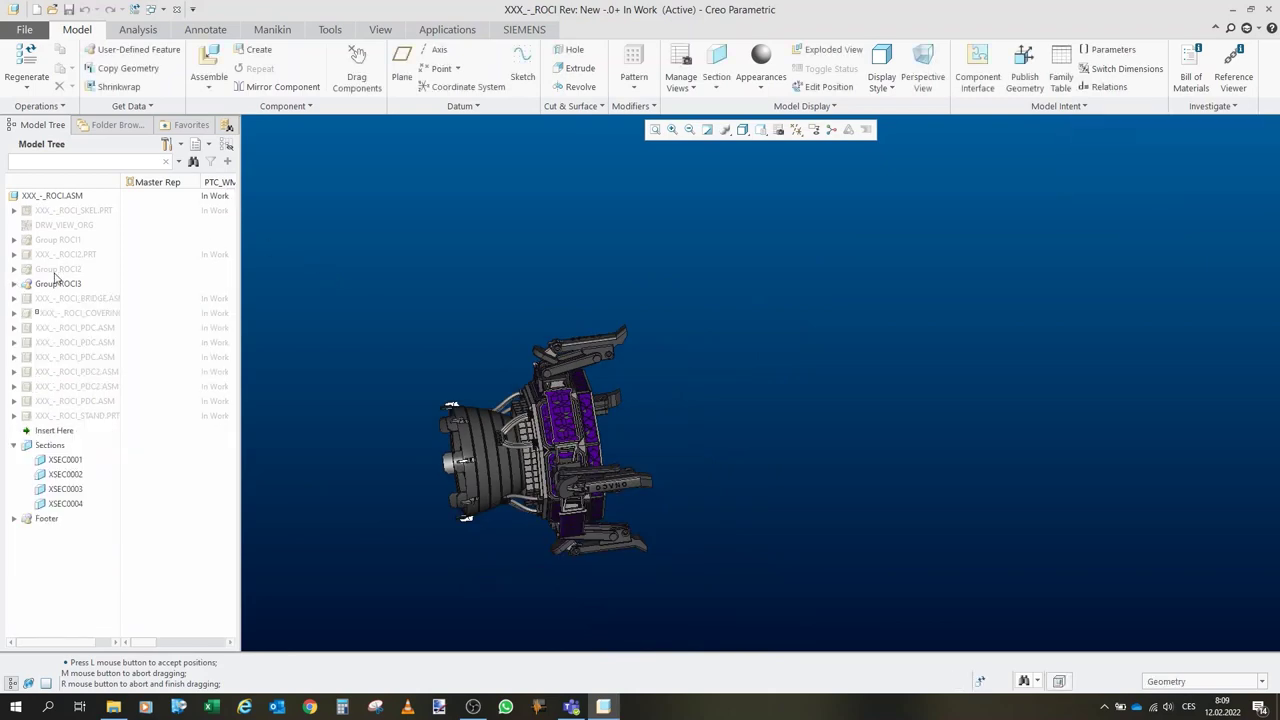
pyautogui.click(57, 270)
pyautogui.keyDown('ctrl'); pyautogui.click(45, 240); pyautogui.keyUp('ctrl')
pyautogui.click(341, 268)
pyautogui.moveTo(673, 460); pyautogui.dragTo(652, 538, button='middle')
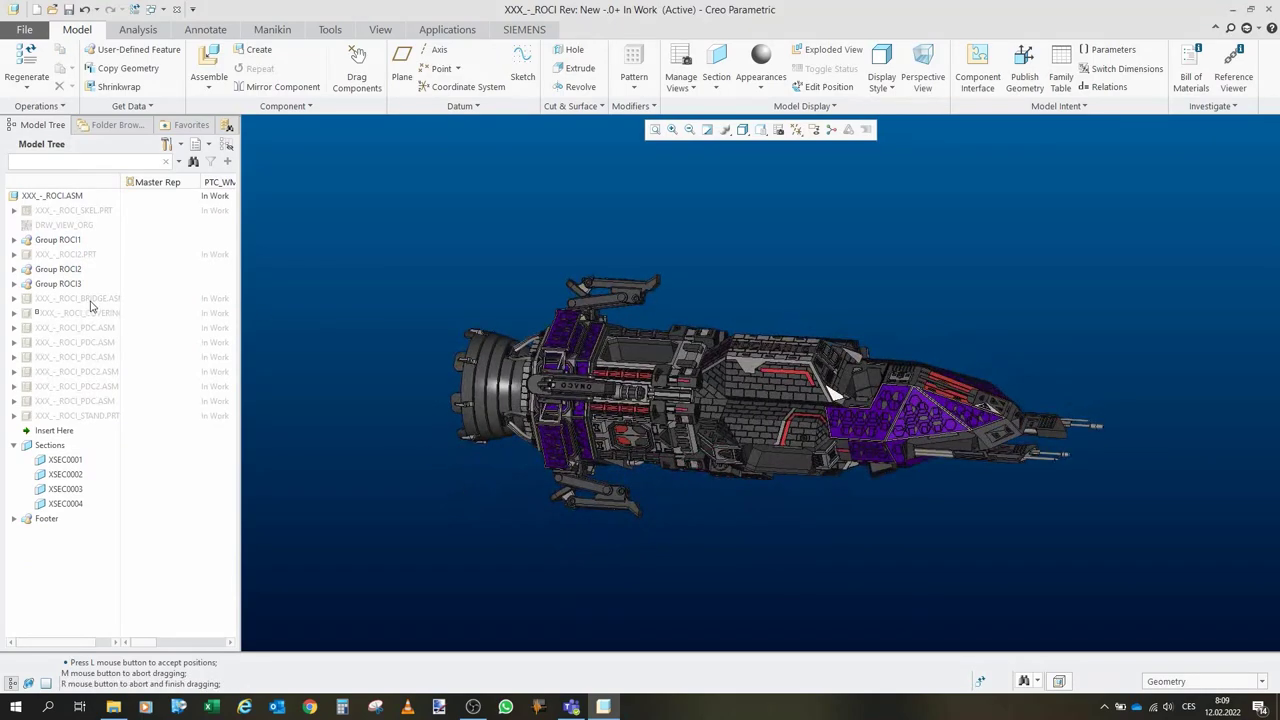
# Show the hidden subassembly XXX_-_ROCI_BRIDGE.ASM in the octagonal recess behind the ship's nose.
pyautogui.moveTo(811, 392); pyautogui.dragTo(833, 358, button='middle')
pyautogui.scroll(-5, 832, 366)
pyautogui.scroll(-5, 832, 367)
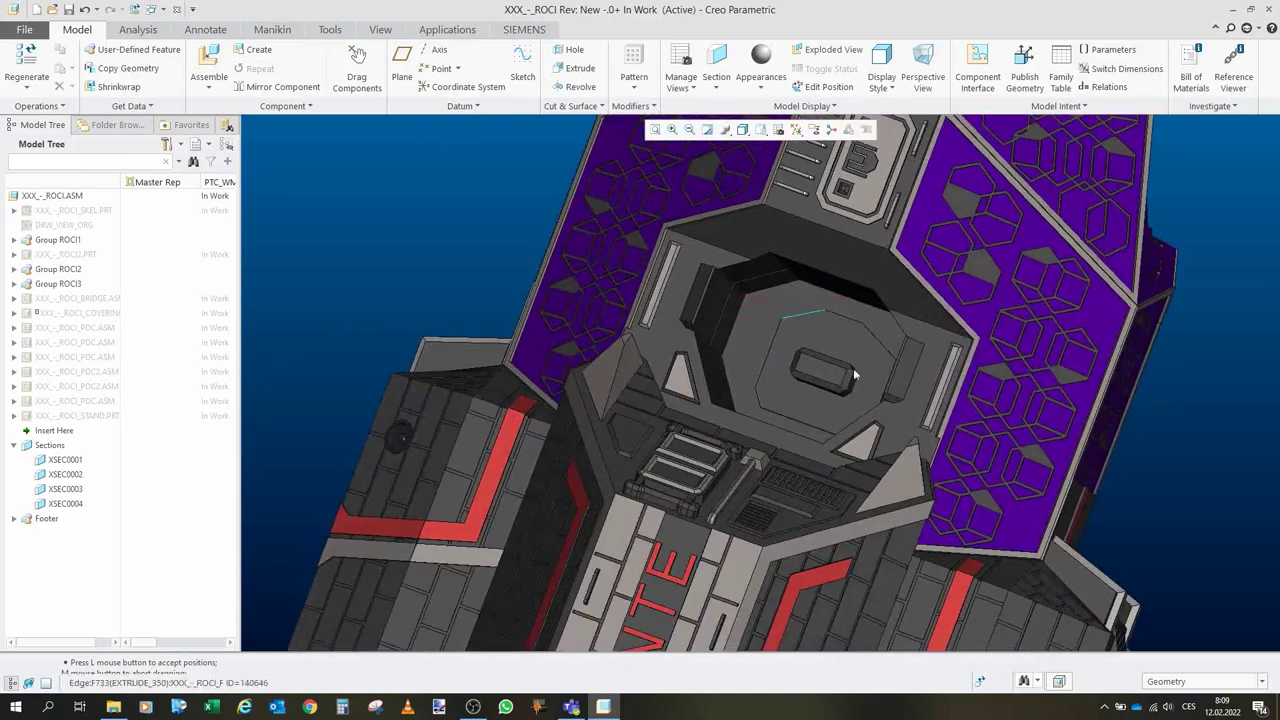
pyautogui.click(96, 304)
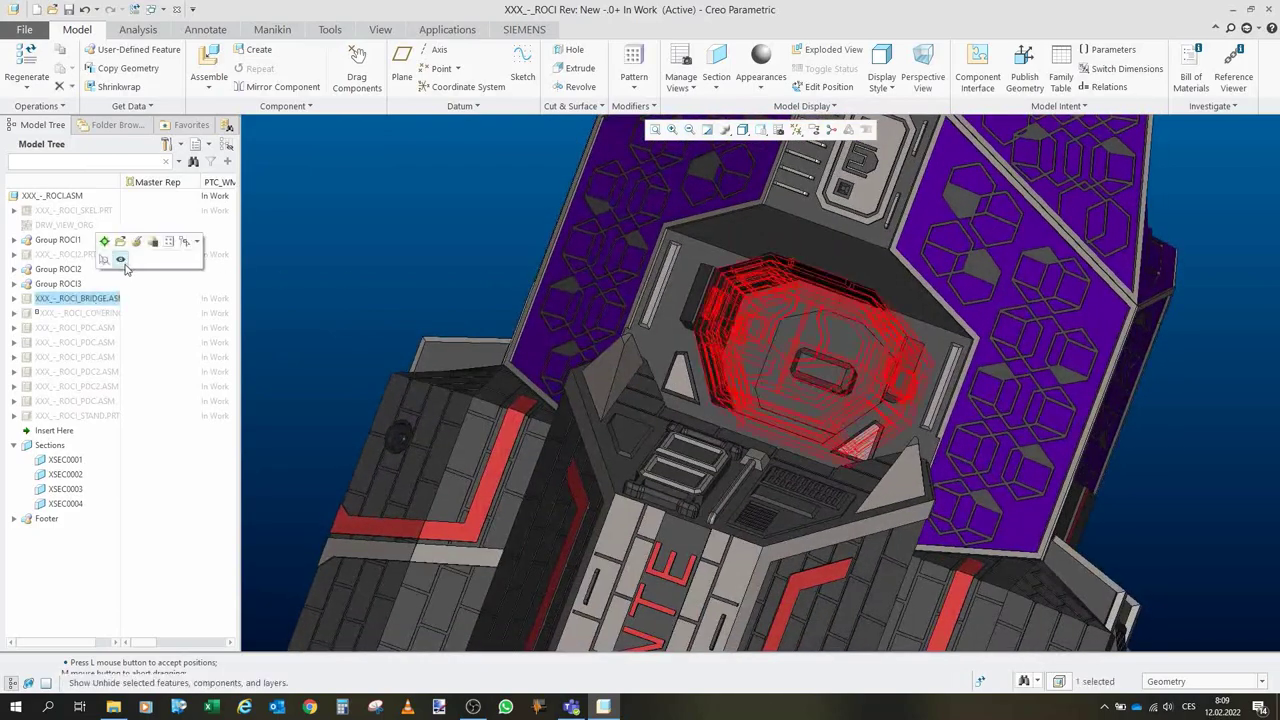
pyautogui.click(122, 252)
pyautogui.scroll(2, 818, 324)
pyautogui.moveTo(823, 329)
pyautogui.mouseDown(button='middle')
pyautogui.moveTo(818, 384)
pyautogui.moveTo(817, 326)
pyautogui.mouseUp(button='middle')
# Try to pull the bridge out of its recess using Drag Components, then end the drag.
pyautogui.click(94, 303)
pyautogui.click(523, 231)
pyautogui.moveTo(523, 232); pyautogui.dragTo(462, 266, button='middle')
pyautogui.click(359, 69)
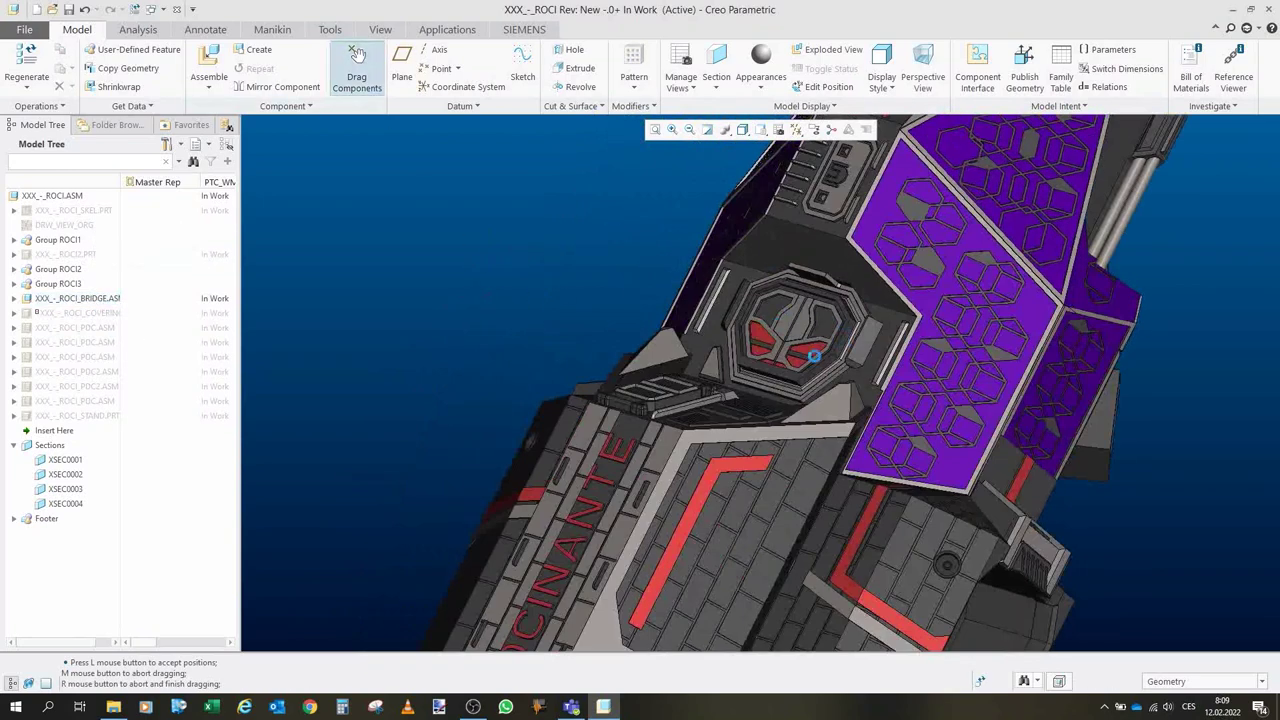
pyautogui.click(357, 60)
pyautogui.click(800, 288)
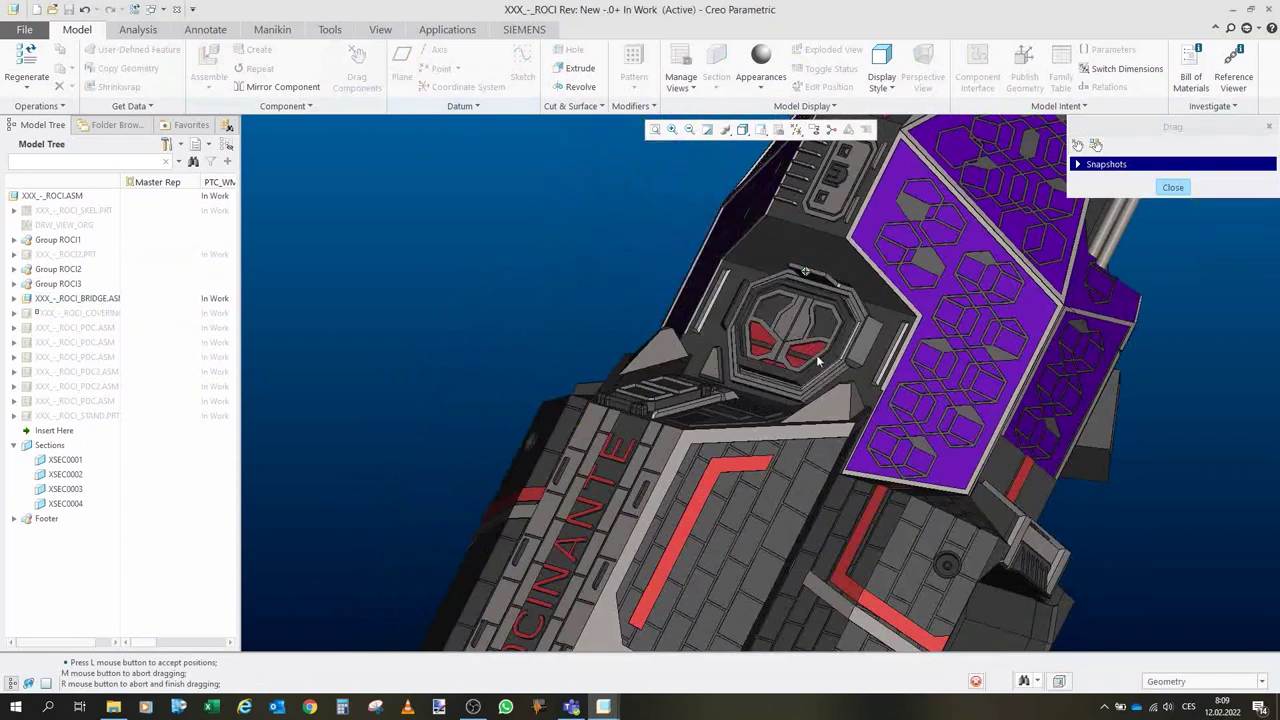
pyautogui.scroll(1, 653, 229)
pyautogui.middleClick(653, 229)
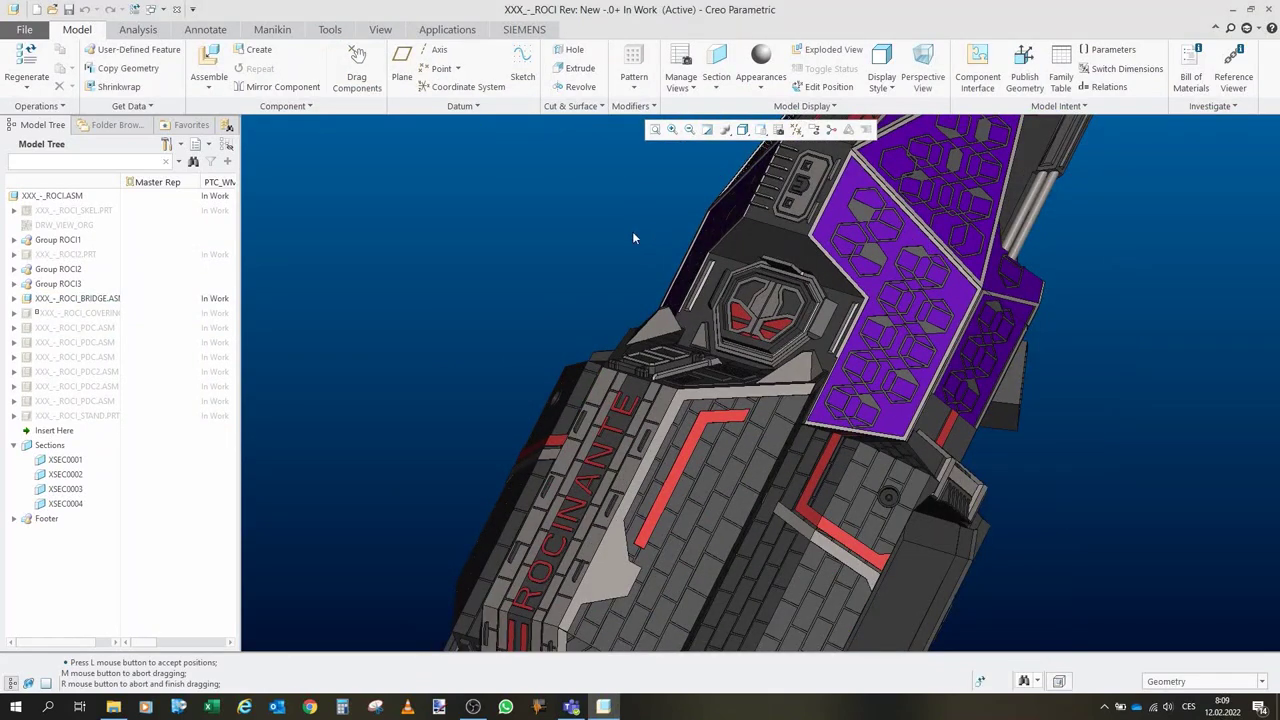
# Open XXX_-_ROCI_BRIDGE.ASM in its own window using the Master Rep representation.
pyautogui.click(80, 297)
pyautogui.click(96, 252)
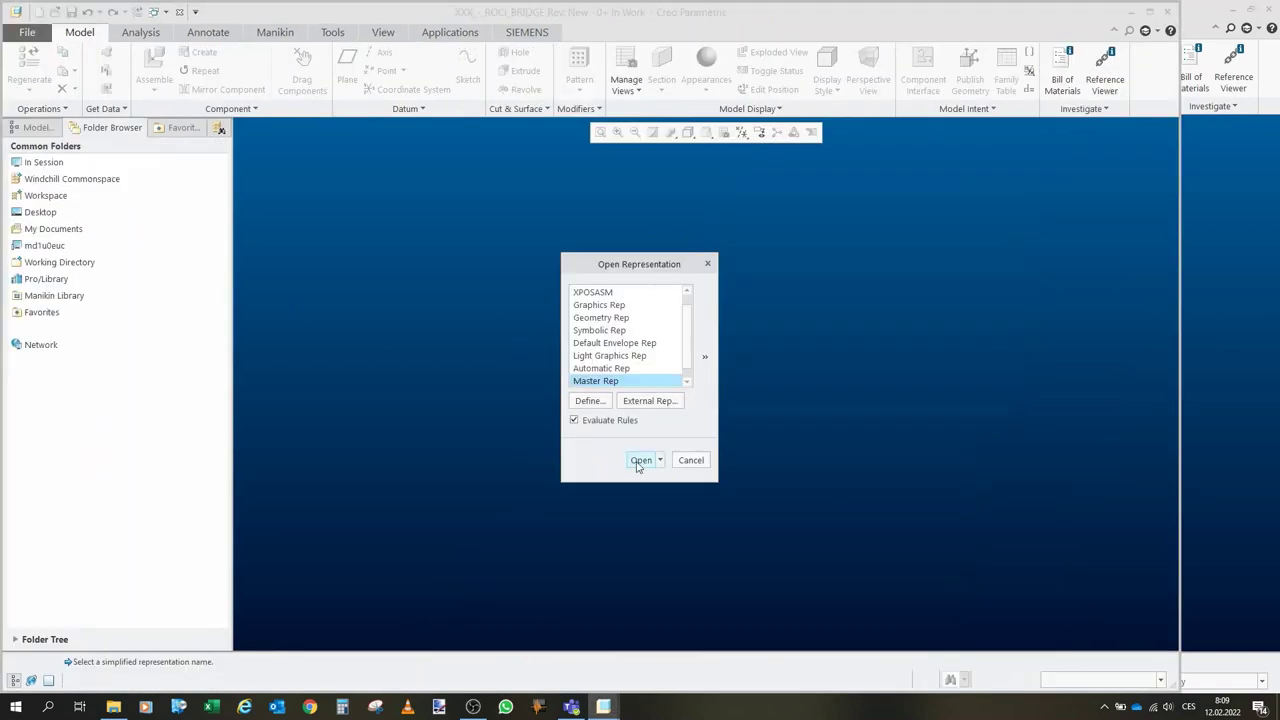
pyautogui.click(641, 460)
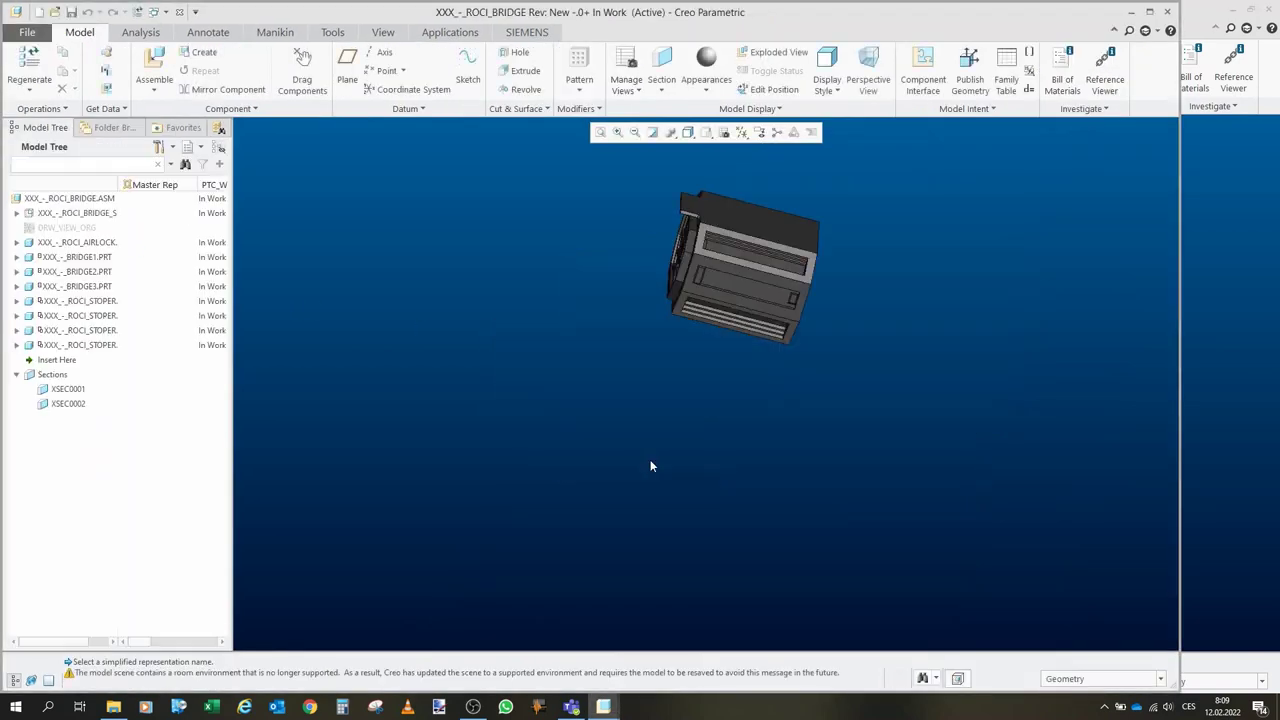
pyautogui.scroll(-2, 715, 252)
pyautogui.moveTo(720, 260); pyautogui.dragTo(750, 303, button='middle')
pyautogui.scroll(2, 750, 305)
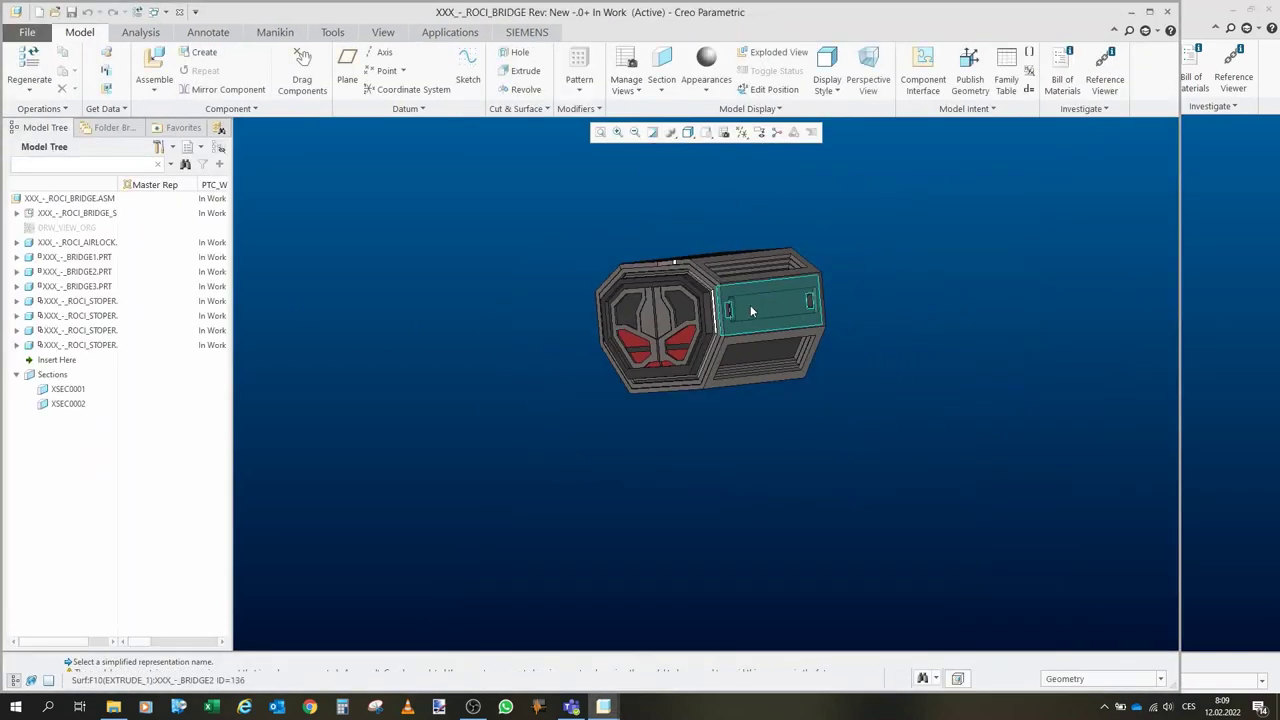
# Pull the bridge's outermost frame outward with Drag Components to fully extend its telescoping sections, then finish dragging.
pyautogui.click(303, 60)
pyautogui.moveTo(822, 338); pyautogui.dragTo(794, 326, button='middle')
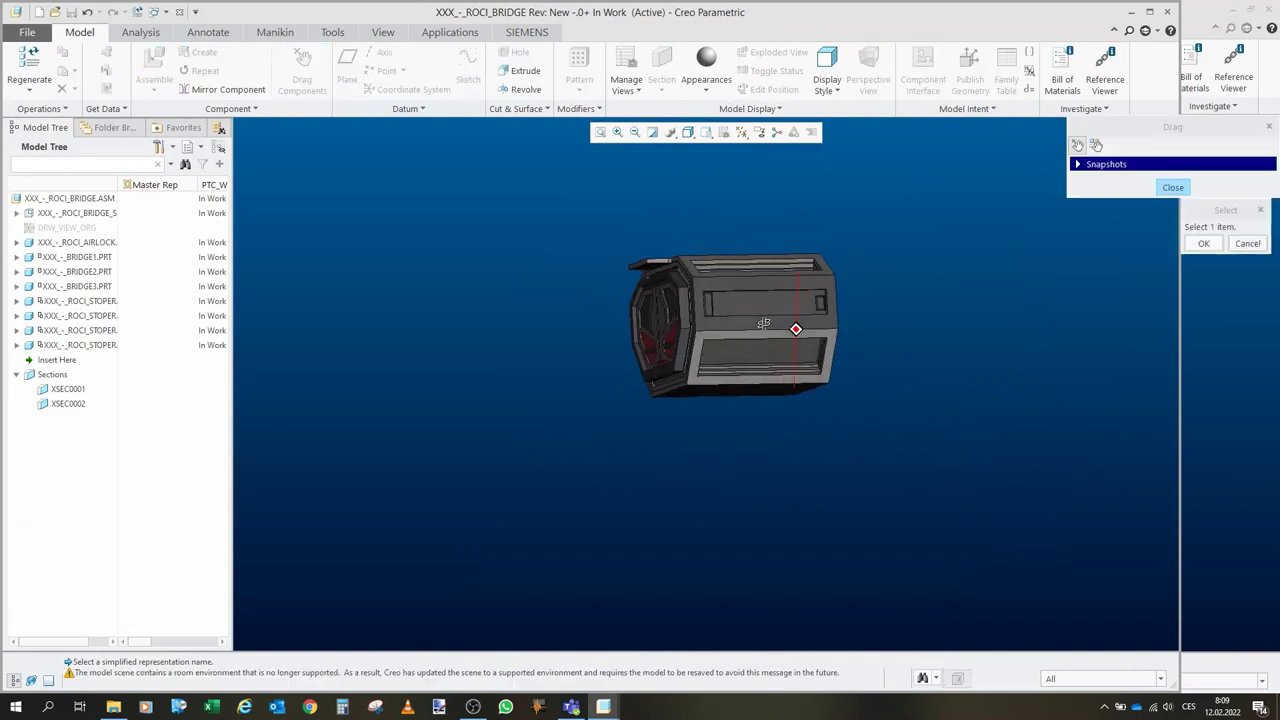
pyautogui.click(640, 264)
pyautogui.click(275, 304)
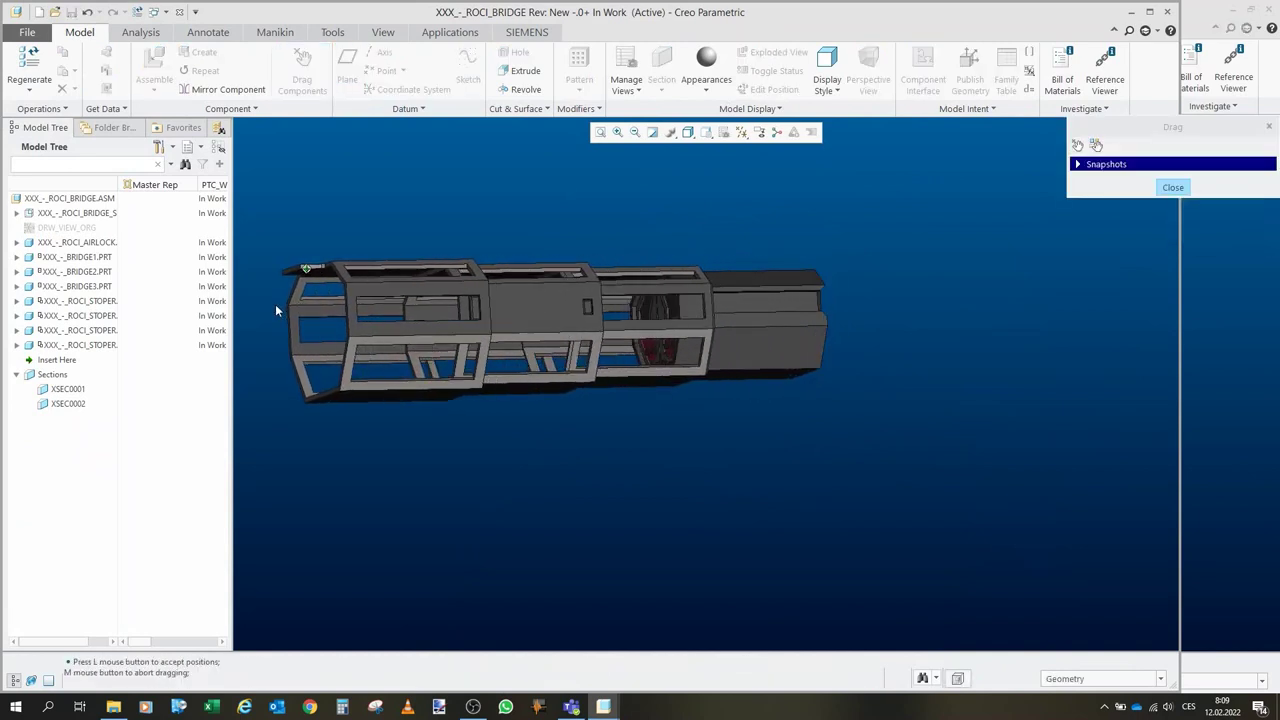
pyautogui.middleClick(585, 522)
# Examine the extended bridge's nested frames and the stoppers in their side slots from several angles.
pyautogui.scroll(2, 515, 327)
pyautogui.scroll(-2, 466, 303)
pyautogui.scroll(5, 465, 296)
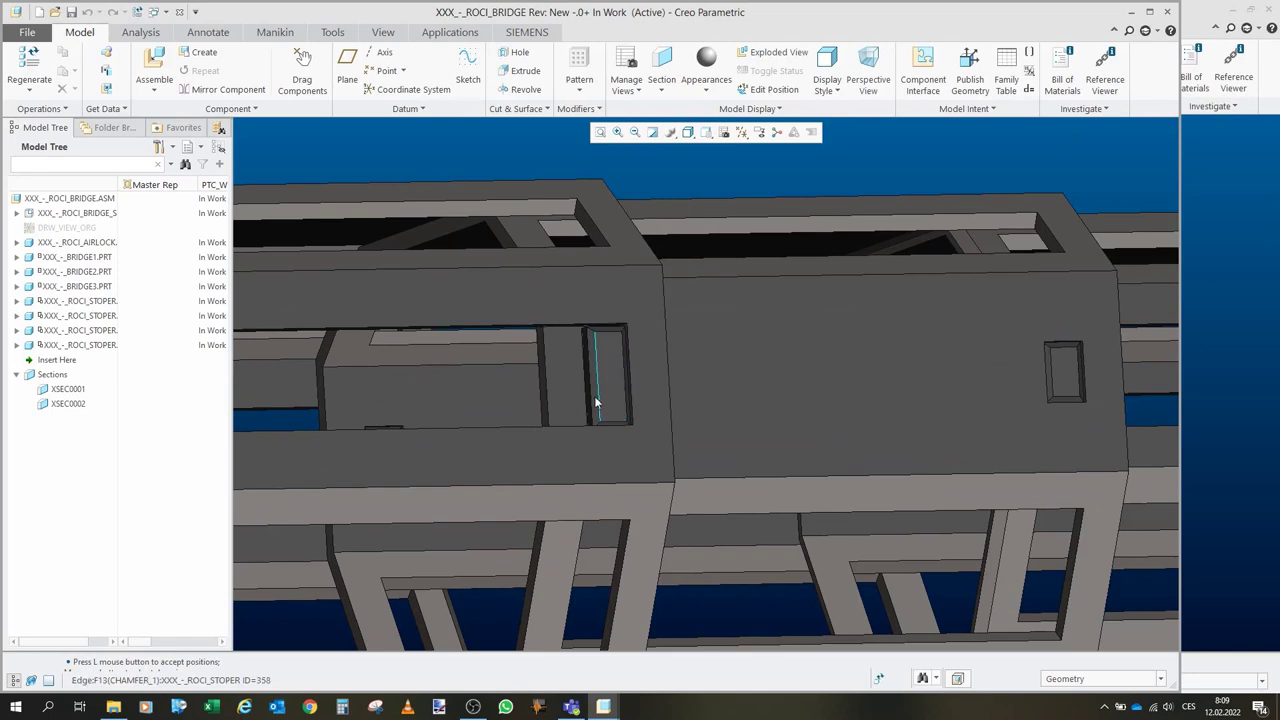
pyautogui.moveTo(597, 357); pyautogui.dragTo(614, 349, button='middle')
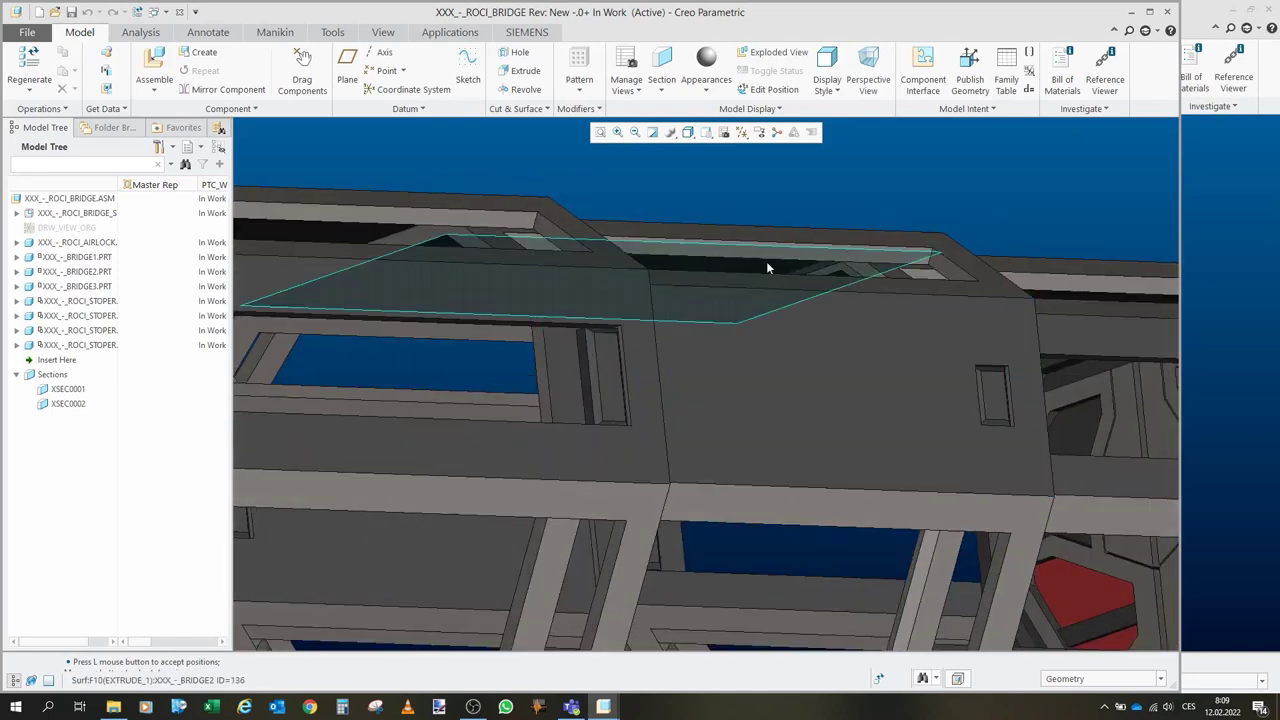
pyautogui.scroll(-5, 780, 388)
pyautogui.scroll(6, 701, 336)
pyautogui.scroll(-2, 706, 393)
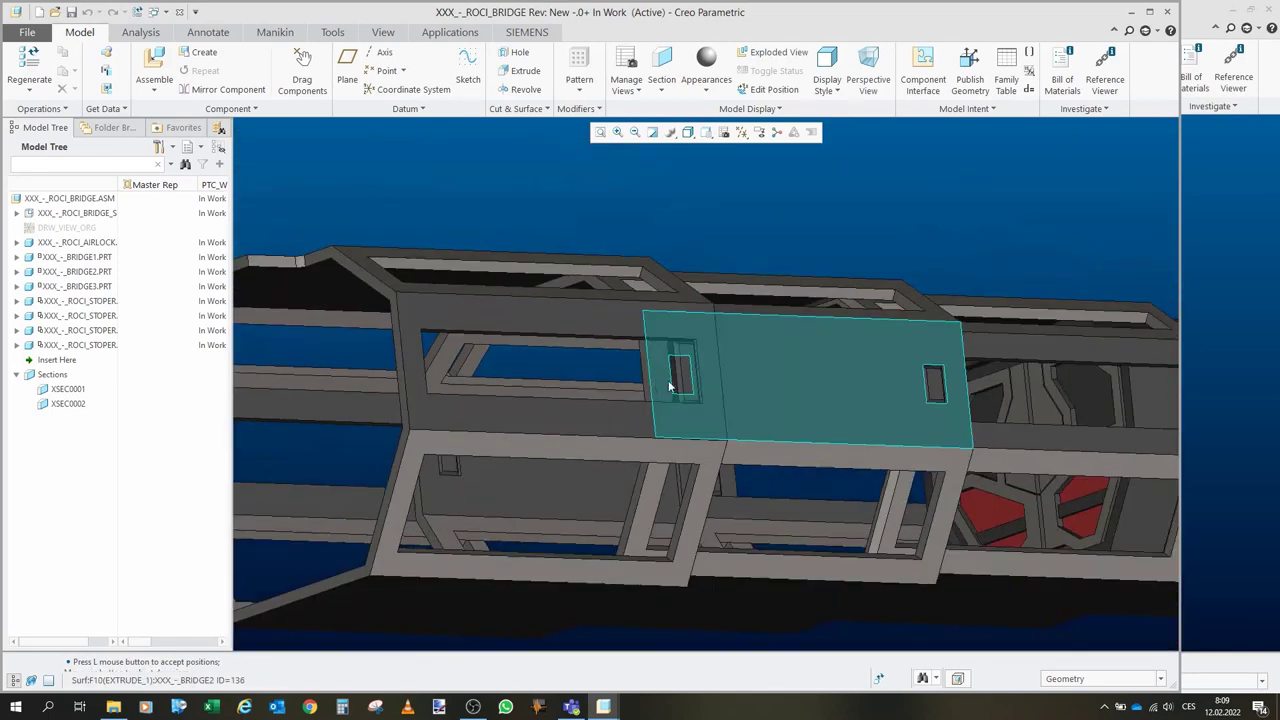
pyautogui.scroll(3, 953, 383)
pyautogui.moveTo(948, 378); pyautogui.dragTo(929, 398, button='middle')
pyautogui.moveTo(908, 327); pyautogui.dragTo(908, 342, button='middle')
pyautogui.scroll(-2, 892, 403)
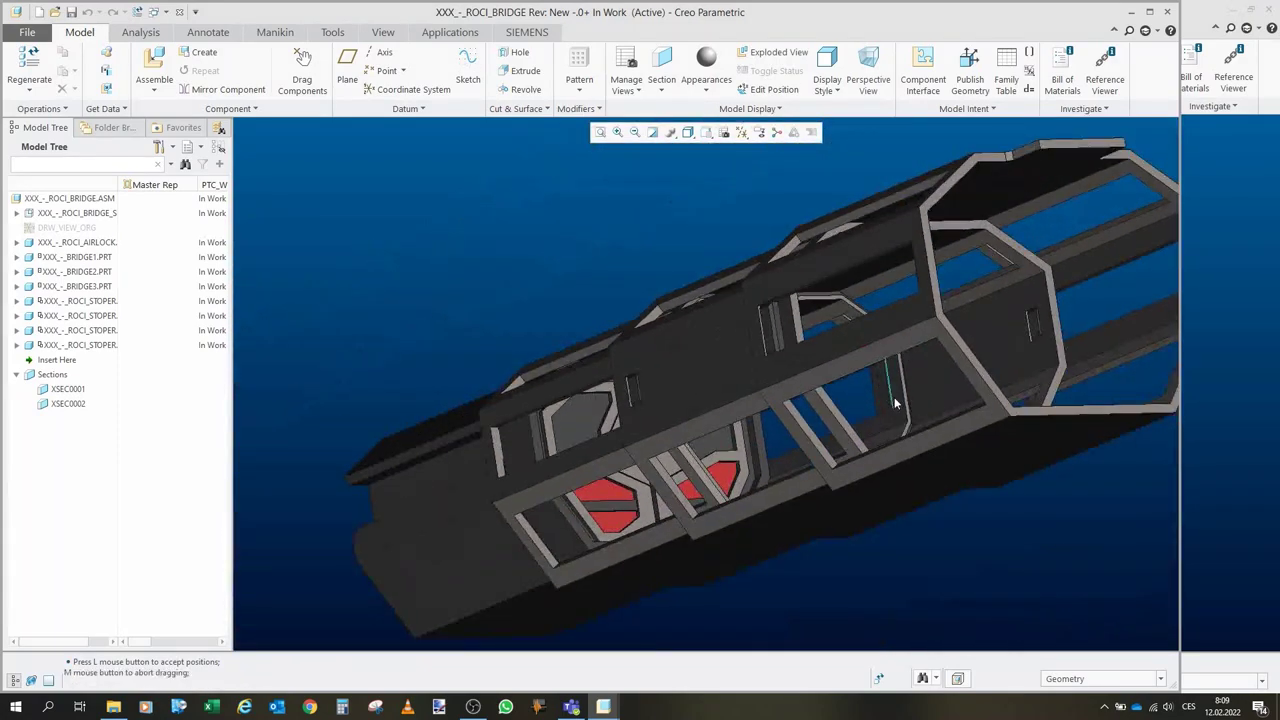
pyautogui.moveTo(890, 405); pyautogui.dragTo(762, 407, button='middle')
pyautogui.scroll(3, 871, 350)
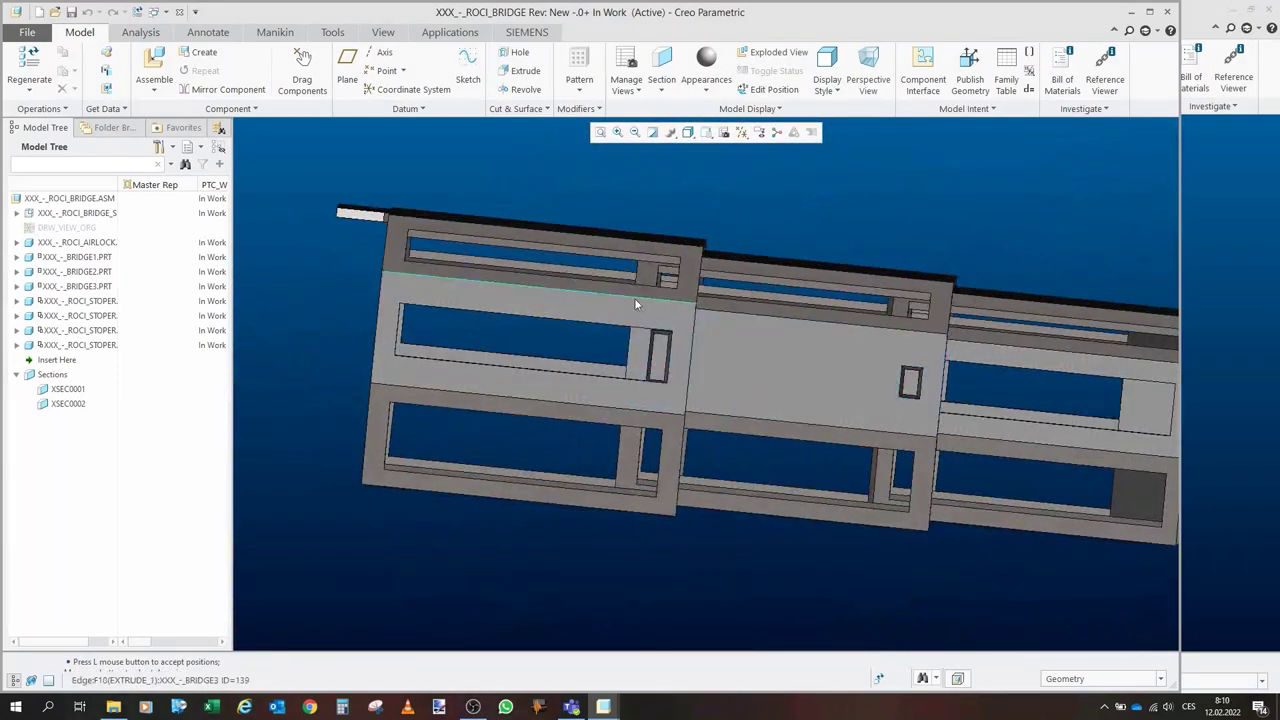
pyautogui.scroll(-3, 590, 310)
pyautogui.moveTo(766, 415); pyautogui.dragTo(785, 440, button='middle')
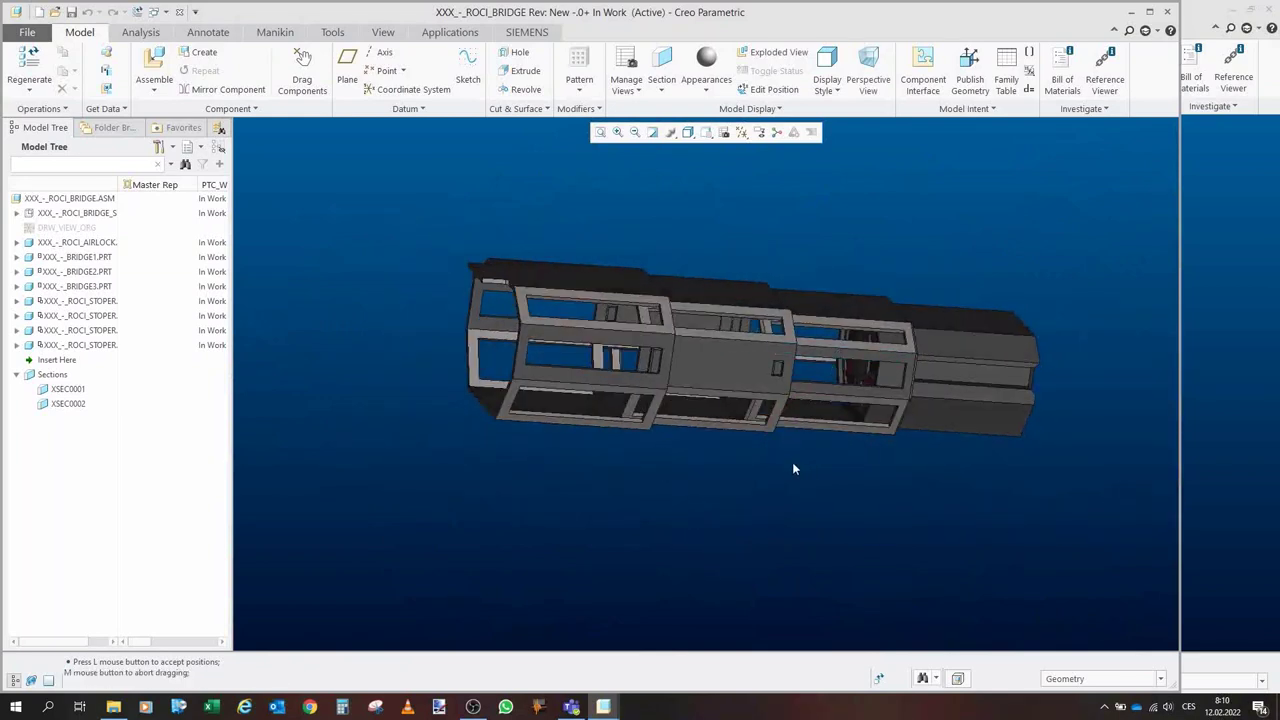
# Examine up close how the stoppers sit in the side slots of the extended bridge frames.
pyautogui.scroll(3, 765, 372)
pyautogui.click(761, 368)
pyautogui.moveTo(761, 350)
pyautogui.mouseDown(button='middle')
pyautogui.moveTo(720, 349)
pyautogui.moveTo(756, 358)
pyautogui.mouseUp(button='middle')
pyautogui.moveTo(781, 406); pyautogui.dragTo(797, 422, button='middle')
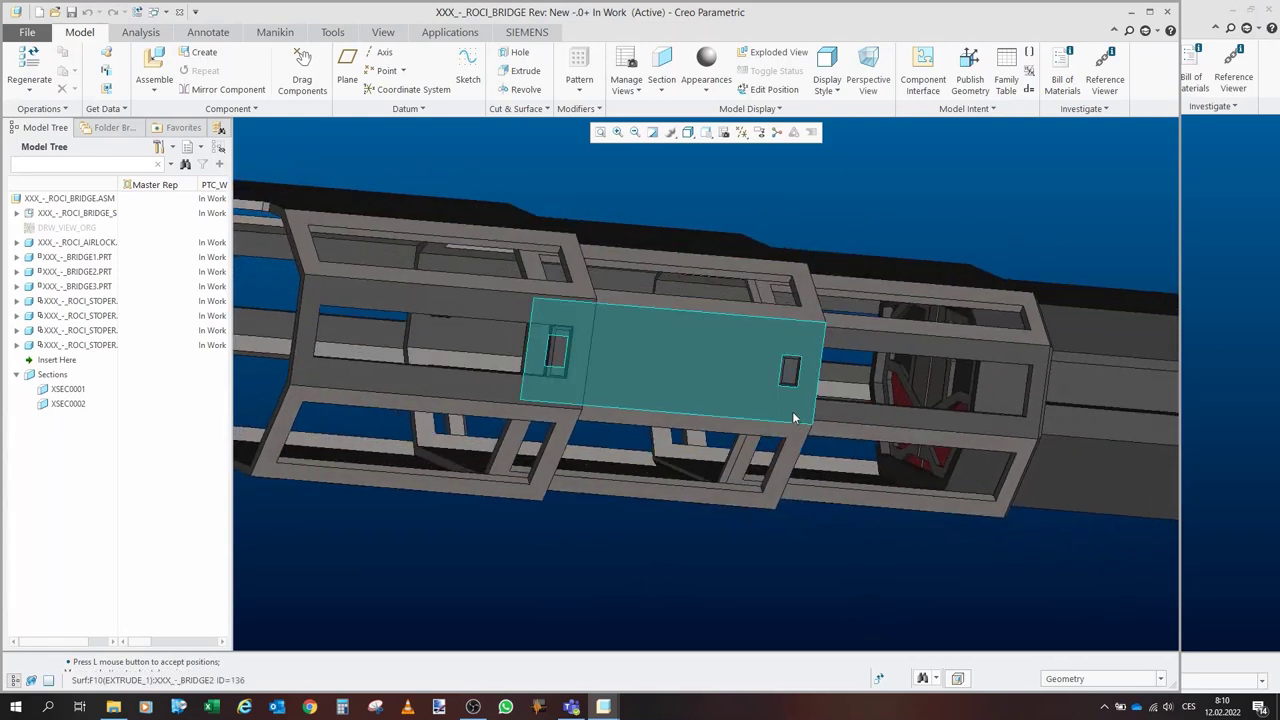
pyautogui.scroll(1, 770, 380)
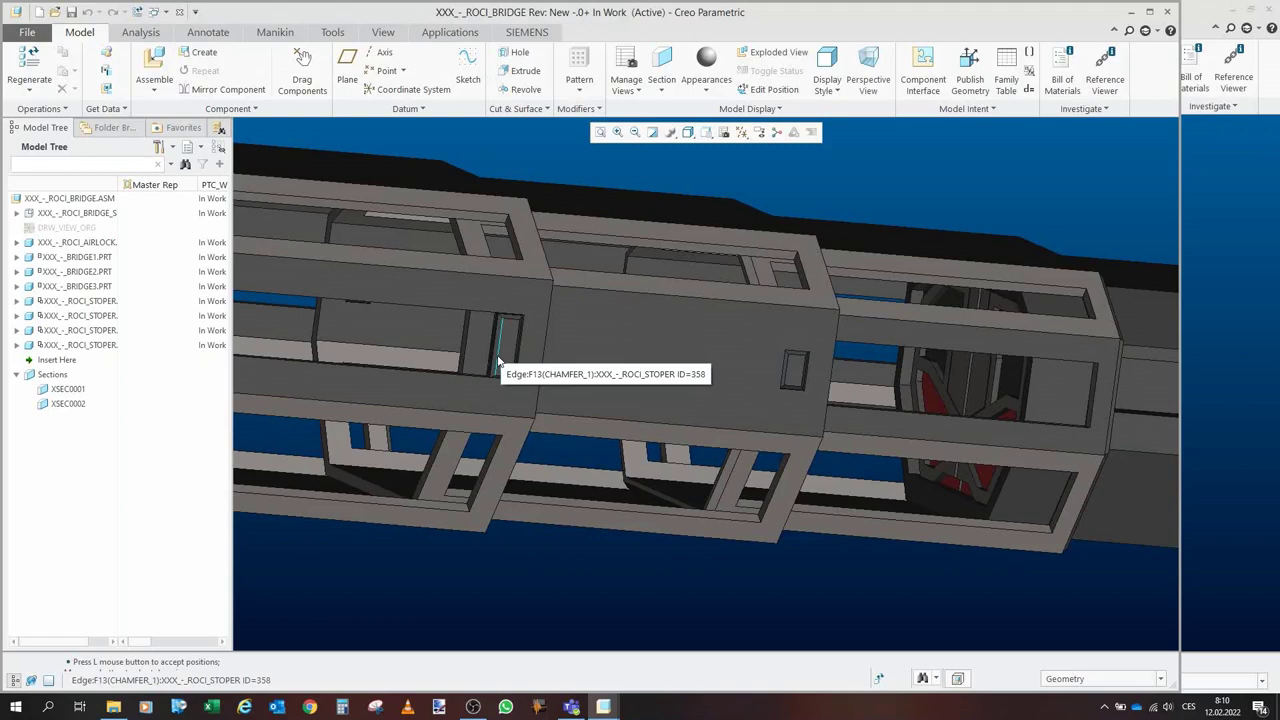
pyautogui.scroll(-4, 797, 365)
pyautogui.moveTo(792, 361)
pyautogui.mouseDown(button='middle')
pyautogui.moveTo(656, 353)
pyautogui.moveTo(805, 357)
pyautogui.mouseUp(button='middle')
pyautogui.scroll(4, 892, 356)
pyautogui.scroll(-3, 584, 340)
pyautogui.moveTo(584, 340); pyautogui.dragTo(560, 352, button='middle')
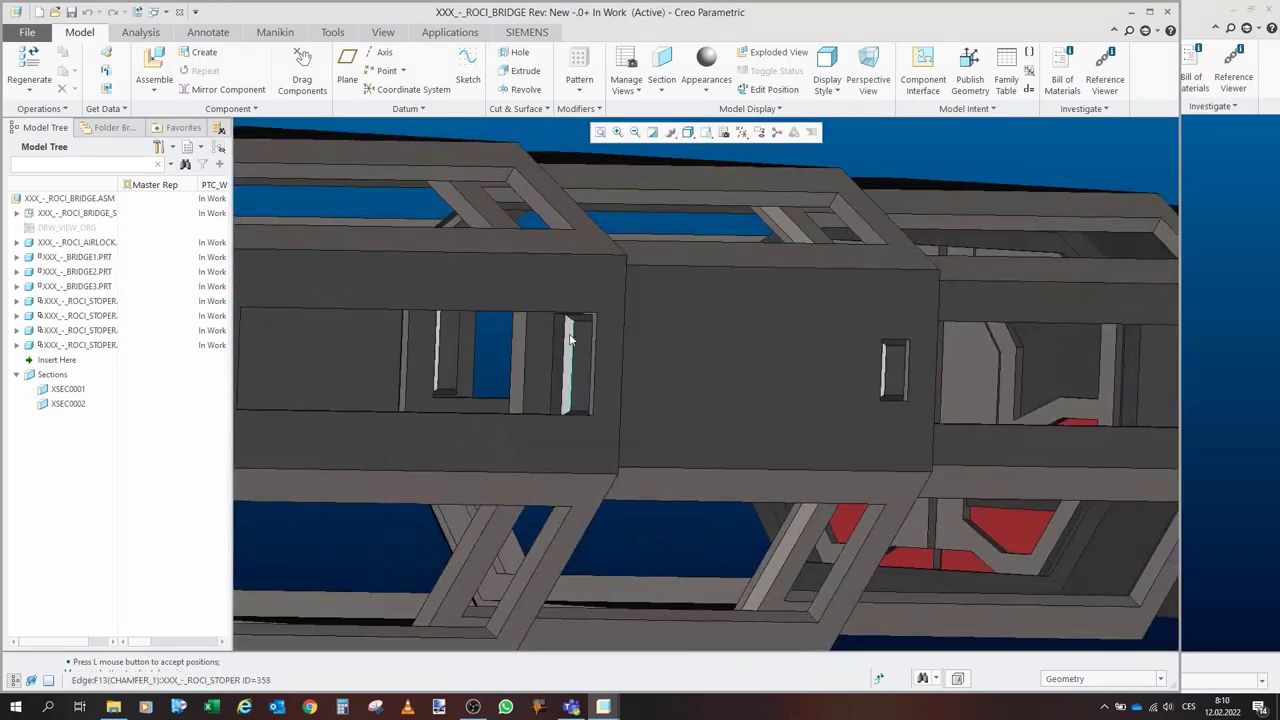
# Collapse the bridge's telescoping frames with Drag Components, then close its window to return to the ship assembly.
pyautogui.scroll(-8, 585, 355)
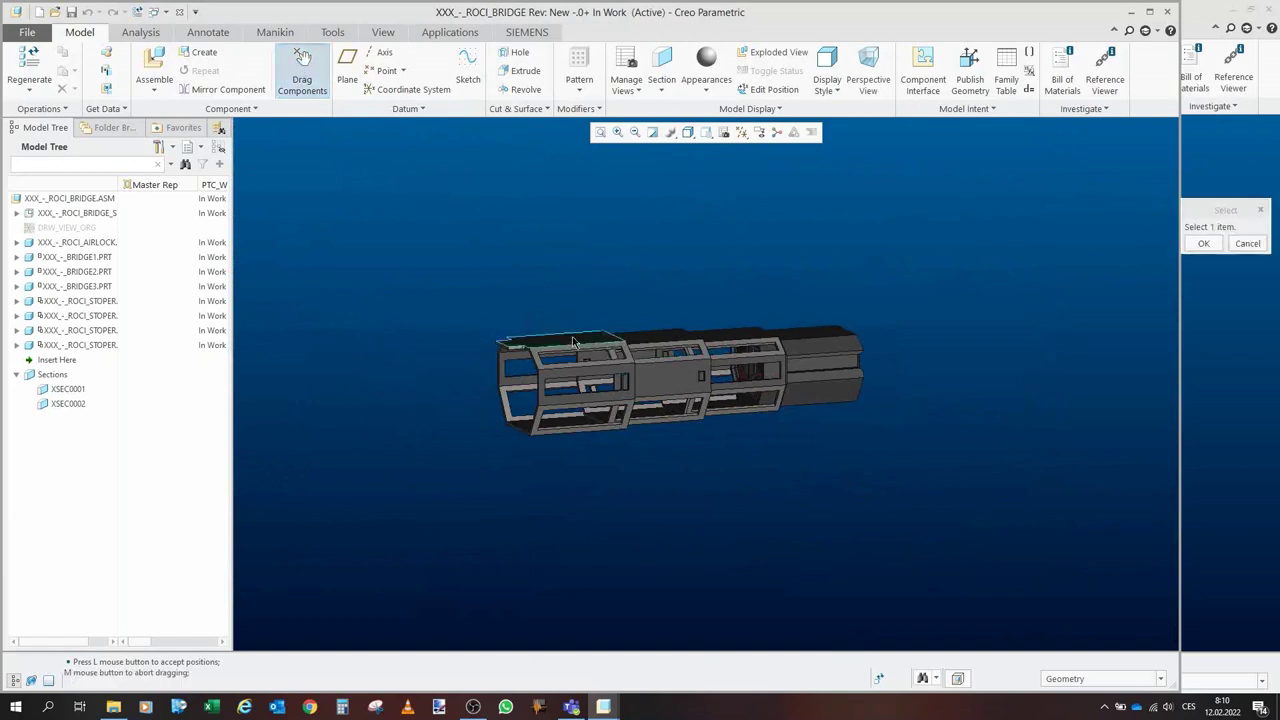
pyautogui.click(302, 80)
pyautogui.click(657, 326)
pyautogui.middleClick(552, 261)
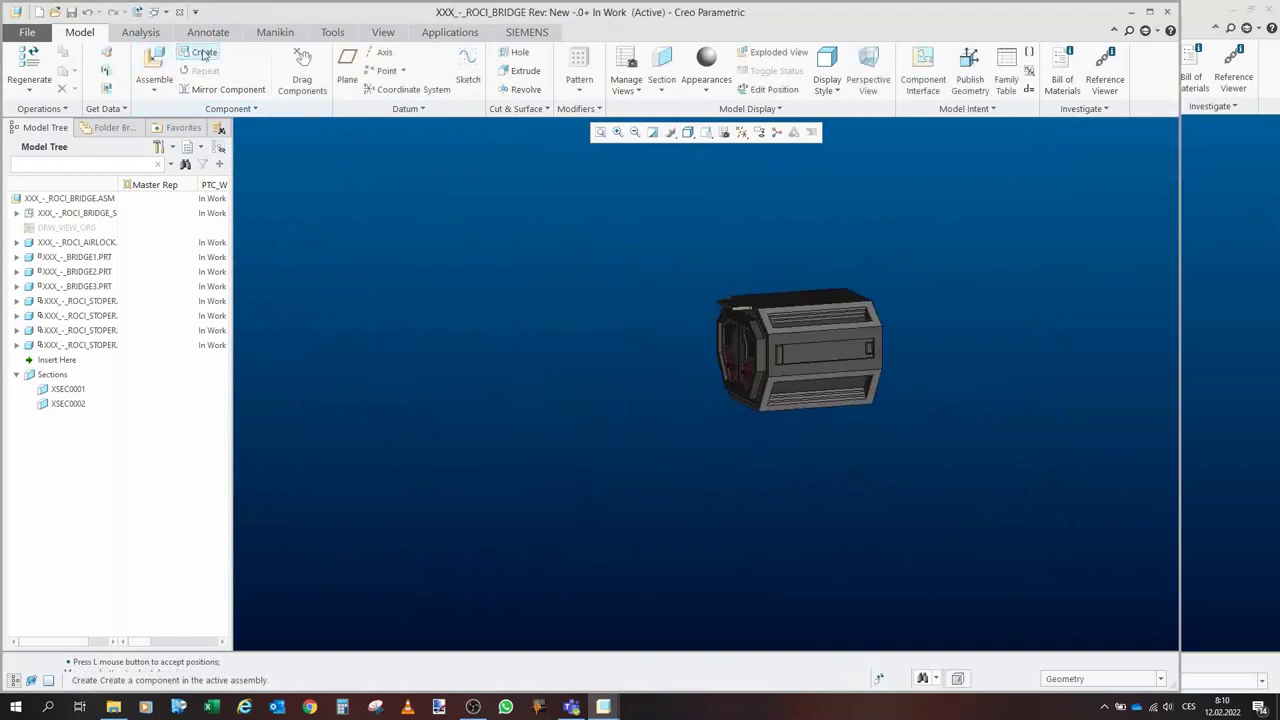
pyautogui.click(181, 12)
pyautogui.middleClick(523, 373)
# Unhide the ROCI covering part over the bridge recess.
pyautogui.click(112, 315)
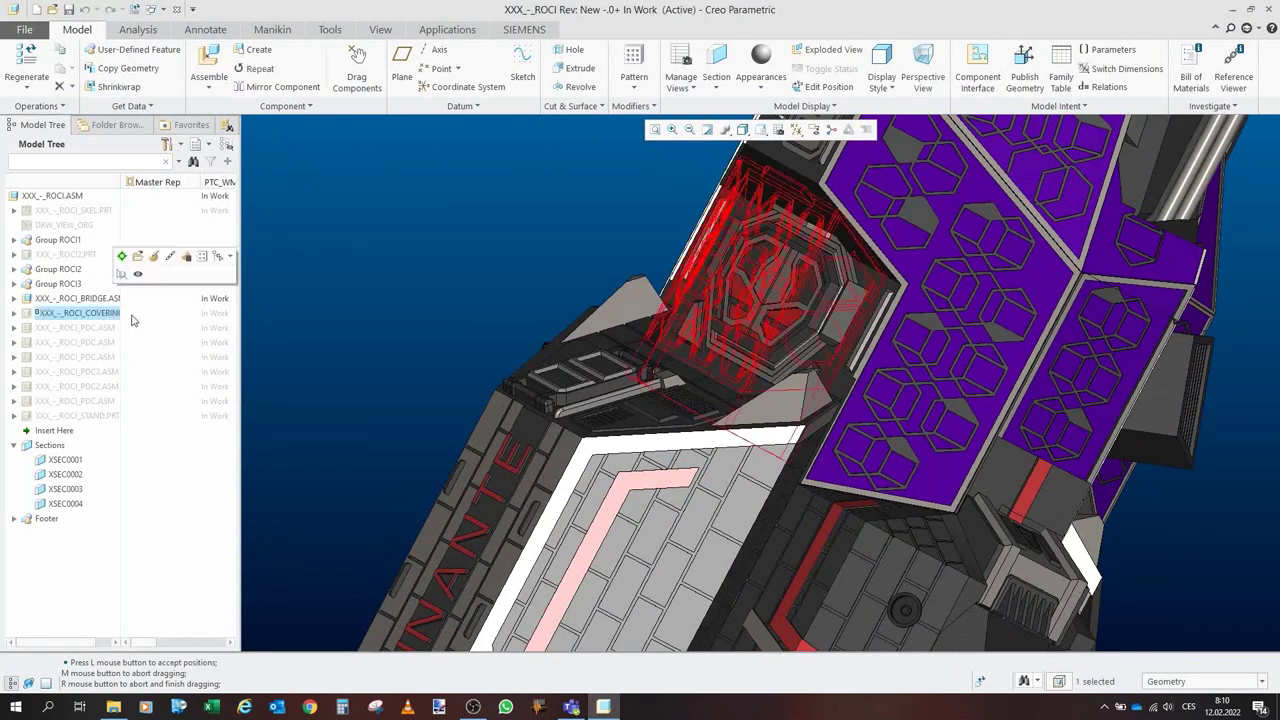
pyautogui.moveTo(507, 356); pyautogui.dragTo(658, 250, button='middle')
pyautogui.press('o')
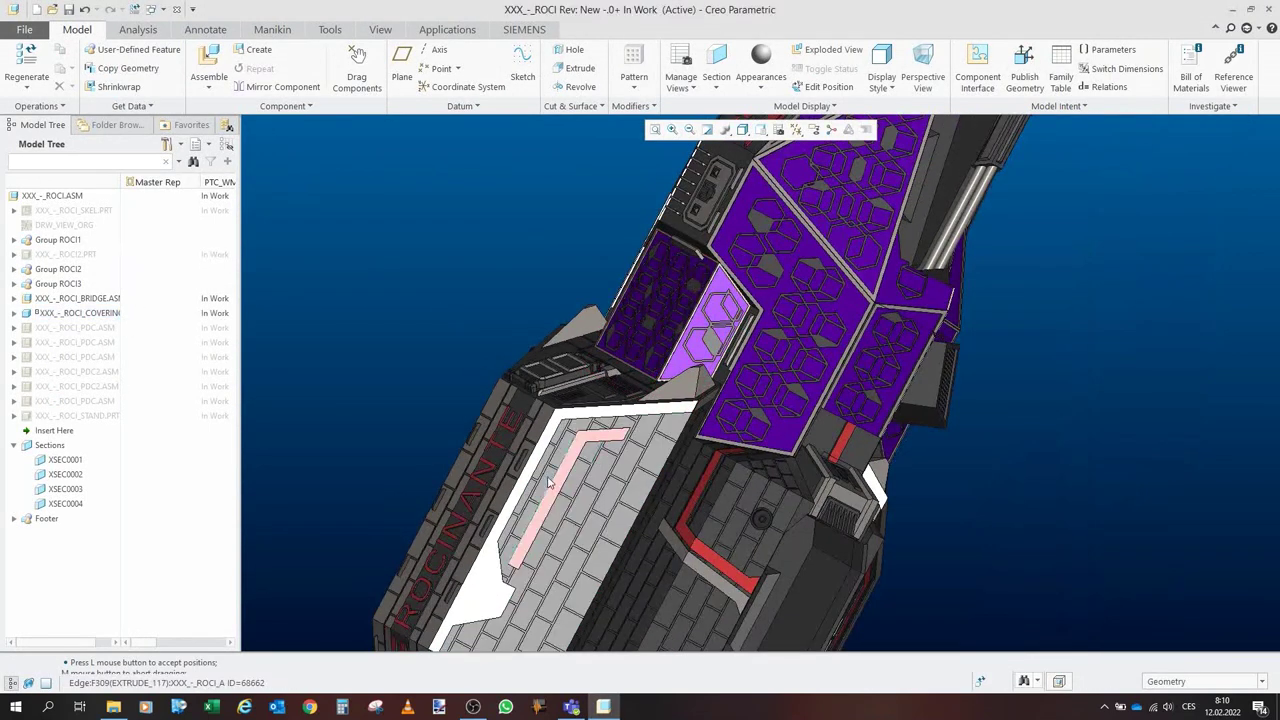
# Highlight the six hidden PDC and PDC2 assemblies to locate them on the hull, then clear the selection.
pyautogui.scroll(5, 560, 335)
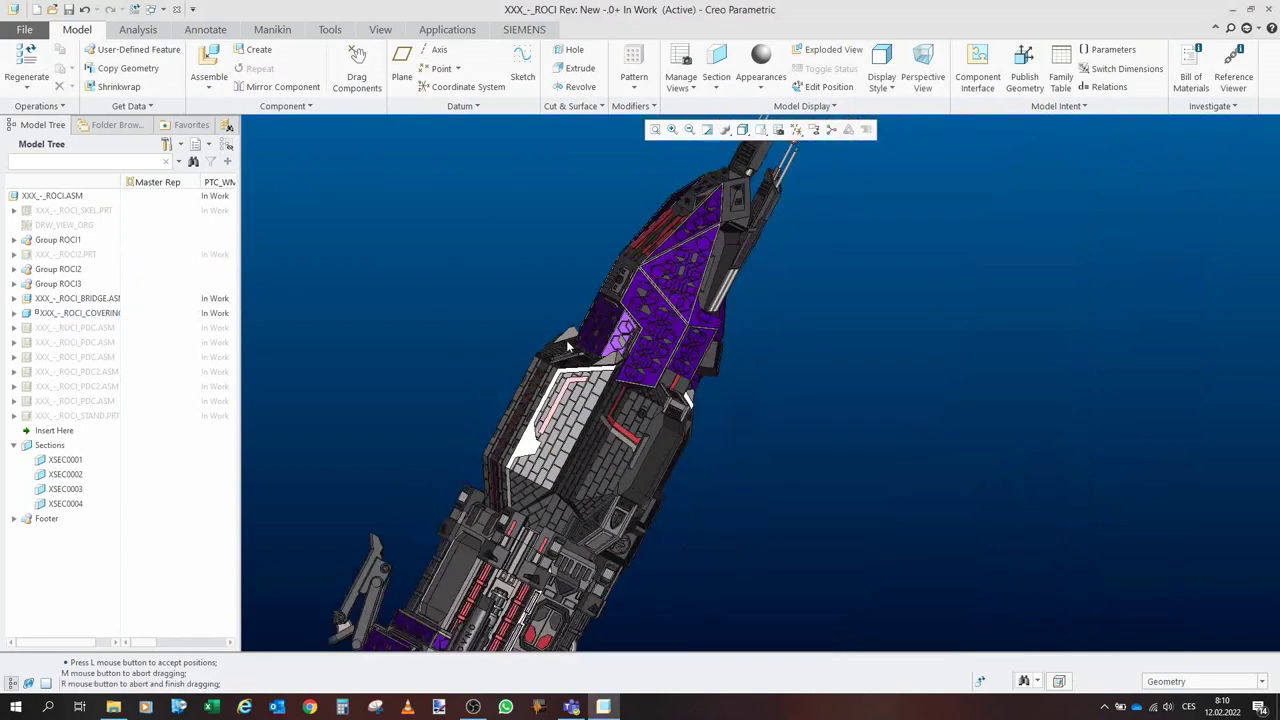
pyautogui.moveTo(540, 312); pyautogui.dragTo(397, 242, button='middle')
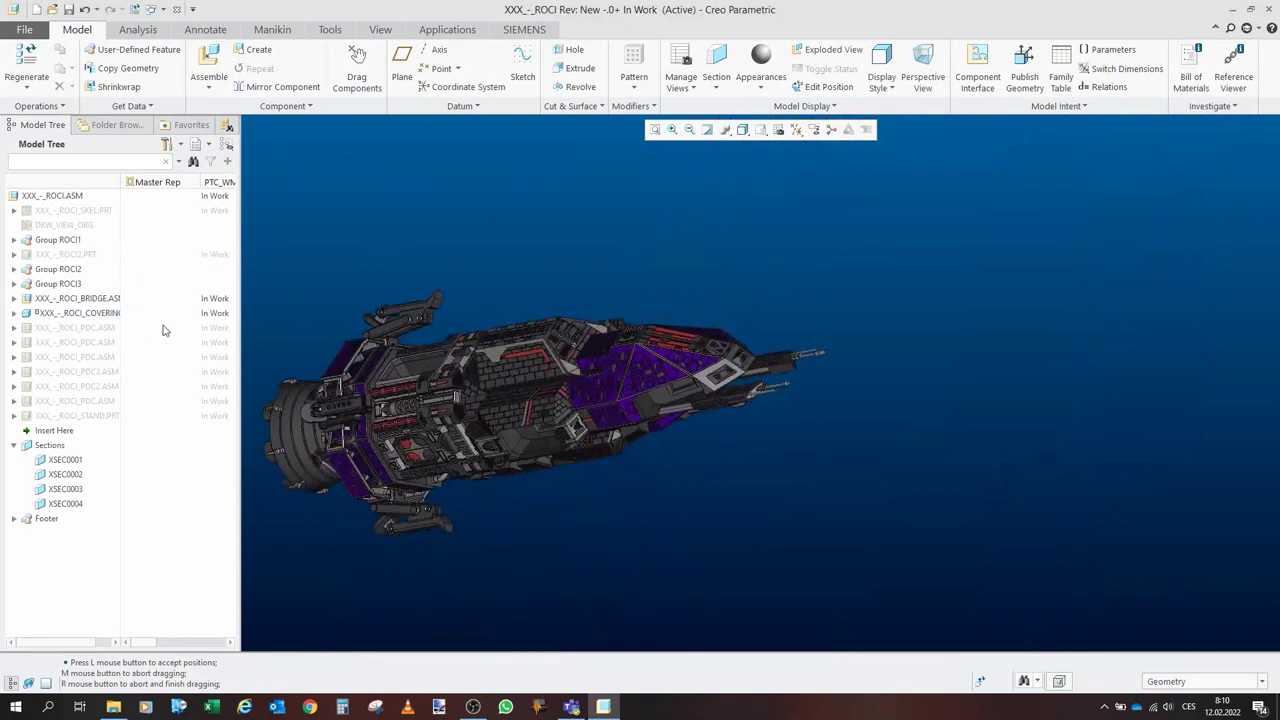
pyautogui.click(97, 328)
pyautogui.keyDown('shift'); pyautogui.click(97, 402); pyautogui.keyUp('shift')
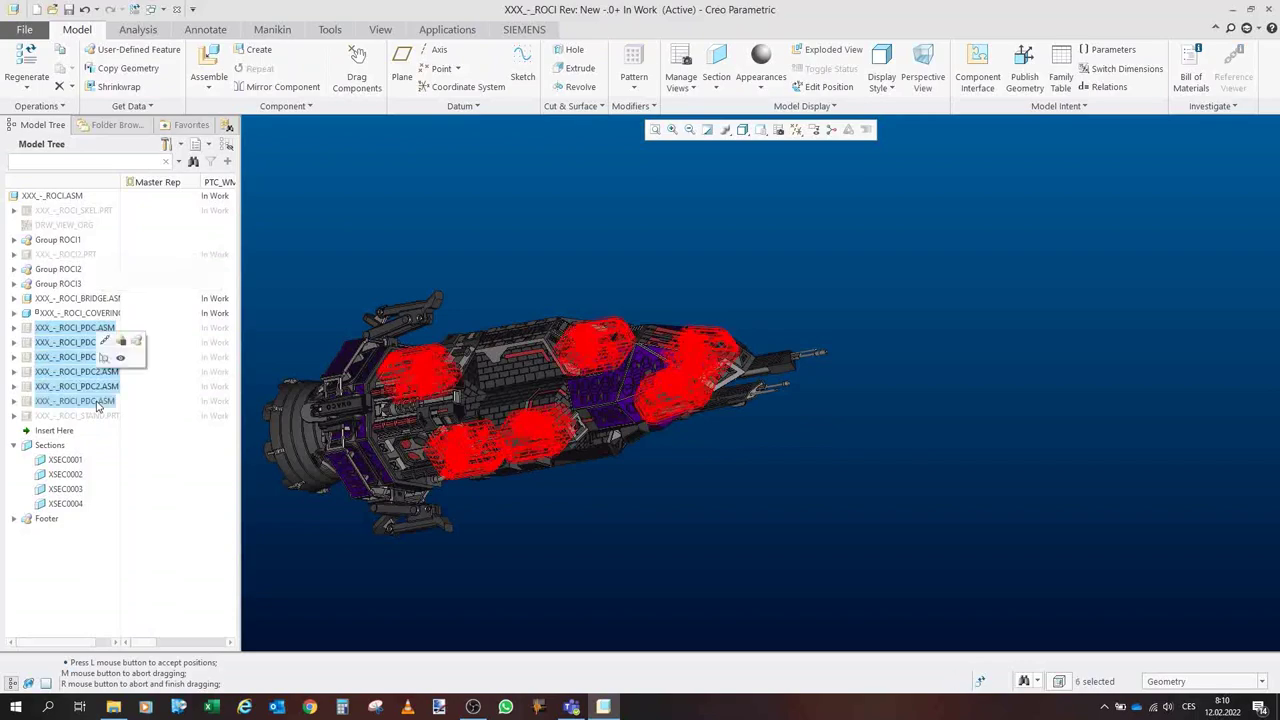
pyautogui.moveTo(500, 432); pyautogui.dragTo(538, 417, button='middle')
pyautogui.click(542, 550)
# Unhide all six PDC and PDC2 assemblies on the ship.
pyautogui.scroll(-6, 505, 434)
pyautogui.click(65, 327)
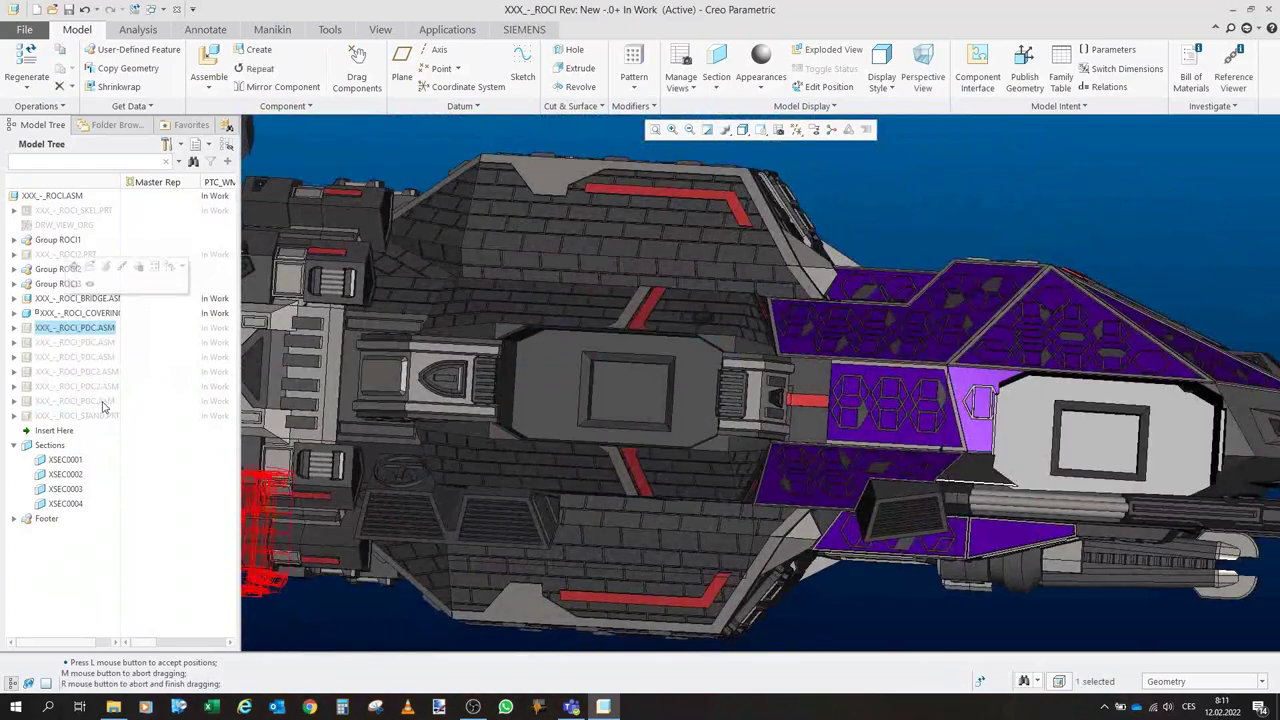
pyautogui.keyDown('shift'); pyautogui.click(102, 405); pyautogui.keyUp('shift')
pyautogui.click(126, 361)
pyautogui.scroll(5, 615, 487)
pyautogui.click(472, 299)
# Open the first XXX_-_ROCI_PDC.ASM in its own window.
pyautogui.click(95, 330)
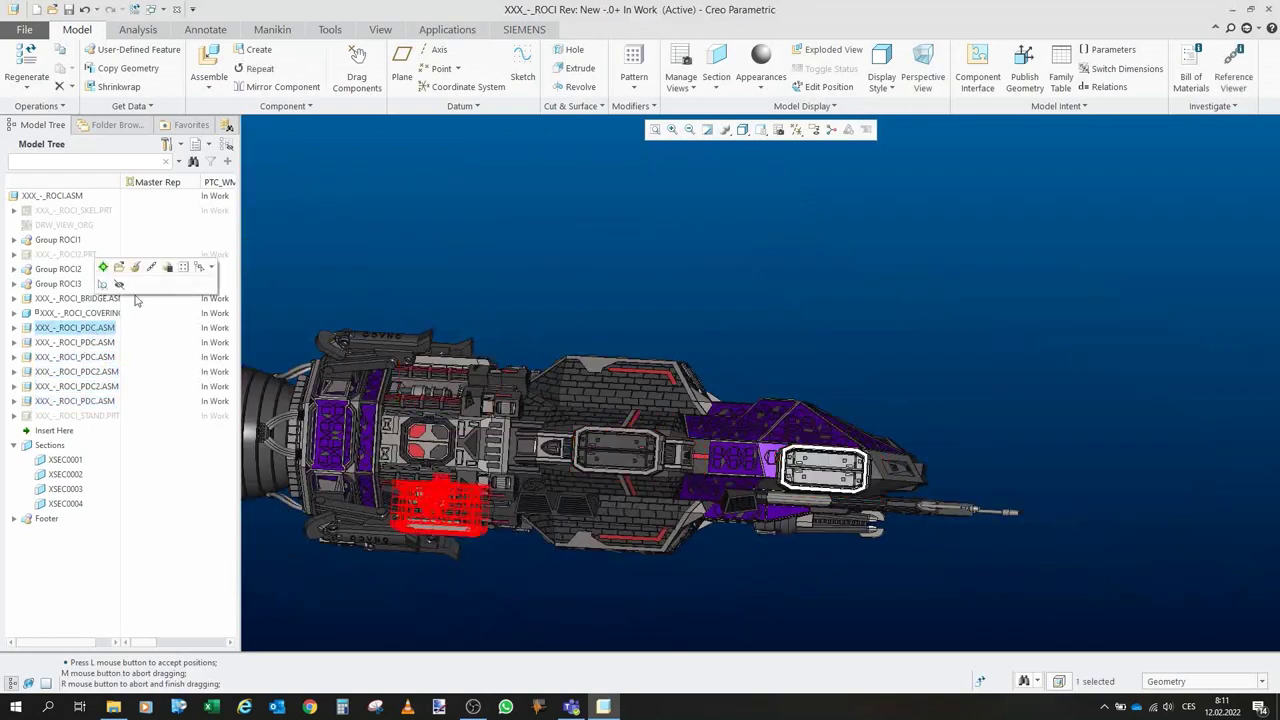
pyautogui.click(118, 270)
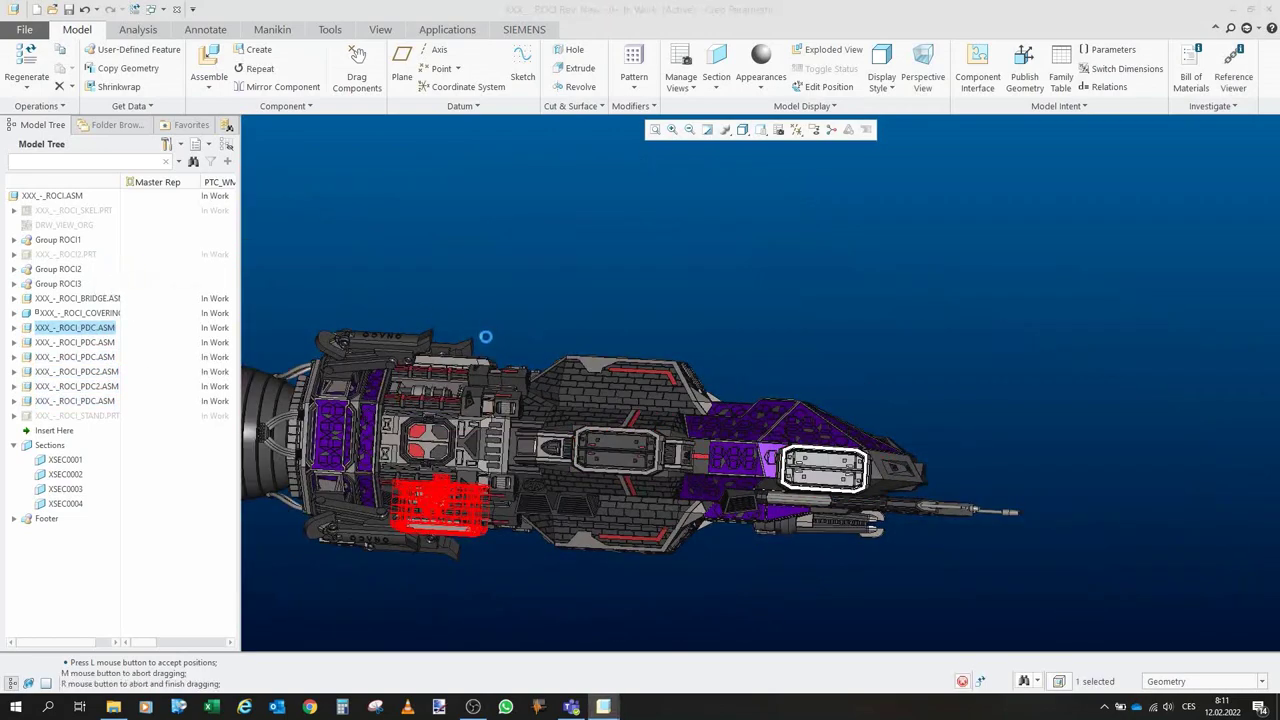
pyautogui.click(646, 460)
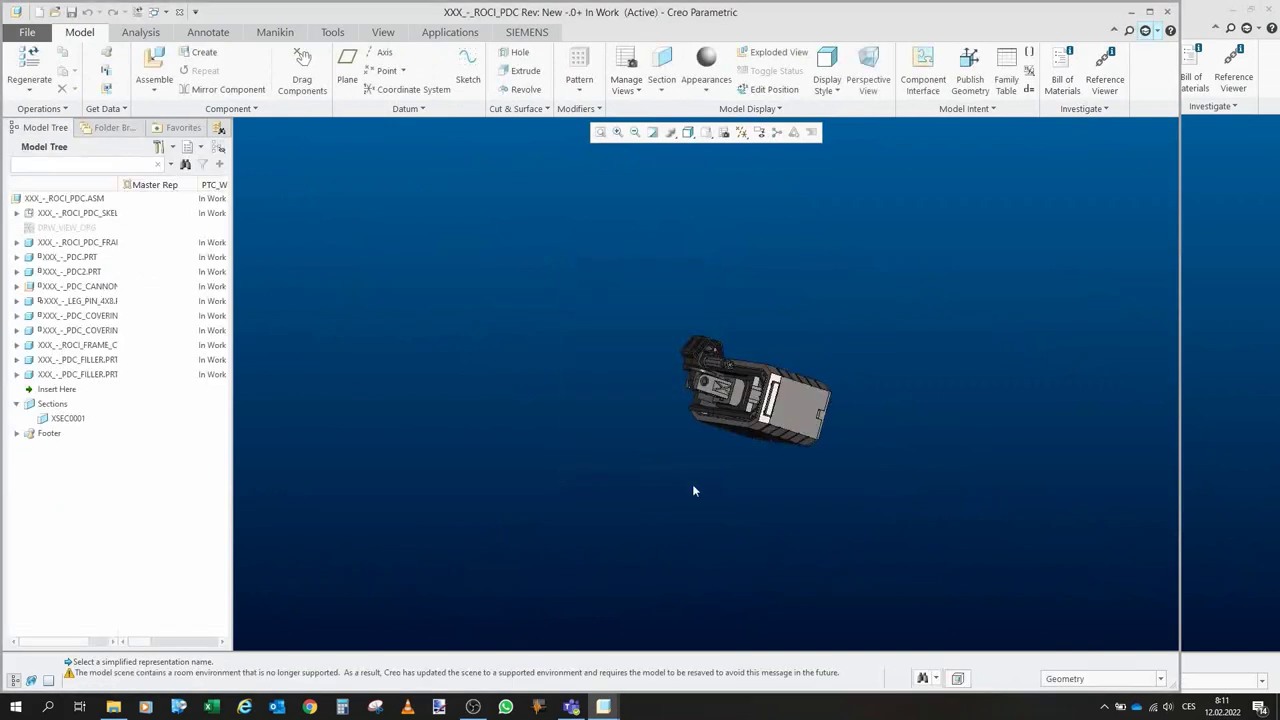
# Inspect the PDC turret assembly, then hide every component from XXX_-_PDC.PRT through the last PDC filler, leaving the frame.
pyautogui.scroll(-6, 738, 363)
pyautogui.moveTo(760, 437); pyautogui.dragTo(718, 457, button='middle')
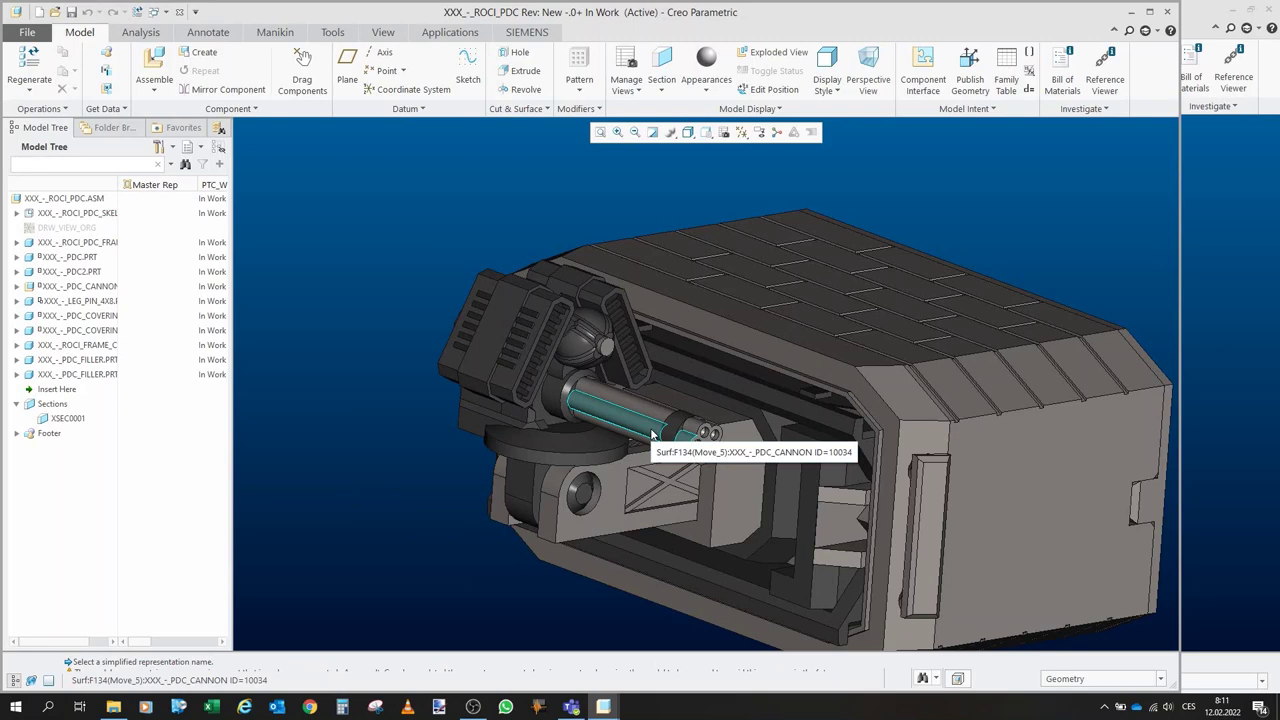
pyautogui.scroll(5, 788, 395)
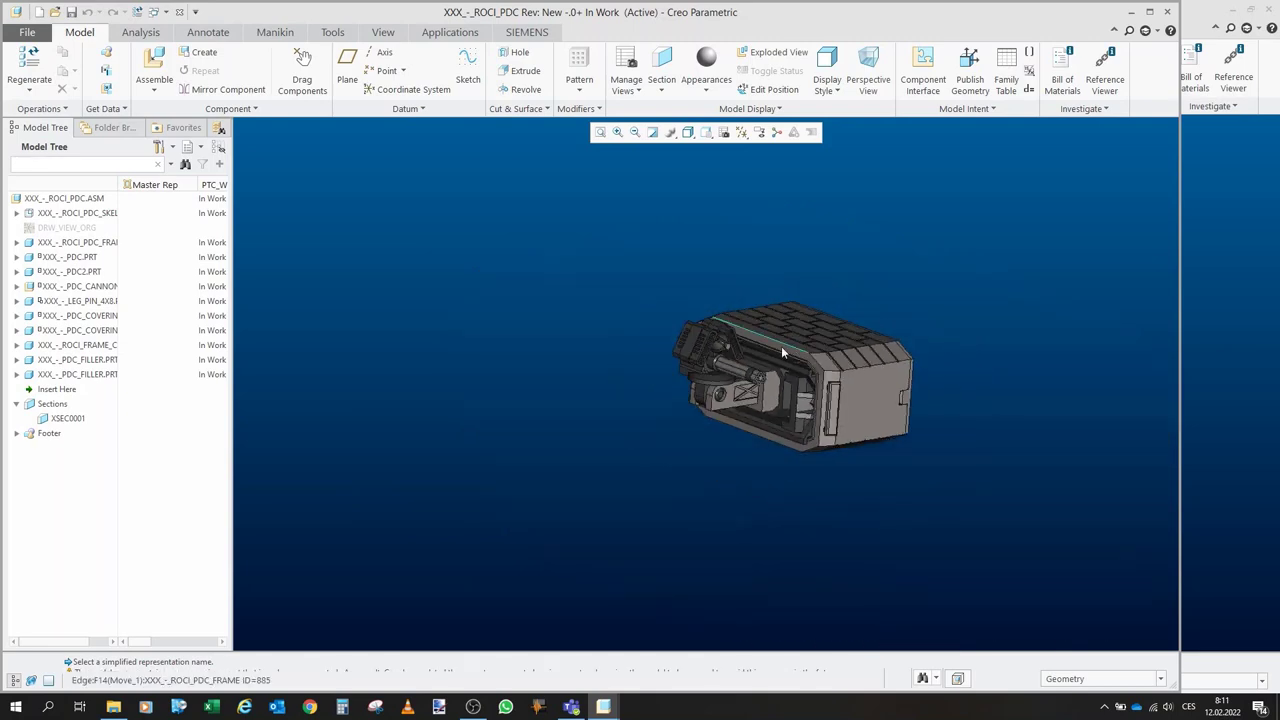
pyautogui.scroll(-3, 870, 415)
pyautogui.moveTo(859, 384); pyautogui.dragTo(859, 347, button='middle')
pyautogui.moveTo(778, 427)
pyautogui.mouseDown(button='middle')
pyautogui.moveTo(795, 420)
pyautogui.moveTo(730, 440)
pyautogui.mouseUp(button='middle')
pyautogui.click(87, 257)
pyautogui.keyDown('shift'); pyautogui.click(98, 374); pyautogui.keyUp('shift')
pyautogui.click(120, 334)
# Unhide XXX_-_PDC.PRT and examine how it fits inside the PDC frame.
pyautogui.moveTo(450, 390)
pyautogui.mouseDown(button='middle')
pyautogui.moveTo(560, 330)
pyautogui.moveTo(679, 213)
pyautogui.moveTo(707, 356)
pyautogui.mouseUp(button='middle')
pyautogui.click(85, 262)
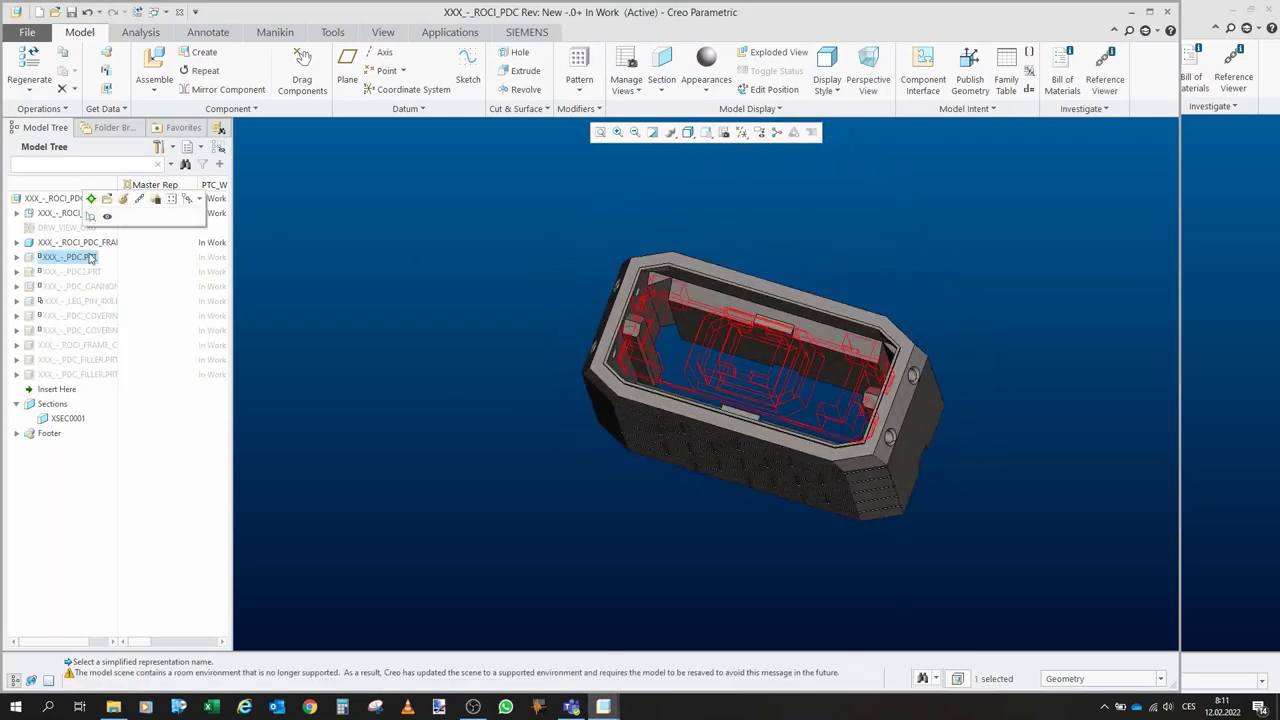
pyautogui.click(102, 208)
pyautogui.moveTo(612, 420); pyautogui.dragTo(672, 374, button='middle')
pyautogui.scroll(3, 590, 272)
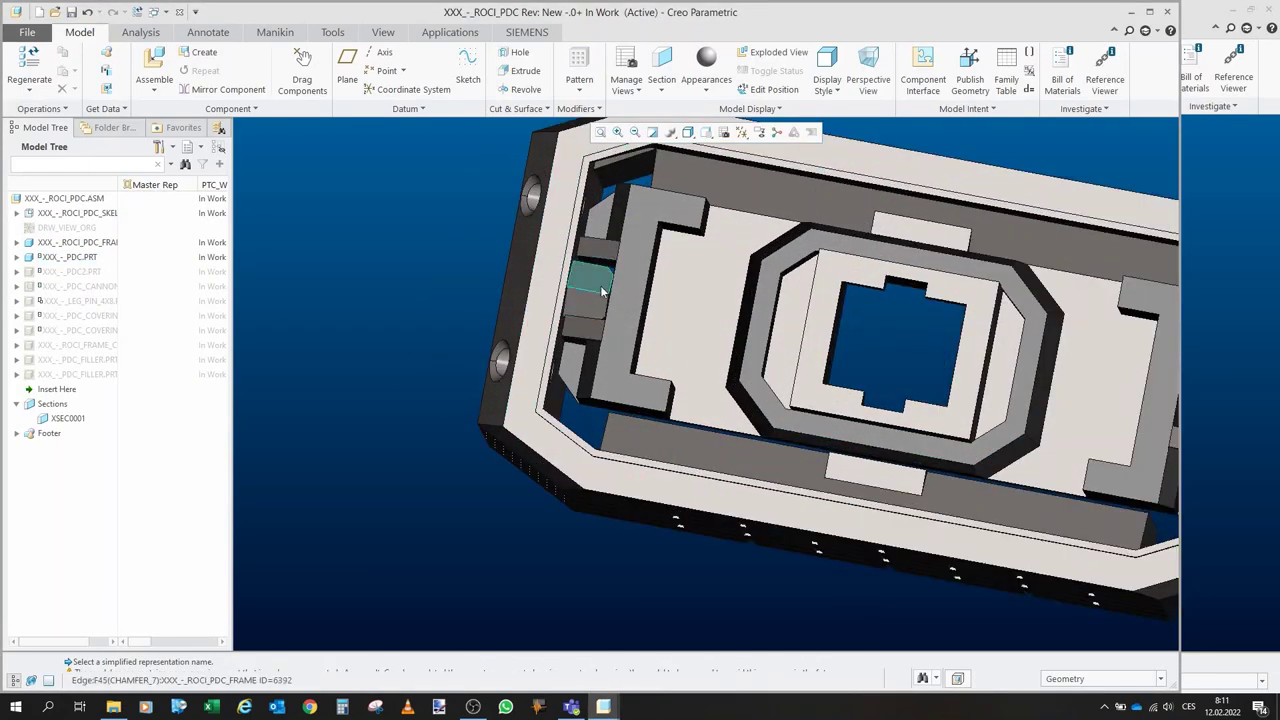
pyautogui.scroll(-3, 520, 278)
pyautogui.scroll(3, 880, 338)
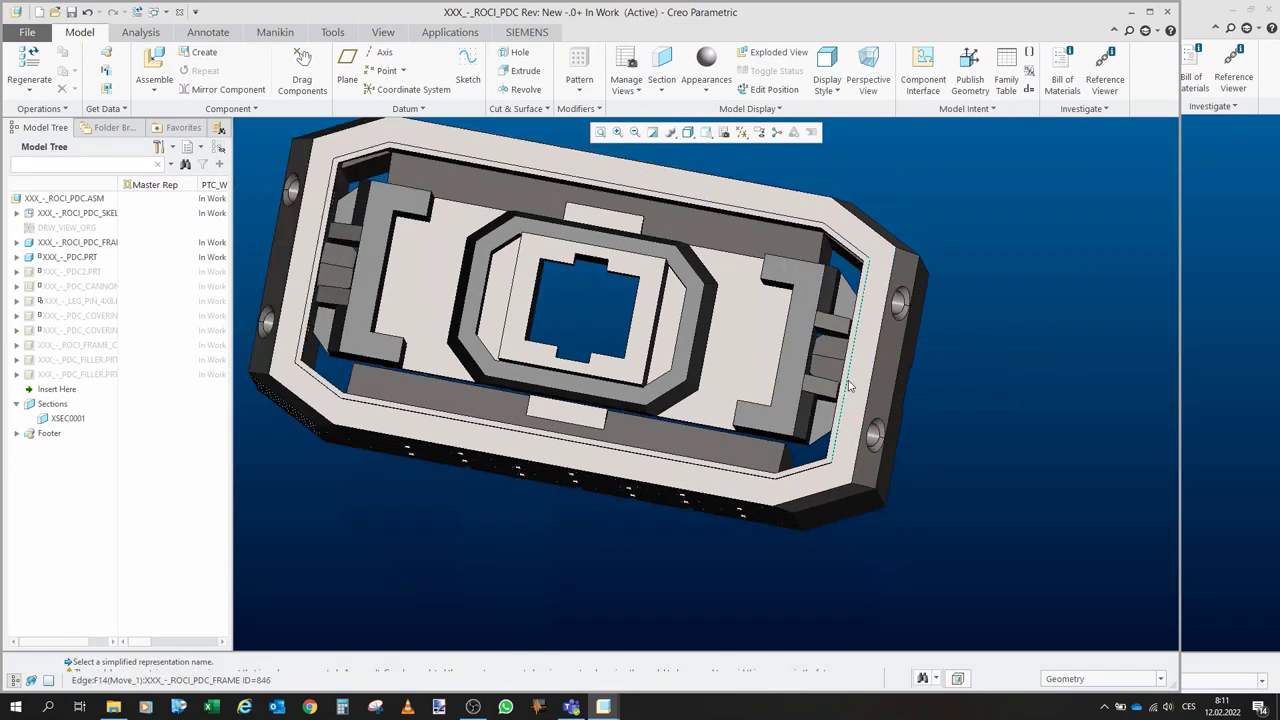
pyautogui.scroll(-3, 815, 360)
pyautogui.moveTo(497, 370); pyautogui.dragTo(468, 369, button='middle')
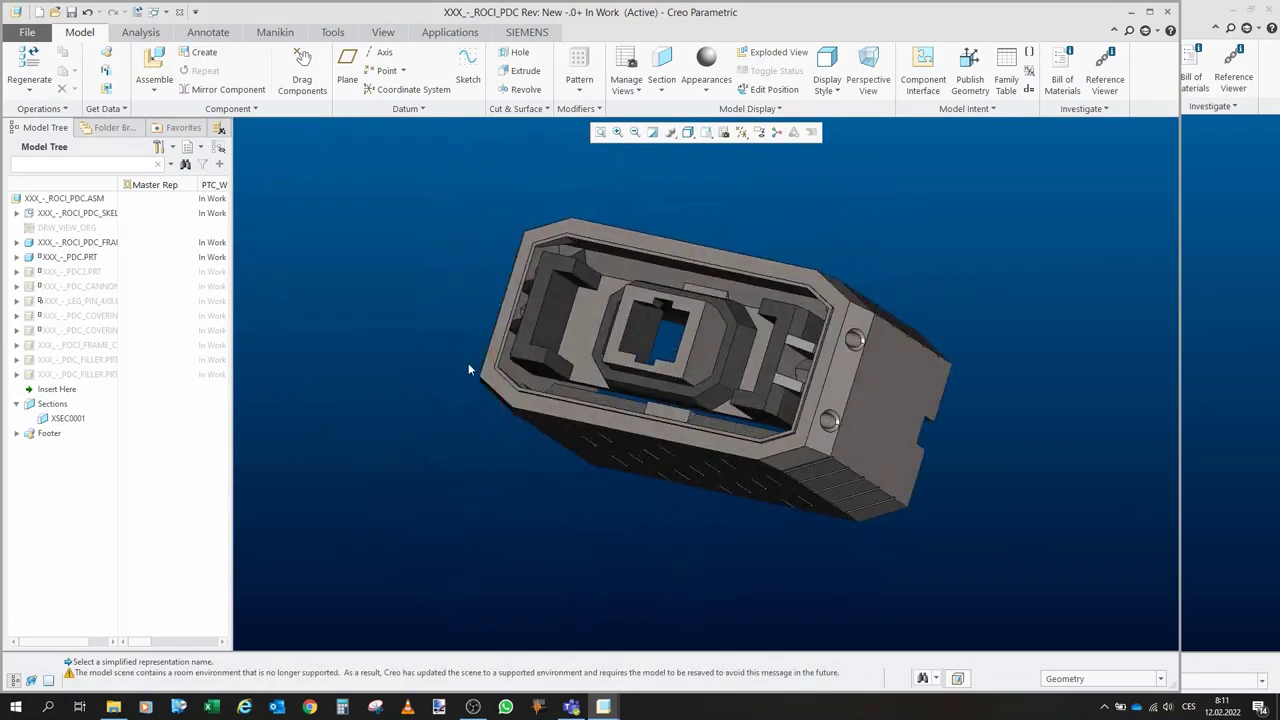
# Unhide XXX_-_PDC2.PRT, the arm mounted in the centre of the PDC carrier.
pyautogui.click(82, 277)
pyautogui.scroll(4, 640, 333)
pyautogui.moveTo(640, 333); pyautogui.dragTo(711, 323, button='middle')
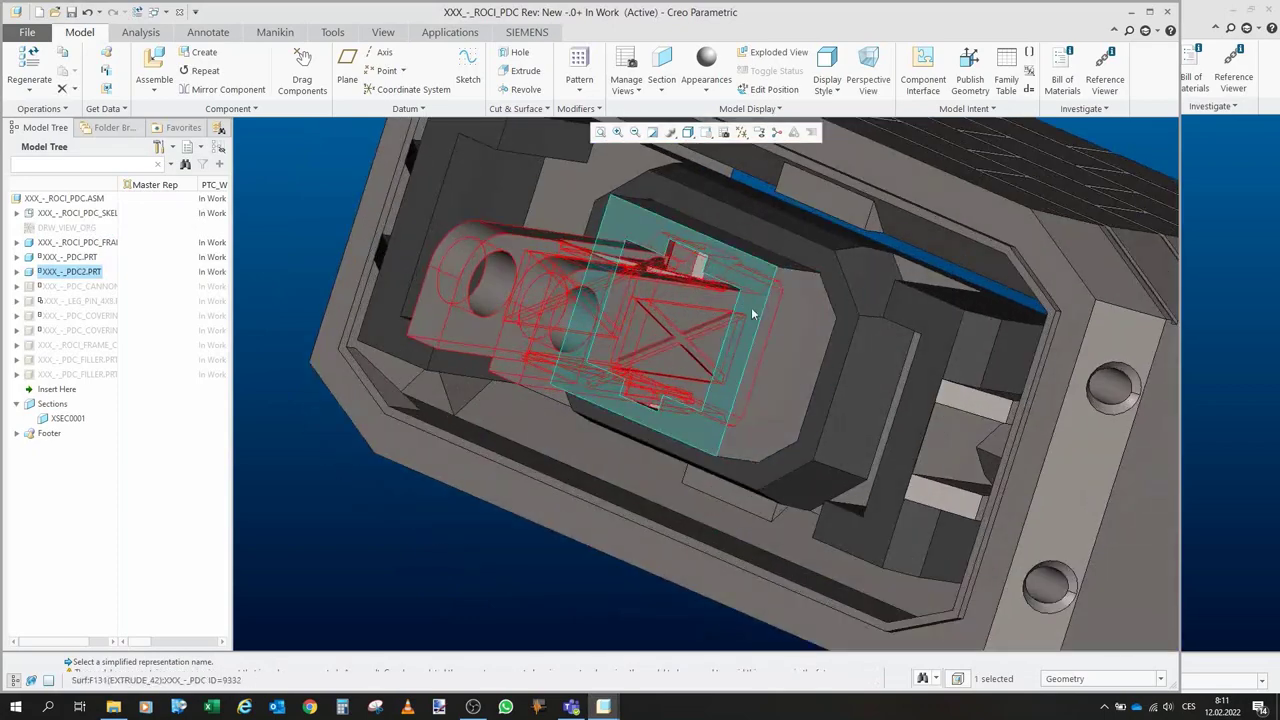
# Slide the PDC carrier and its arm to the rear of the frame with Drag Components, then finish dragging.
pyautogui.scroll(-3, 711, 328)
pyautogui.moveTo(677, 366)
pyautogui.mouseDown(button='middle')
pyautogui.moveTo(730, 335)
pyautogui.moveTo(650, 285)
pyautogui.moveTo(620, 300)
pyautogui.moveTo(646, 362)
pyautogui.mouseUp(button='middle')
pyautogui.scroll(-2, 646, 362)
pyautogui.click(302, 75)
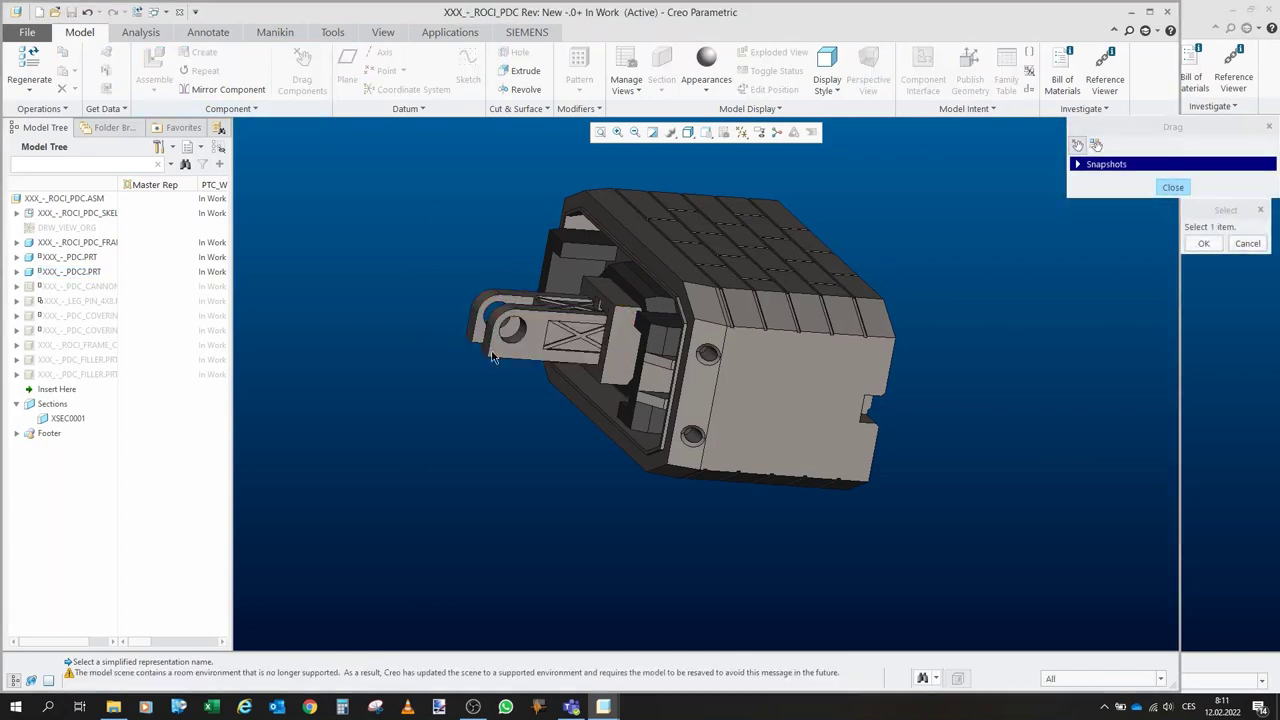
pyautogui.click(495, 350)
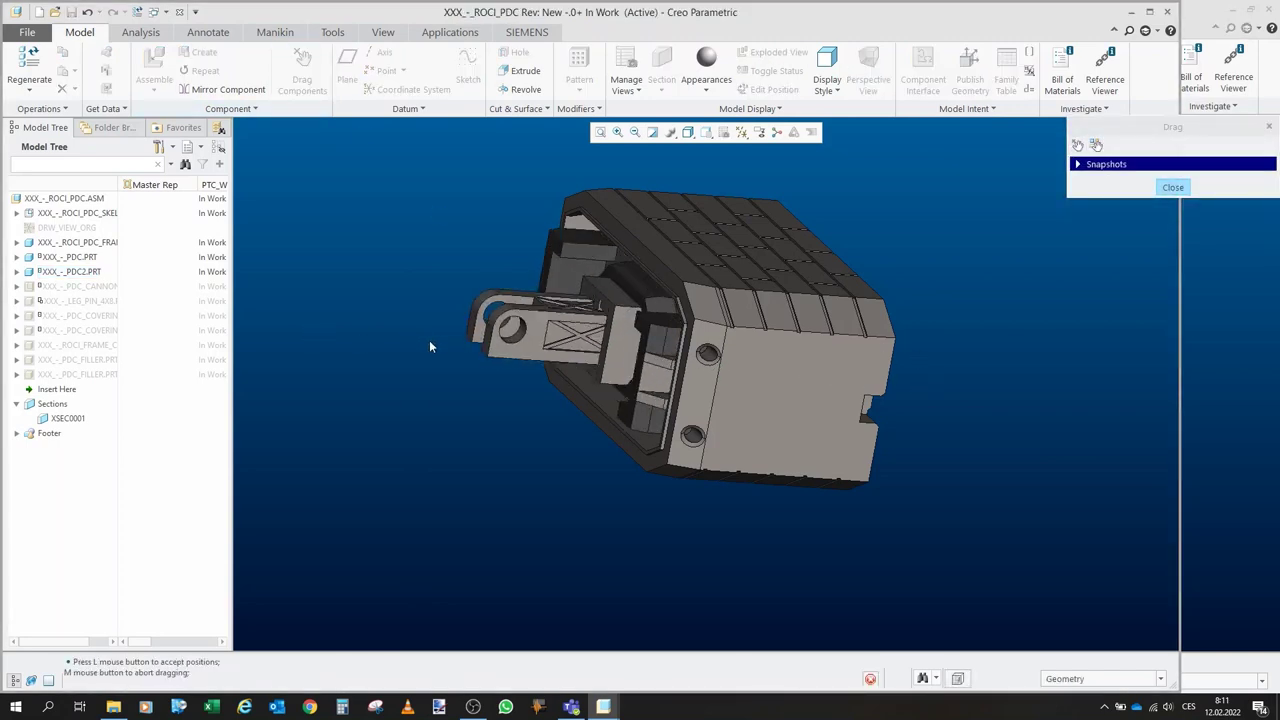
pyautogui.click(448, 312)
pyautogui.moveTo(690, 330); pyautogui.dragTo(497, 333, button='middle')
pyautogui.click(500, 332)
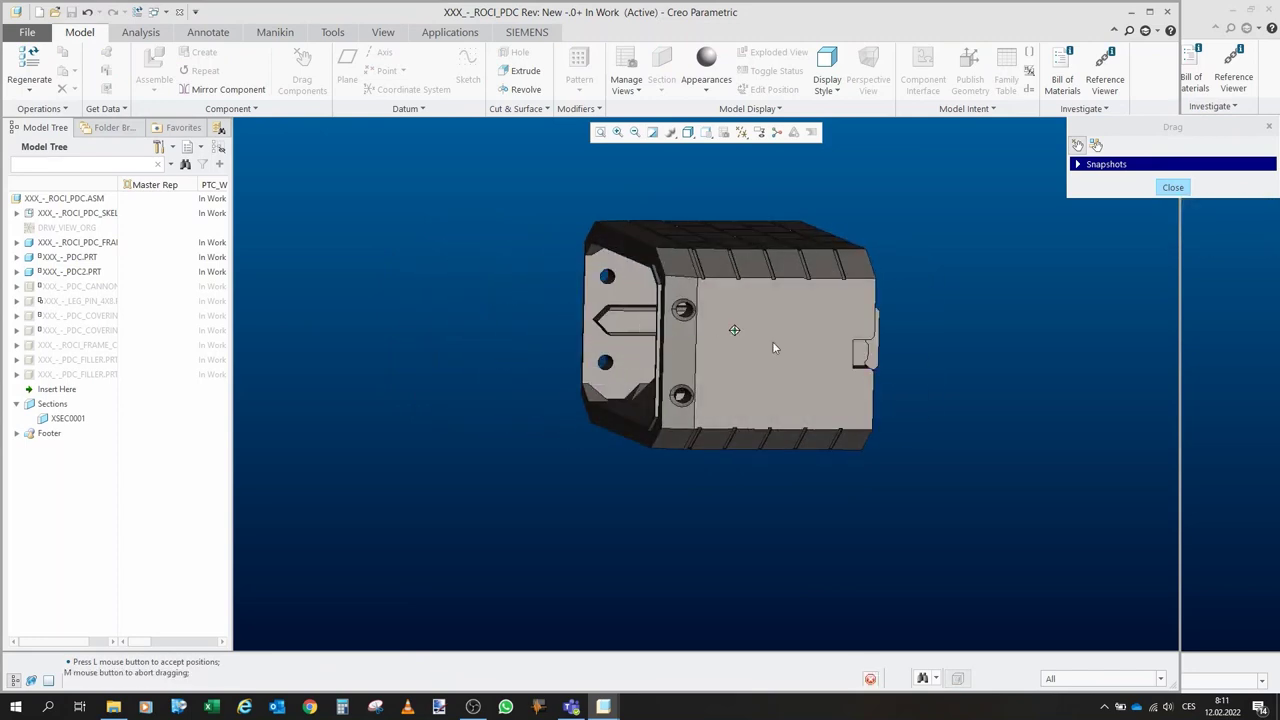
pyautogui.click(773, 330)
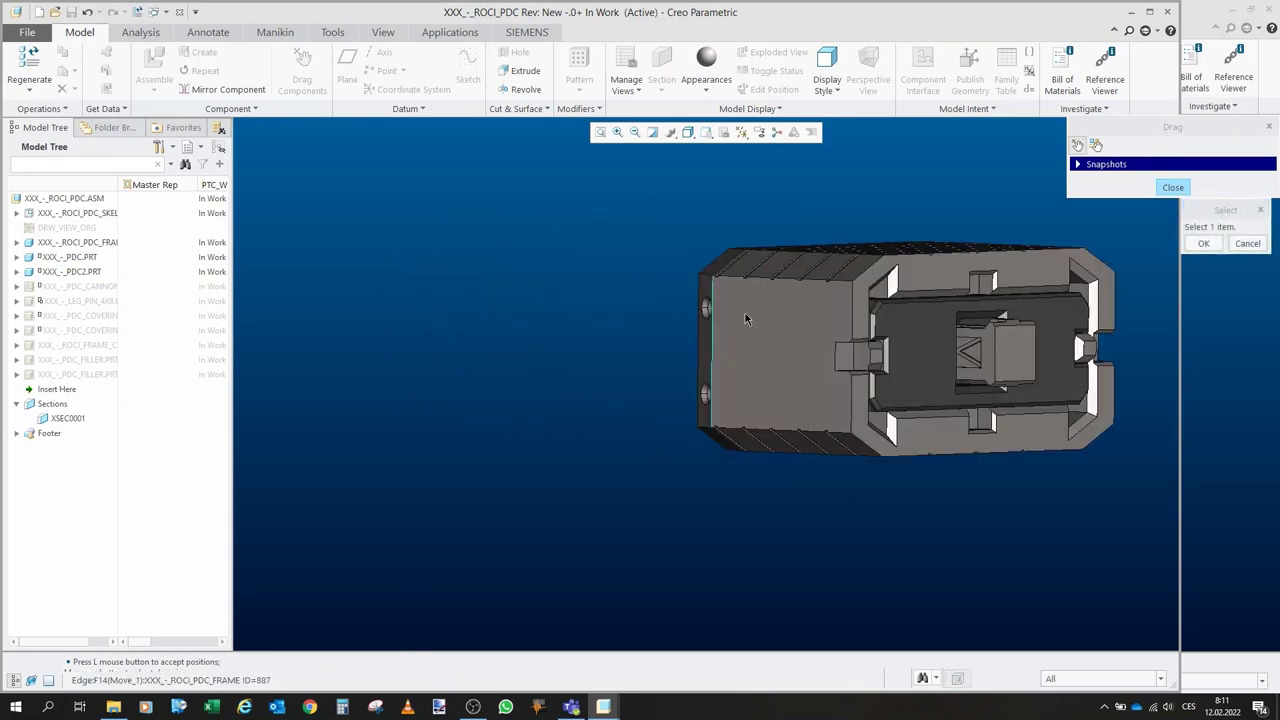
pyautogui.middleClick(349, 246)
pyautogui.middleClick(349, 246)
# Unhide the frame cover that closes the rear of the PDC frame.
pyautogui.click(106, 316)
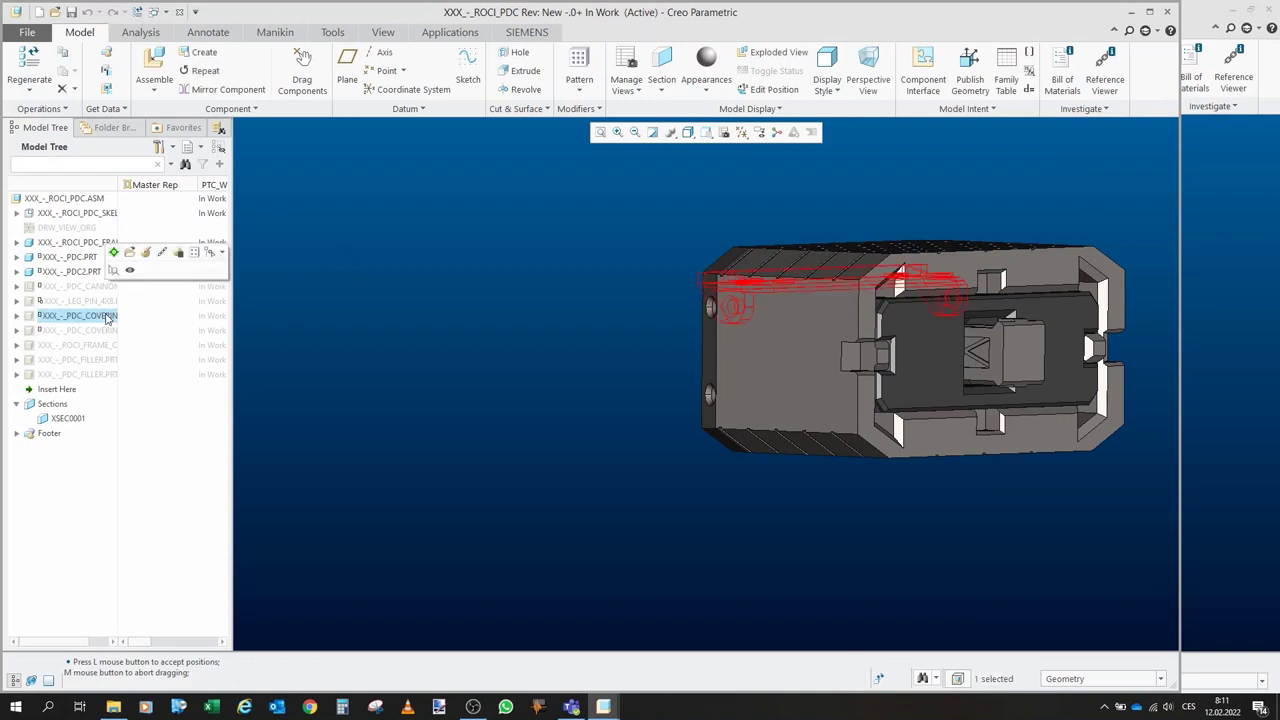
pyautogui.click(105, 348)
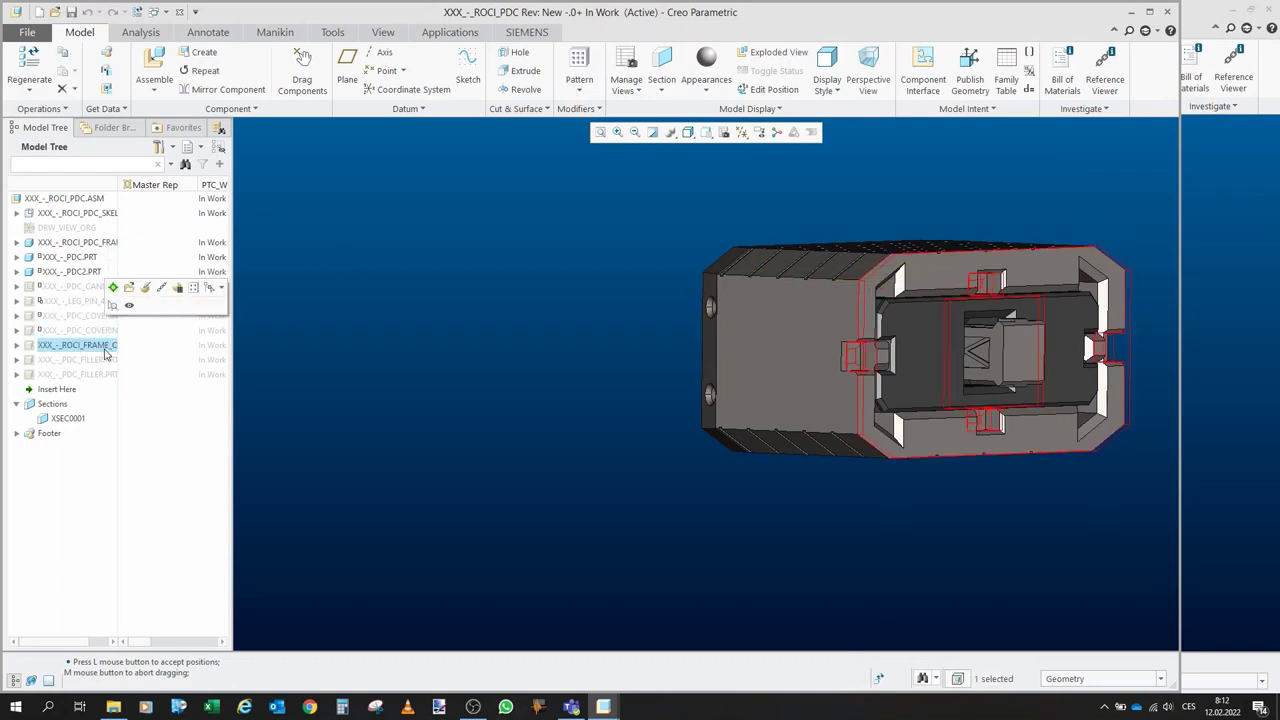
pyautogui.click(131, 307)
pyautogui.click(501, 374)
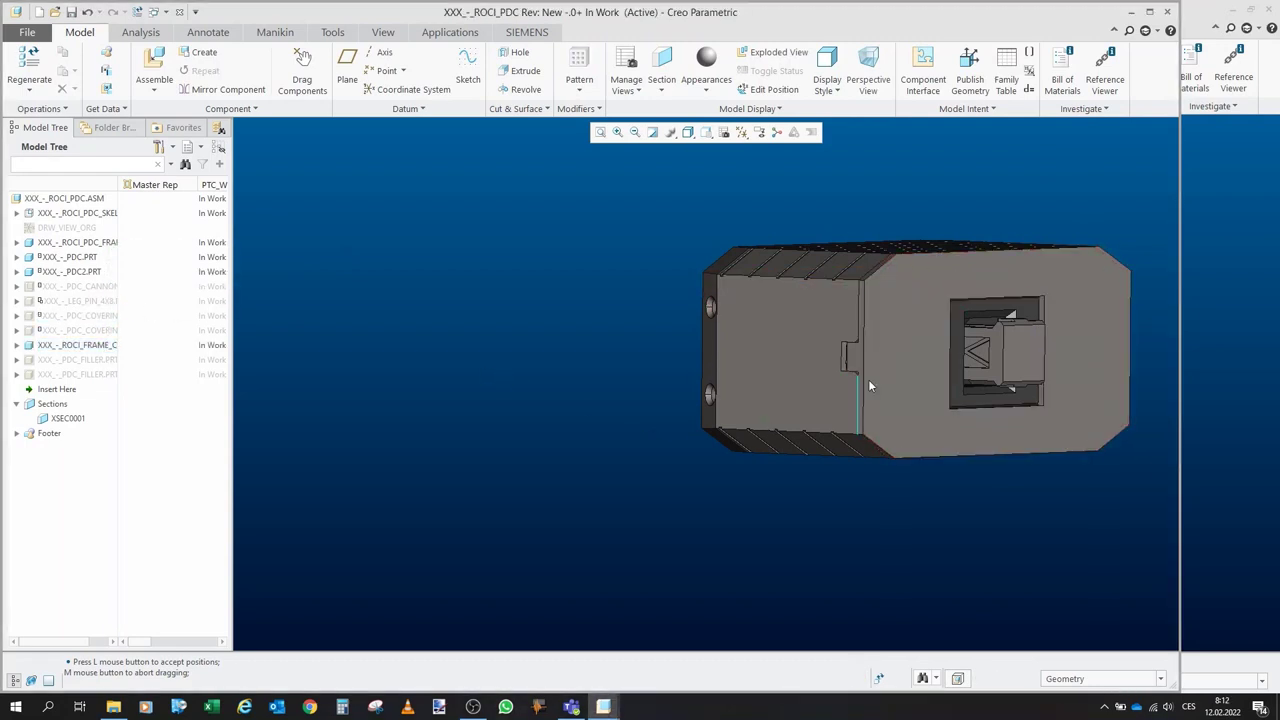
# Pull the PDC carrier and arm back out through the frame's front opening with Drag Components, then finish dragging.
pyautogui.moveTo(876, 375)
pyautogui.mouseDown(button='middle')
pyautogui.moveTo(940, 390)
pyautogui.moveTo(878, 371)
pyautogui.mouseUp(button='middle')
pyautogui.moveTo(1000, 376); pyautogui.dragTo(1090, 403, button='middle')
pyautogui.moveTo(831, 367); pyautogui.dragTo(822, 352, button='middle')
pyautogui.click(302, 75)
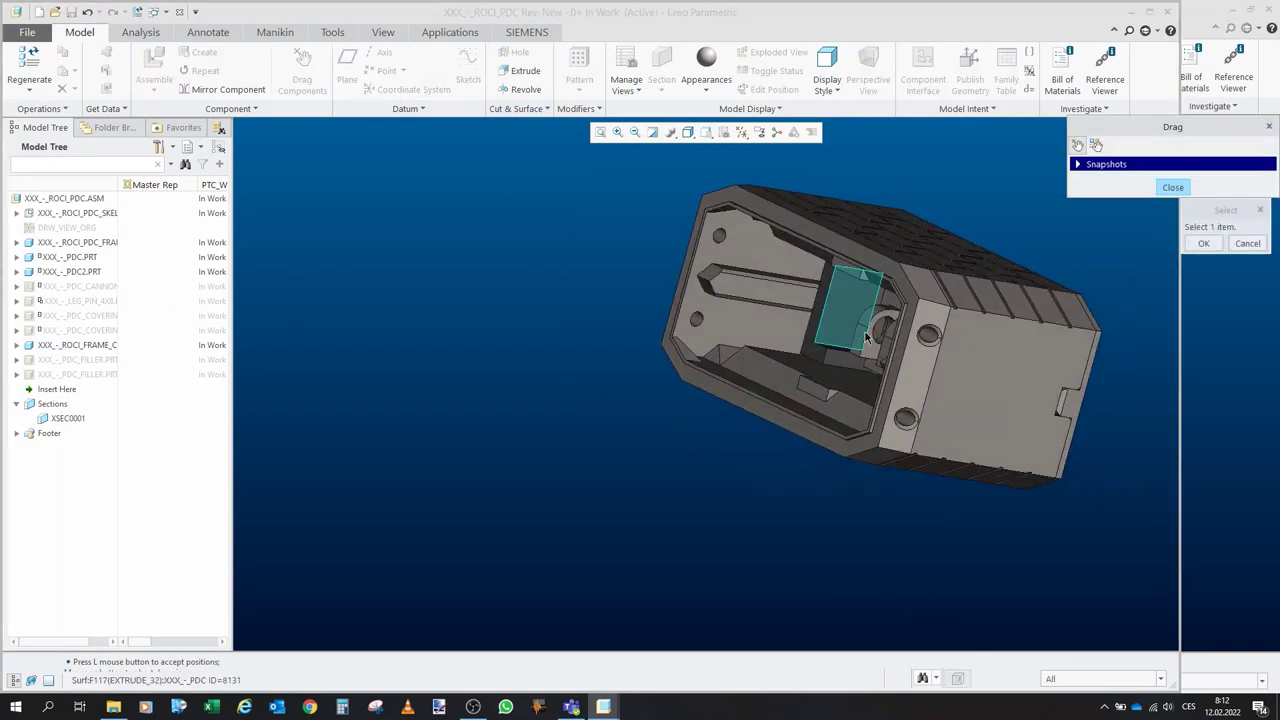
pyautogui.click(868, 338)
pyautogui.click(428, 302)
pyautogui.middleClick(430, 320)
# Unhide the PDC cannon assembly at the end of the arm.
pyautogui.scroll(2, 430, 320)
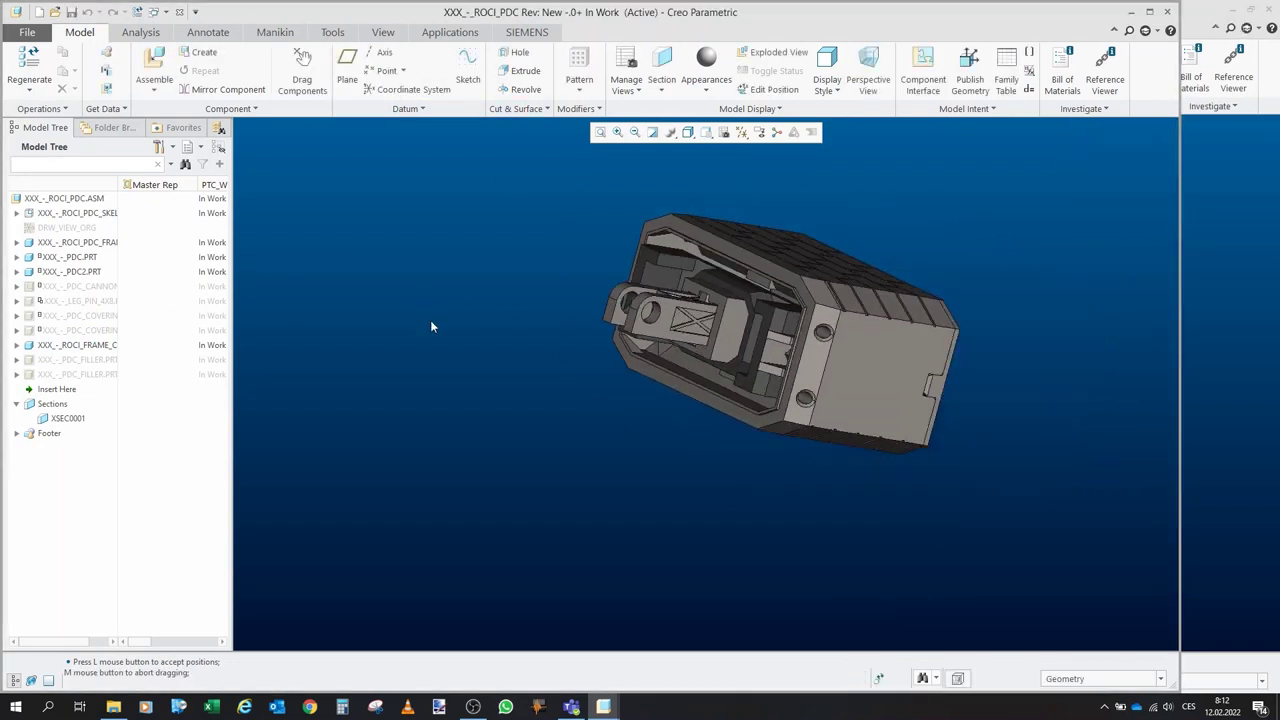
pyautogui.scroll(-2, 720, 317)
pyautogui.moveTo(717, 316); pyautogui.dragTo(693, 362, button='middle')
pyautogui.click(90, 287)
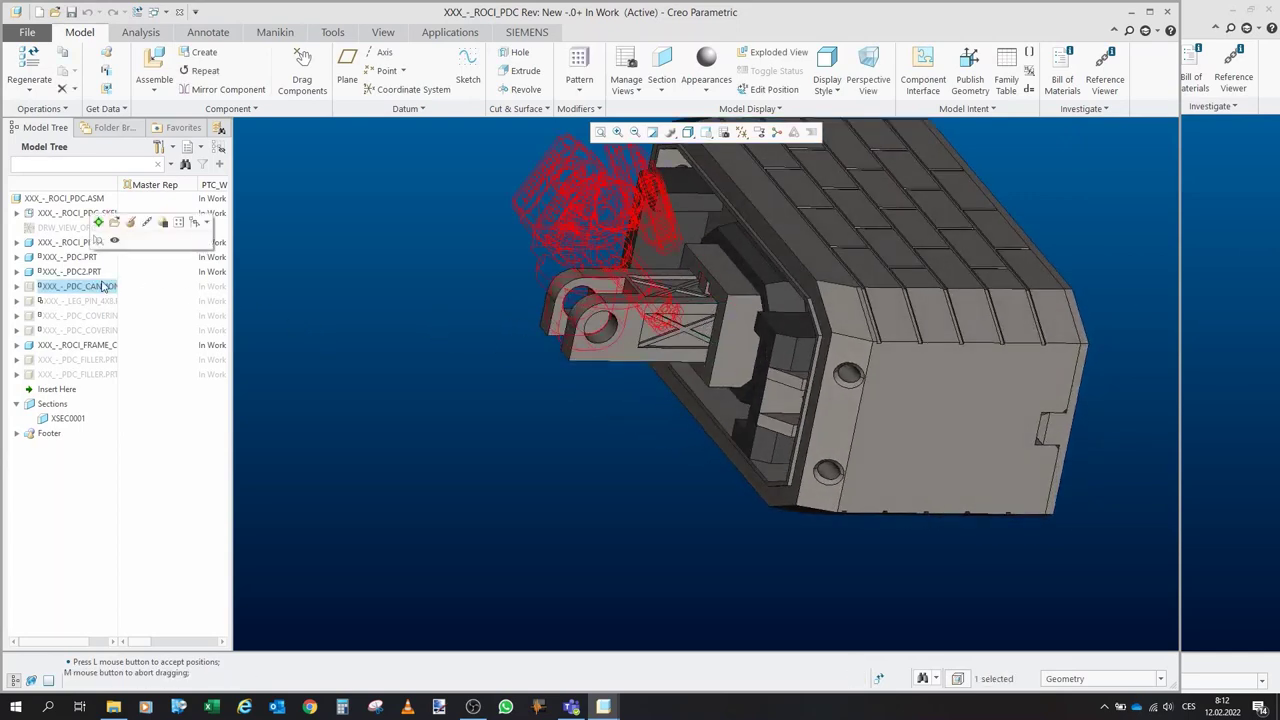
pyautogui.click(114, 243)
pyautogui.moveTo(437, 408); pyautogui.dragTo(443, 383, button='middle')
pyautogui.click(444, 382)
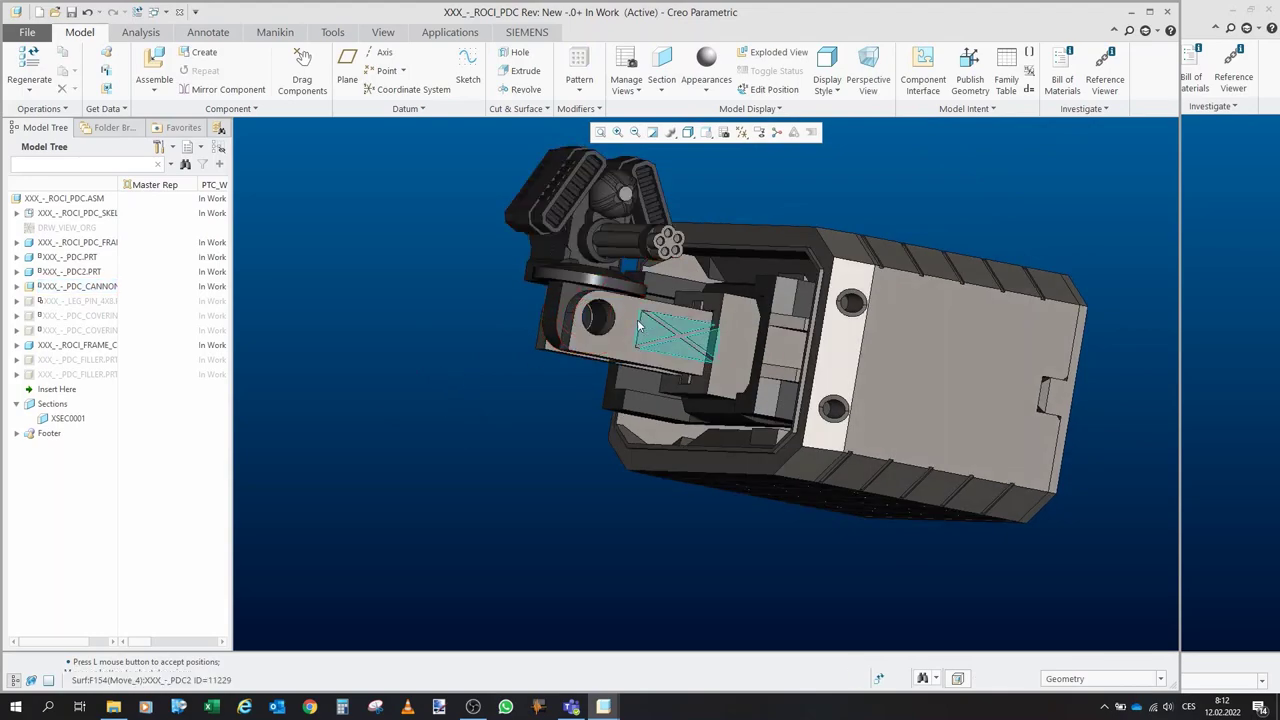
# Unhide the XXX_-_LEG_PIN_4X8 pin that joins the cannon to the arm.
pyautogui.scroll(-2, 580, 310)
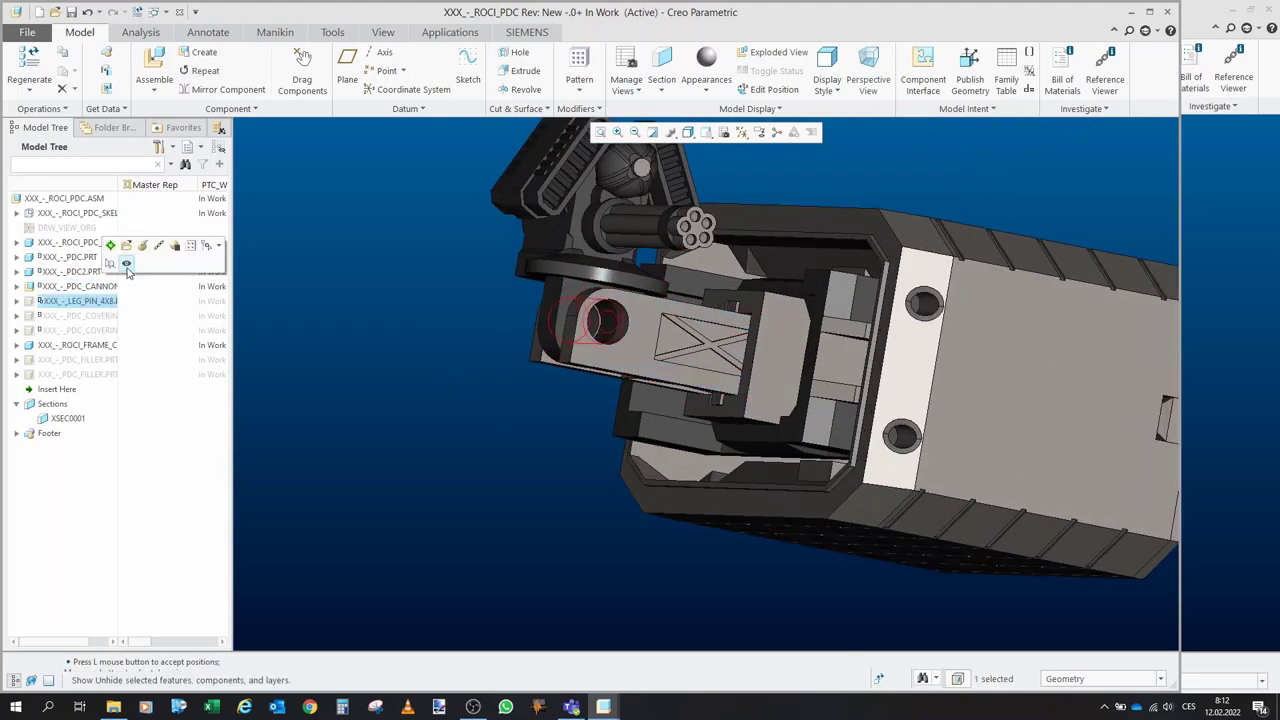
pyautogui.click(127, 266)
pyautogui.click(409, 420)
pyautogui.moveTo(573, 346)
pyautogui.mouseDown(button='middle')
pyautogui.moveTo(709, 360)
pyautogui.moveTo(574, 349)
pyautogui.mouseUp(button='middle')
# Retract the PDC cannon and its arm into the frame with Drag Components, then finish dragging.
pyautogui.scroll(2, 444, 388)
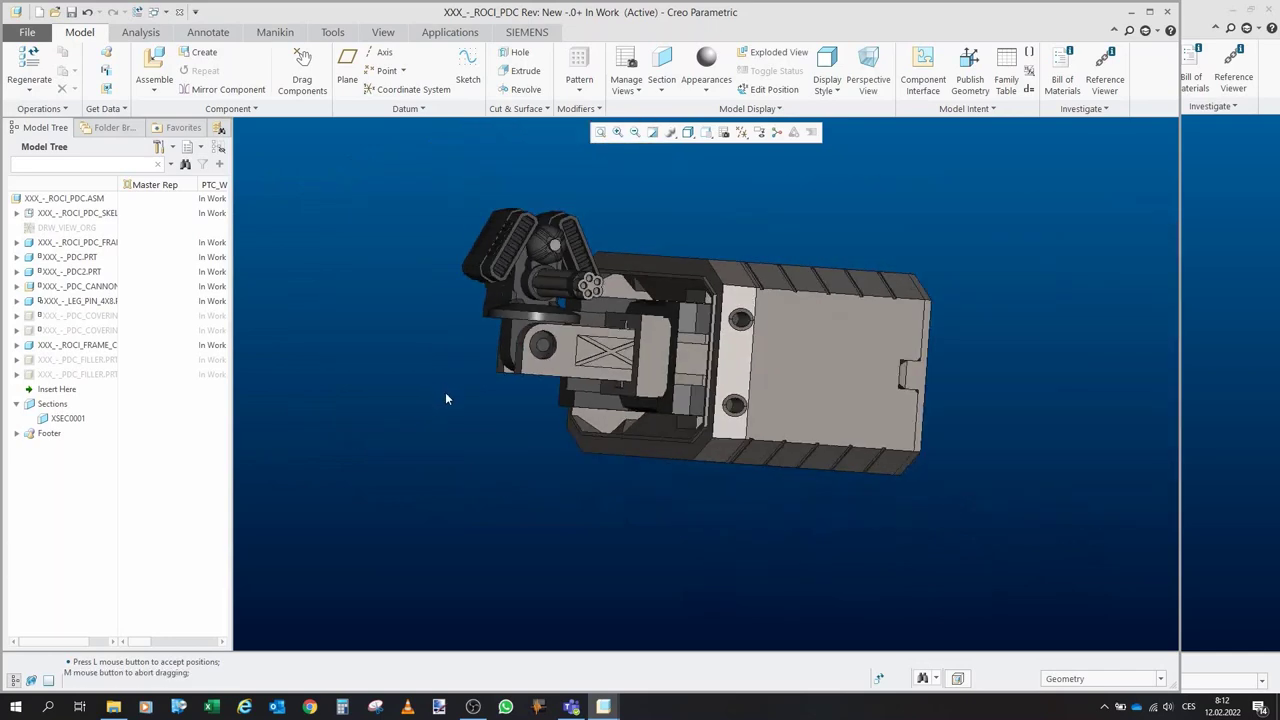
pyautogui.moveTo(437, 407); pyautogui.dragTo(497, 337, button='middle')
pyautogui.scroll(-4, 474, 396)
pyautogui.scroll(3, 518, 345)
pyautogui.click(298, 72)
pyautogui.click(472, 285)
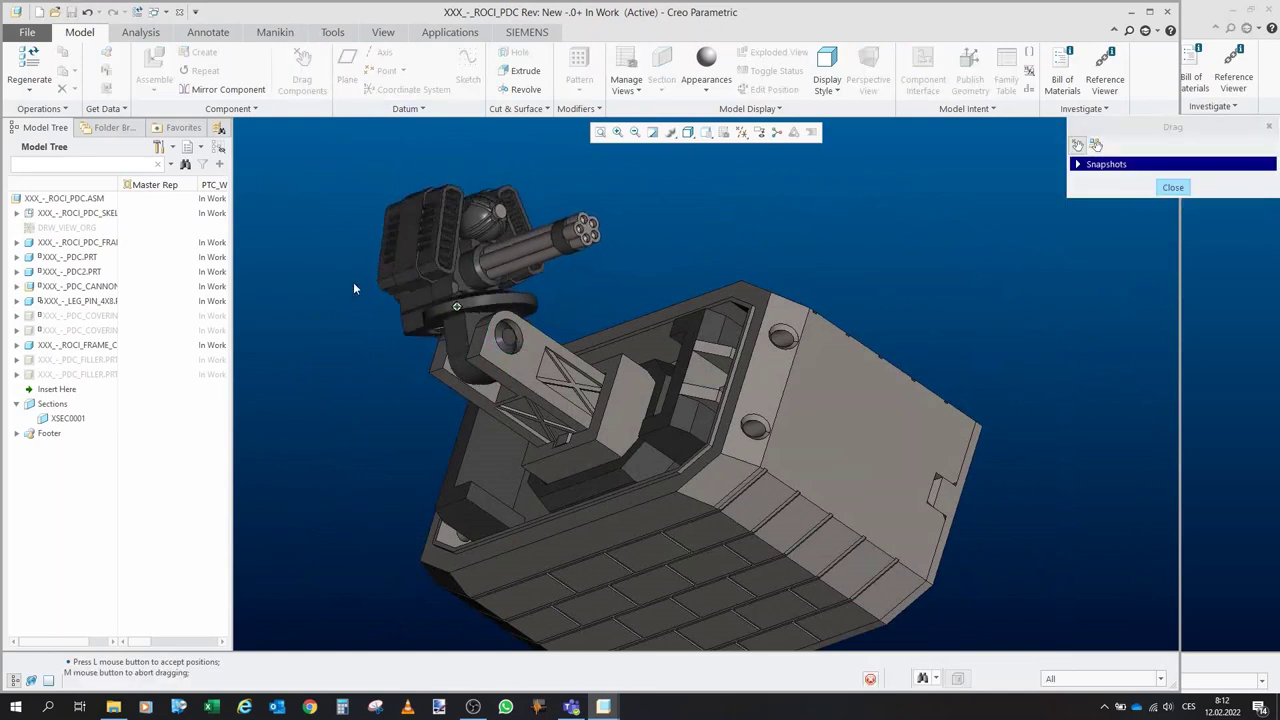
pyautogui.moveTo(852, 545); pyautogui.dragTo(890, 505, button='middle')
pyautogui.moveTo(714, 423); pyautogui.dragTo(790, 415, button='middle')
pyautogui.scroll(3, 663, 400)
pyautogui.middleClick(277, 326)
pyautogui.moveTo(277, 326); pyautogui.dragTo(194, 312, button='middle')
# Unhide both PDC covering parts that form the doors over the frame's front opening.
pyautogui.click(128, 316)
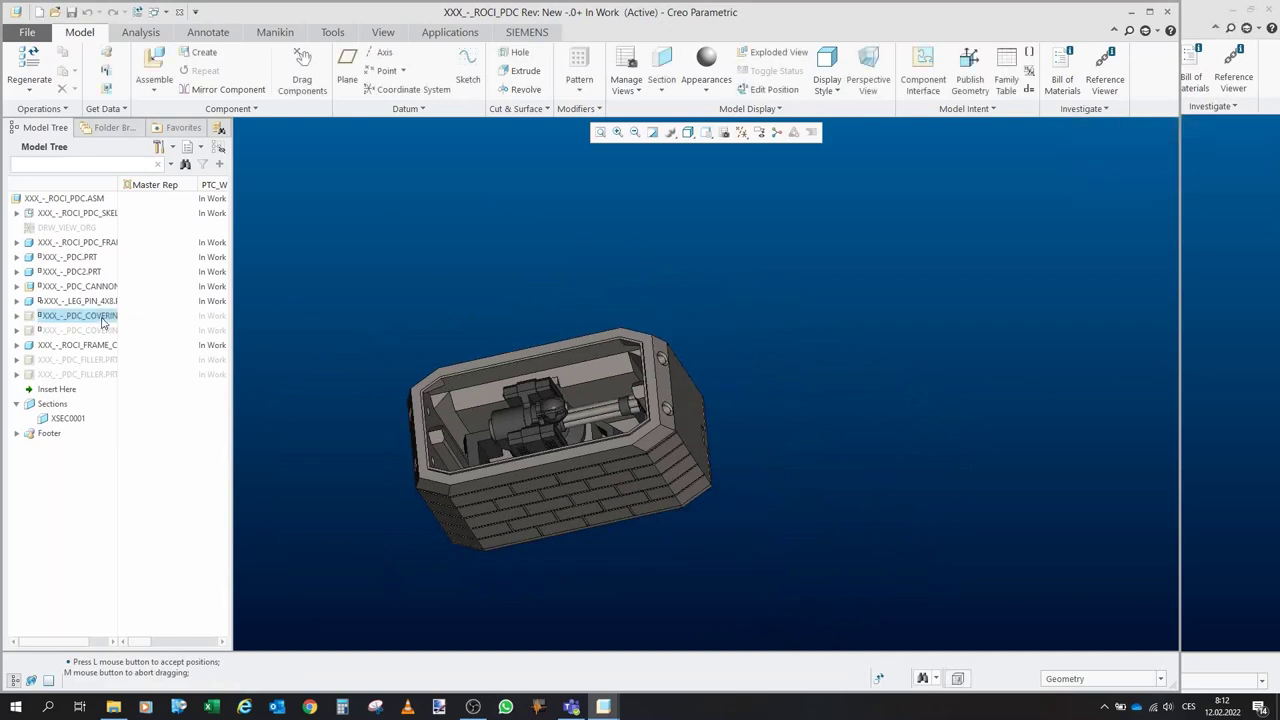
pyautogui.click(105, 331)
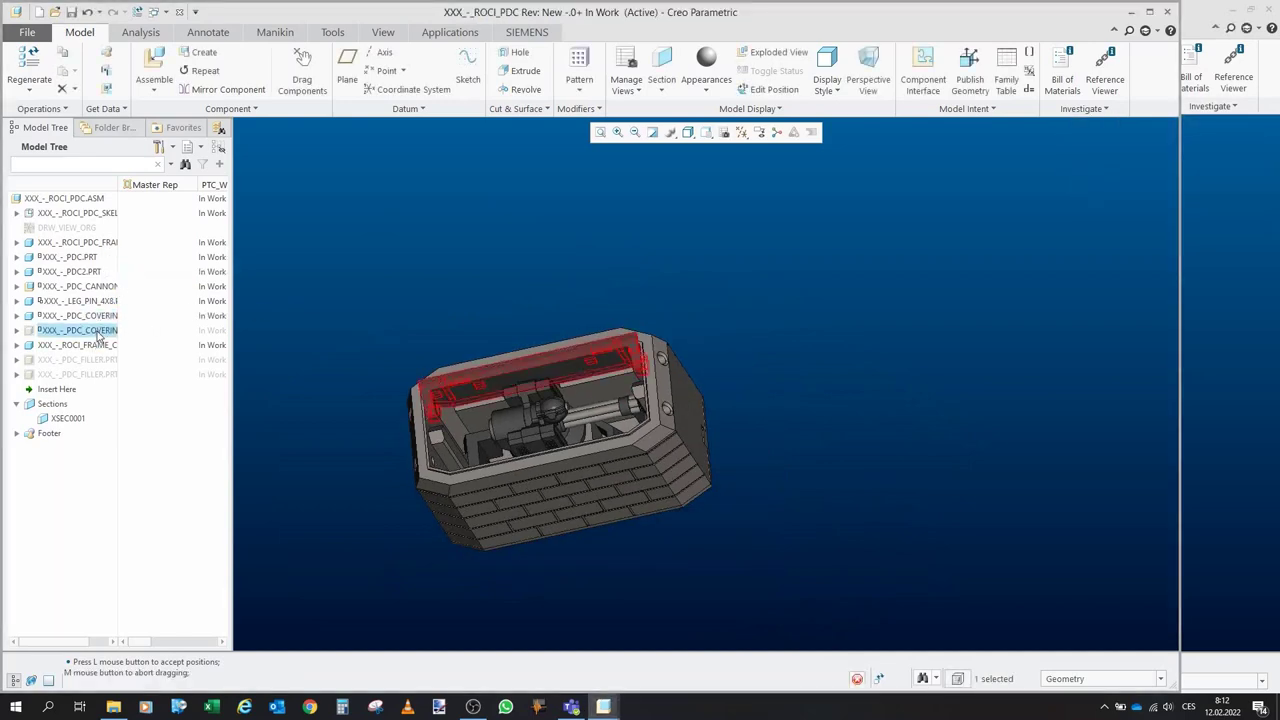
pyautogui.click(122, 288)
pyautogui.scroll(-4, 498, 473)
pyautogui.moveTo(498, 473); pyautogui.dragTo(418, 484, button='middle')
# Unhide the two XXX_-_PDC_FILLER parts that cover the pin holes on both sides of the frame.
pyautogui.click(100, 360)
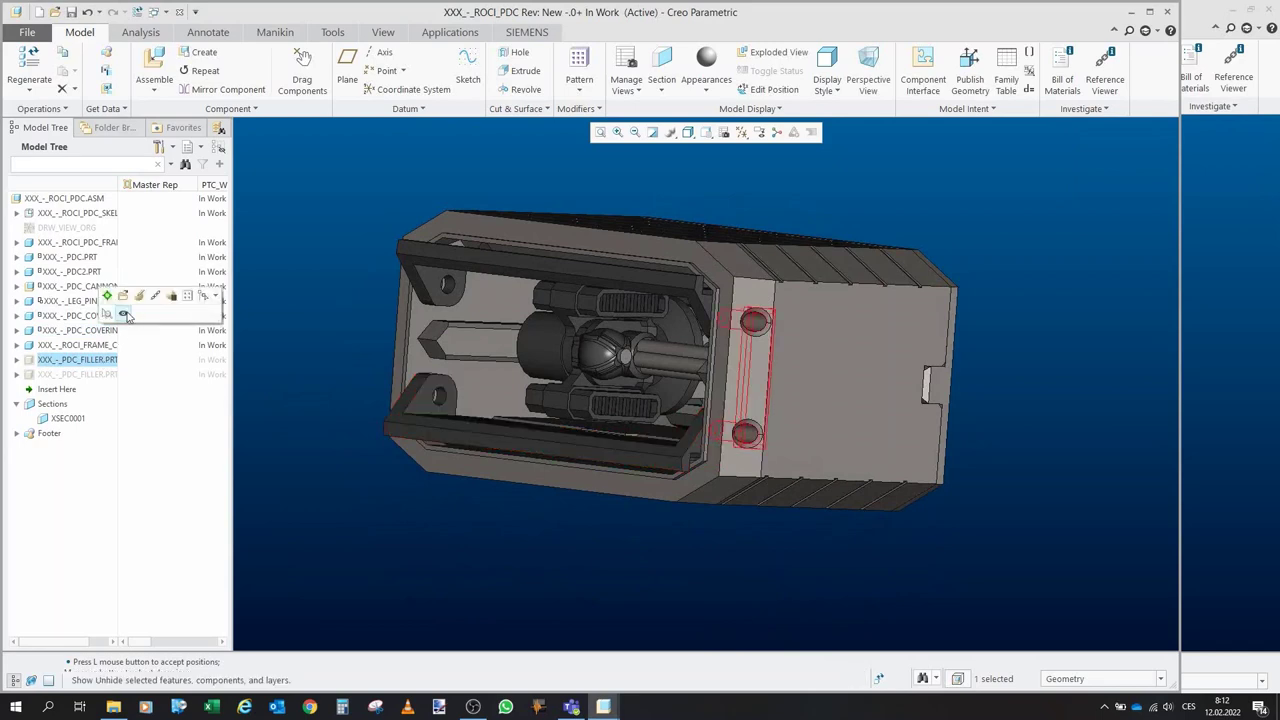
pyautogui.click(125, 315)
pyautogui.moveTo(580, 420); pyautogui.dragTo(785, 412, button='middle')
pyautogui.click(100, 374)
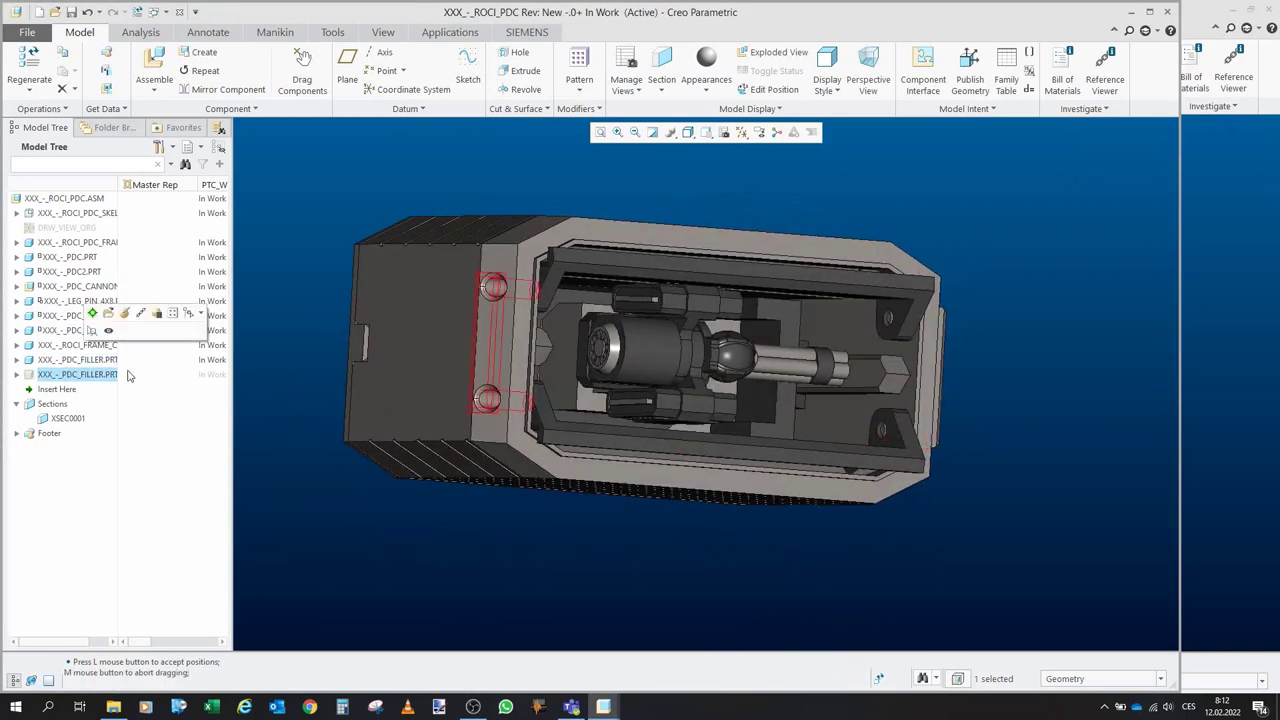
pyautogui.click(108, 332)
pyautogui.moveTo(548, 402); pyautogui.dragTo(444, 336, button='middle')
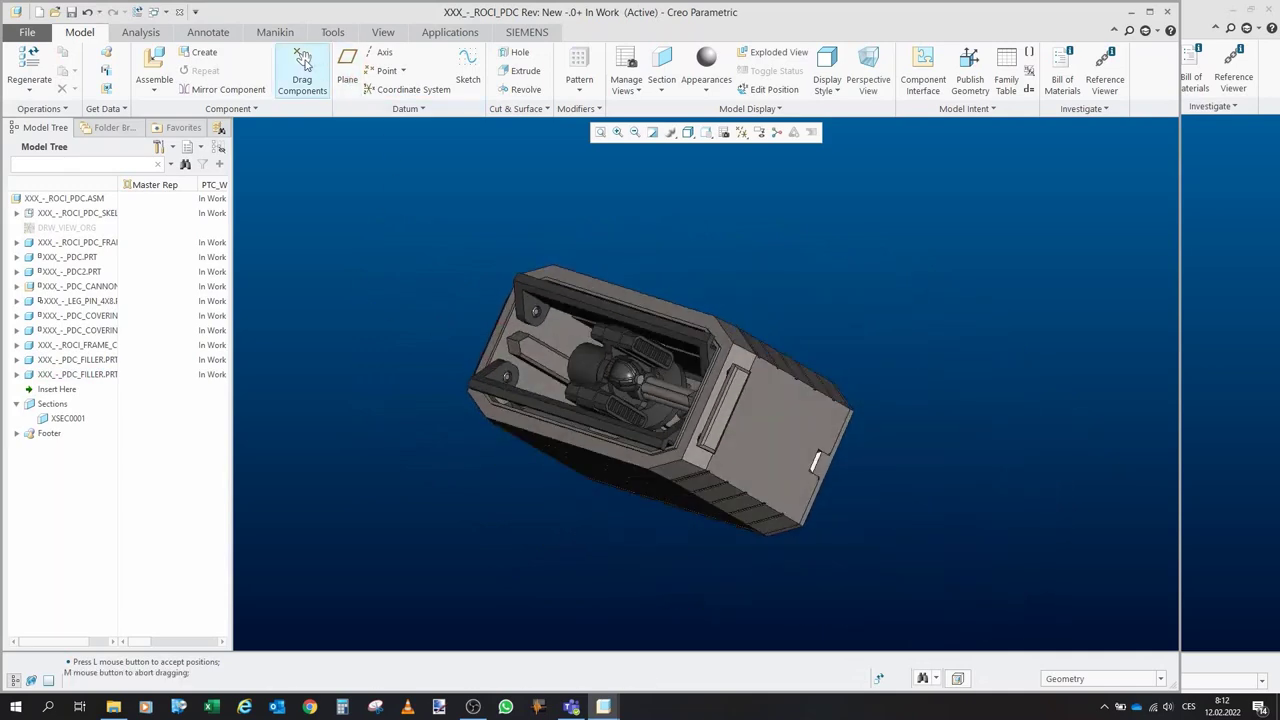
# Swing the two covering doors shut and open again with Drag Components.
pyautogui.click(302, 80)
pyautogui.click(538, 346)
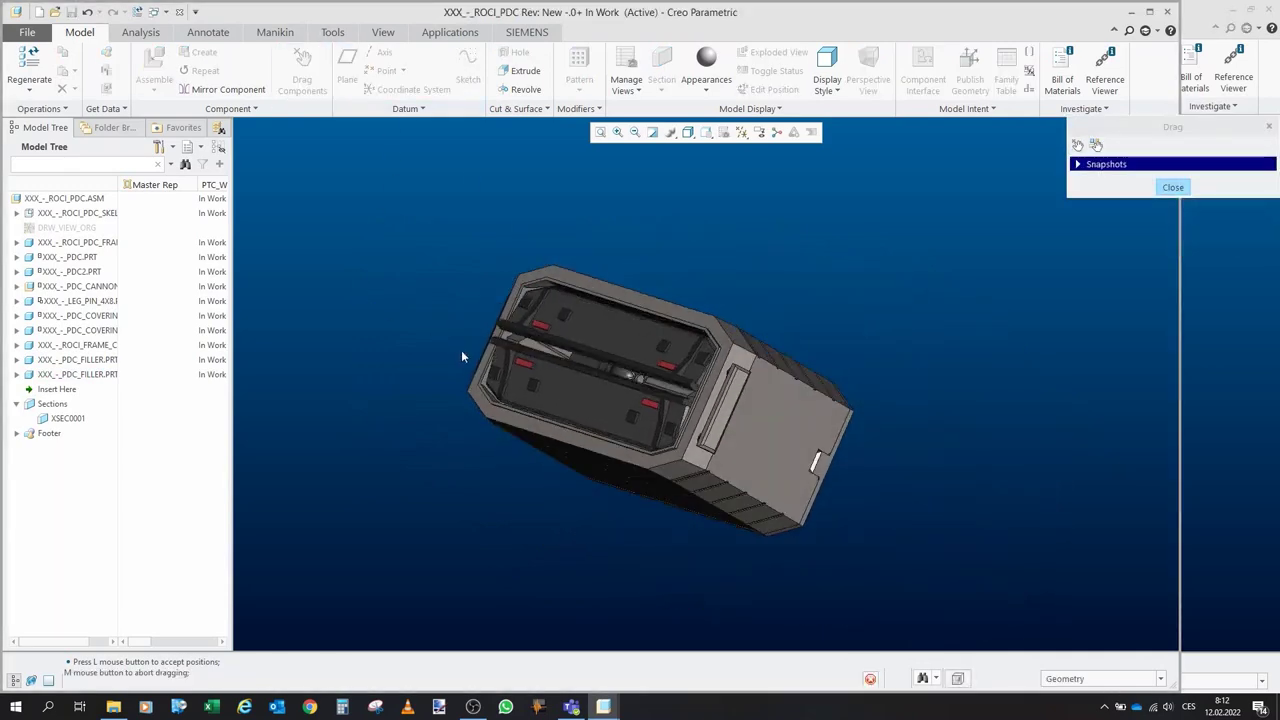
pyautogui.click(492, 313)
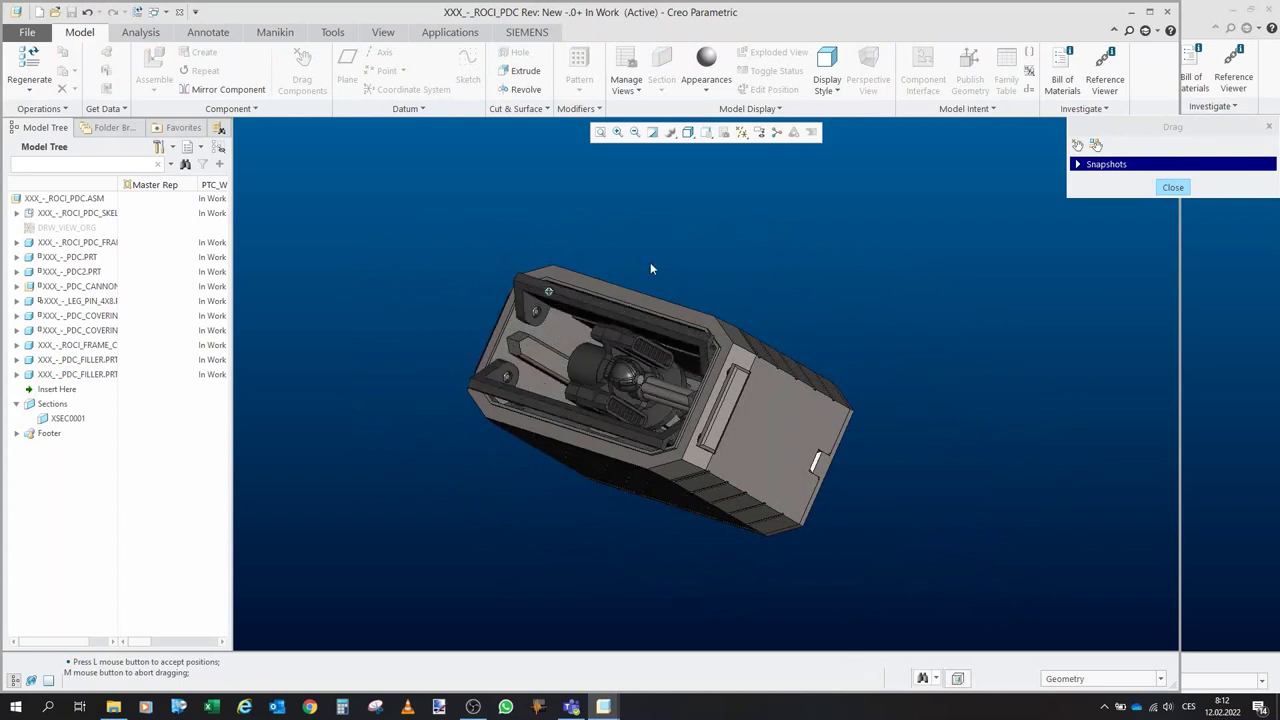
# Pull the PDC cannon out through the open doors and swivel it on its arm, then finish dragging.
pyautogui.click(571, 357)
pyautogui.click(333, 246)
pyautogui.moveTo(575, 415); pyautogui.dragTo(506, 350, button='middle')
pyautogui.click(469, 322)
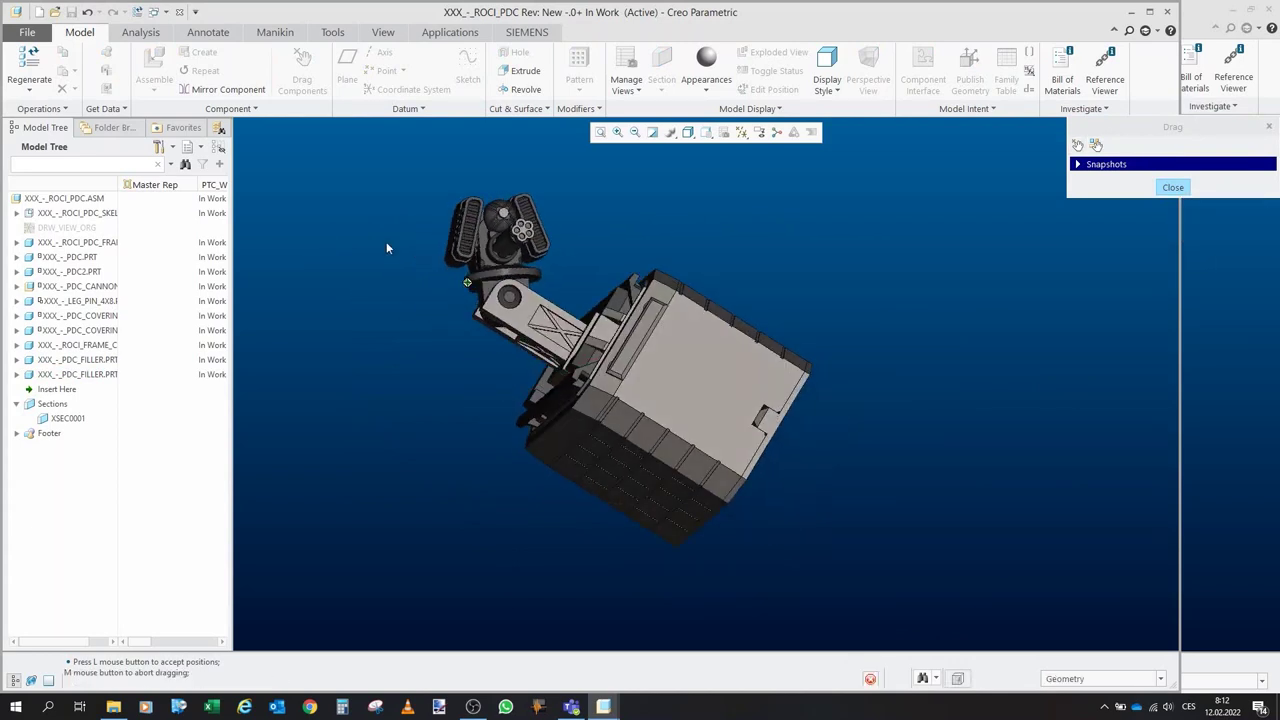
pyautogui.click(469, 173)
pyautogui.middleClick(462, 348)
pyautogui.scroll(-2, 461, 343)
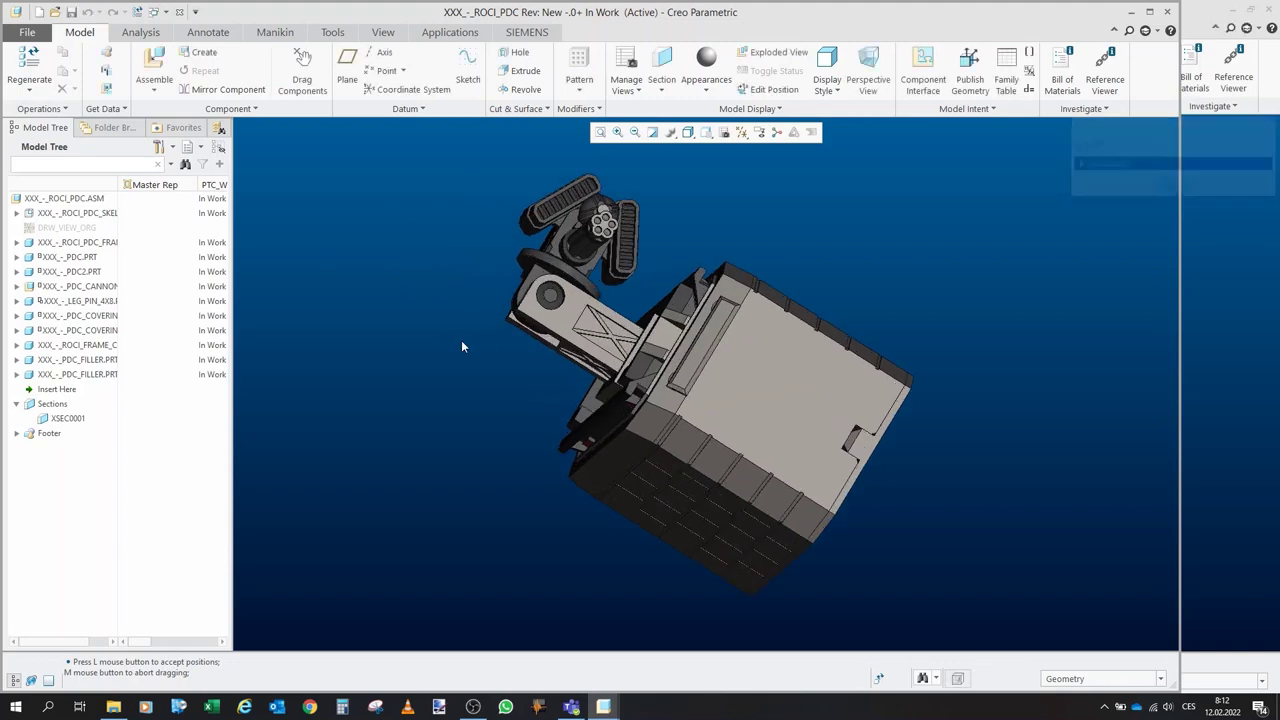
# Open the XXX_-_PDC_CANNON subassembly in its own window using the Master Rep.
pyautogui.click(88, 286)
pyautogui.click(115, 218)
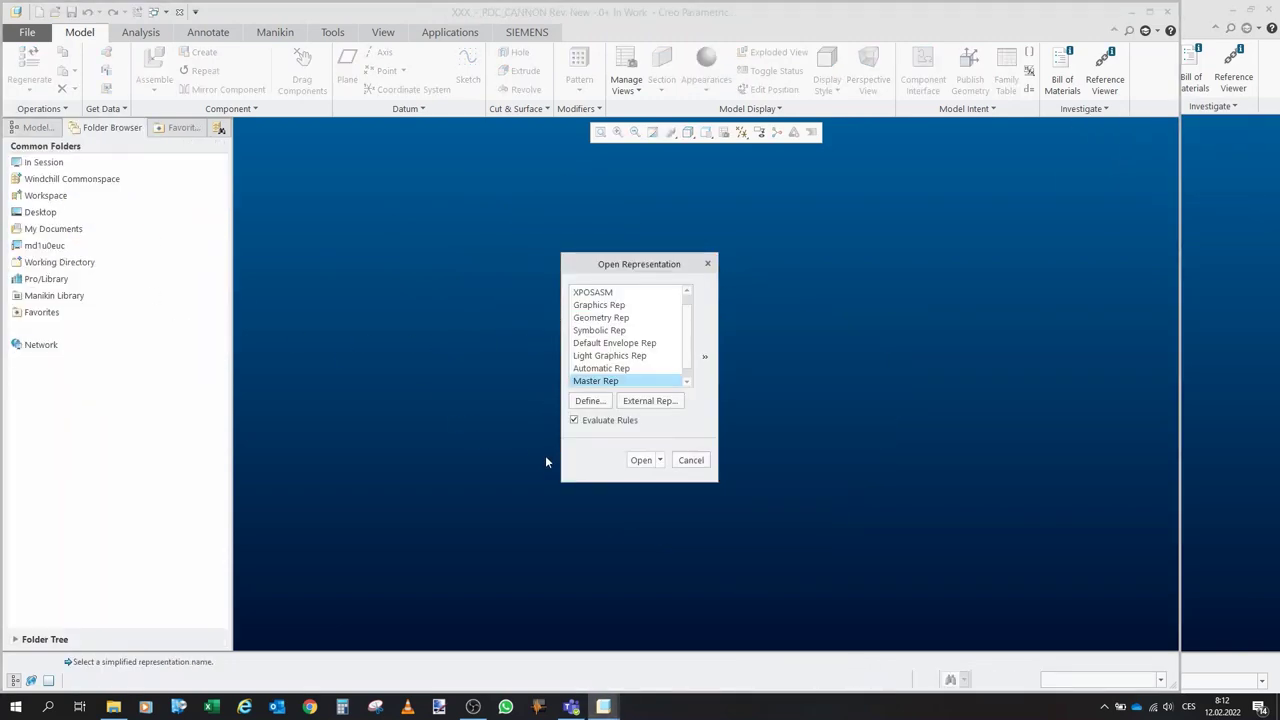
pyautogui.click(641, 460)
pyautogui.scroll(5, 708, 379)
pyautogui.moveTo(708, 379)
pyautogui.mouseDown(button='middle')
pyautogui.moveTo(651, 429)
pyautogui.moveTo(610, 410)
pyautogui.mouseUp(button='middle')
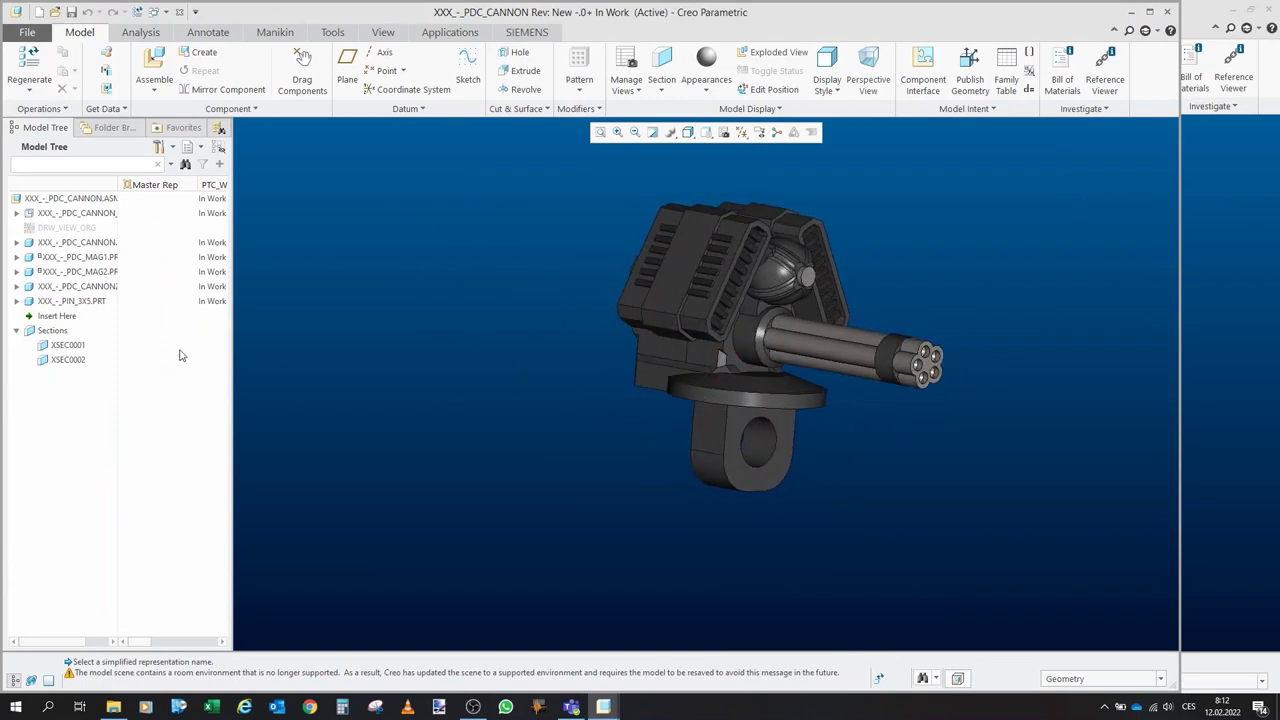
# Hide both magazines, the XXX_-_PDC_CANNON2 part and the XXX_-_PIN_3X5 pin, leaving only the cannon's main body.
pyautogui.click(107, 258)
pyautogui.keyDown('shift'); pyautogui.click(82, 303); pyautogui.keyUp('shift')
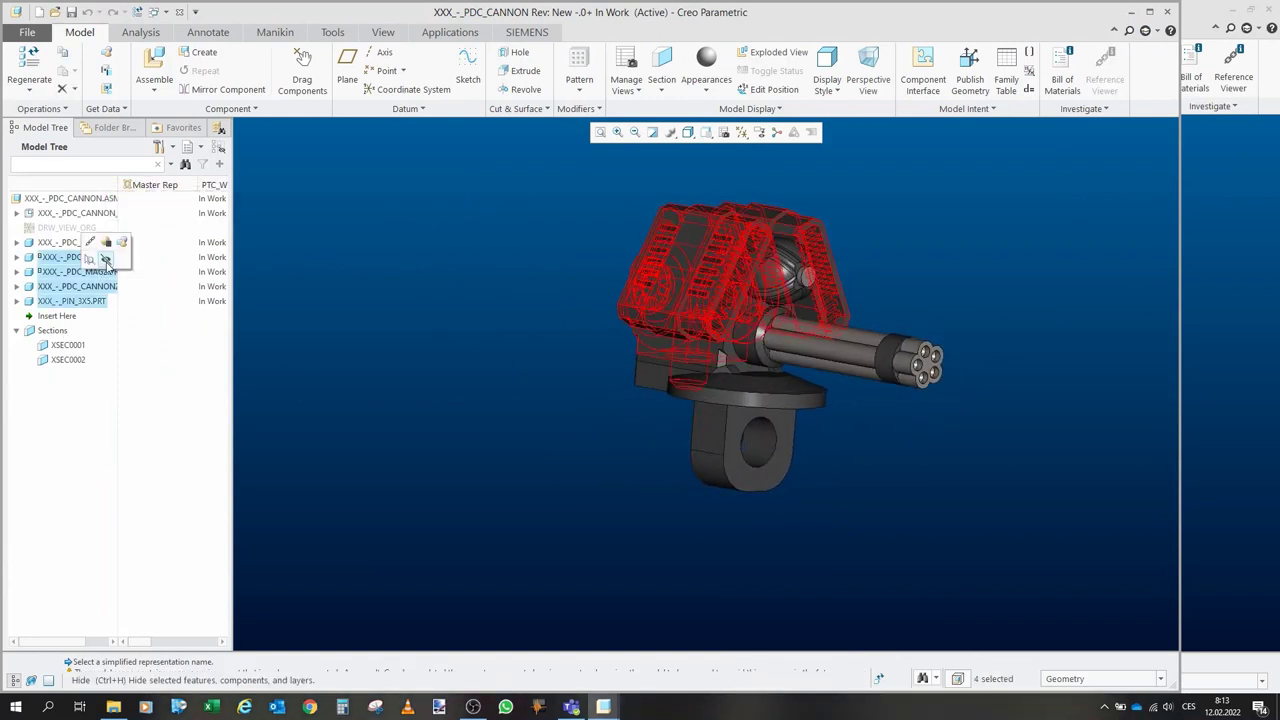
pyautogui.click(108, 260)
pyautogui.moveTo(664, 461); pyautogui.dragTo(634, 446, button='middle')
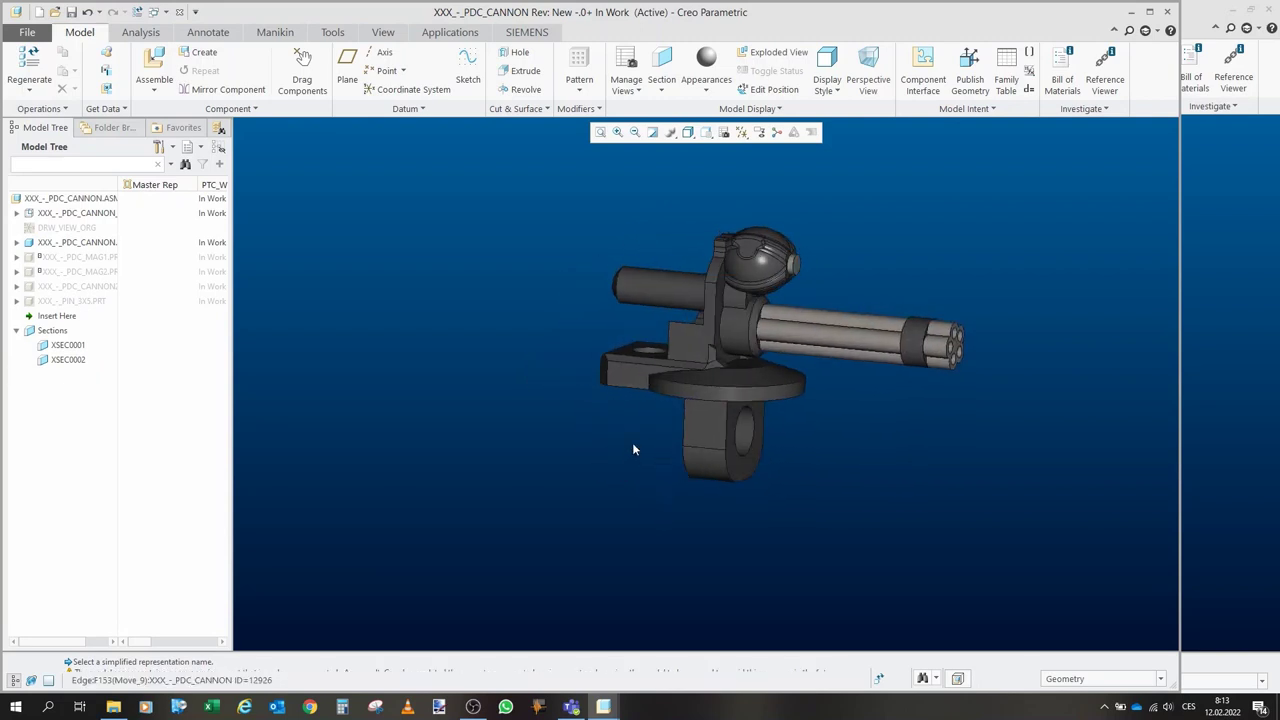
# Unhide the XXX_-_PDC_MAG1 and XXX_-_PDC_MAG2 magazines on both sides of the cannon.
pyautogui.click(66, 258)
pyautogui.click(89, 222)
pyautogui.moveTo(577, 387)
pyautogui.mouseDown(button='middle')
pyautogui.moveTo(760, 400)
pyautogui.moveTo(661, 335)
pyautogui.moveTo(648, 305)
pyautogui.moveTo(600, 290)
pyautogui.mouseUp(button='middle')
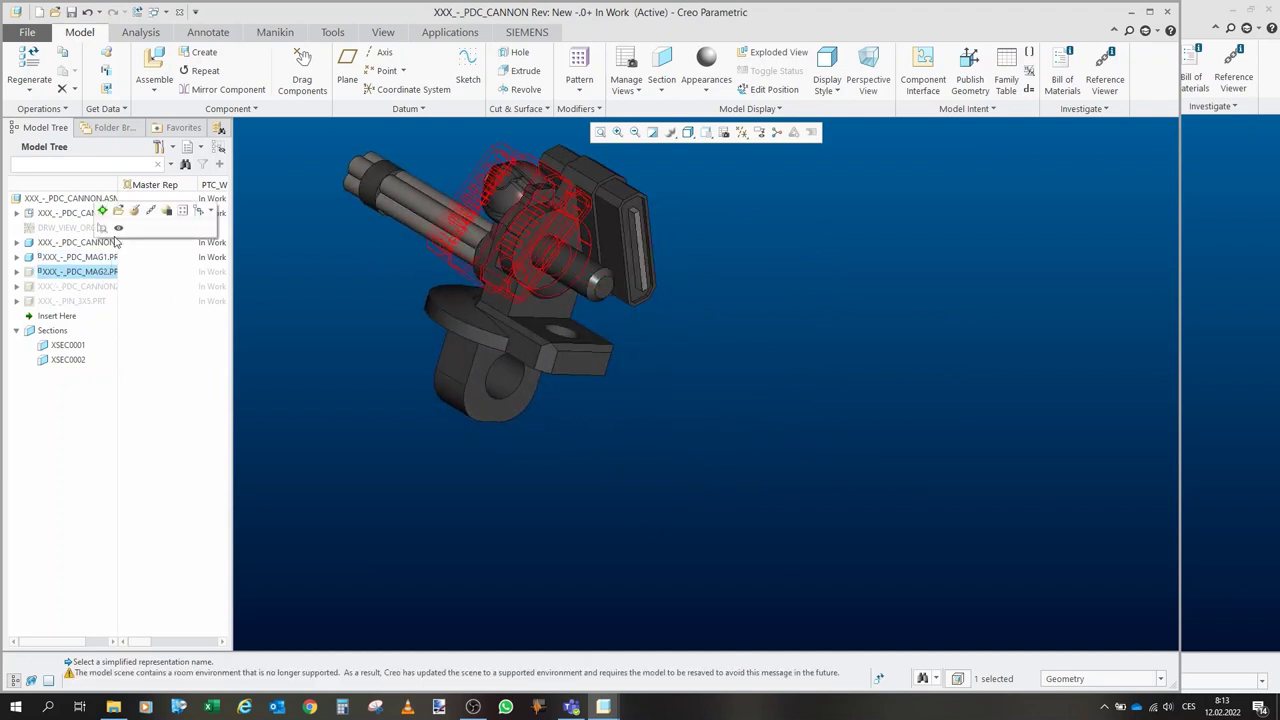
pyautogui.click(116, 233)
pyautogui.click(283, 352)
pyautogui.moveTo(545, 245); pyautogui.dragTo(392, 292, button='middle')
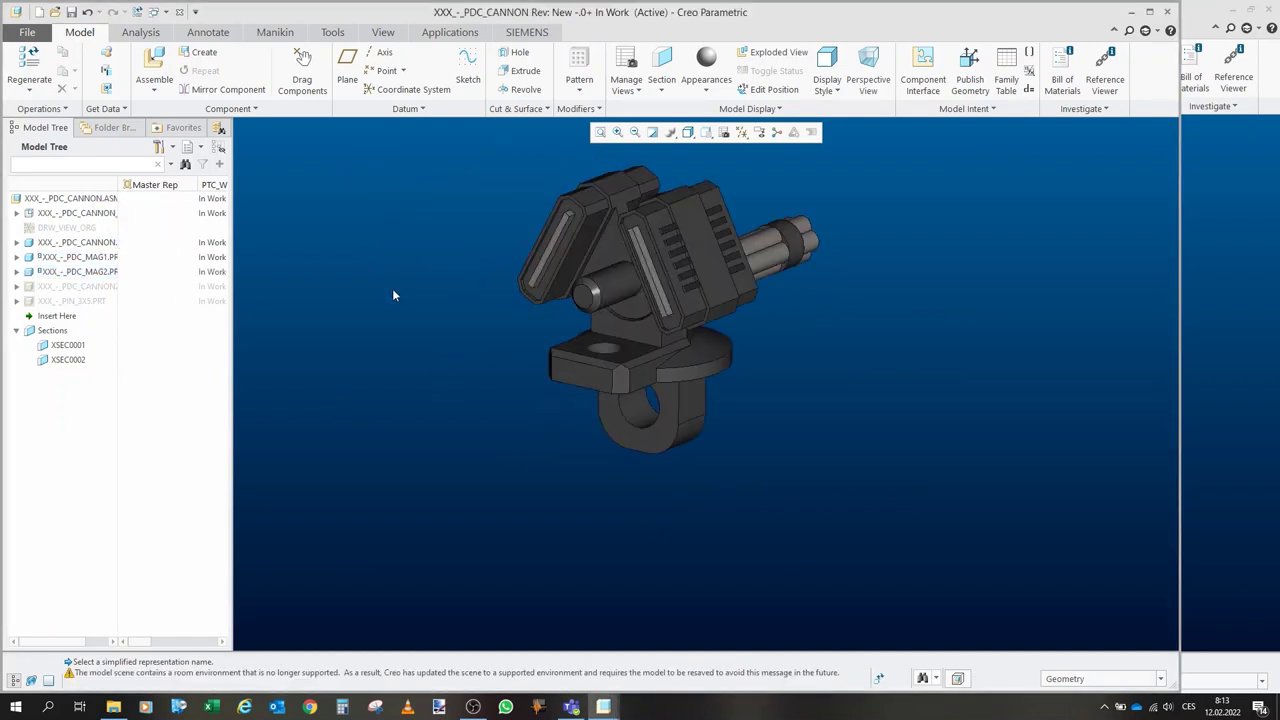
# Unhide the rear XXX_-_PDC_CANNON2 part and the XXX_-_PIN_3X5 pin that fastens it from below.
pyautogui.click(103, 288)
pyautogui.click(122, 252)
pyautogui.scroll(-3, 580, 300)
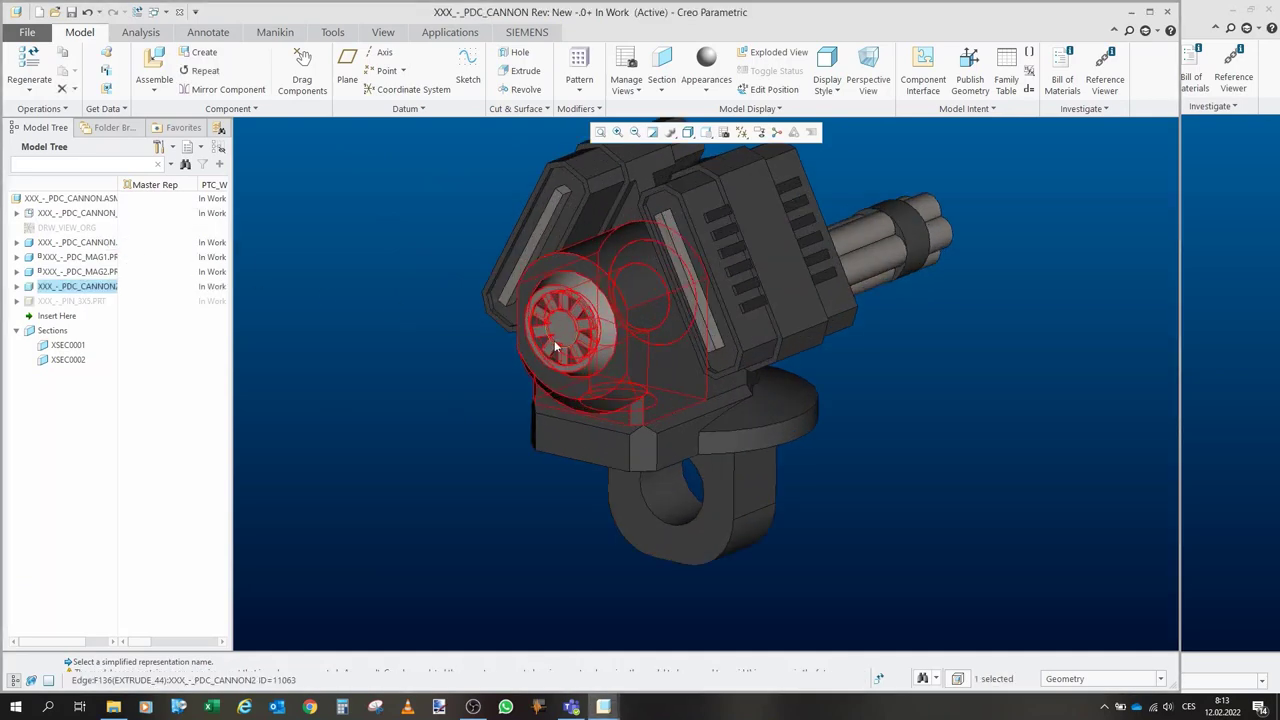
pyautogui.moveTo(652, 274); pyautogui.dragTo(526, 379, button='middle')
pyautogui.click(72, 301)
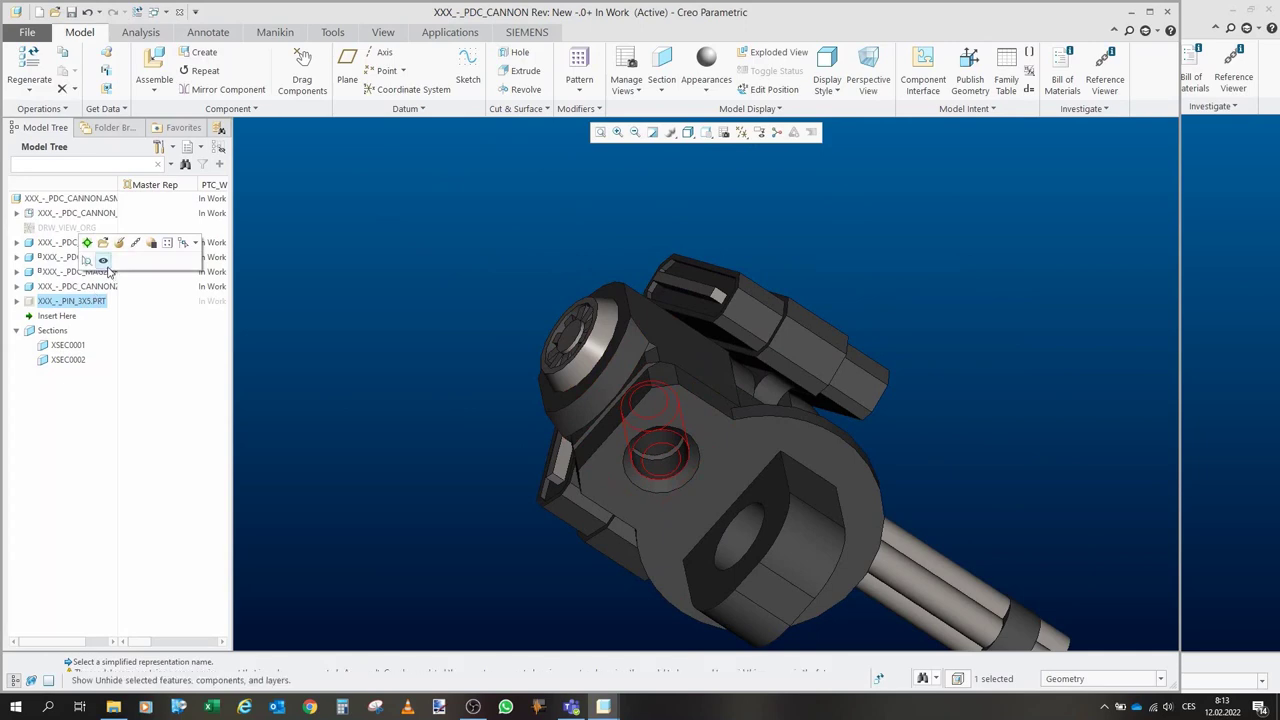
pyautogui.click(112, 268)
pyautogui.moveTo(676, 446); pyautogui.dragTo(669, 497, button='middle')
pyautogui.moveTo(667, 396); pyautogui.dragTo(425, 376, button='middle')
pyautogui.scroll(3, 551, 423)
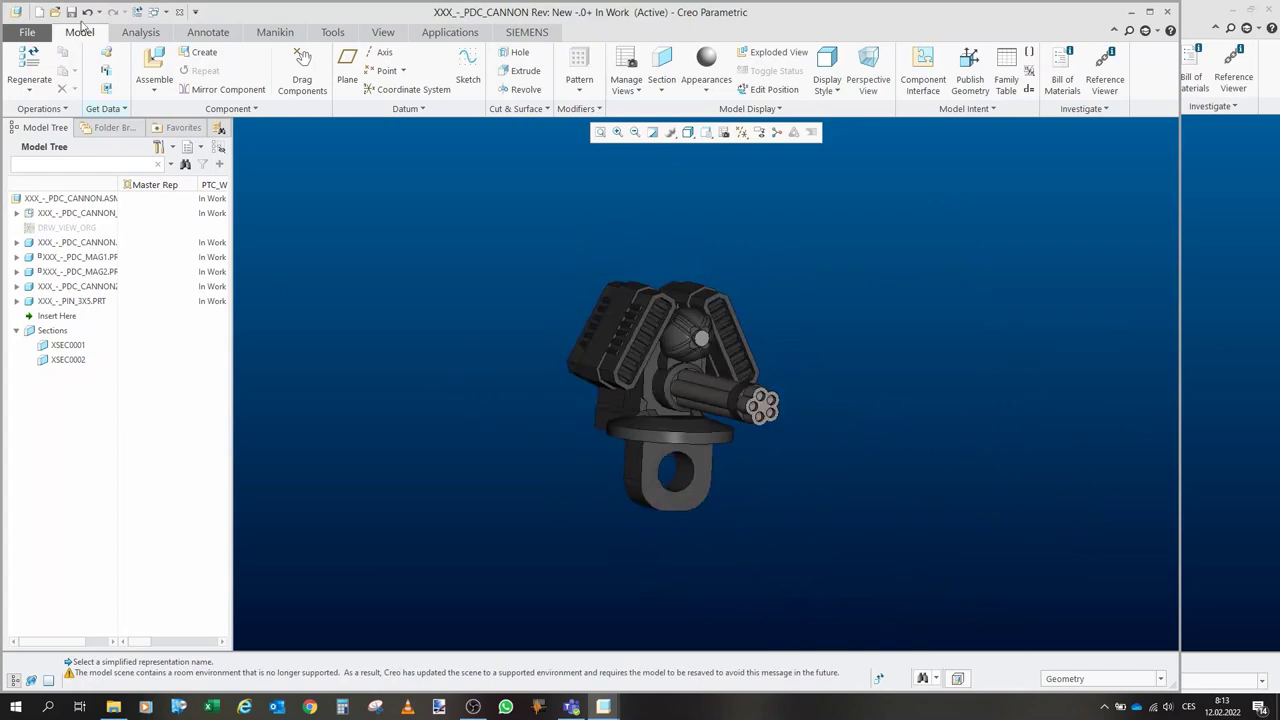
# Close the cannon and PDC assembly windows to return to the complete XXX_-_ROCI assembly.
pyautogui.click(182, 18)
pyautogui.moveTo(678, 285); pyautogui.dragTo(660, 396, button='middle')
pyautogui.scroll(1, 655, 400)
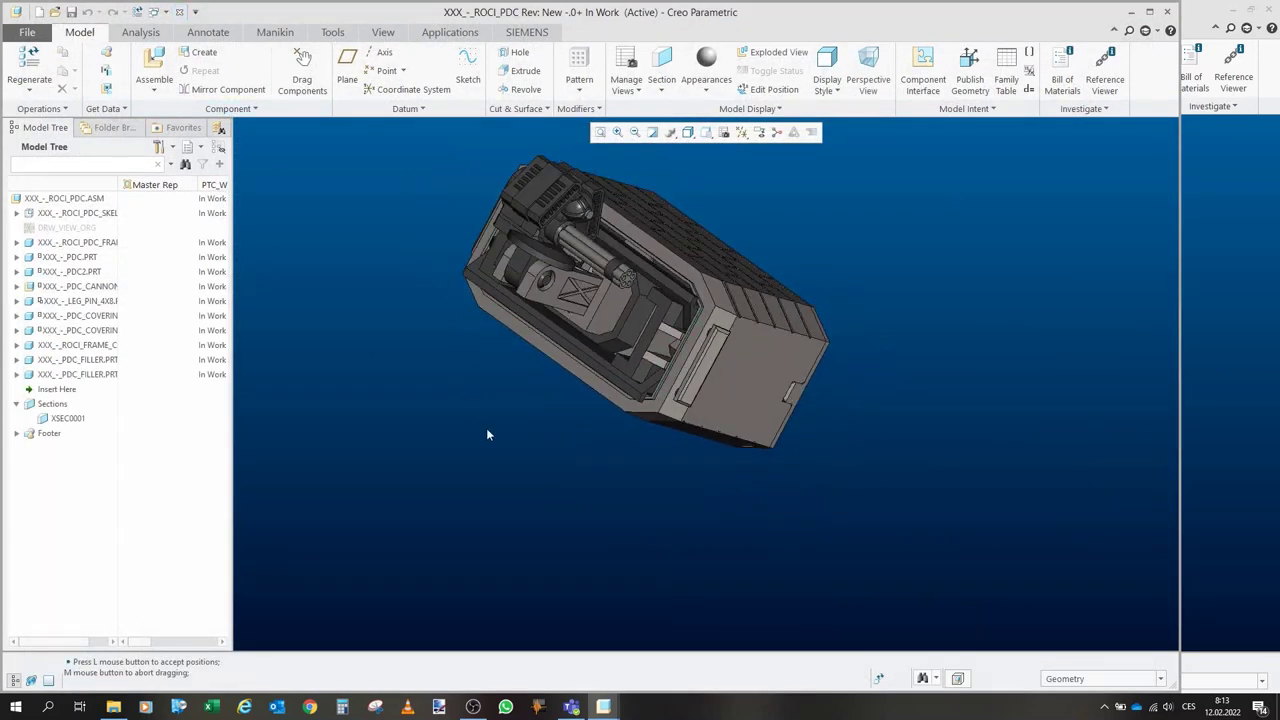
pyautogui.moveTo(492, 433); pyautogui.dragTo(548, 344, button='middle')
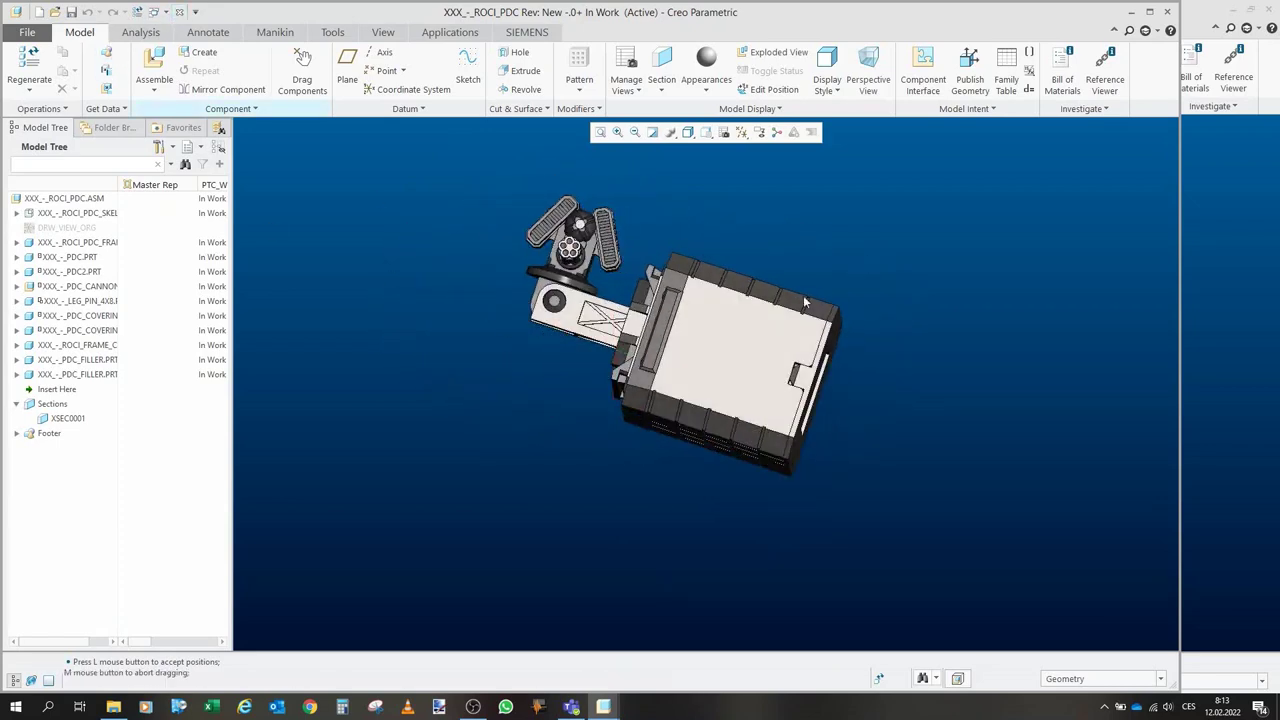
pyautogui.click(181, 12)
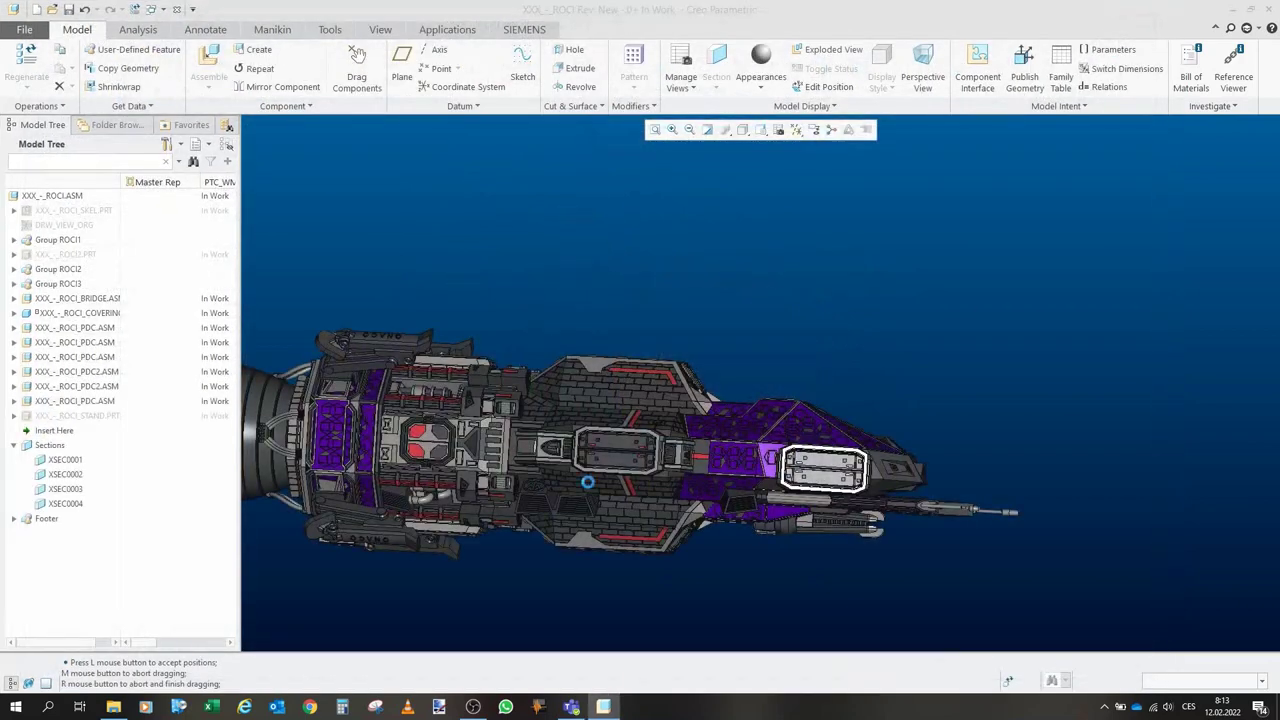
# Examine the exterior of the complete spaceship from several angles, including its closed PDC bays and nose.
pyautogui.scroll(-2, 616, 443)
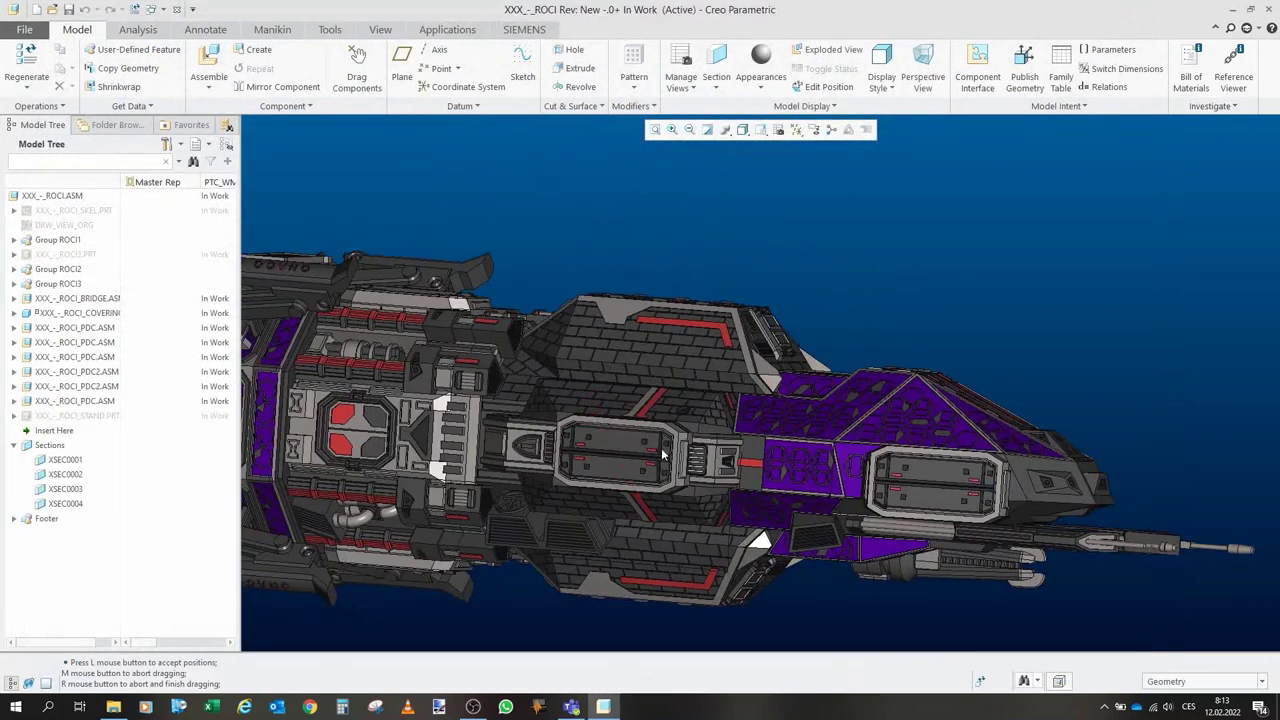
pyautogui.moveTo(664, 453); pyautogui.dragTo(860, 490, button='middle')
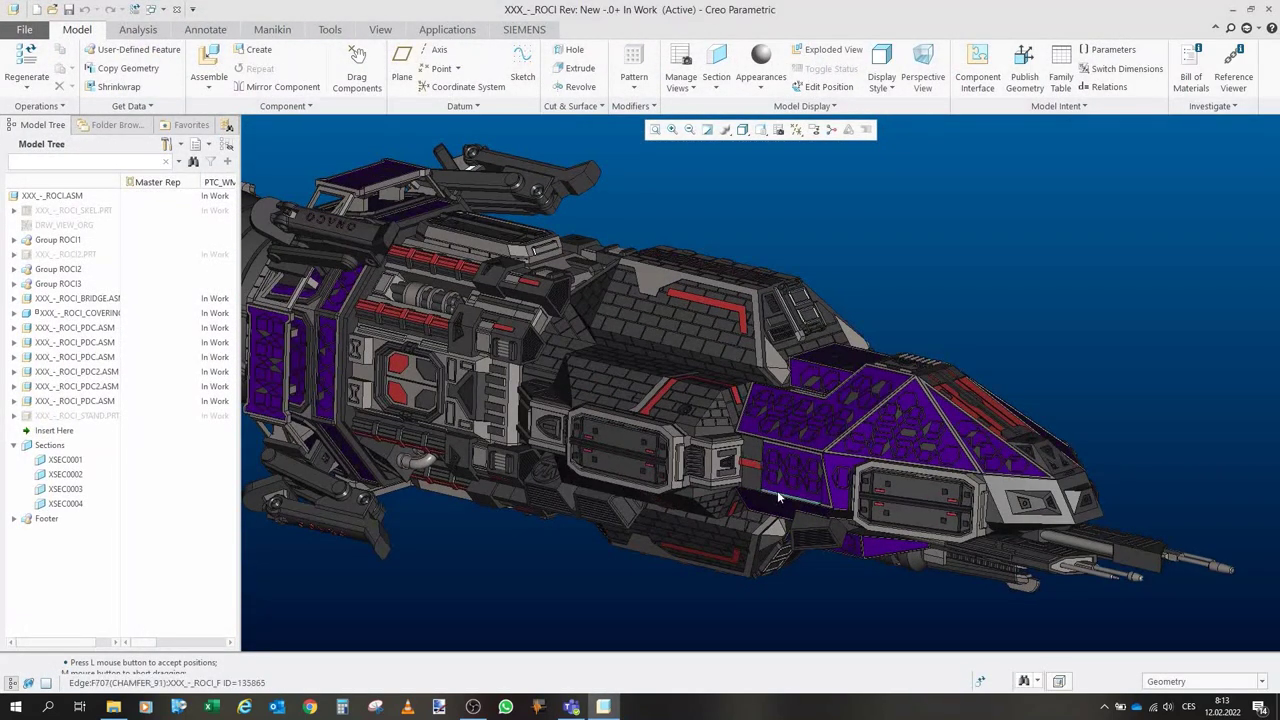
pyautogui.moveTo(777, 494); pyautogui.dragTo(688, 444, button='middle')
pyautogui.keyDown('shift'); pyautogui.moveTo(598, 478); pyautogui.dragTo(665, 484, button='middle'); pyautogui.keyUp('shift')
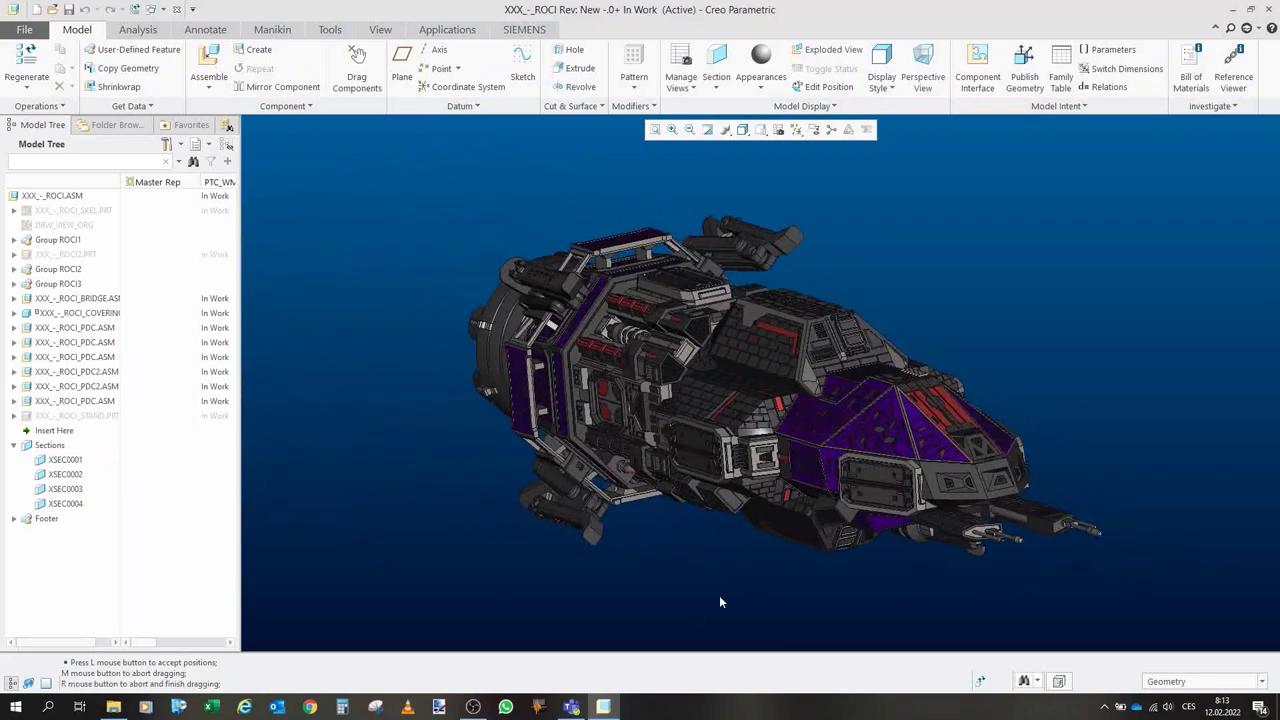
pyautogui.moveTo(680, 542)
pyautogui.mouseDown(button='middle')
pyautogui.moveTo(751, 536)
pyautogui.moveTo(699, 549)
pyautogui.mouseUp(button='middle')
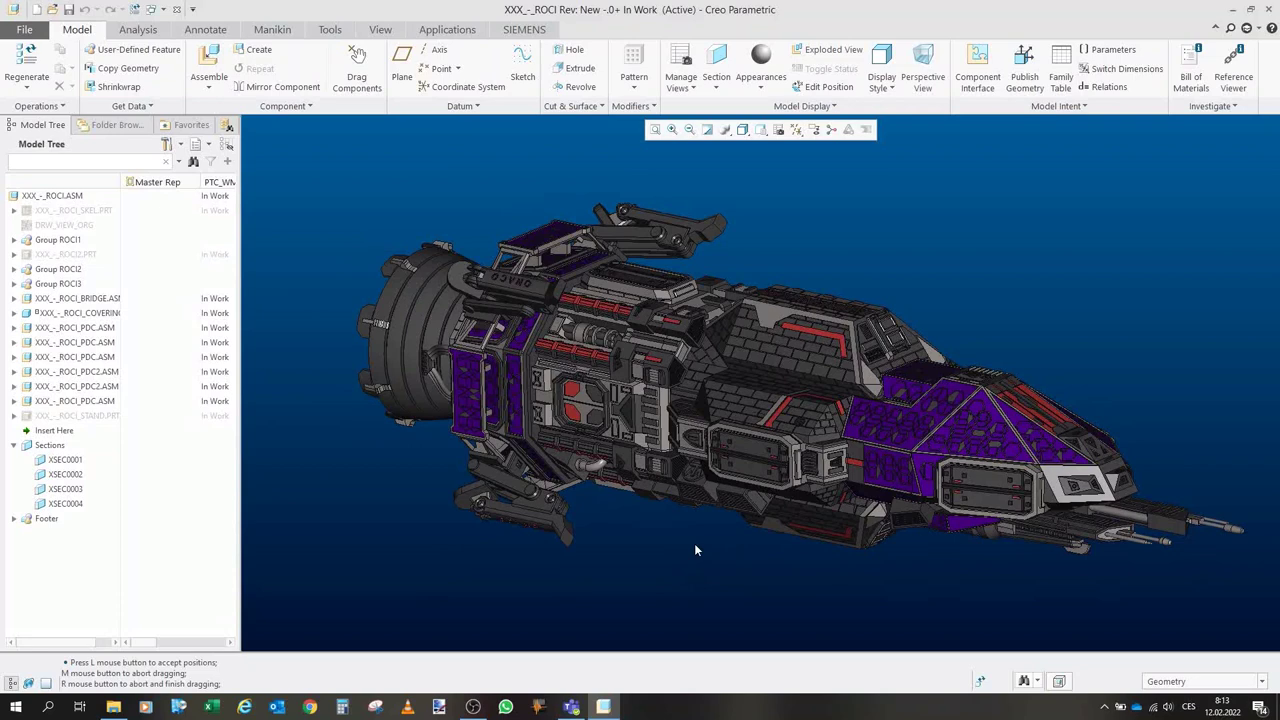
pyautogui.click(642, 538)
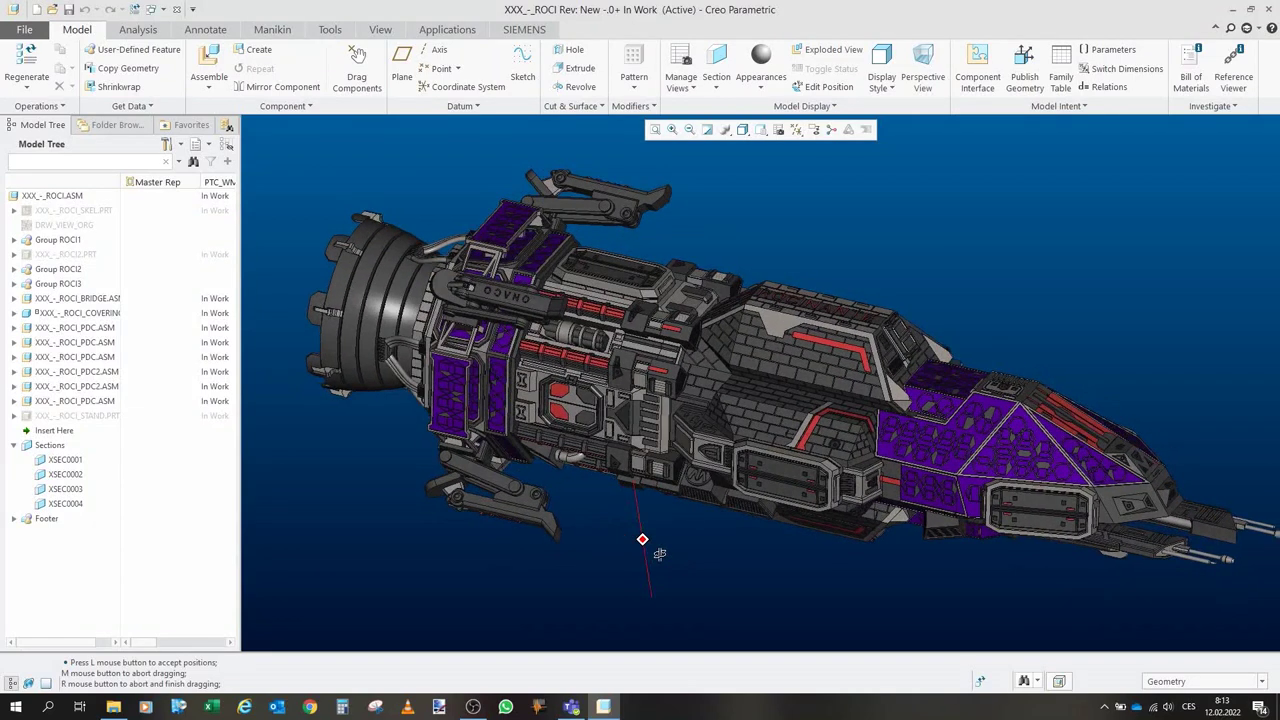
pyautogui.click(647, 550)
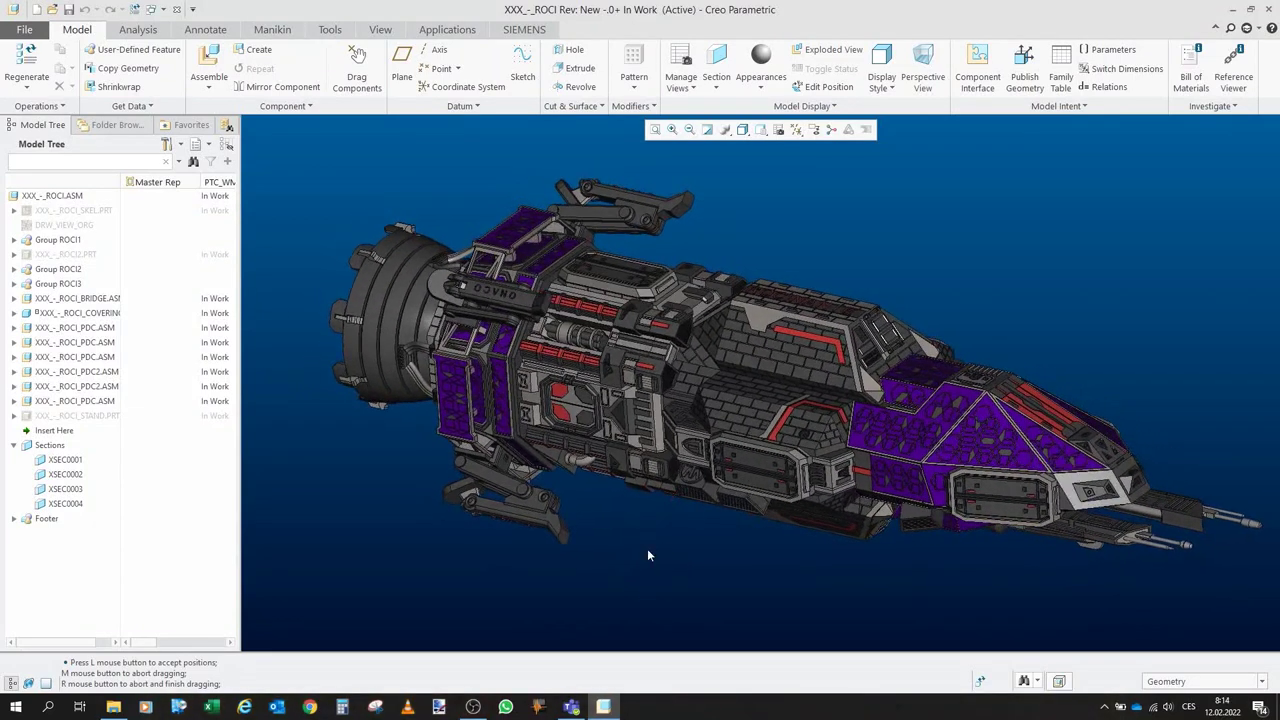
pyautogui.keyDown('shift'); pyautogui.moveTo(646, 549); pyautogui.dragTo(602, 523, button='middle'); pyautogui.keyUp('shift')
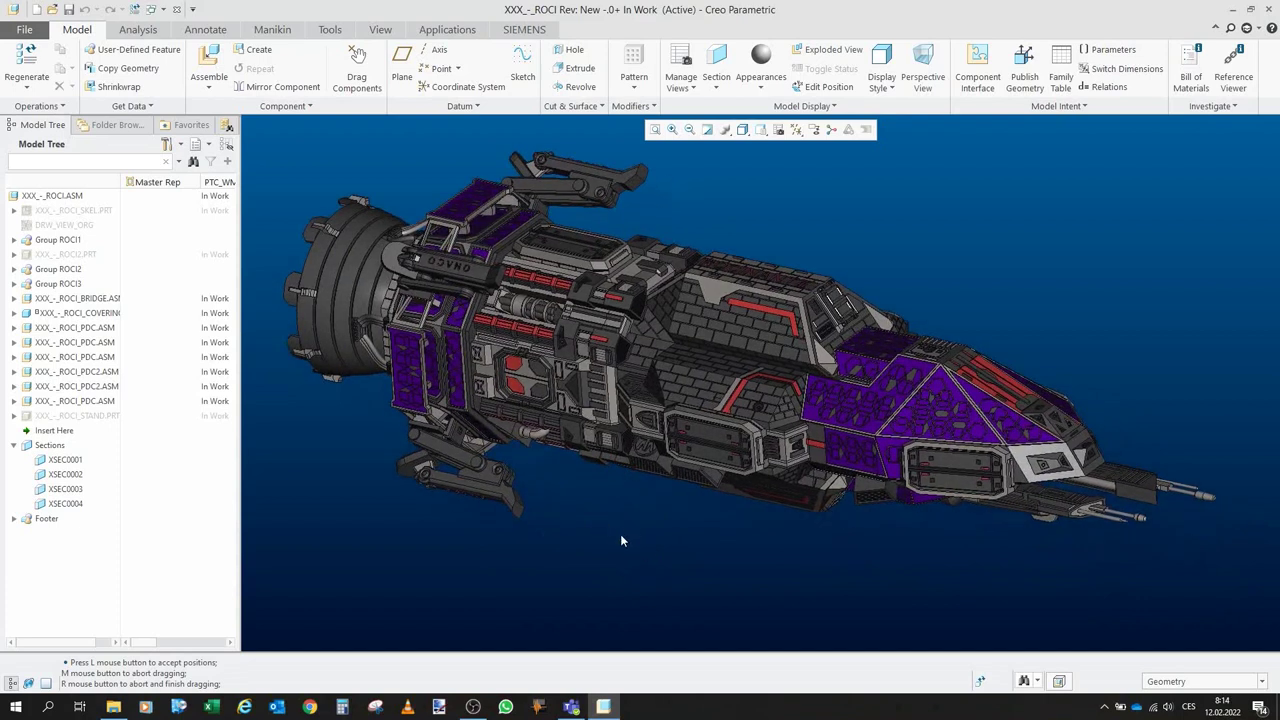